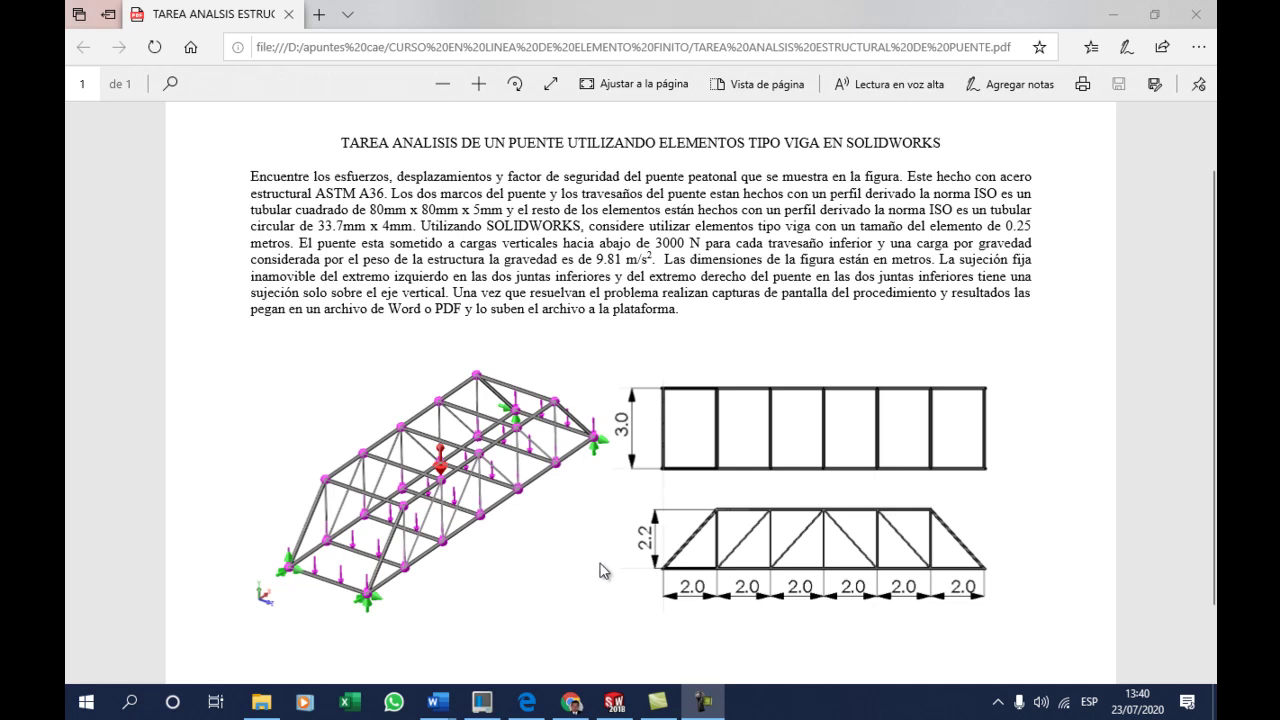
# Step: Scroll through the truss bridge assignment PDF in Edge to review it
pyautogui.scroll(-1, 617, 508)
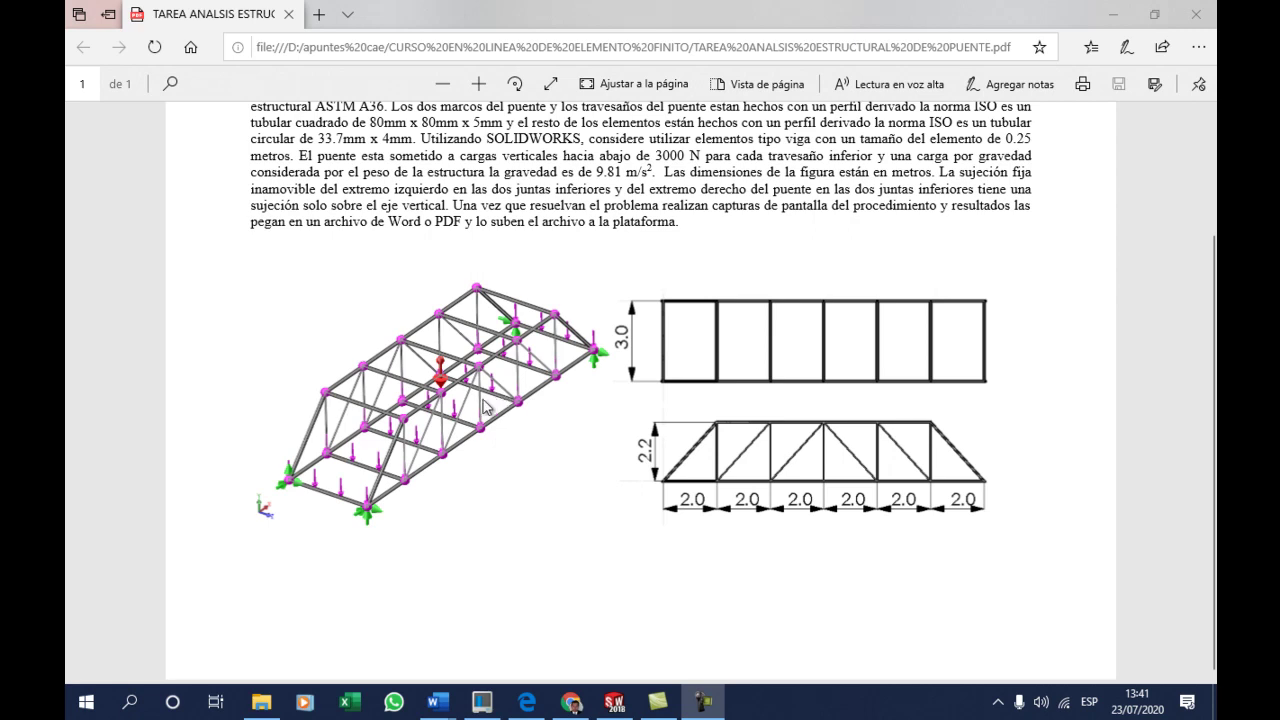
pyautogui.scroll(2, 484, 406)
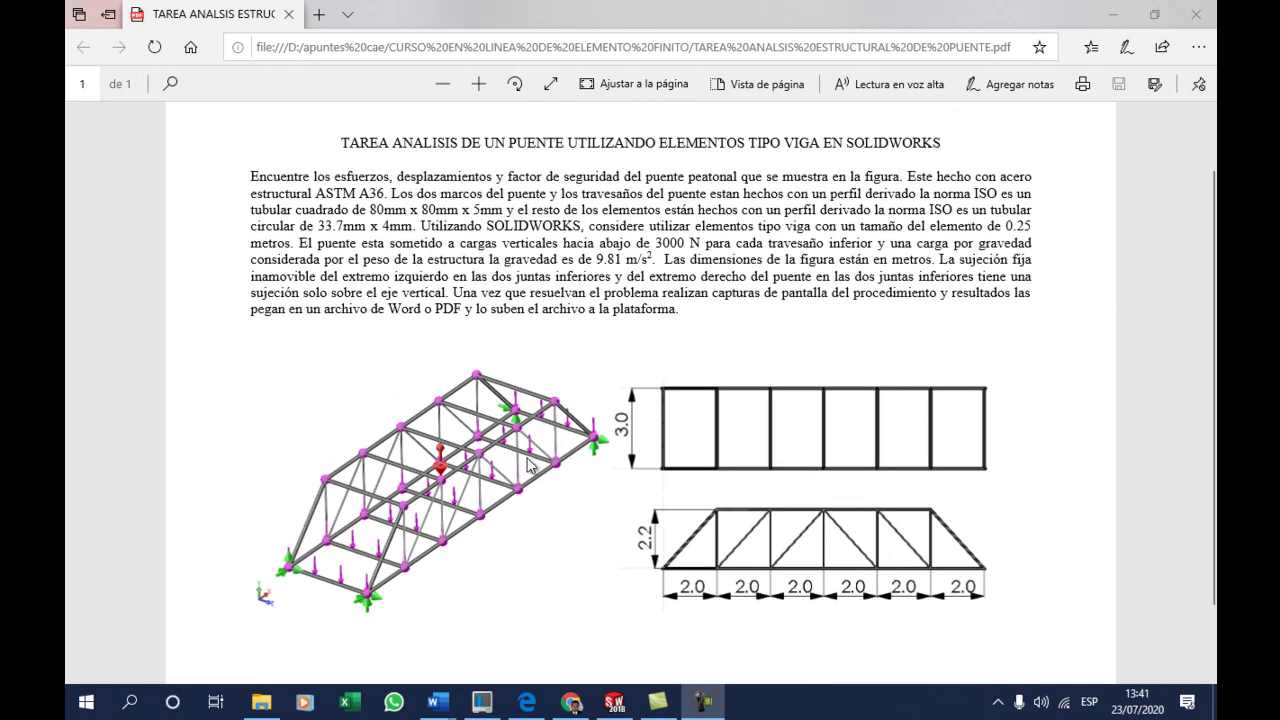
pyautogui.scroll(-2, 630, 440)
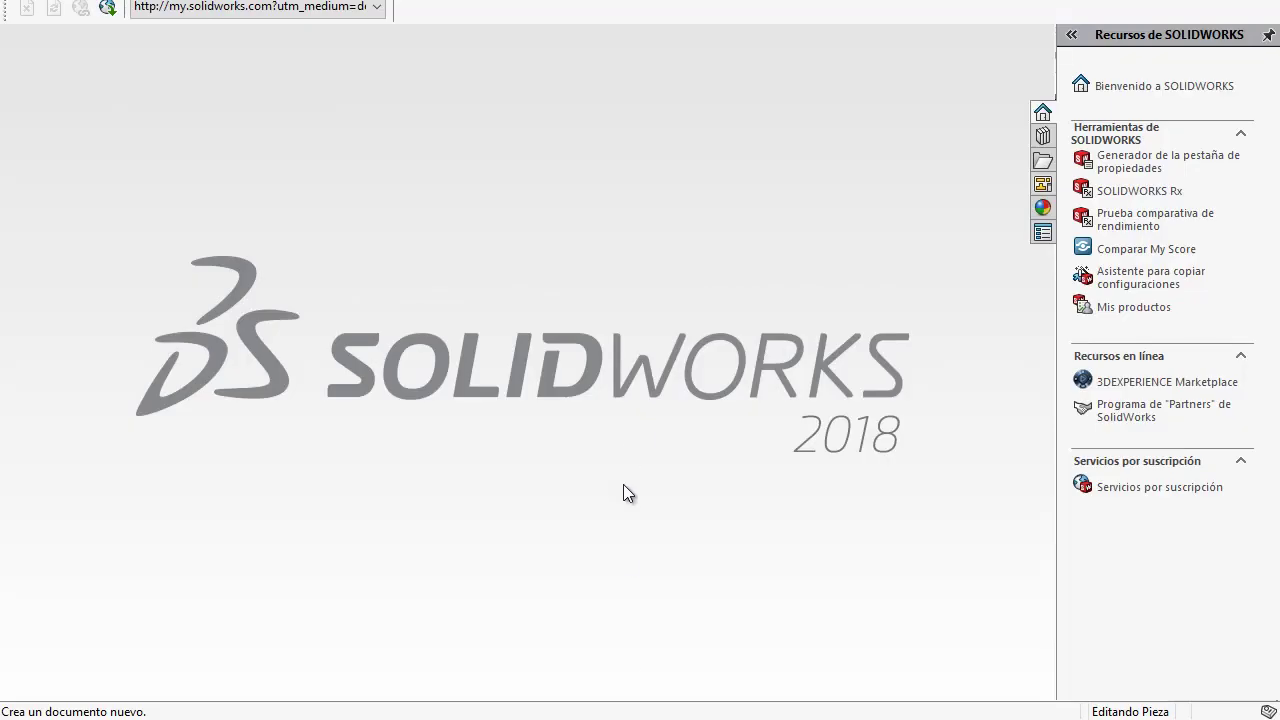
# Step: Create a new part and set its unit system to MKS
pyautogui.click(474, 3)
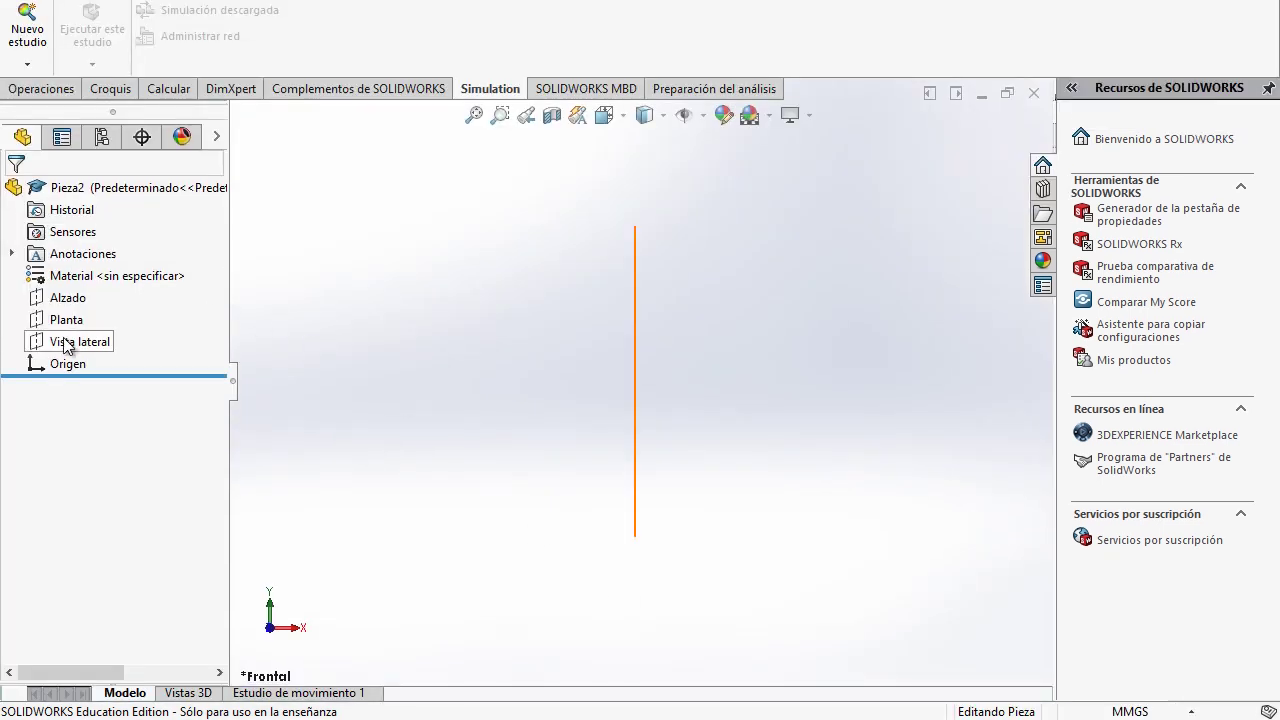
pyautogui.click(82, 345)
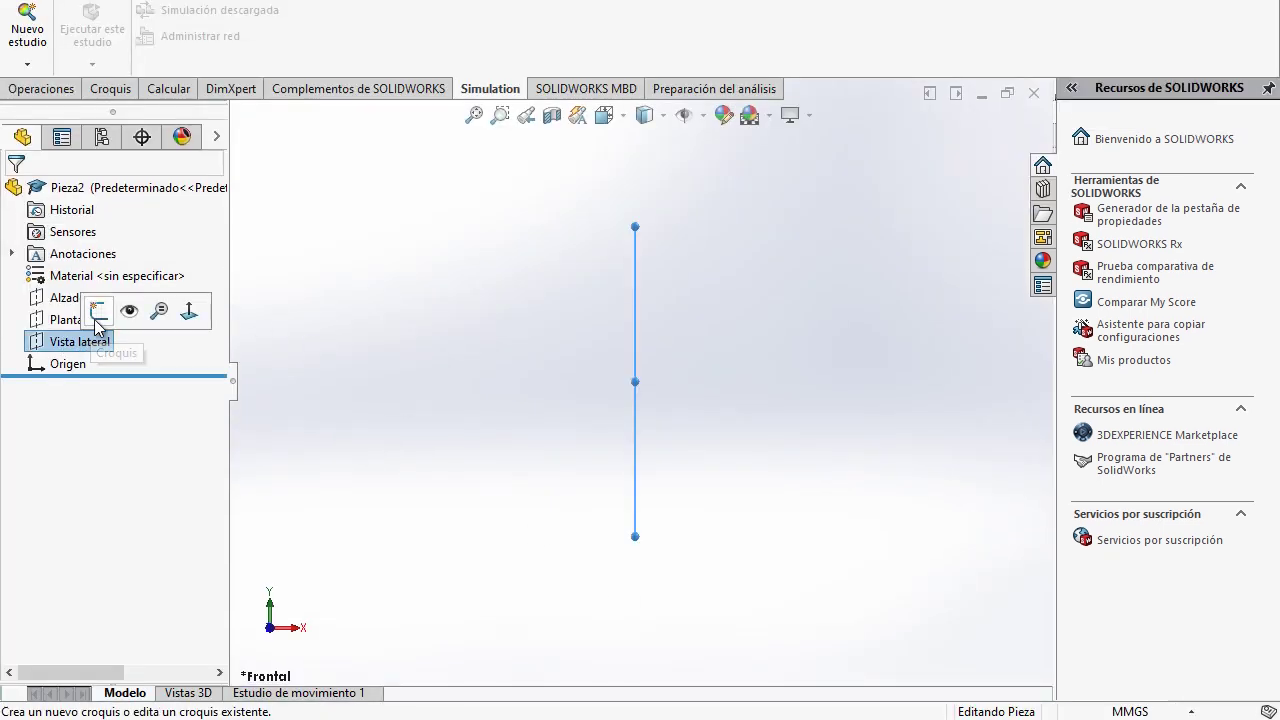
pyautogui.click(99, 313)
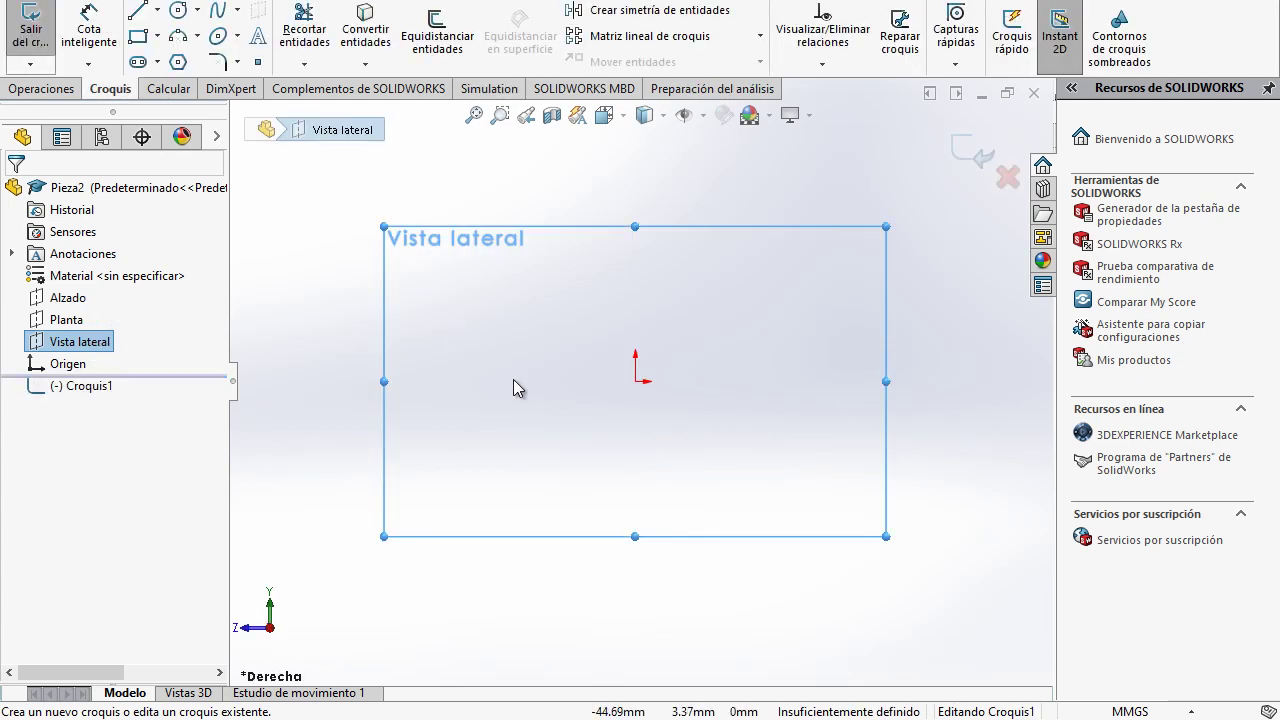
pyautogui.click(1130, 711)
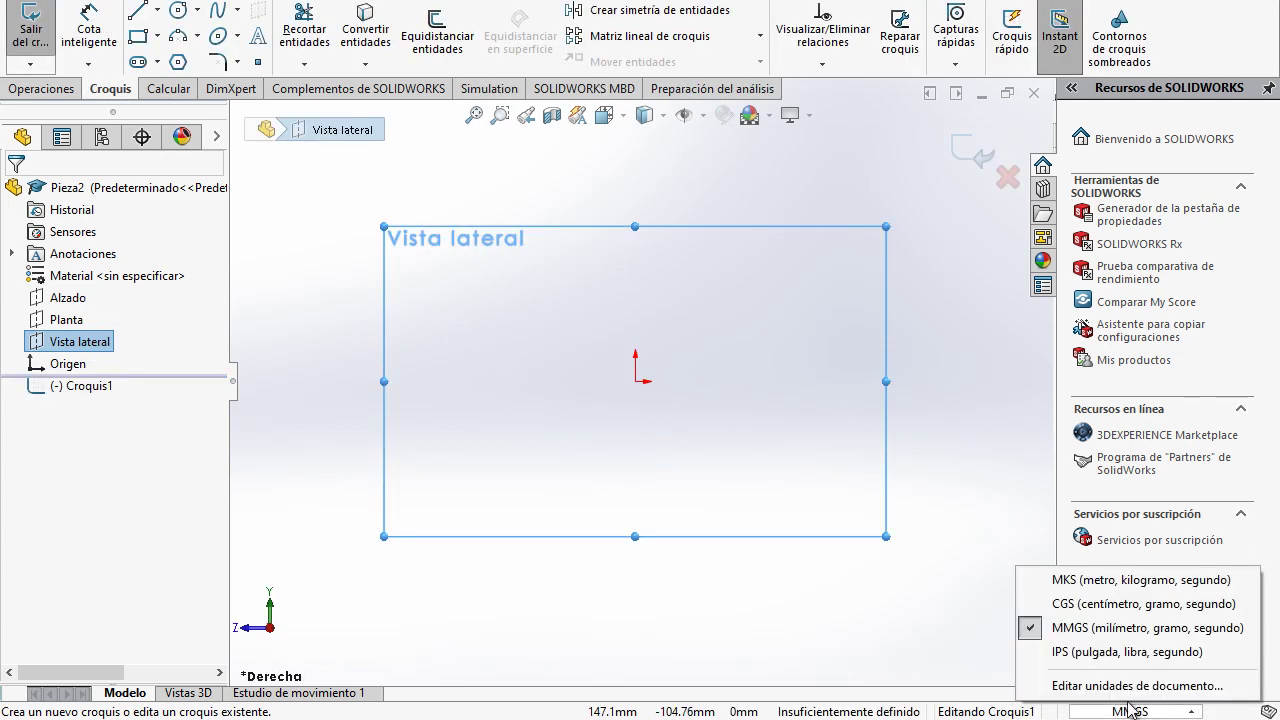
pyautogui.click(1049, 580)
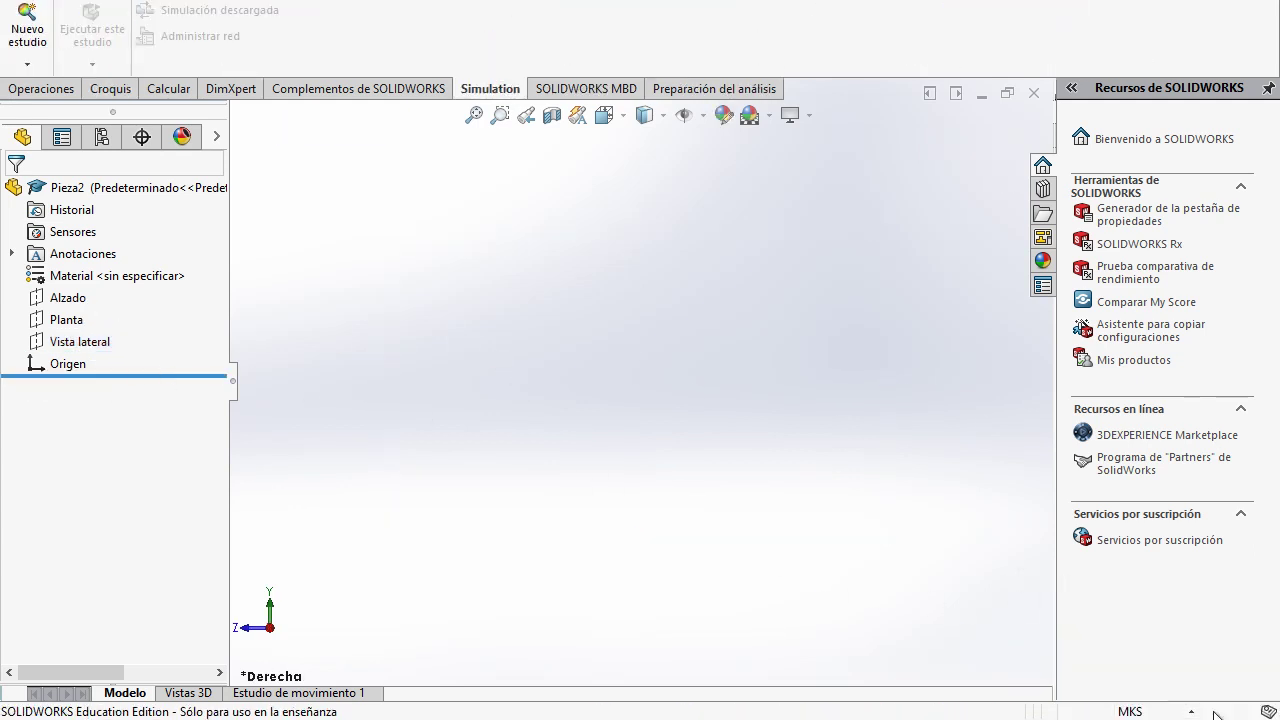
# Step: Start a sketch on the Vista lateral plane and check the PDF's bridge dimensions
pyautogui.rightClick(97, 341)
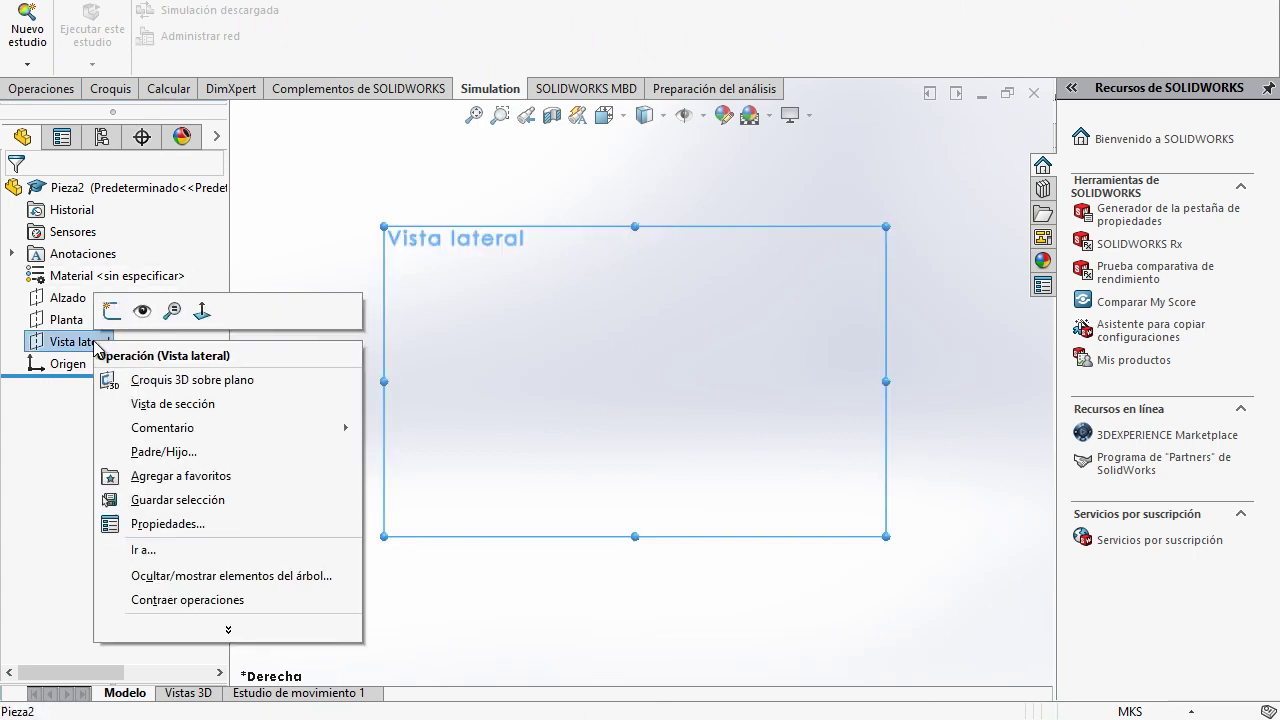
pyautogui.click(107, 307)
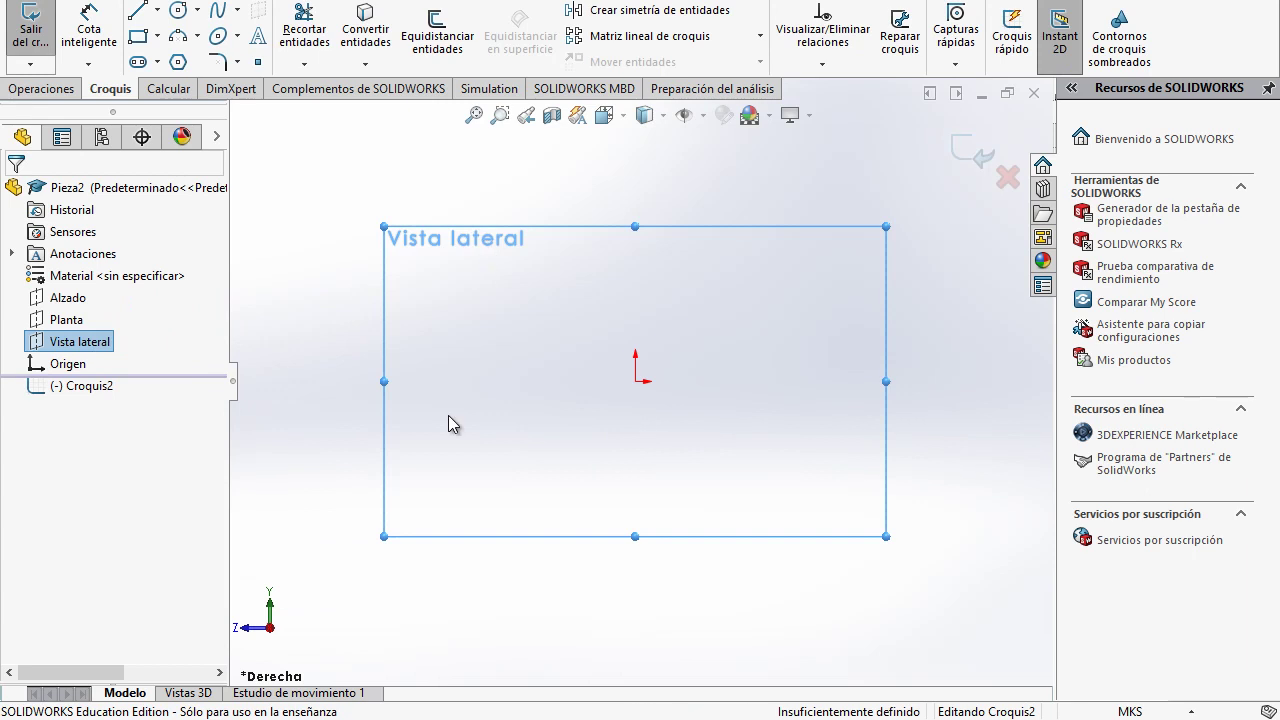
pyautogui.hotkey('alt', 'Tab')
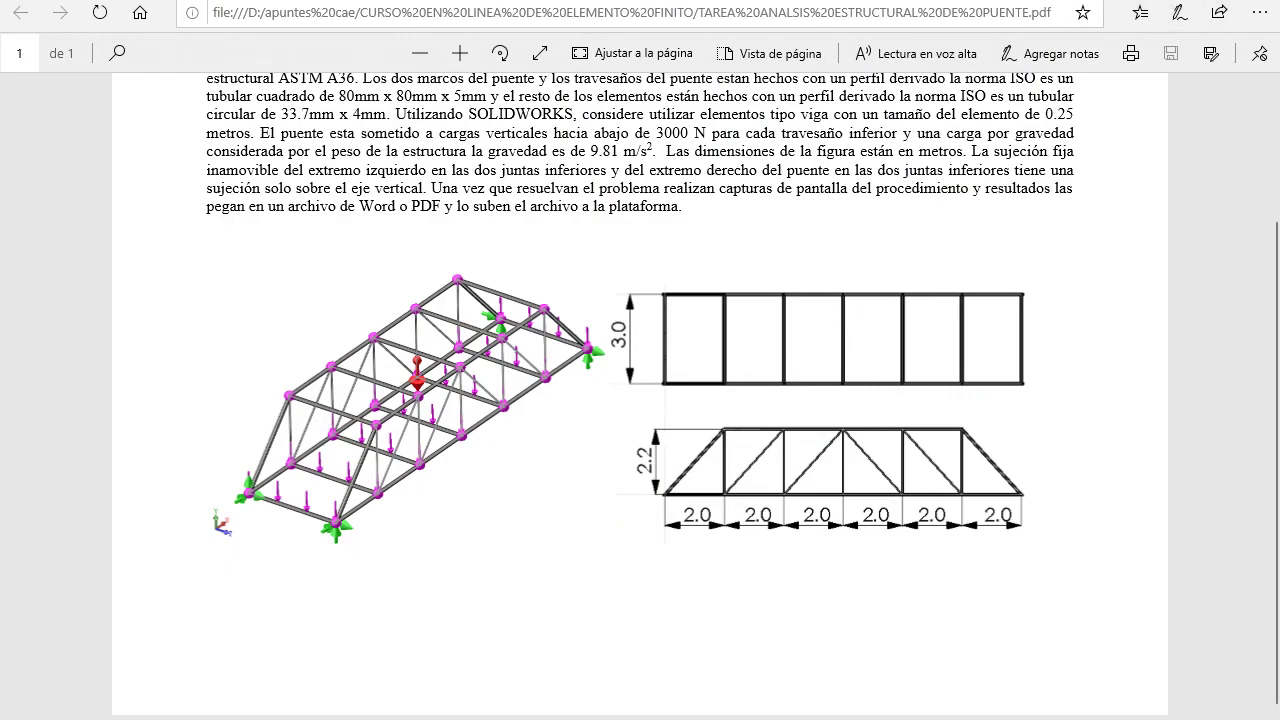
pyautogui.hotkey('alt', 'Tab')
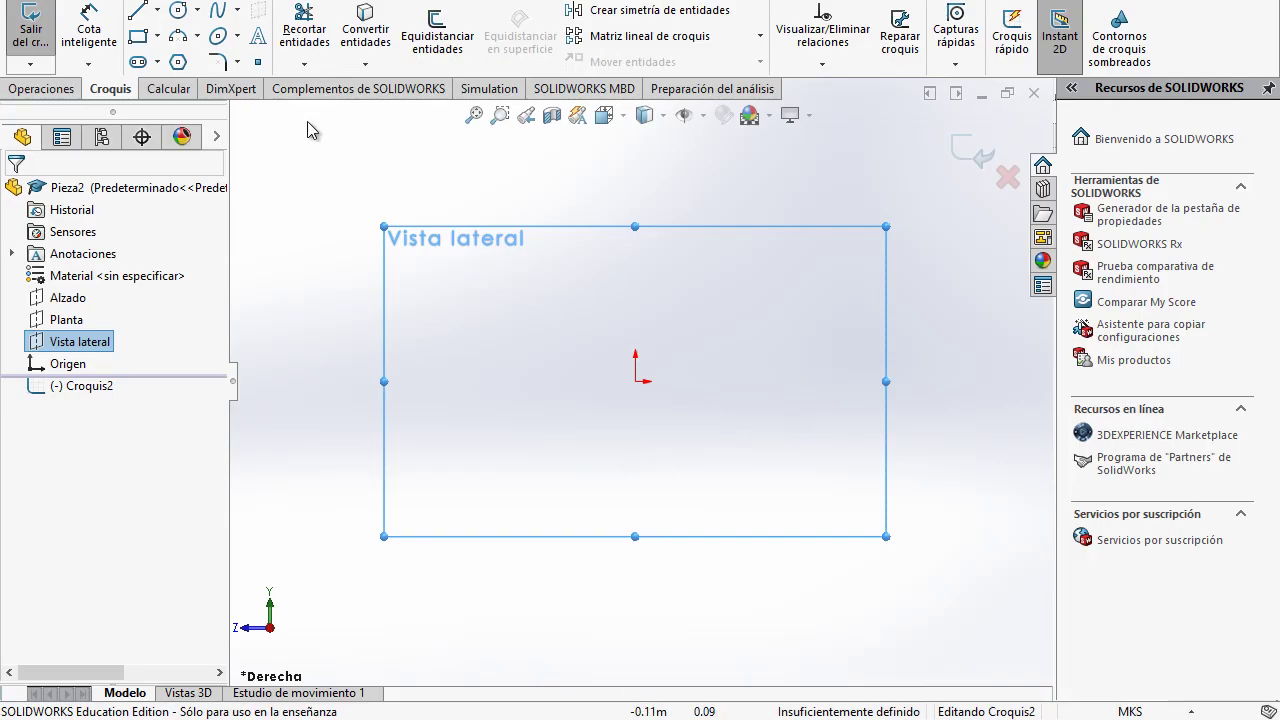
# Step: Draw a chain of six horizontal line segments starting at the sketch origin
pyautogui.click(138, 10)
pyautogui.click(637, 381)
pyautogui.click(779, 381)
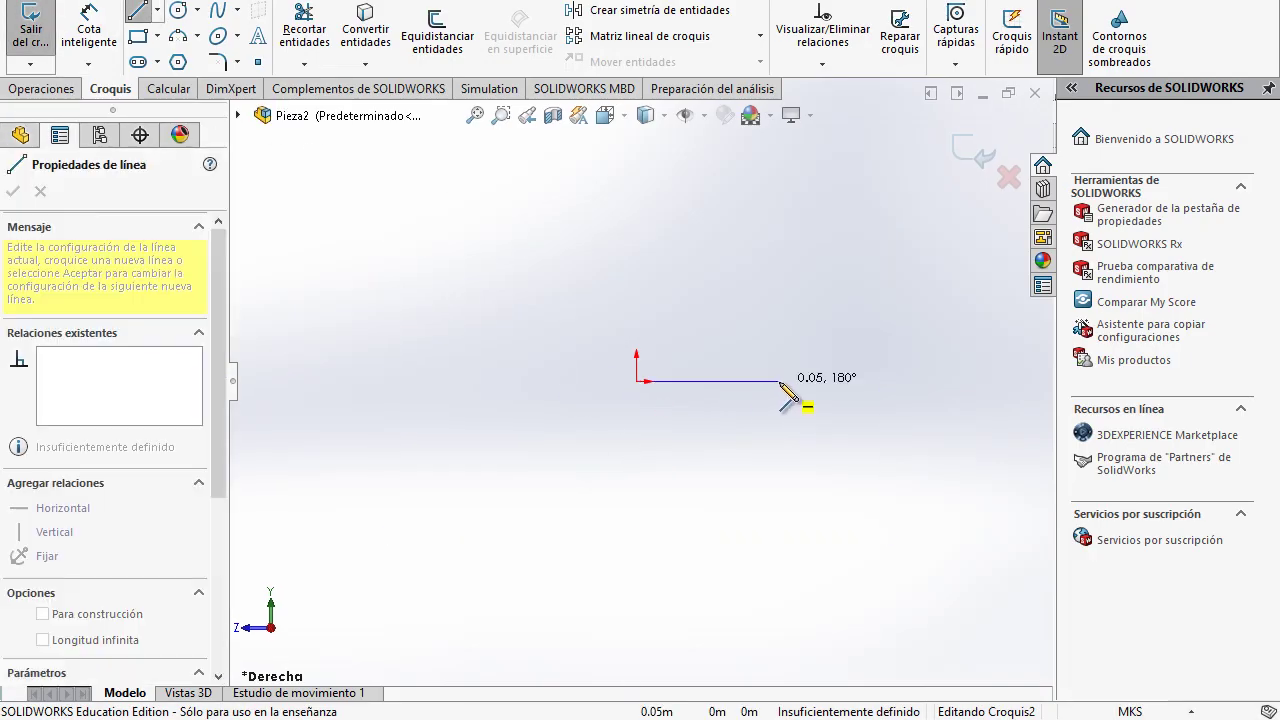
pyautogui.click(912, 381)
pyautogui.click(1008, 381)
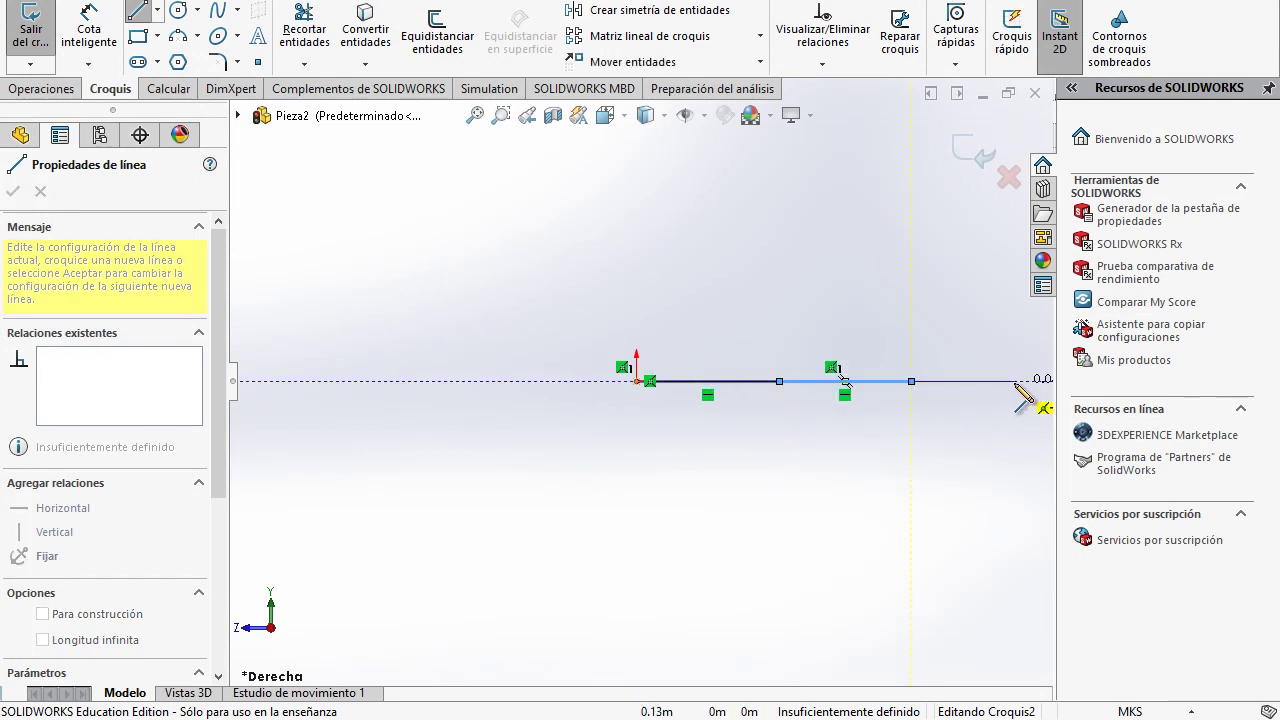
pyautogui.click(857, 381)
pyautogui.click(922, 381)
pyautogui.click(1001, 381)
pyautogui.doubleClick(1040, 381)
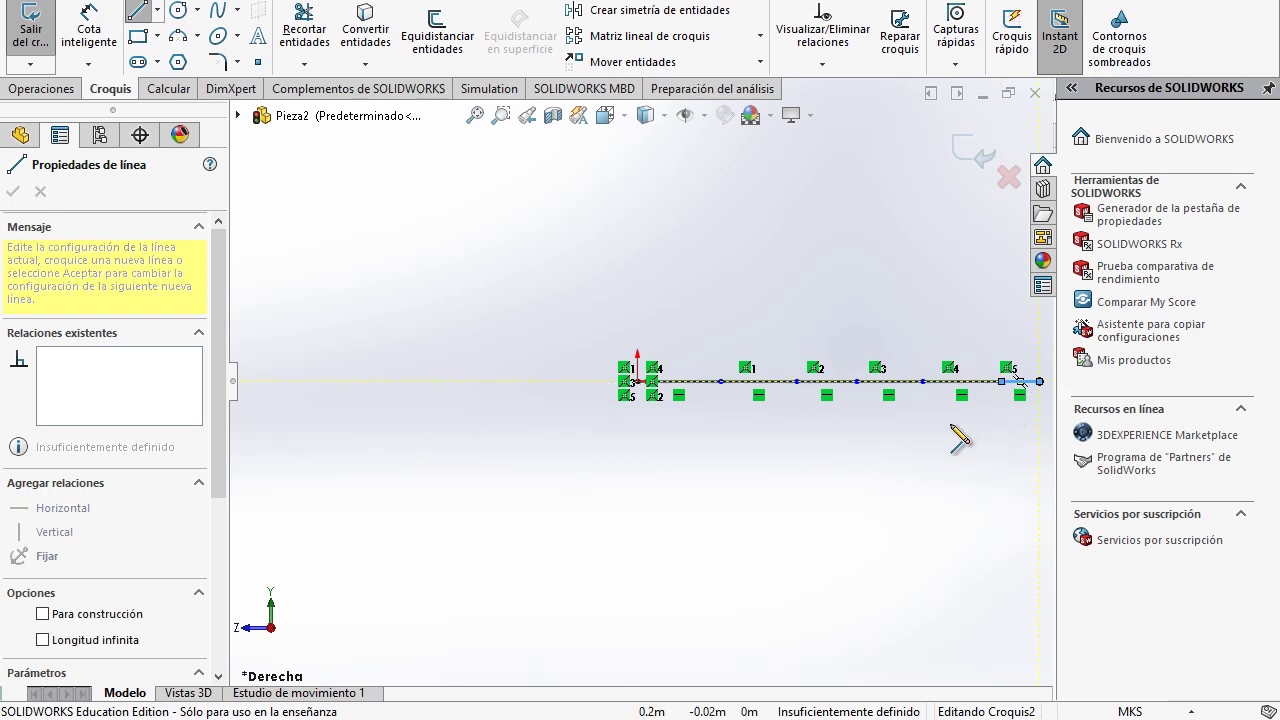
# Step: Dimension the first three base-line segments at 2 m each
pyautogui.click(82, 28)
pyautogui.click(690, 382)
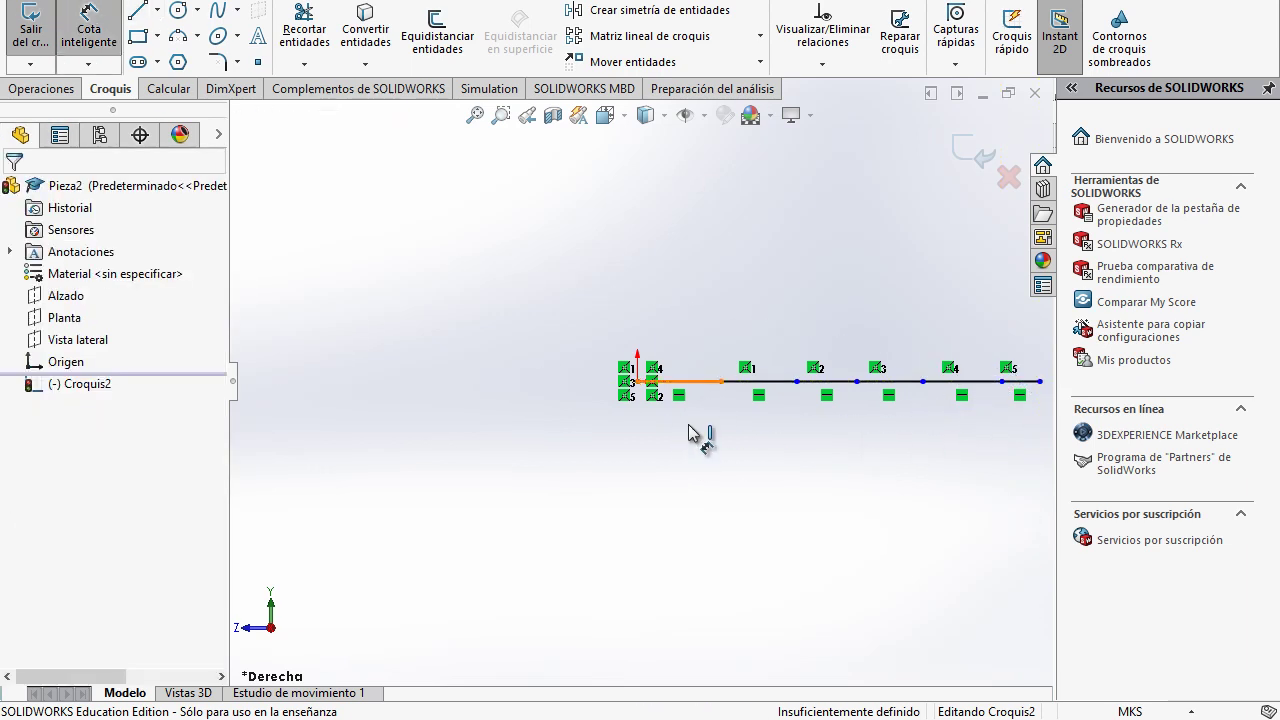
pyautogui.click(676, 466)
pyautogui.write('2')
pyautogui.press('Return')
pyautogui.click(762, 384)
pyautogui.click(772, 470)
pyautogui.write('2')
pyautogui.press('Return')
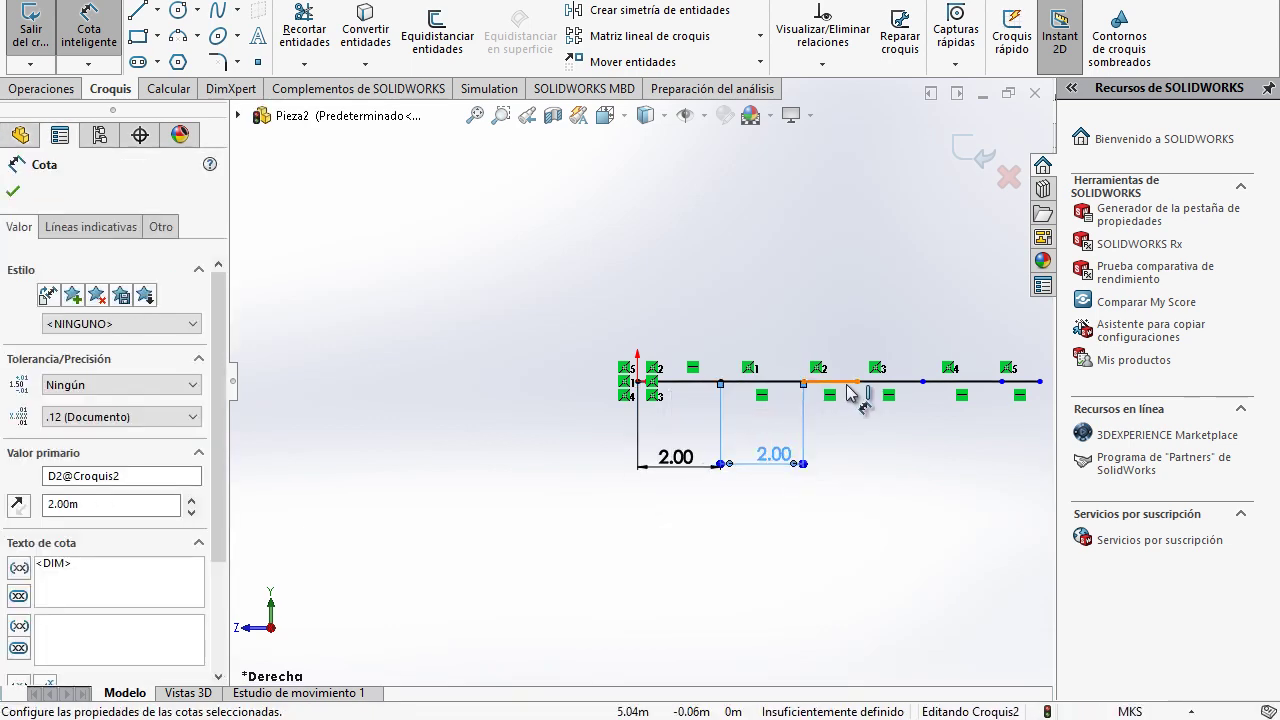
pyautogui.click(840, 383)
pyautogui.click(852, 472)
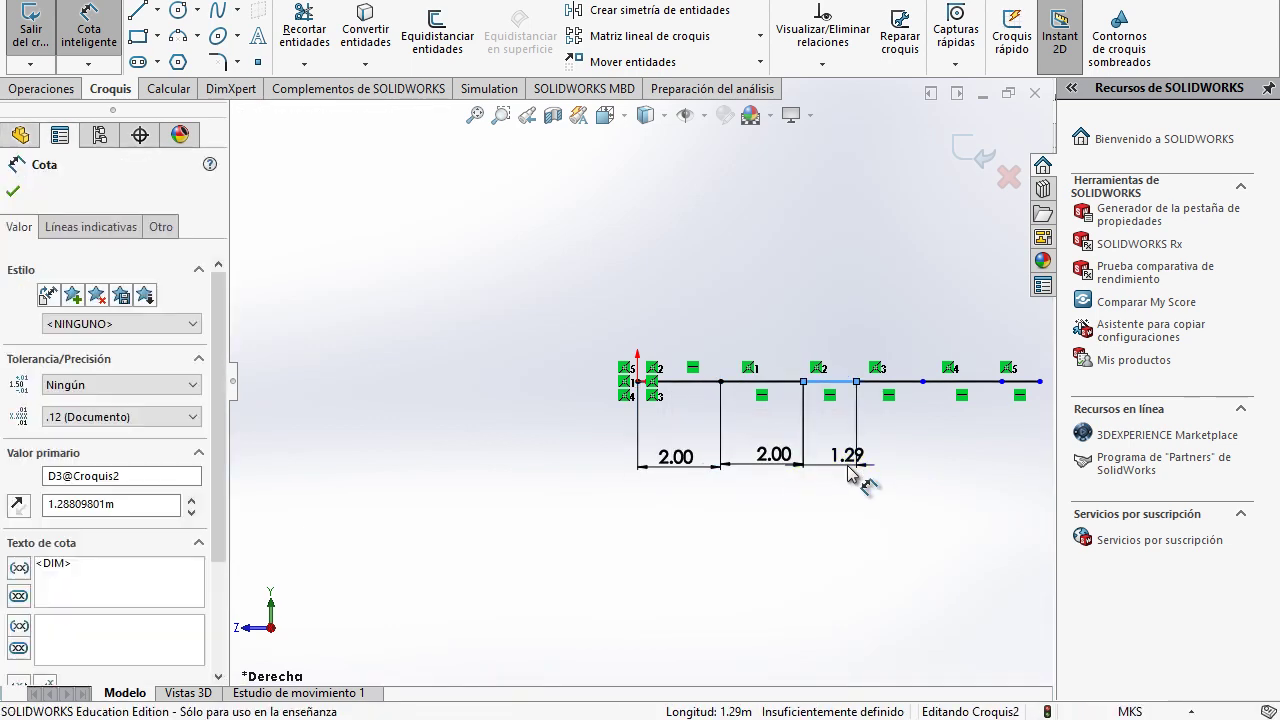
pyautogui.write('2')
pyautogui.press('Return')
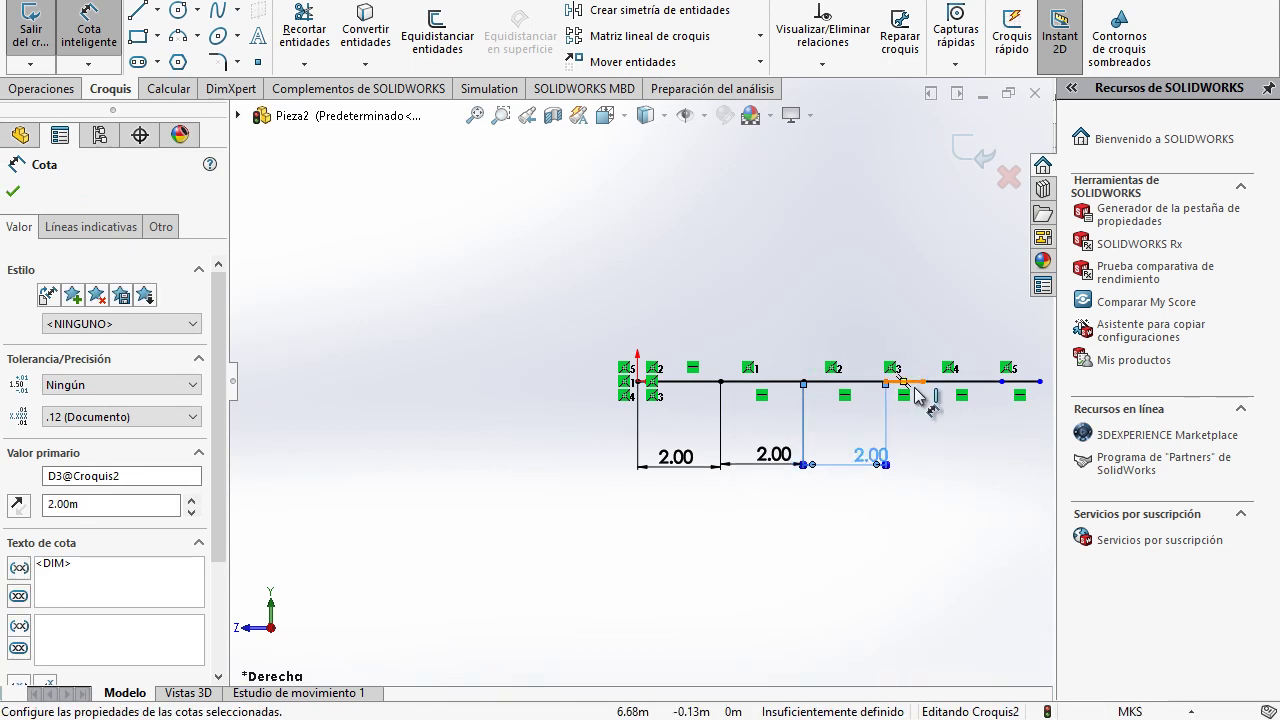
# Step: Dimension the fourth and fifth segments at 2 m each
pyautogui.click(921, 384)
pyautogui.scroll(3, 600, 395)
pyautogui.scroll(-3, 768, 400)
pyautogui.scroll(-3, 714, 340)
pyautogui.click(714, 338)
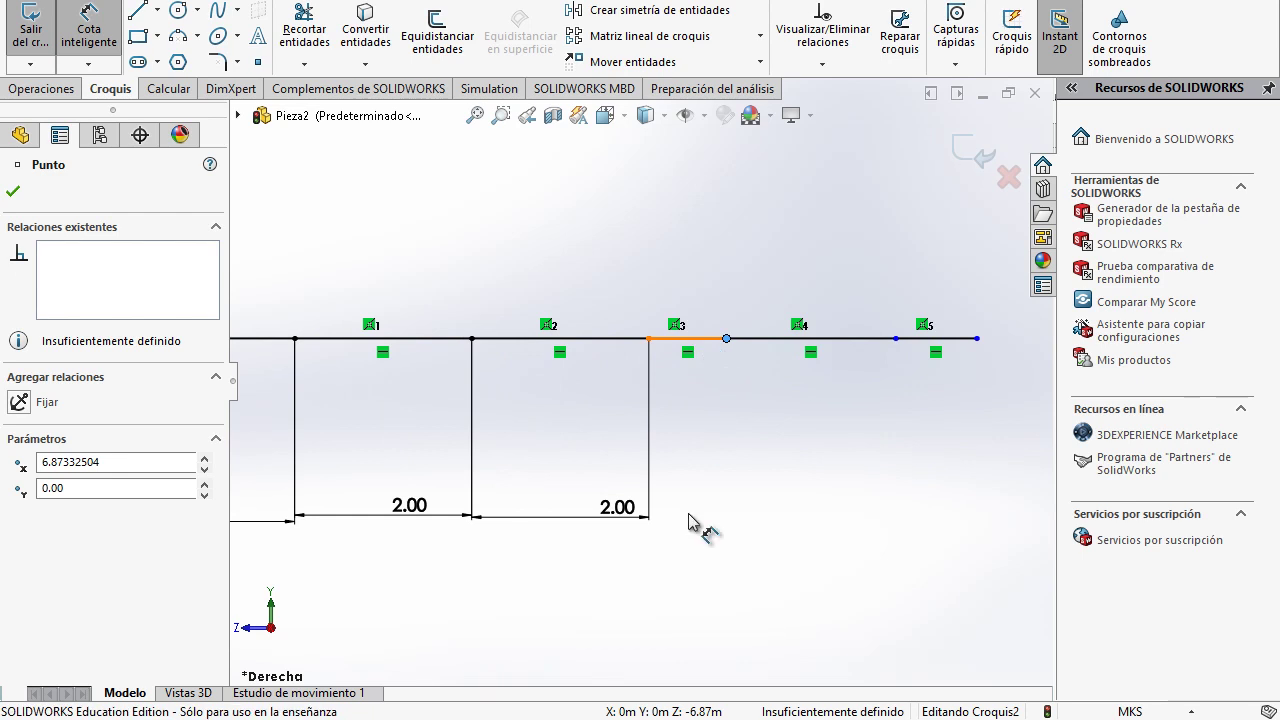
pyautogui.click(680, 466)
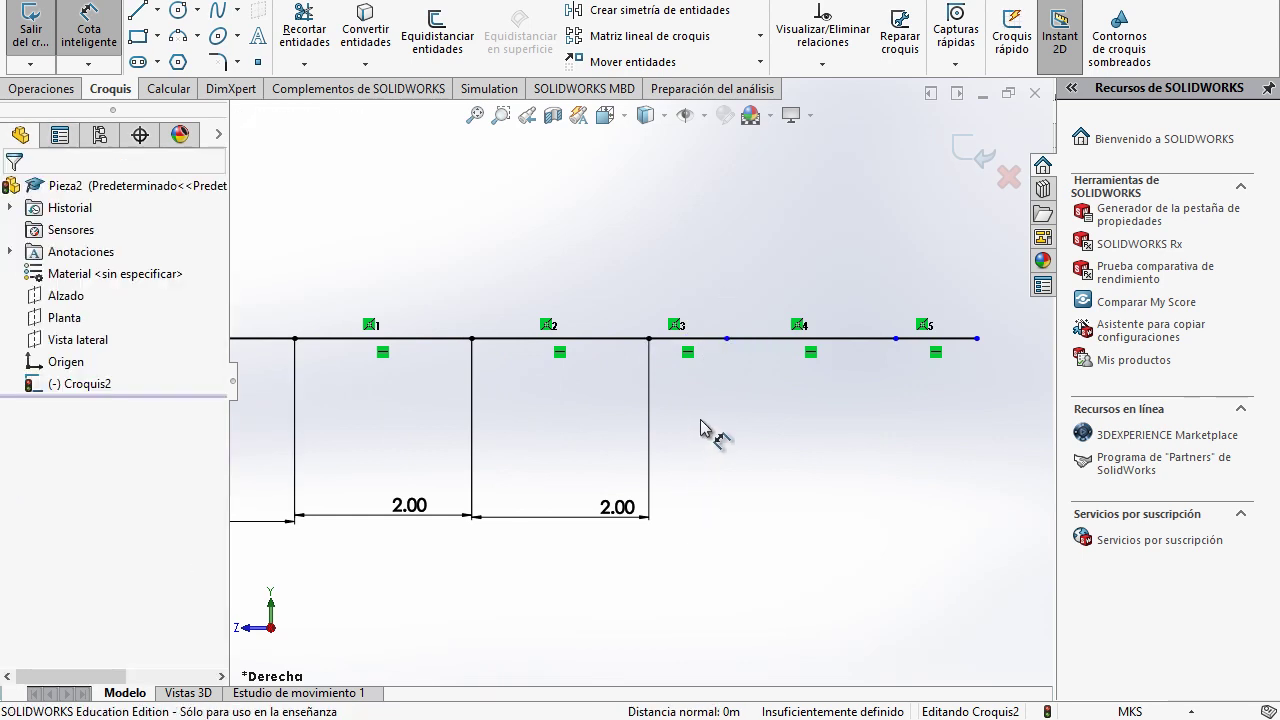
pyautogui.click(710, 342)
pyautogui.click(708, 514)
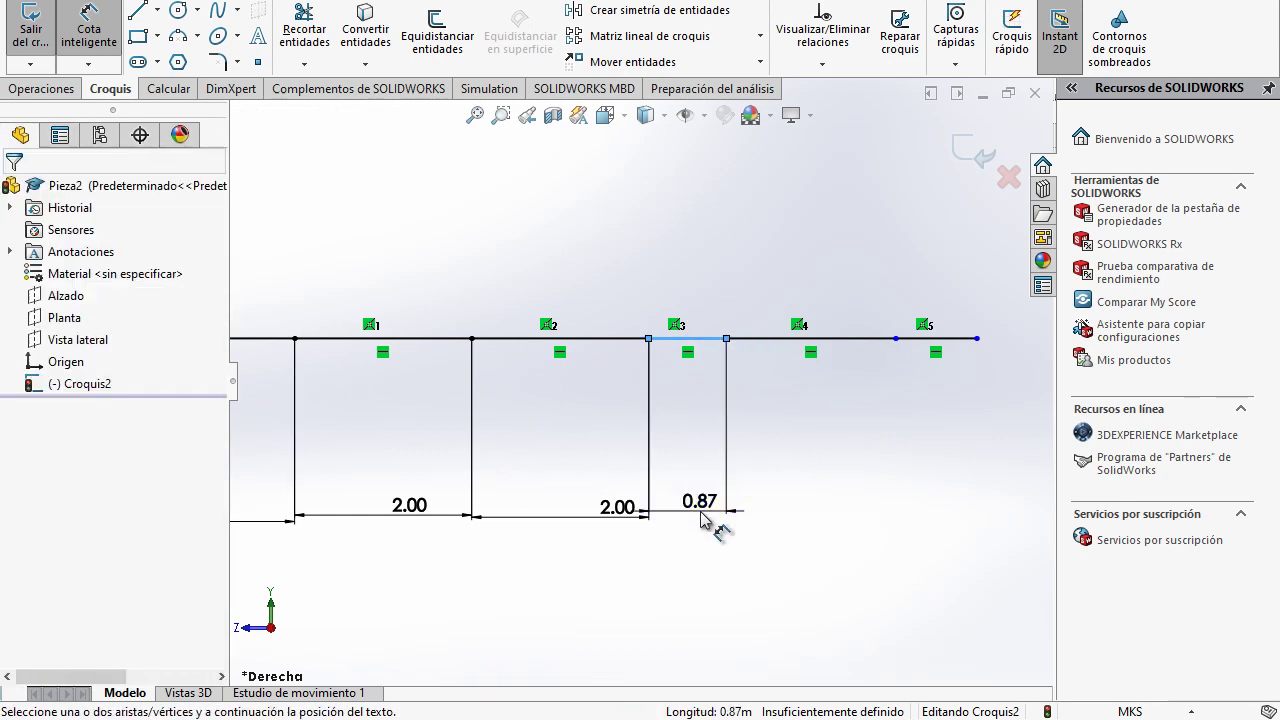
pyautogui.write('2.00m')
pyautogui.press('Return')
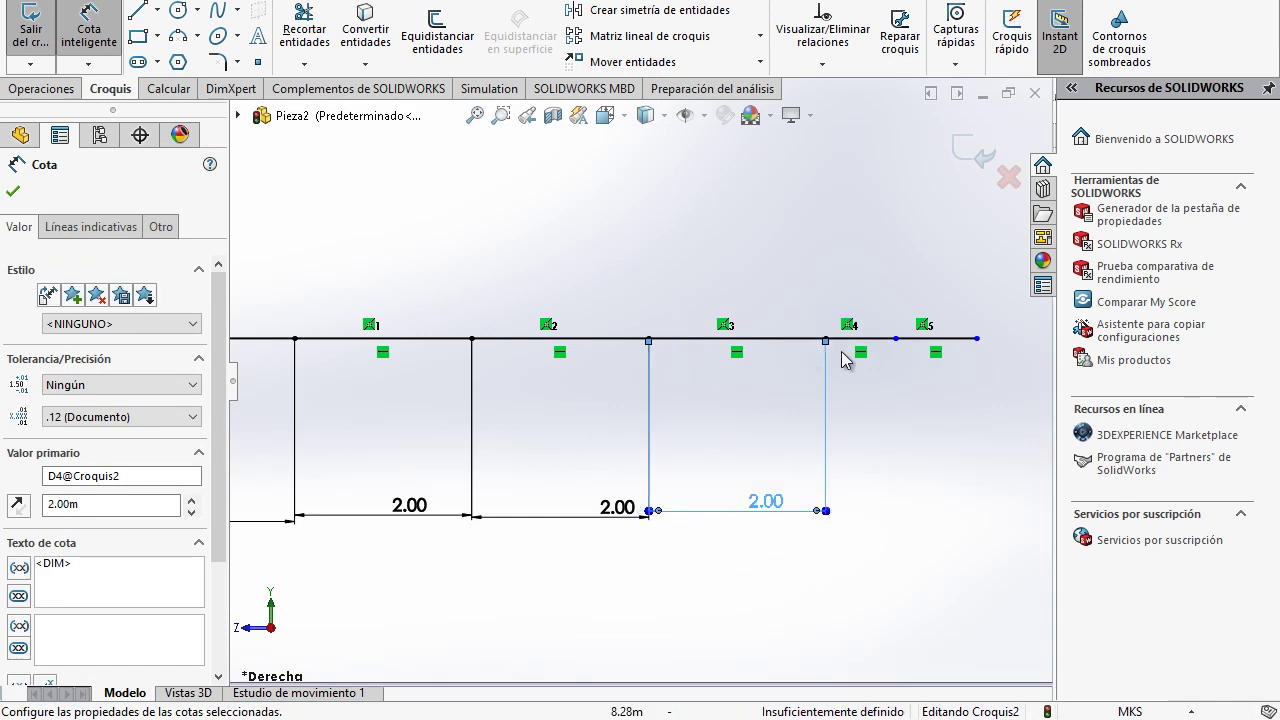
pyautogui.click(870, 342)
pyautogui.click(880, 513)
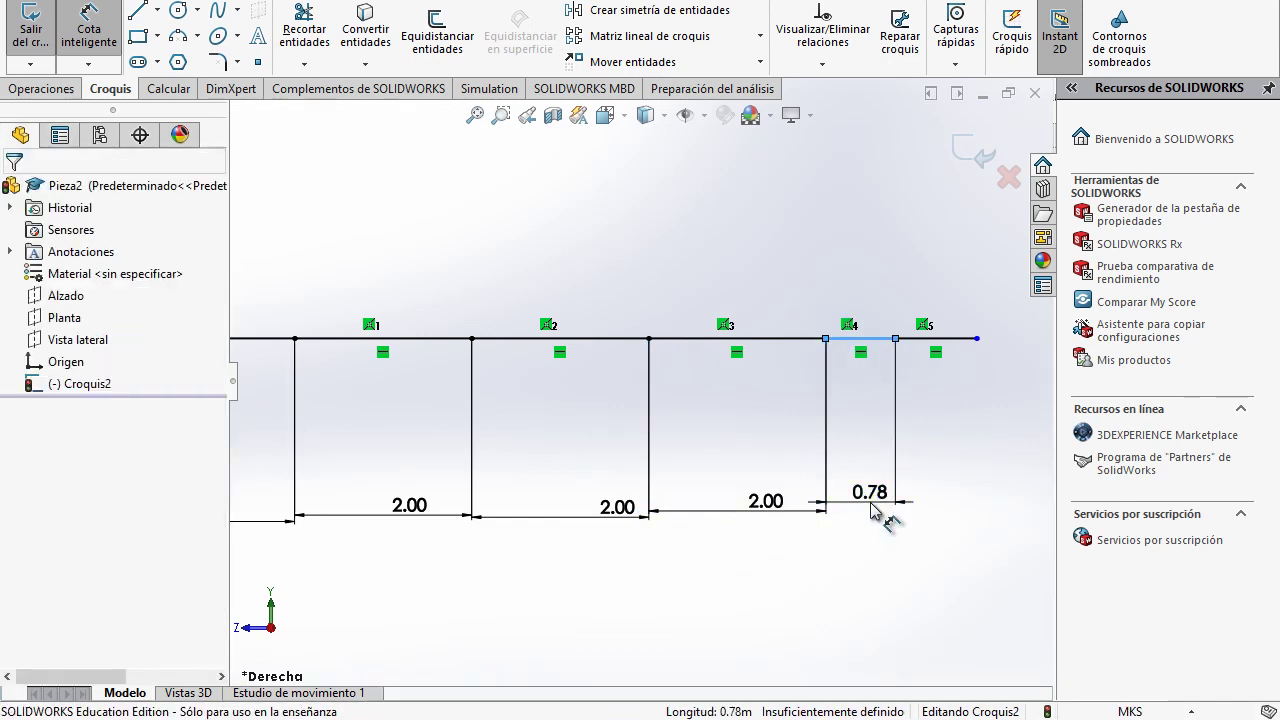
pyautogui.write('2')
pyautogui.press('Return')
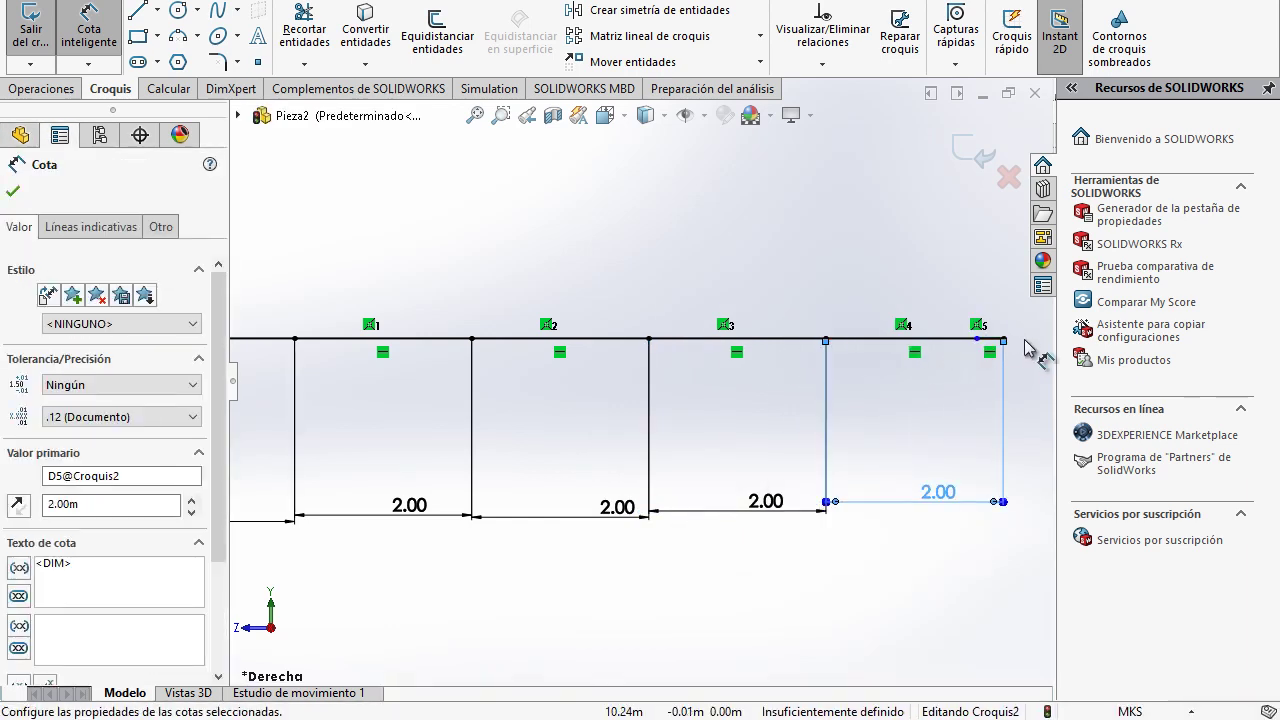
# Step: Dimension the last segment at 2 m and zoom out to show the whole line
pyautogui.press('Escape')
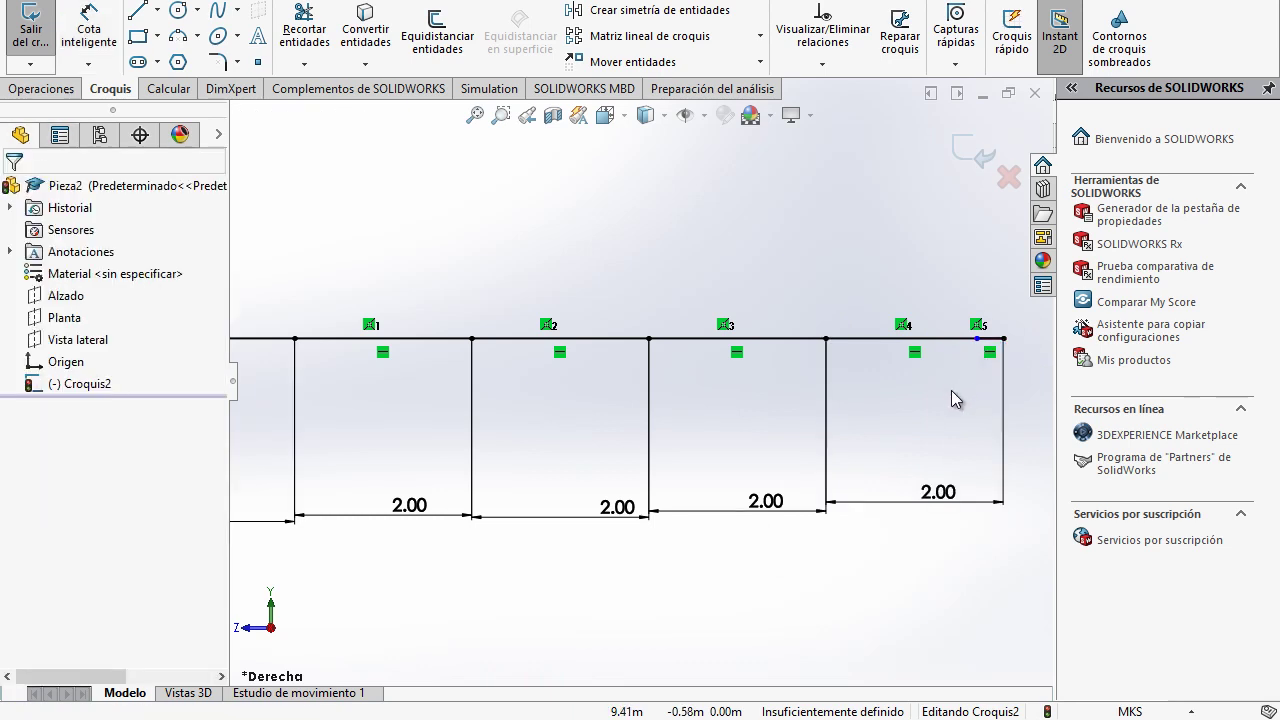
pyautogui.click(978, 340)
pyautogui.press('f')
pyautogui.scroll(-6, 879, 446)
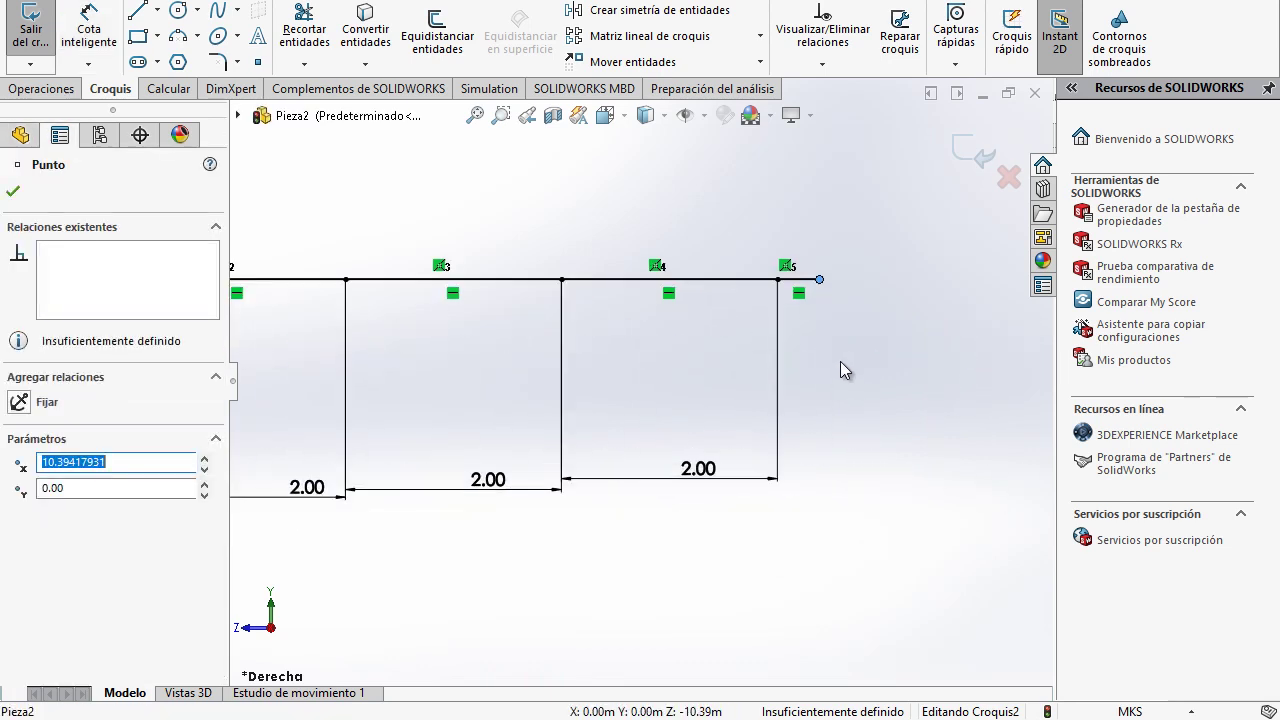
pyautogui.click(89, 35)
pyautogui.click(815, 280)
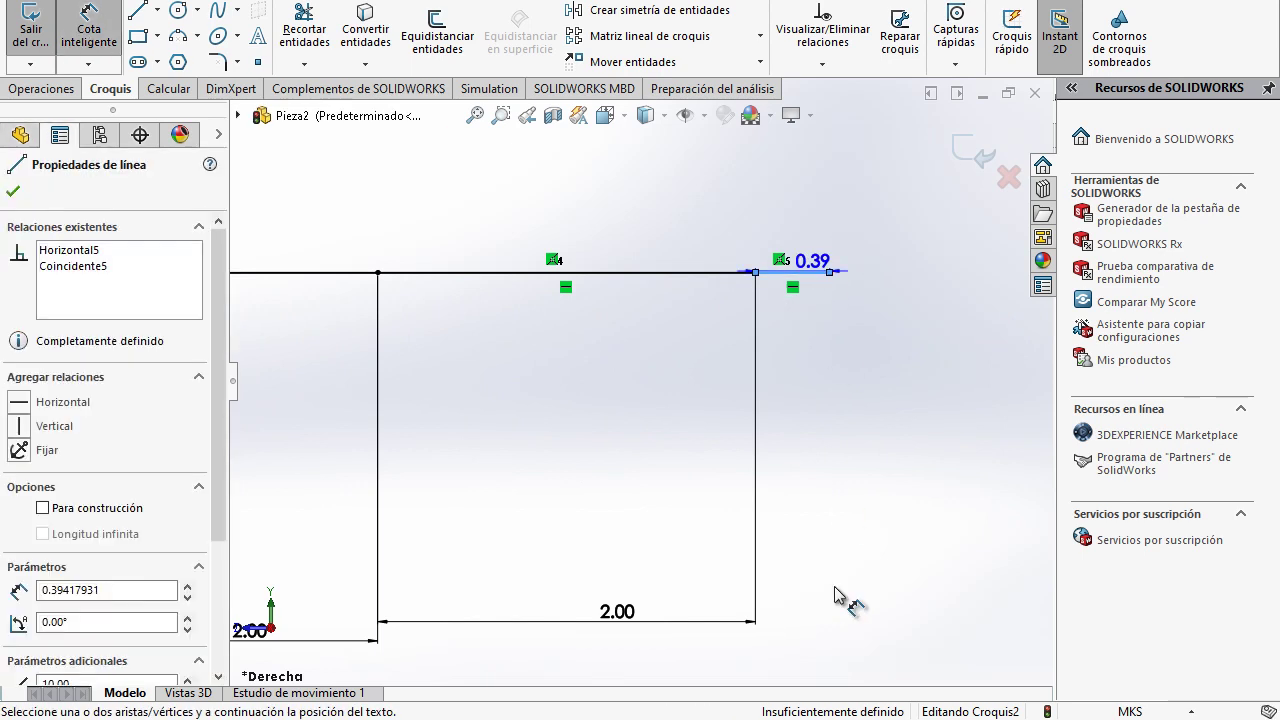
pyautogui.click(828, 582)
pyautogui.write('2')
pyautogui.press('Return')
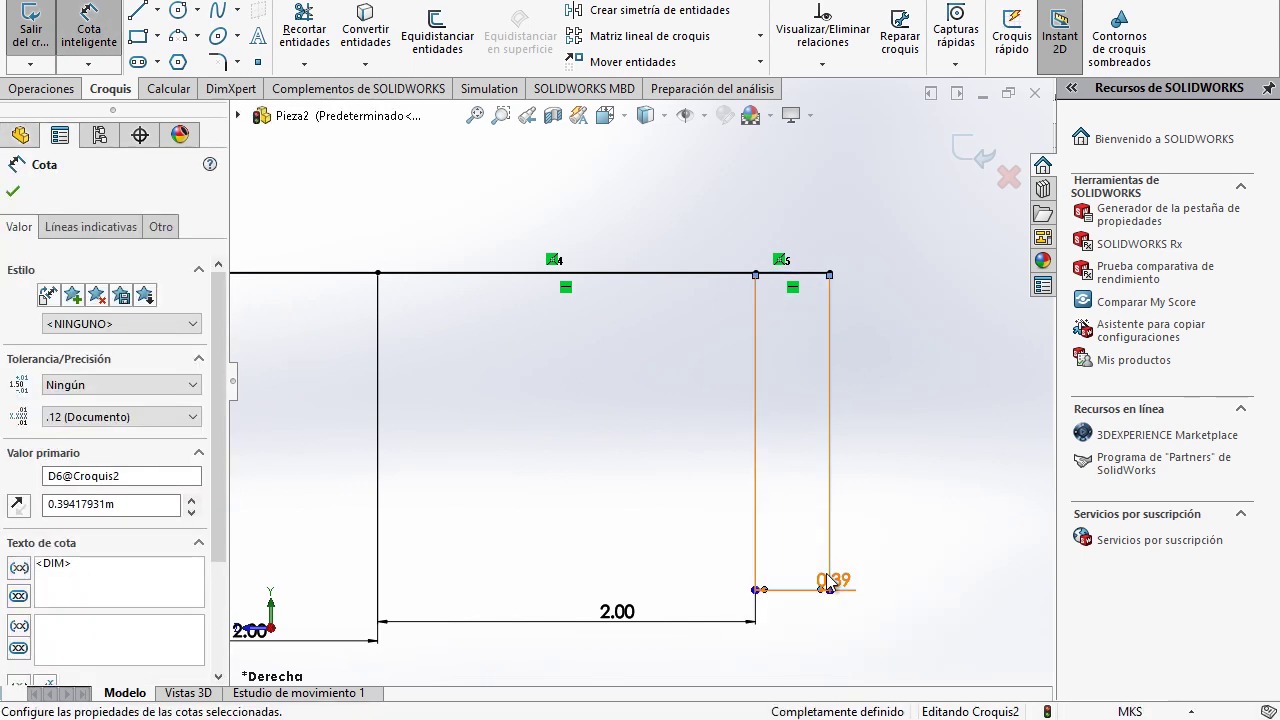
pyautogui.press('z')
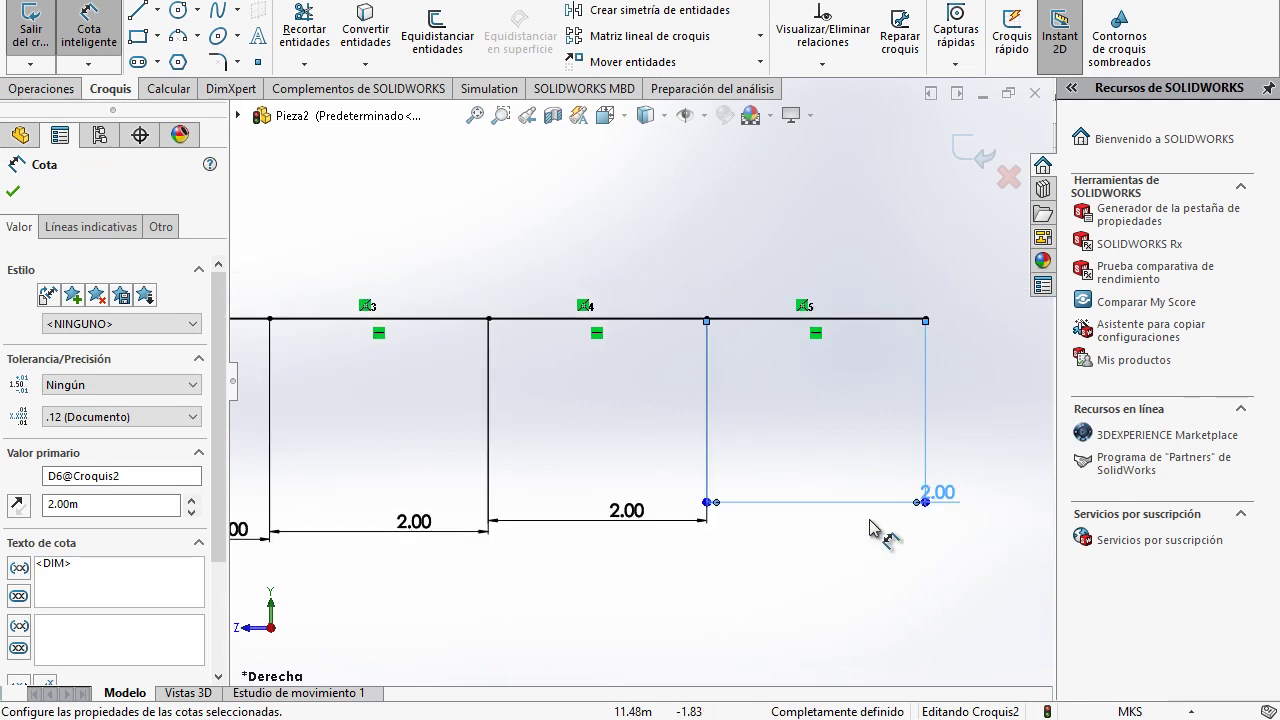
pyautogui.press('z')
pyautogui.press('z')
pyautogui.press('z')
pyautogui.scroll(-3, 487, 396)
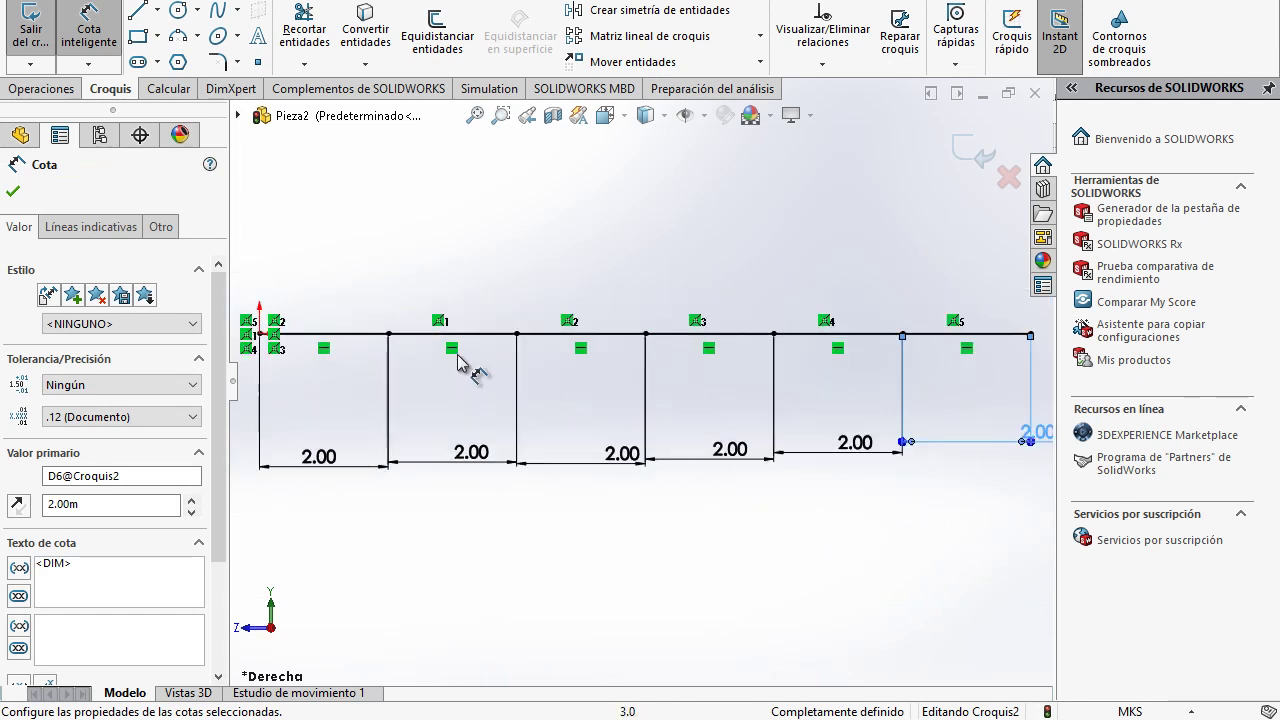
pyautogui.scroll(1, 514, 383)
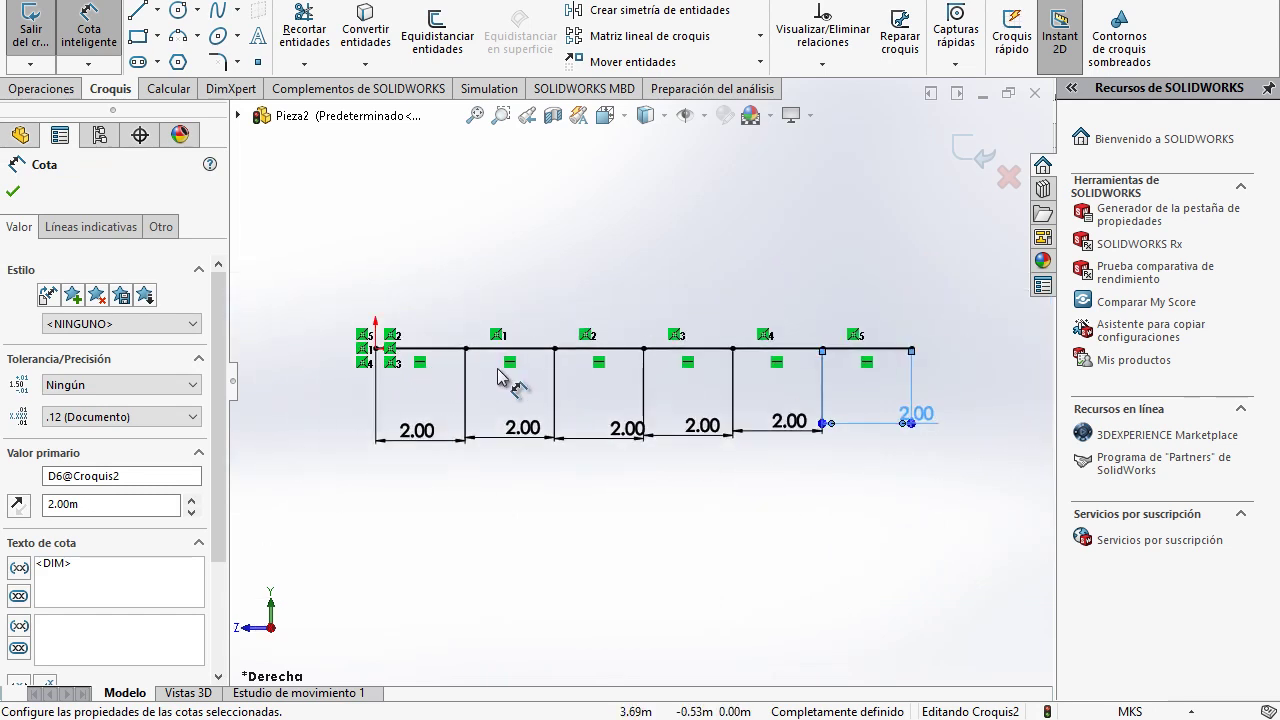
# Step: Draw the sloped left end member and four horizontal top-chord panels
pyautogui.click(138, 10)
pyautogui.click(375, 348)
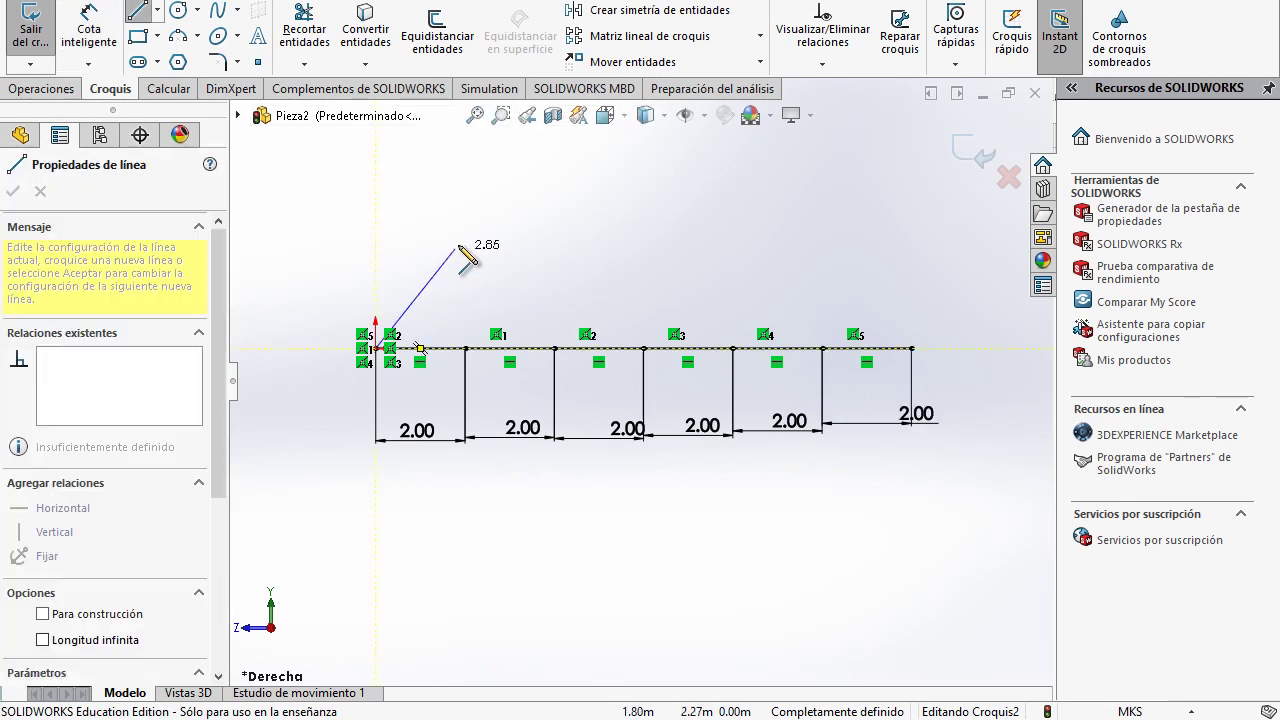
pyautogui.click(465, 235)
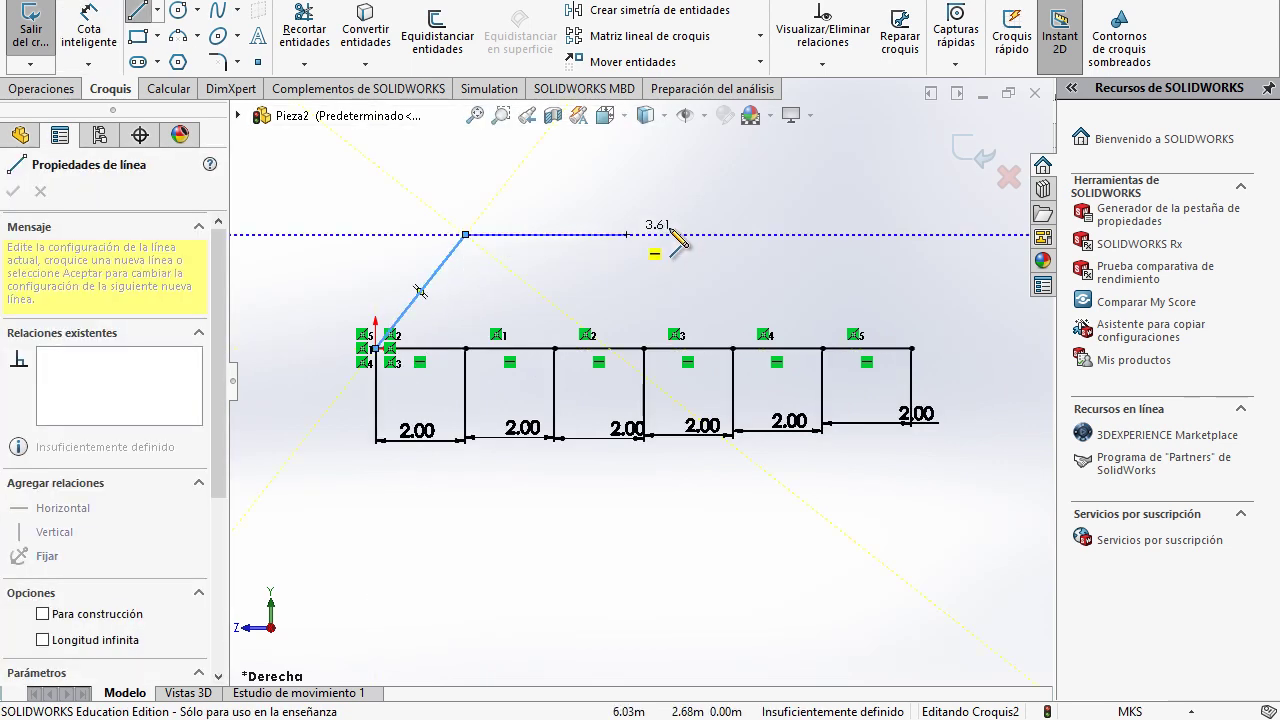
pyautogui.click(554, 235)
pyautogui.click(643, 235)
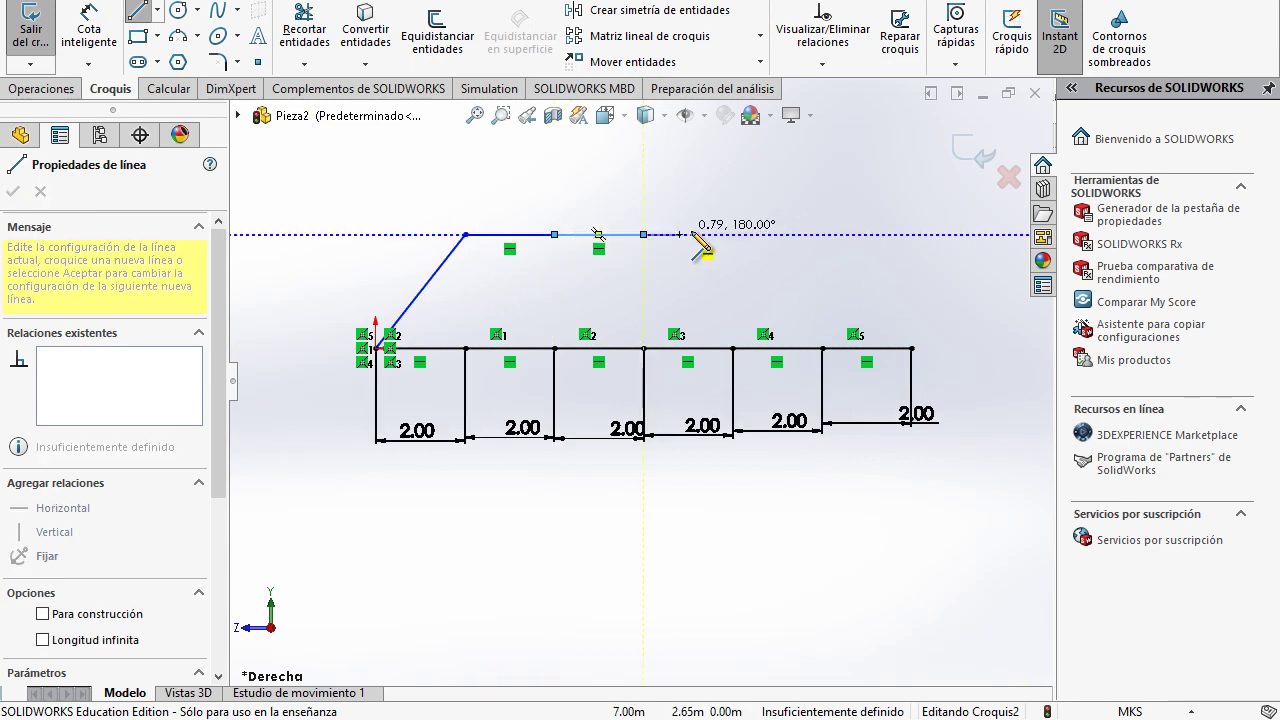
pyautogui.click(732, 235)
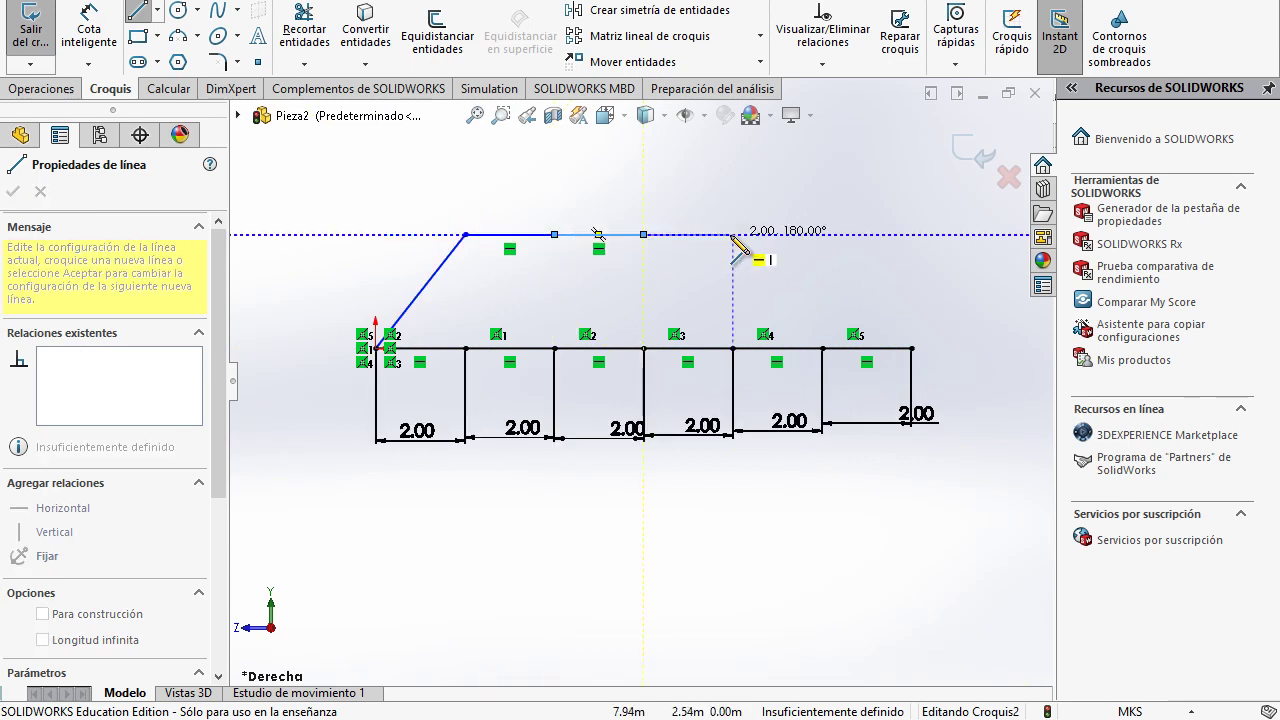
pyautogui.click(822, 235)
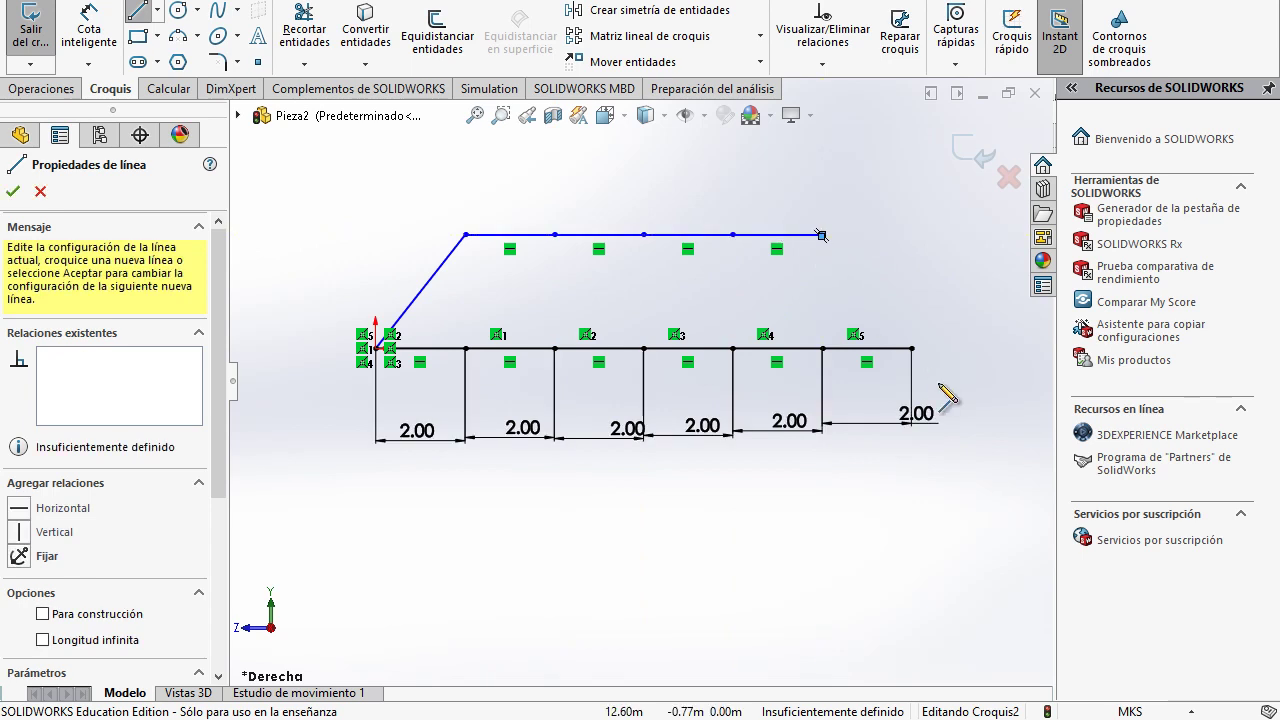
# Step: Bring the top chord's right end down onto the base line's right corner as a sloped member
pyautogui.press('Escape')
pyautogui.scroll(-2, 838, 260)
pyautogui.scroll(-5, 838, 260)
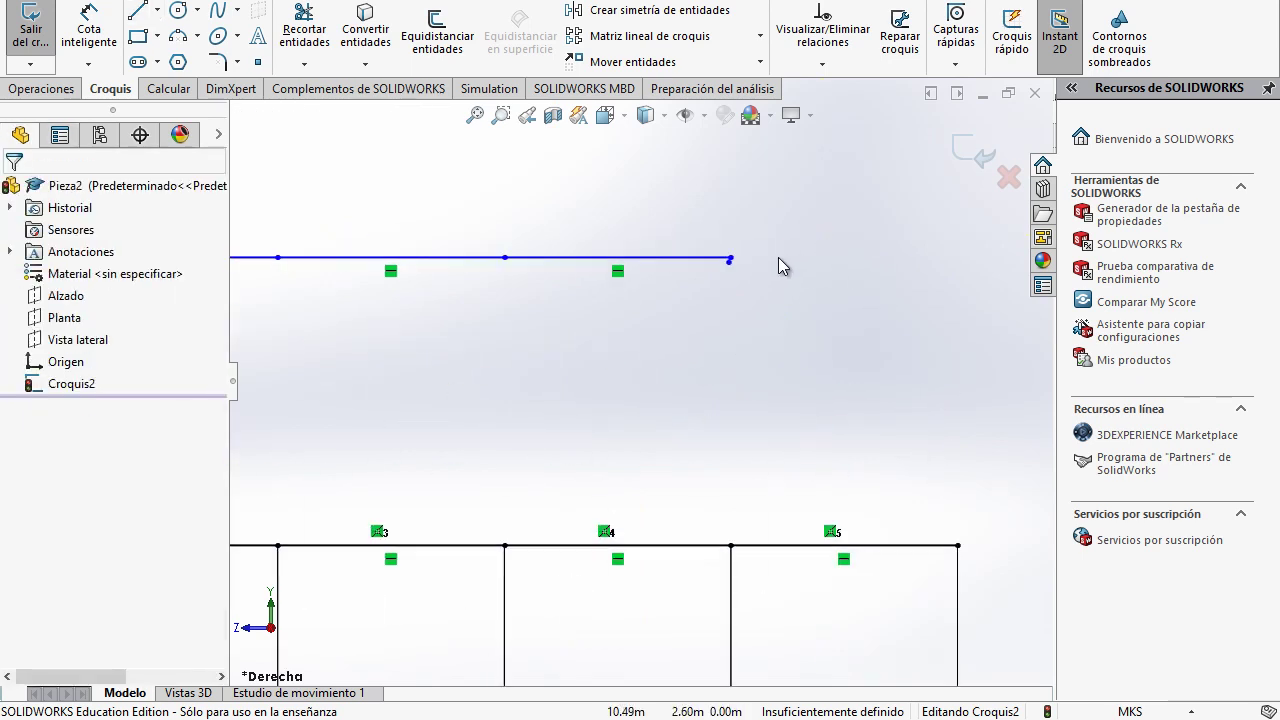
pyautogui.moveTo(693, 284)
pyautogui.mouseDown()
pyautogui.moveTo(798, 430)
pyautogui.moveTo(880, 582)
pyautogui.moveTo(927, 618)
pyautogui.mouseUp()
pyautogui.press('z')
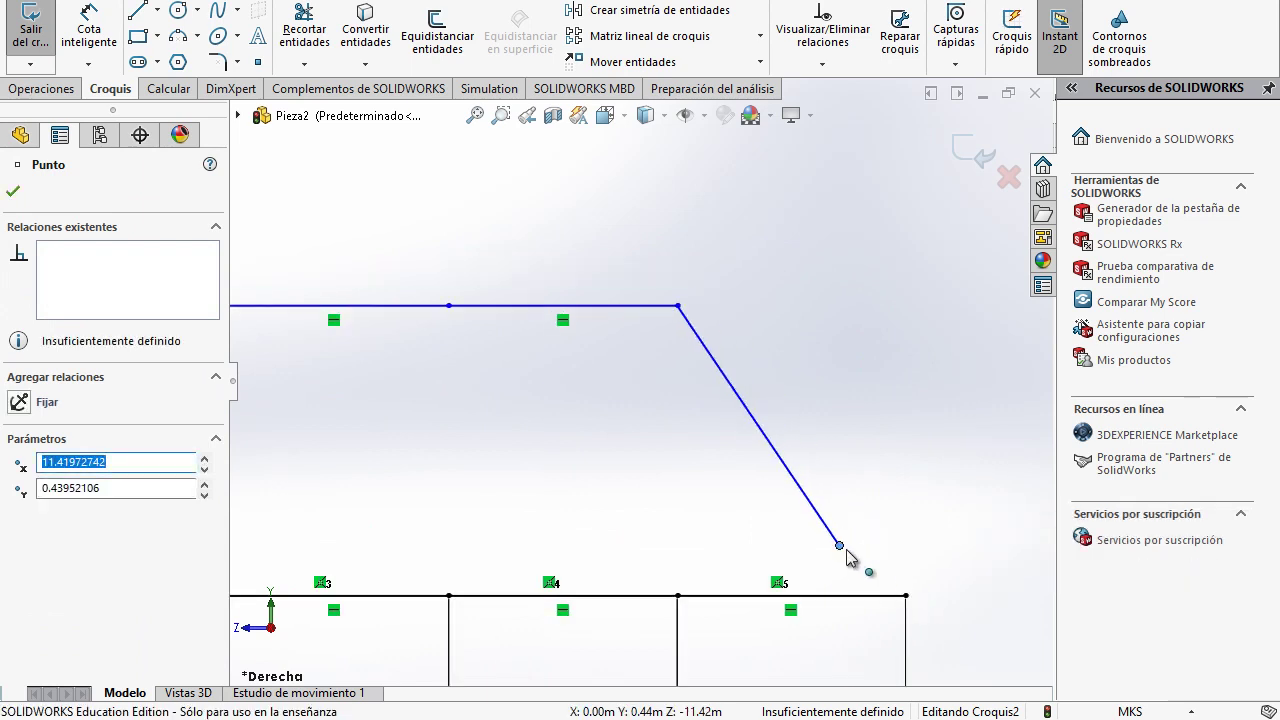
pyautogui.moveTo(843, 549); pyautogui.dragTo(907, 596)
pyautogui.click(941, 464)
pyautogui.scroll(5, 776, 501)
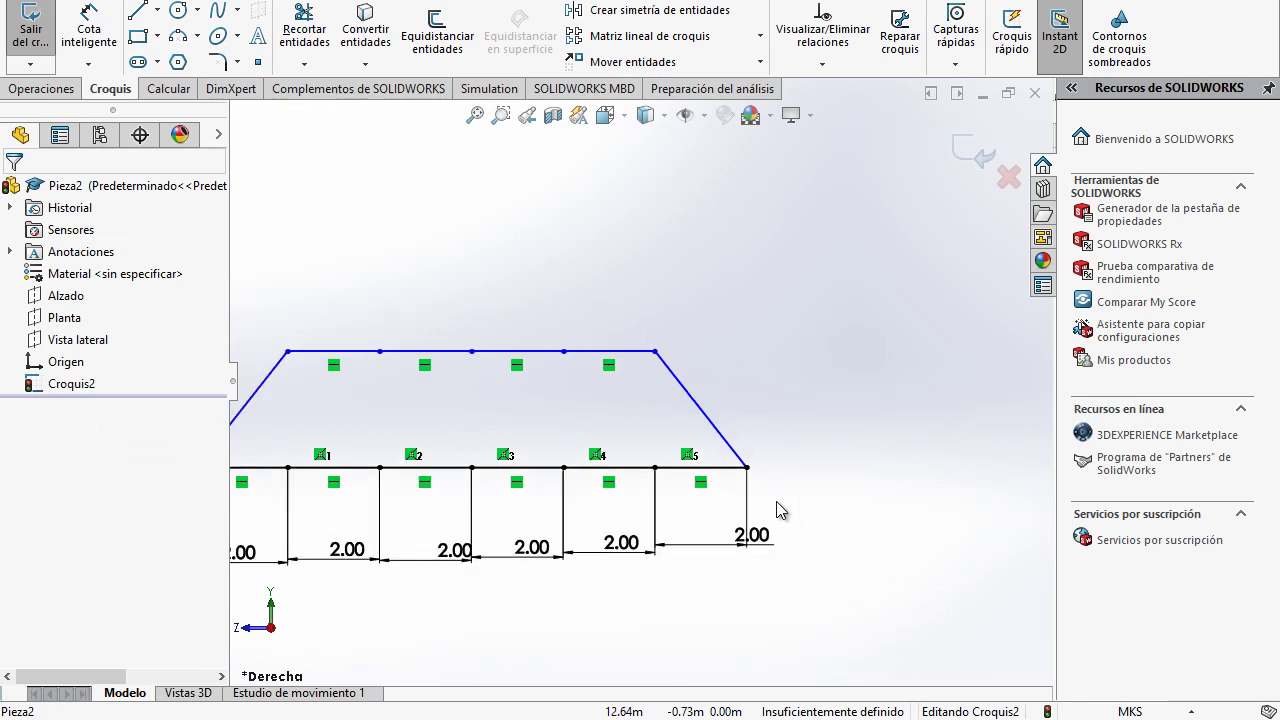
pyautogui.scroll(-3, 363, 230)
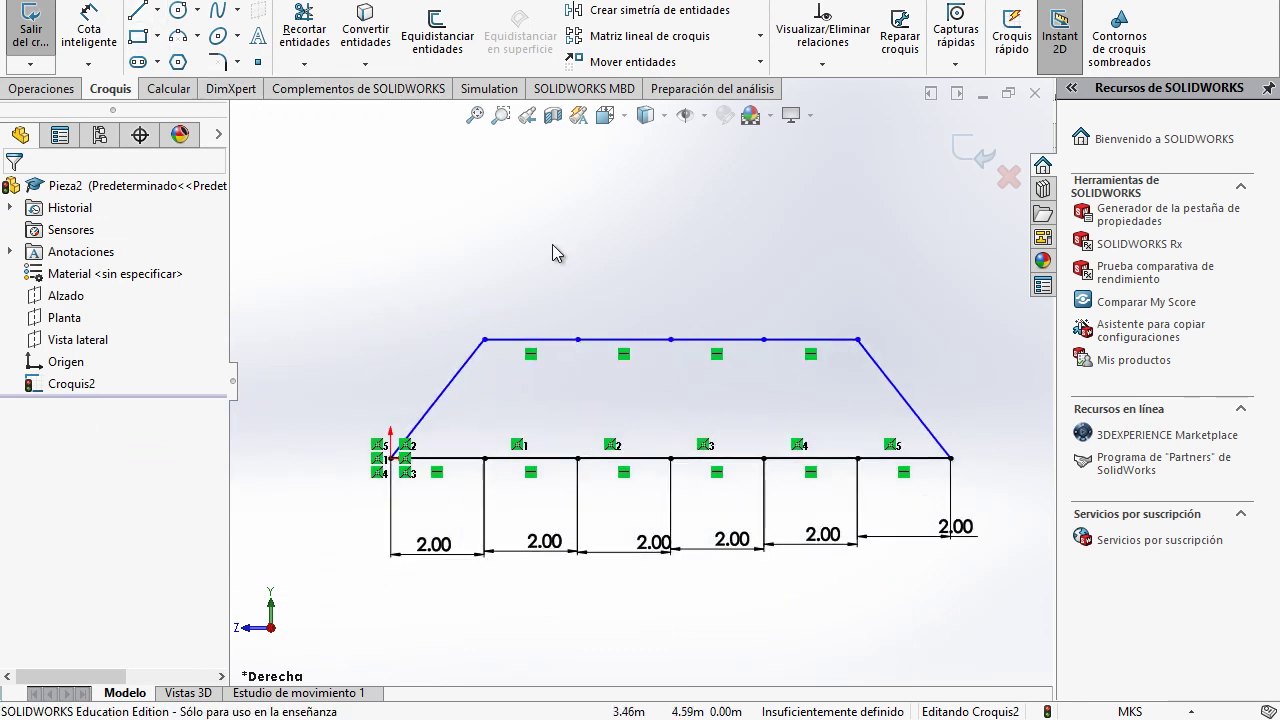
# Step: Draw the first verticals and a diagonal between top-chord and base-line joints
pyautogui.press('l')
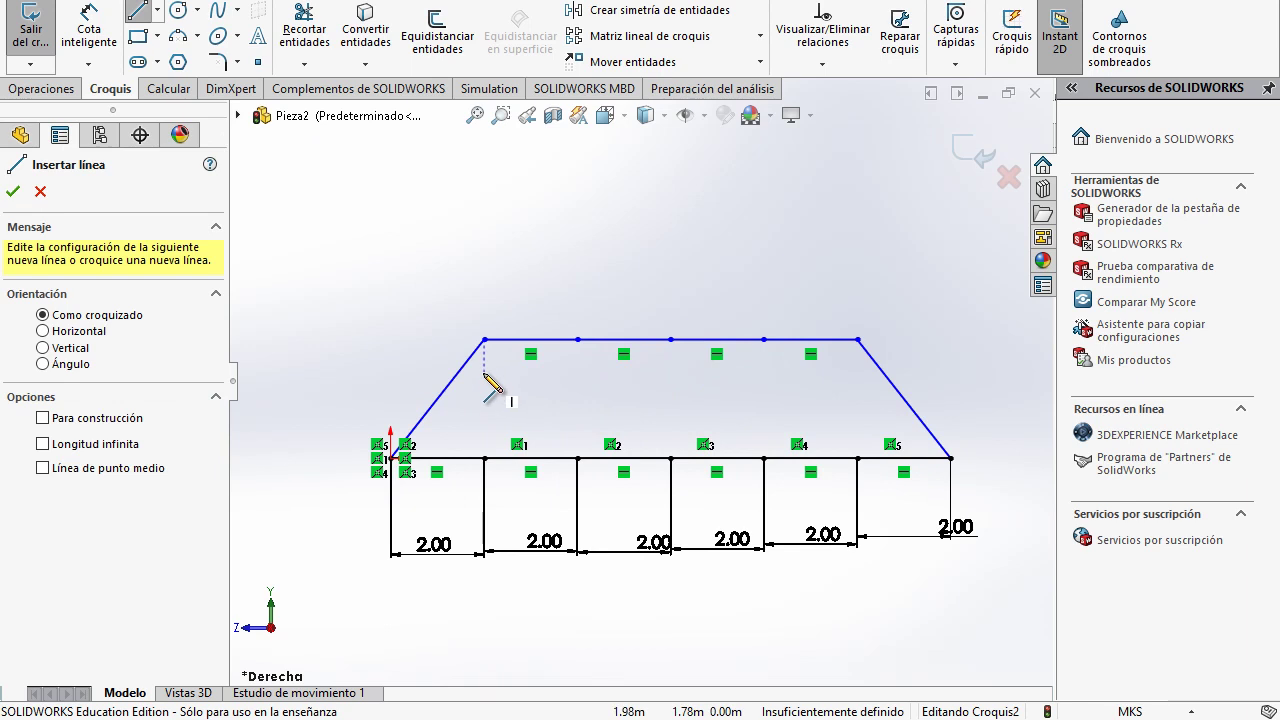
pyautogui.click(484, 340)
pyautogui.click(485, 458)
pyautogui.press('Escape')
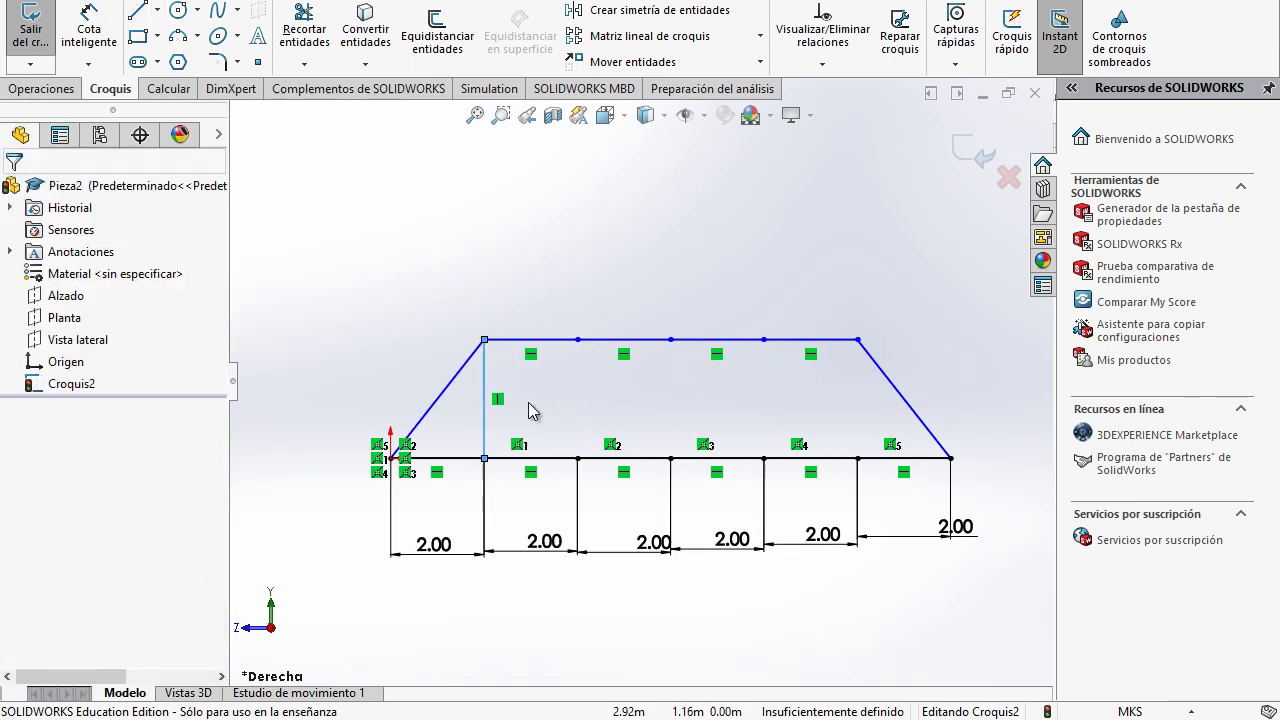
pyautogui.press('l')
pyautogui.click(577, 340)
pyautogui.click(577, 458)
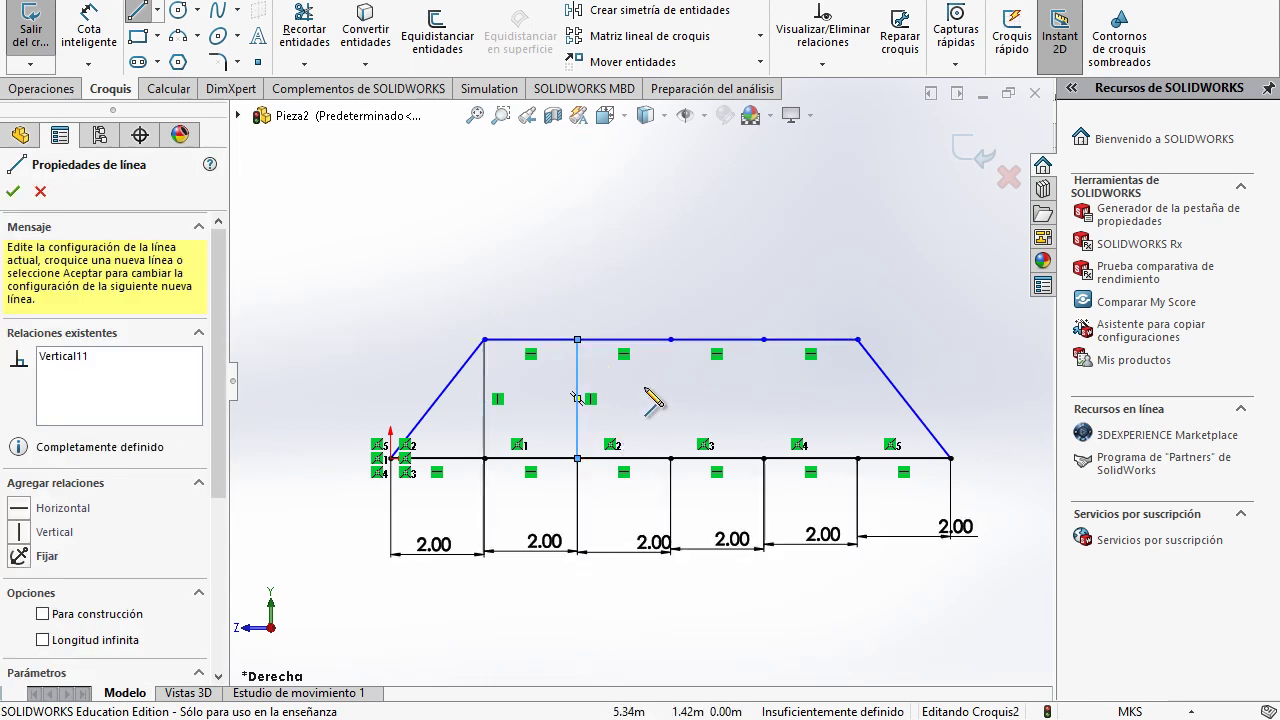
pyautogui.click(670, 340)
pyautogui.click(670, 458)
# Step: Add alternating diagonals and a vertical across the remaining panels
pyautogui.click(484, 458)
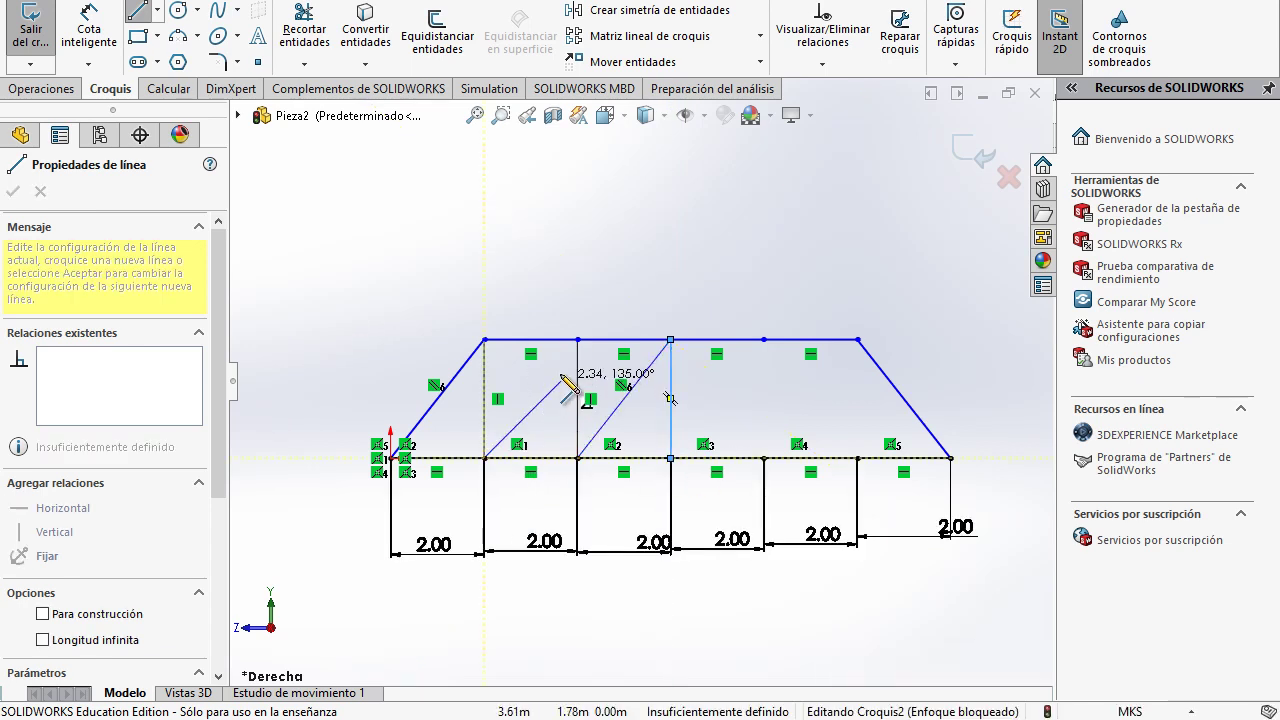
pyautogui.click(577, 340)
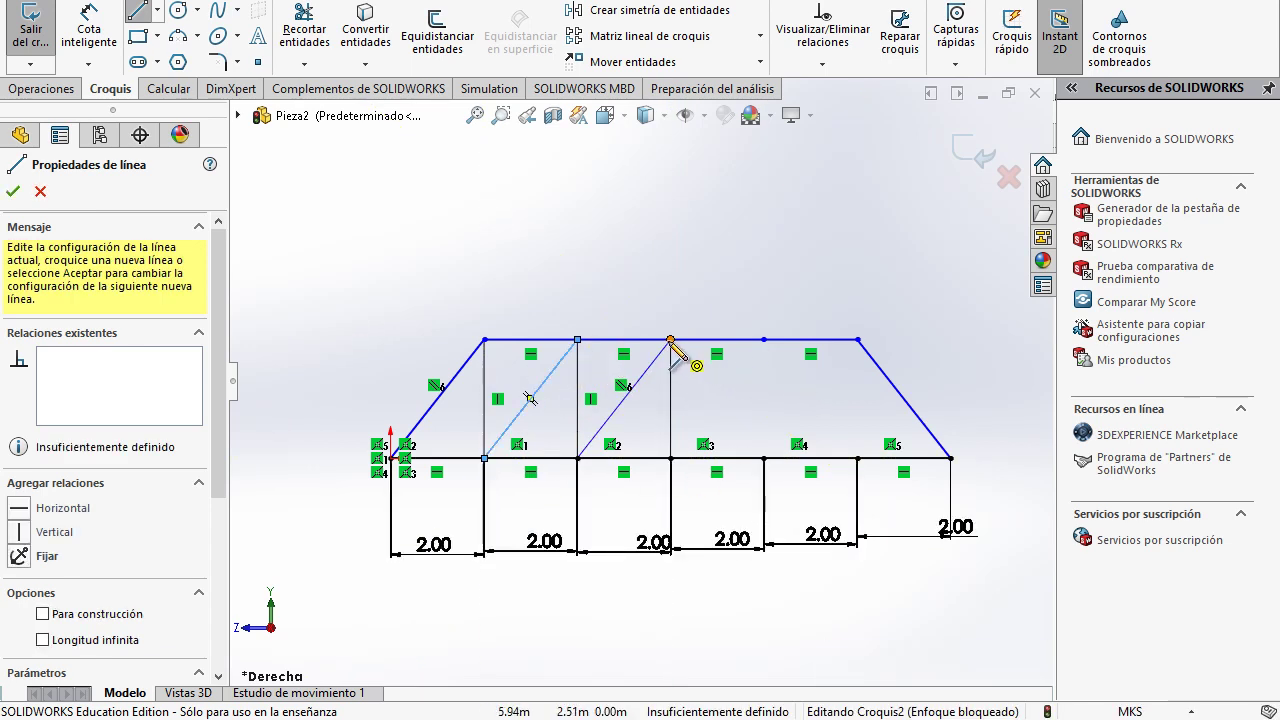
pyautogui.click(670, 340)
pyautogui.click(764, 458)
pyautogui.click(764, 340)
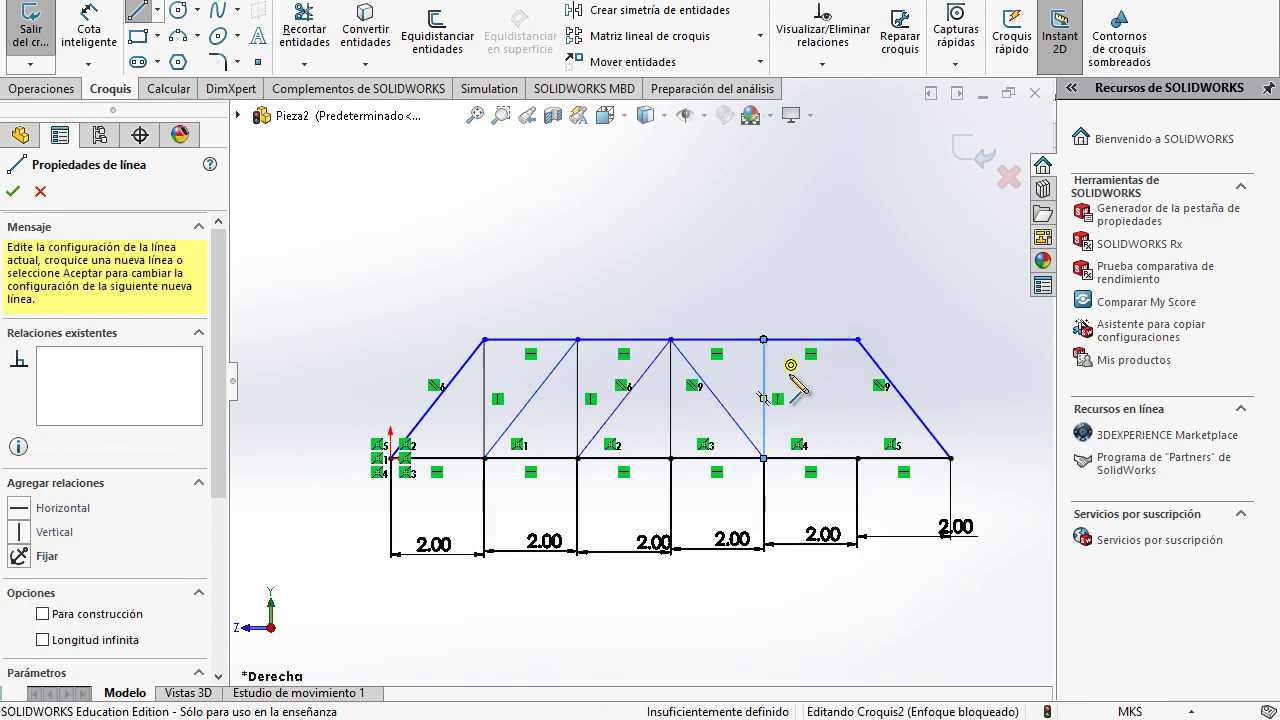
pyautogui.click(857, 458)
# Step: Close the last panel with a vertical, dimension the truss height at 2.20 m, and exit the sketch
pyautogui.click(857, 340)
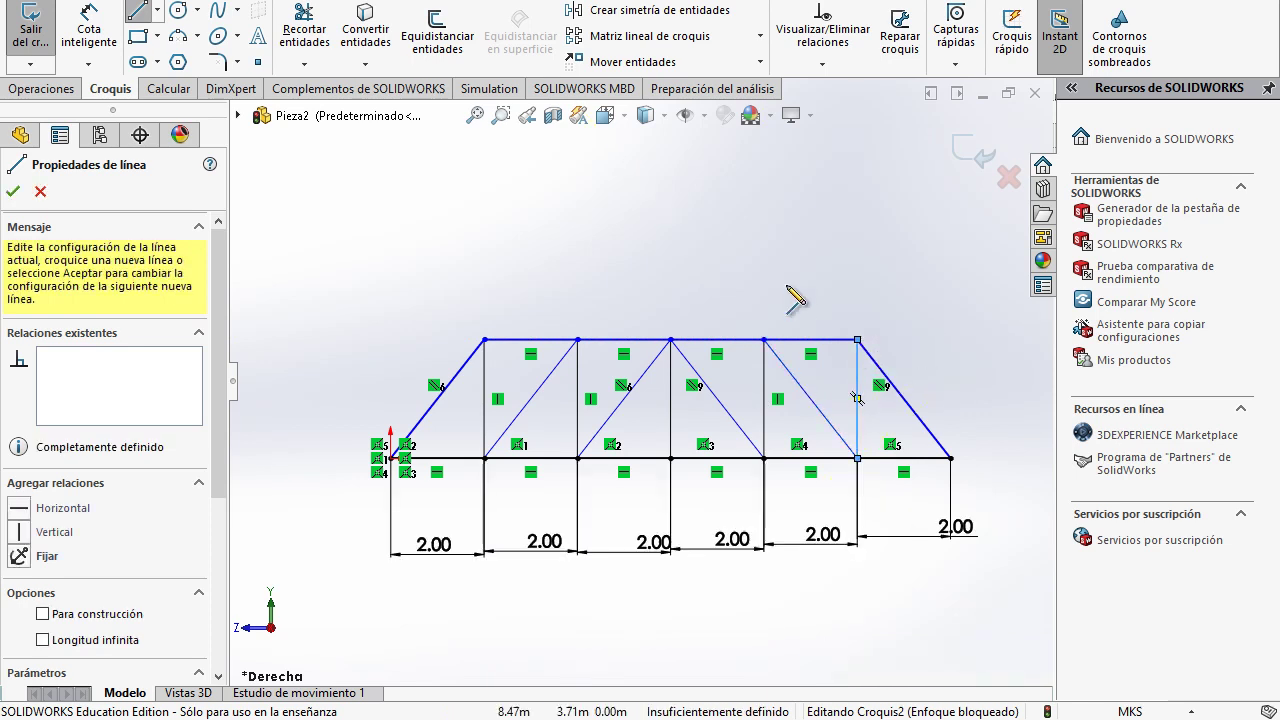
pyautogui.press('Escape')
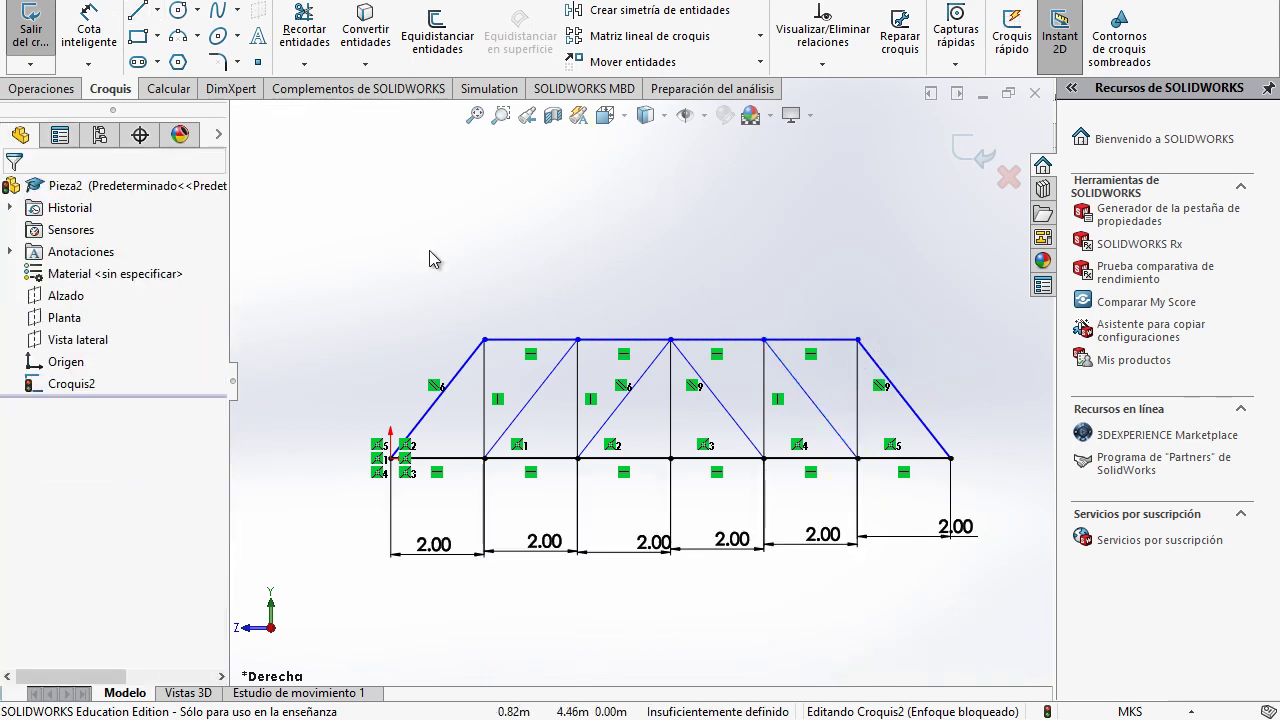
pyautogui.moveTo(478, 252); pyautogui.dragTo(486, 180, button='right')
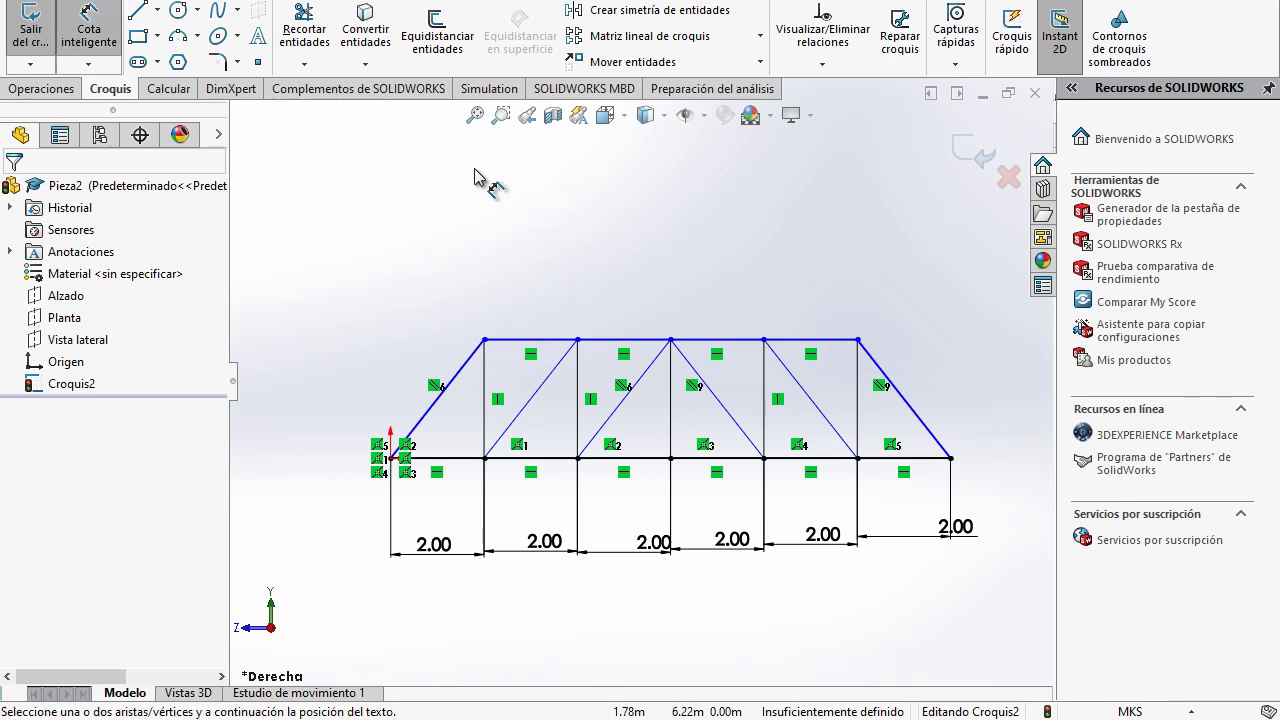
pyautogui.click(510, 341)
pyautogui.click(527, 458)
pyautogui.click(308, 388)
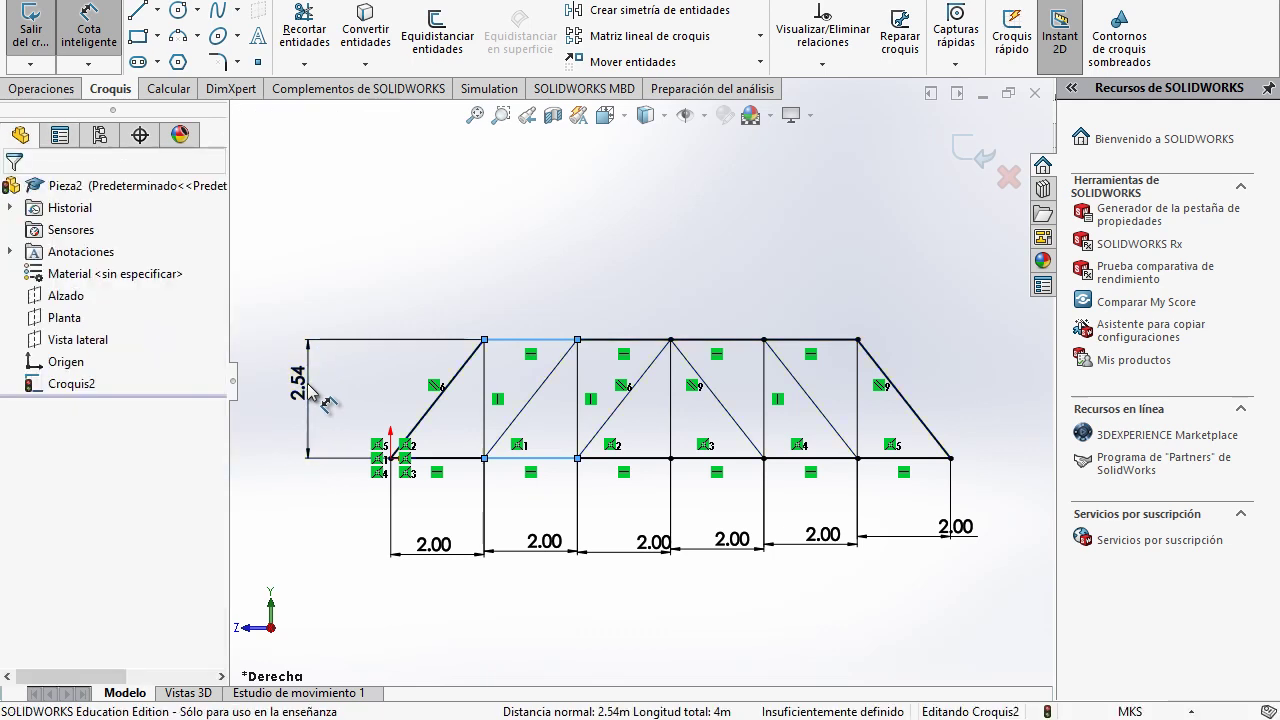
pyautogui.press('Return')
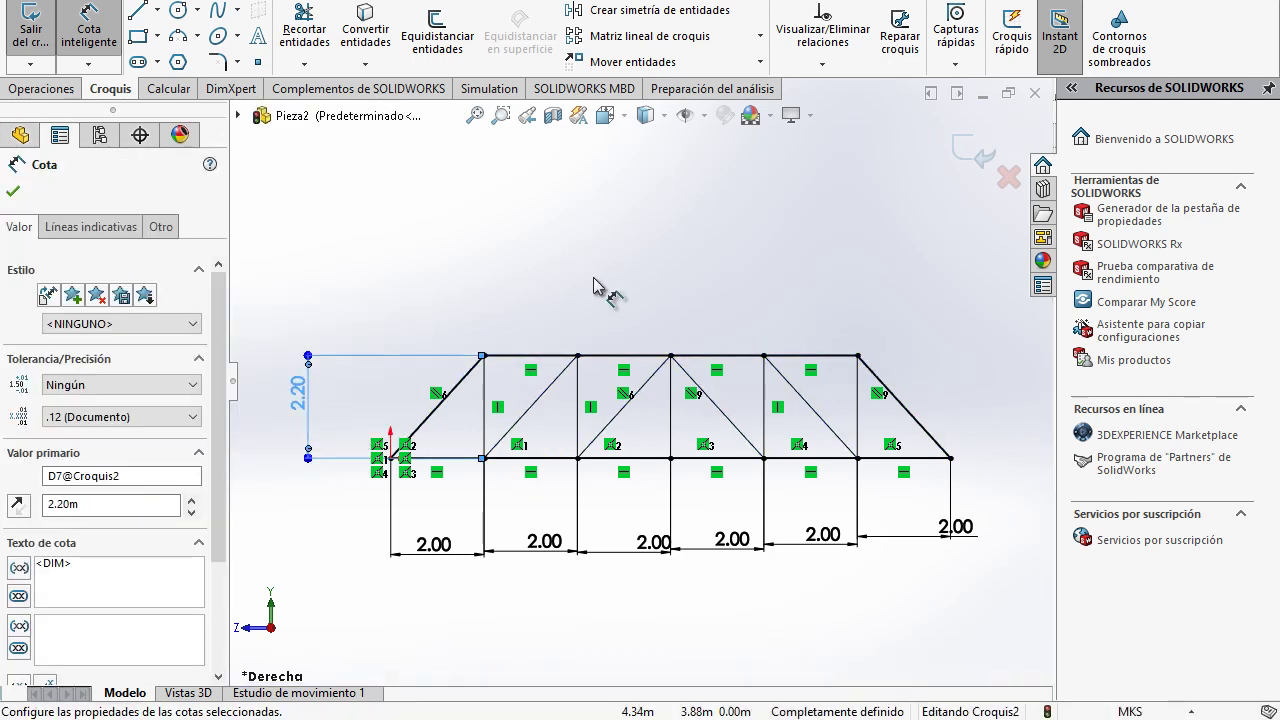
pyautogui.press('Escape')
pyautogui.scroll(2, 633, 325)
pyautogui.scroll(-2, 651, 489)
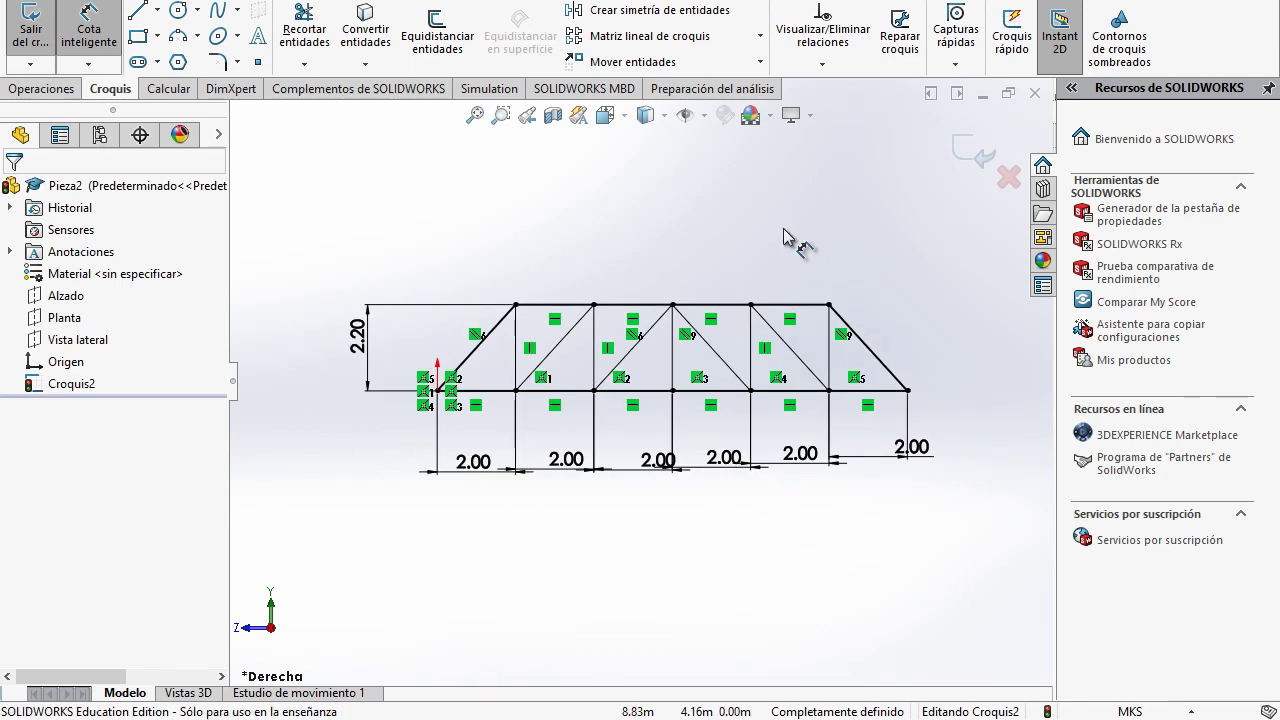
pyautogui.click(958, 153)
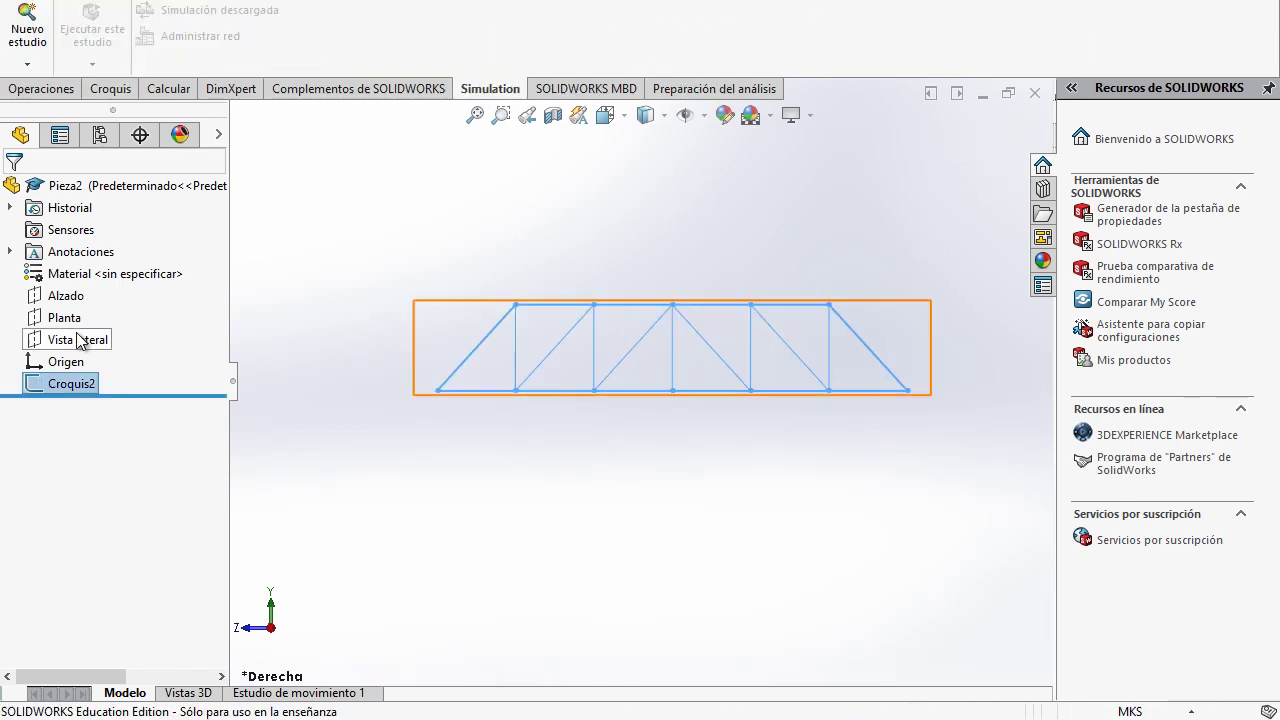
# Step: Add reference plane Plano1 offset 3.00 m from Vista lateral and start a sketch on it
pyautogui.click(41, 88)
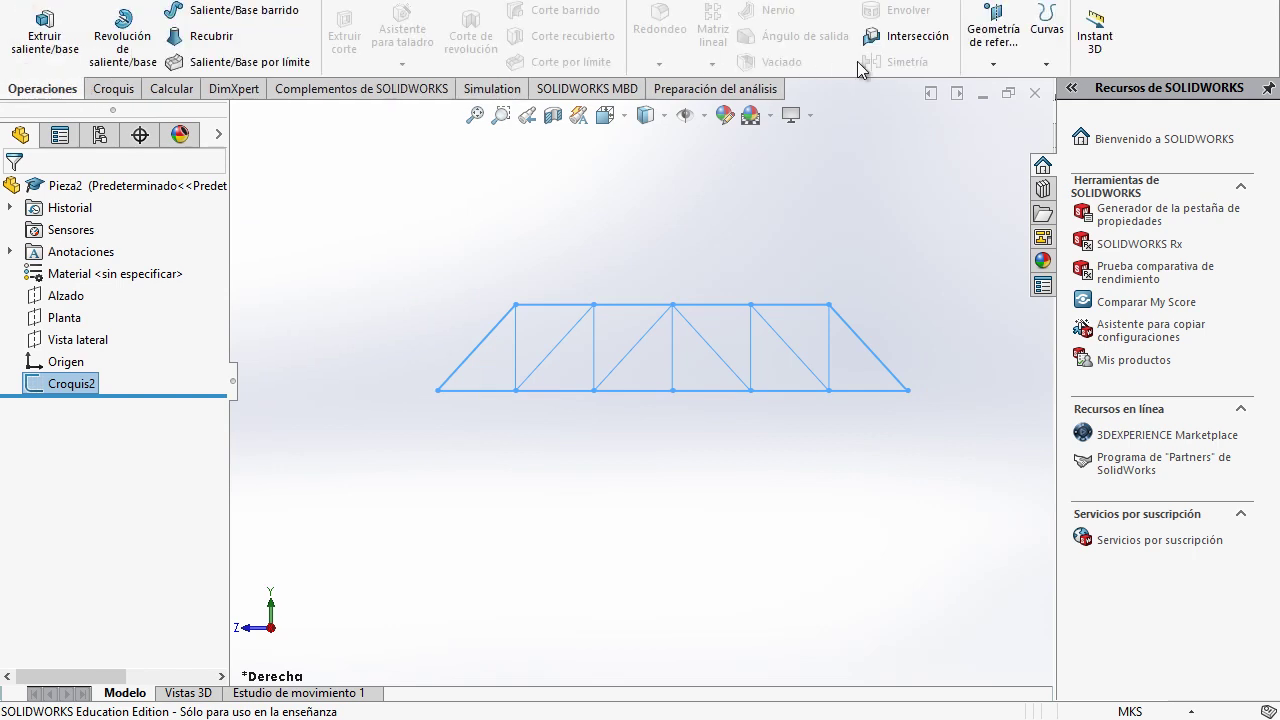
pyautogui.click(996, 61)
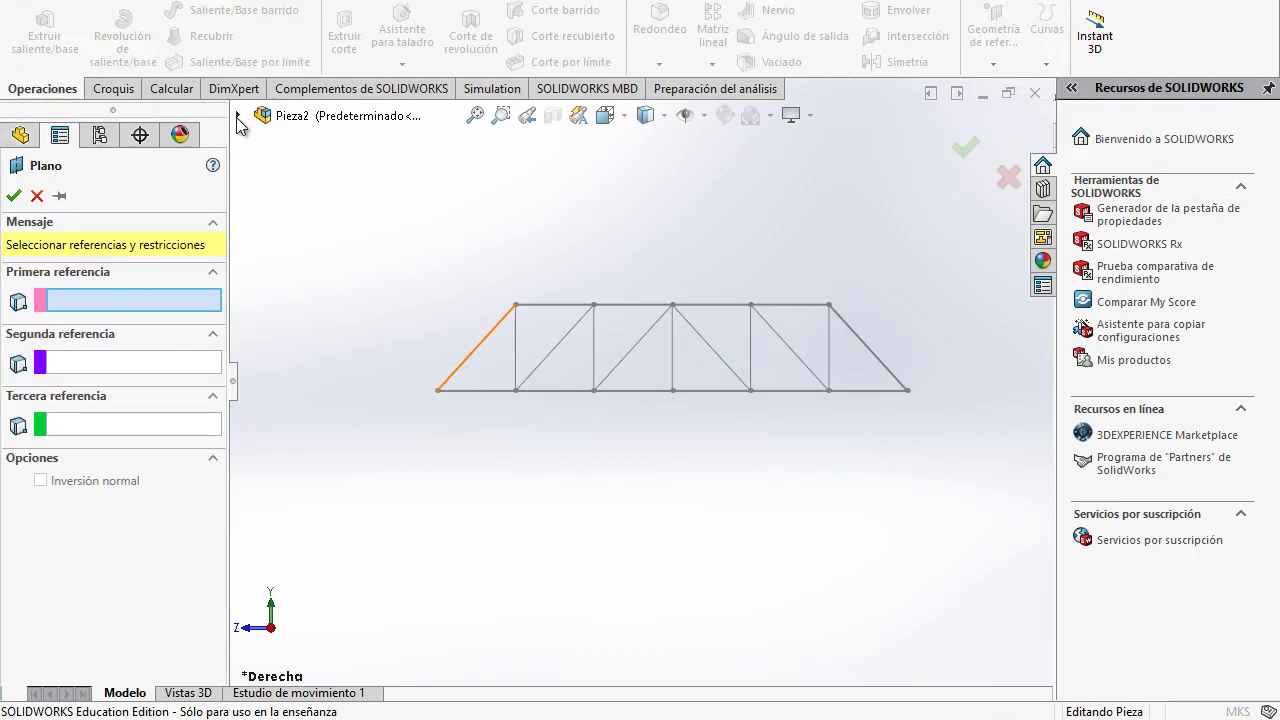
pyautogui.click(237, 115)
pyautogui.click(328, 269)
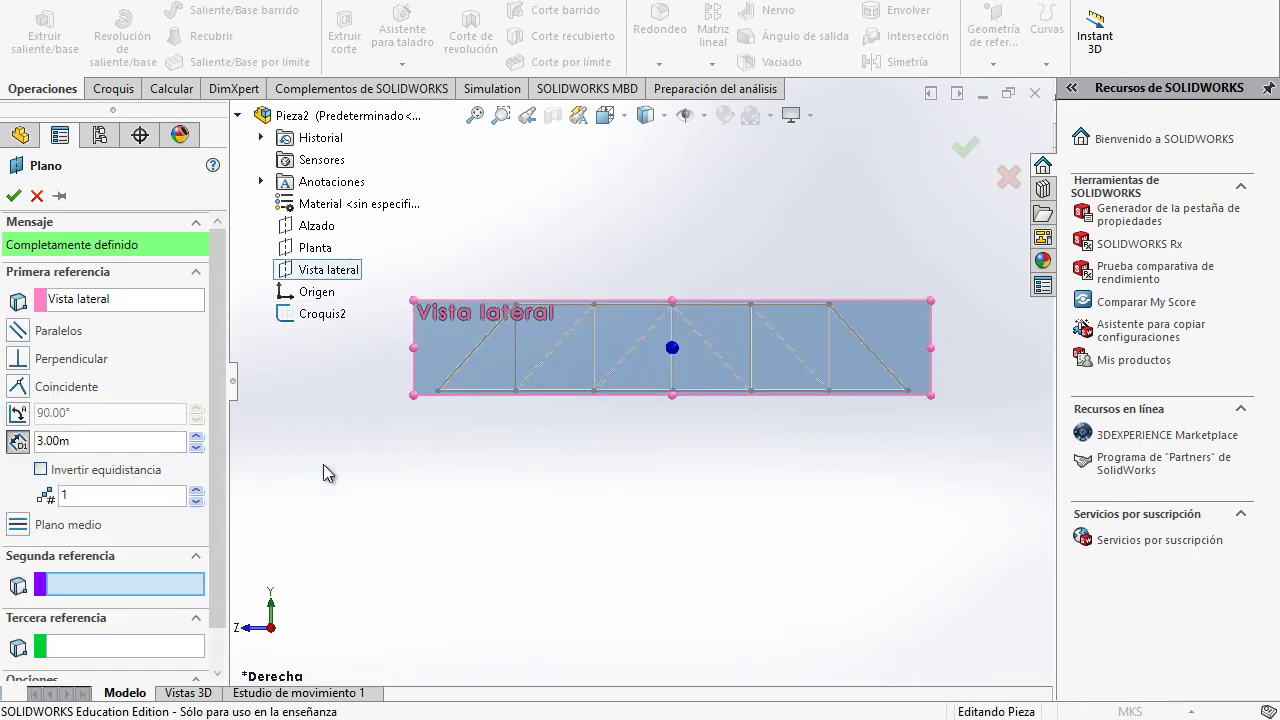
pyautogui.moveTo(519, 409); pyautogui.dragTo(330, 390, button='middle')
pyautogui.click(16, 196)
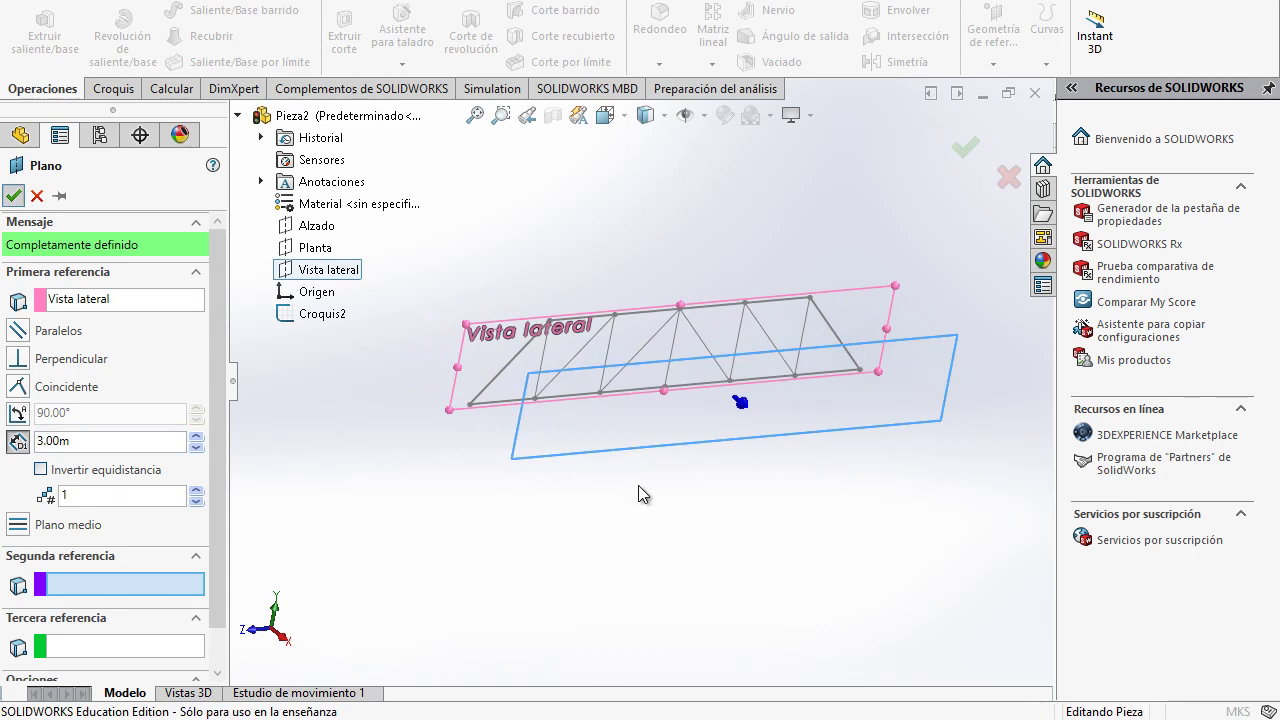
pyautogui.rightClick(572, 462)
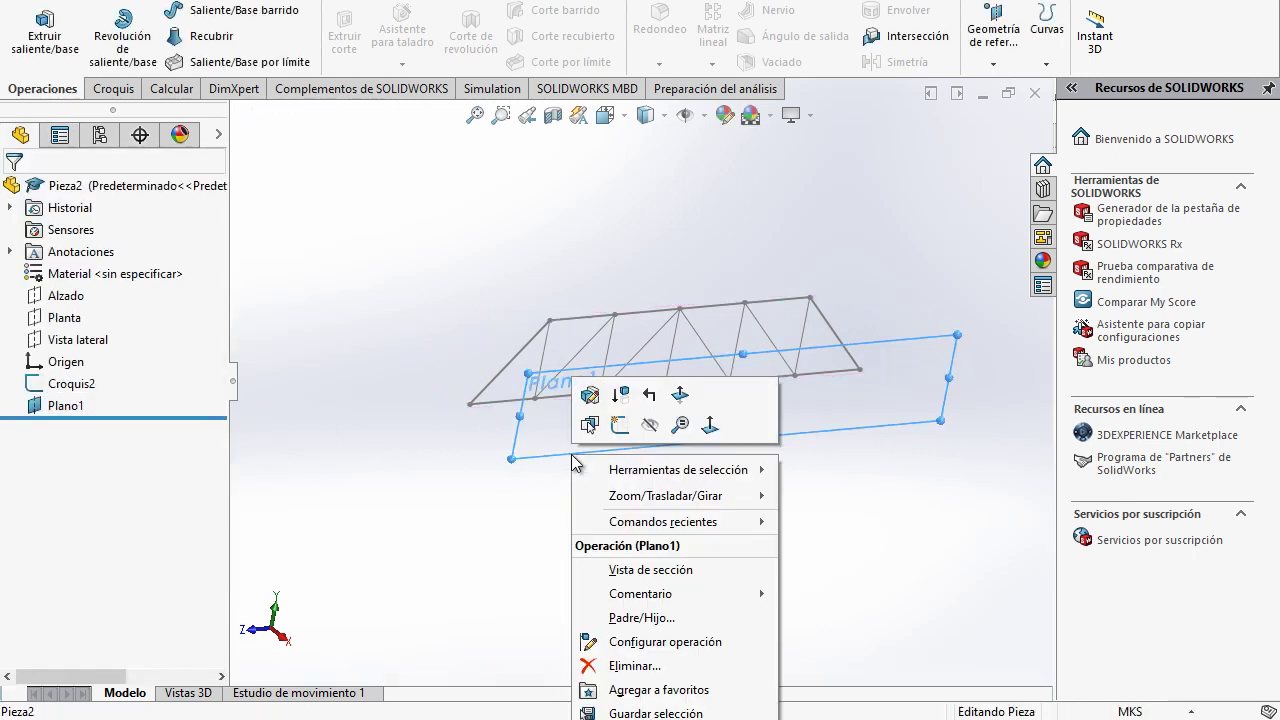
pyautogui.click(615, 430)
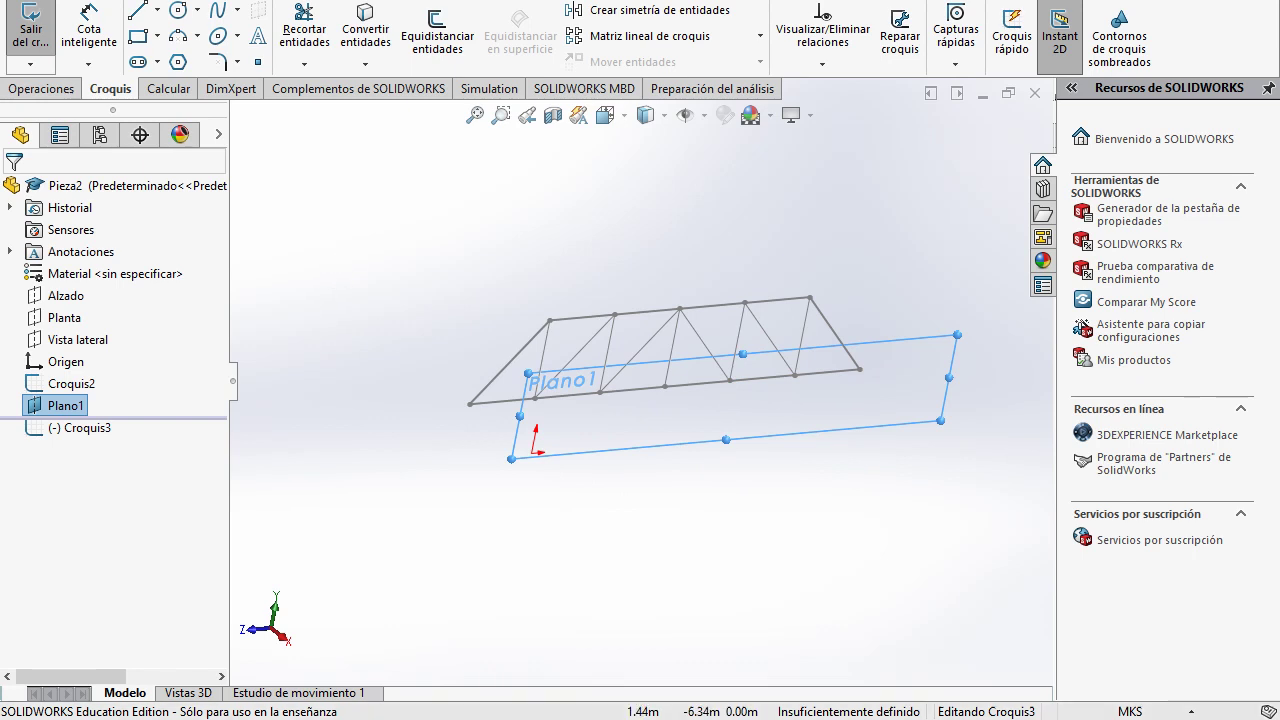
# Step: Convert the Croquis2 truss into the Plano1 sketch and exit the sketch
pyautogui.click(520, 708)
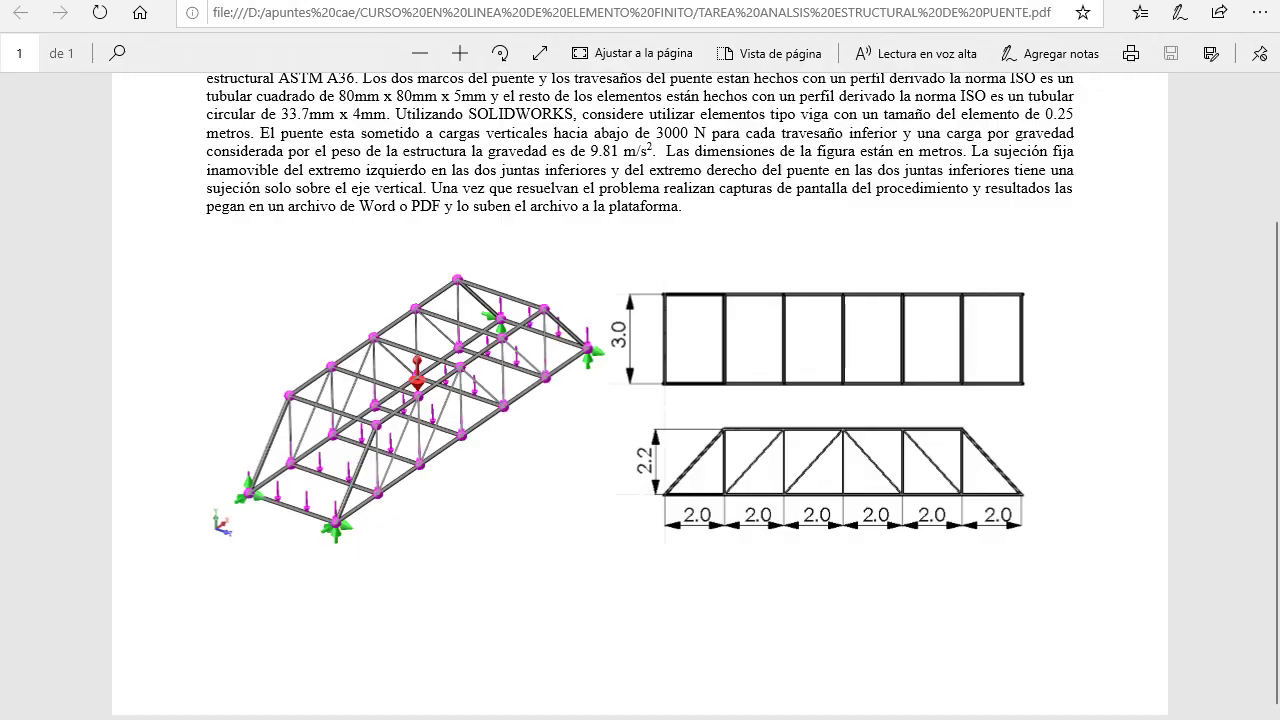
pyautogui.hotkey('alt', 'Tab')
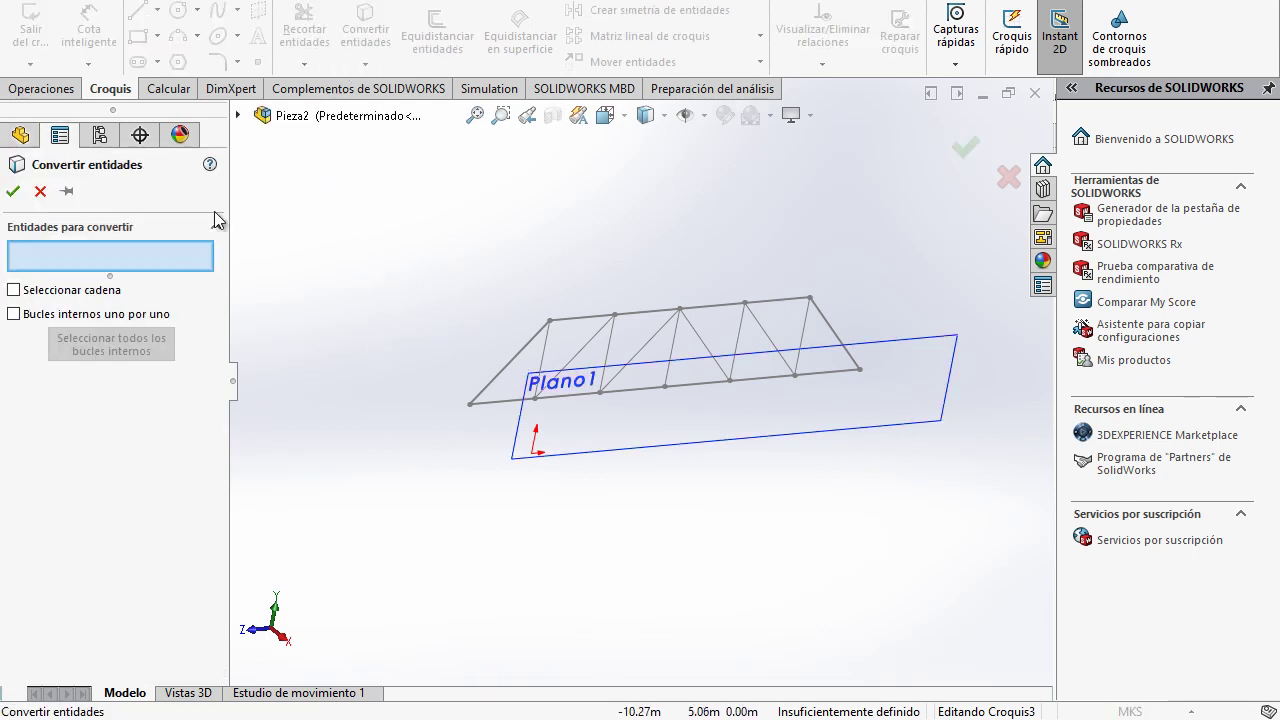
pyautogui.click(238, 115)
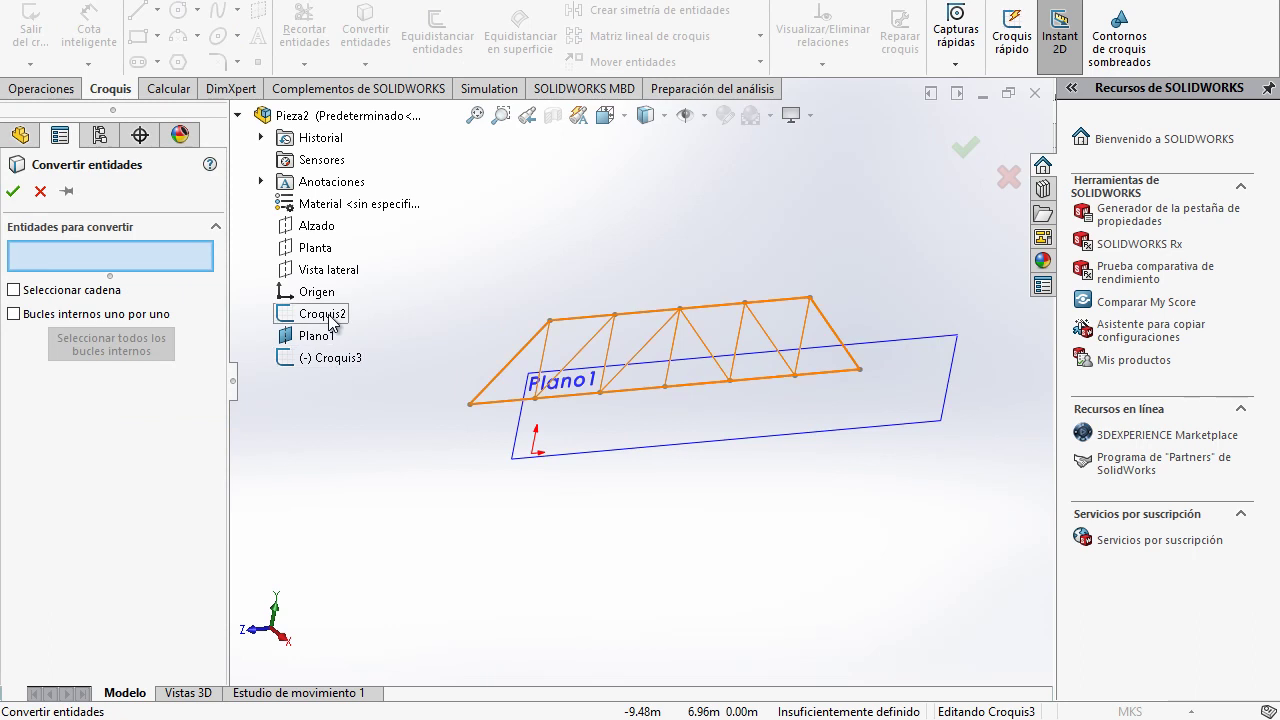
pyautogui.click(329, 315)
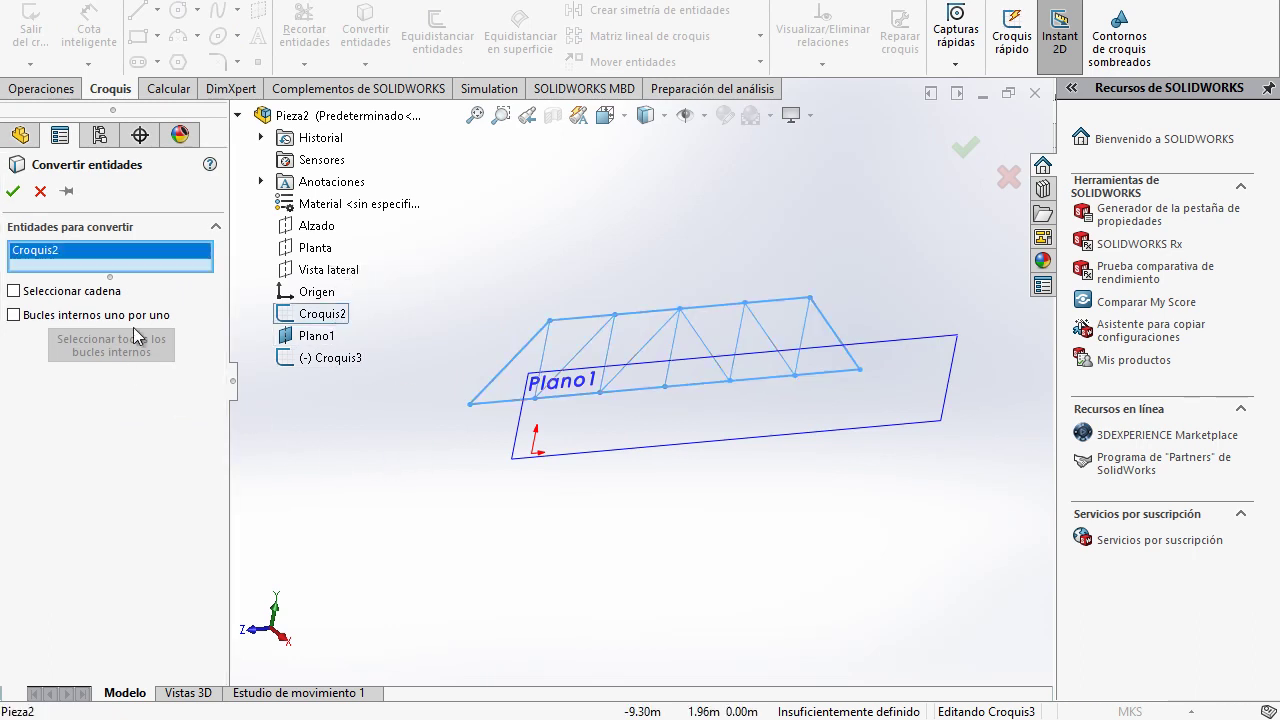
pyautogui.click(14, 192)
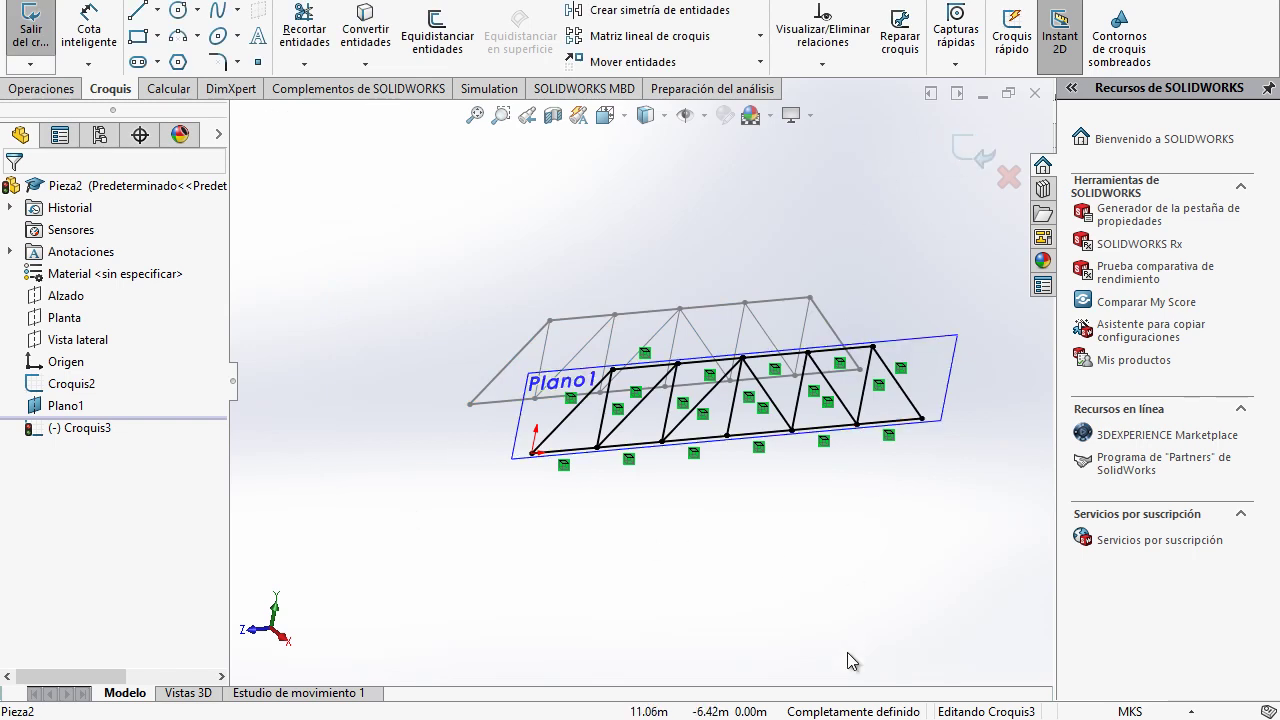
pyautogui.click(964, 158)
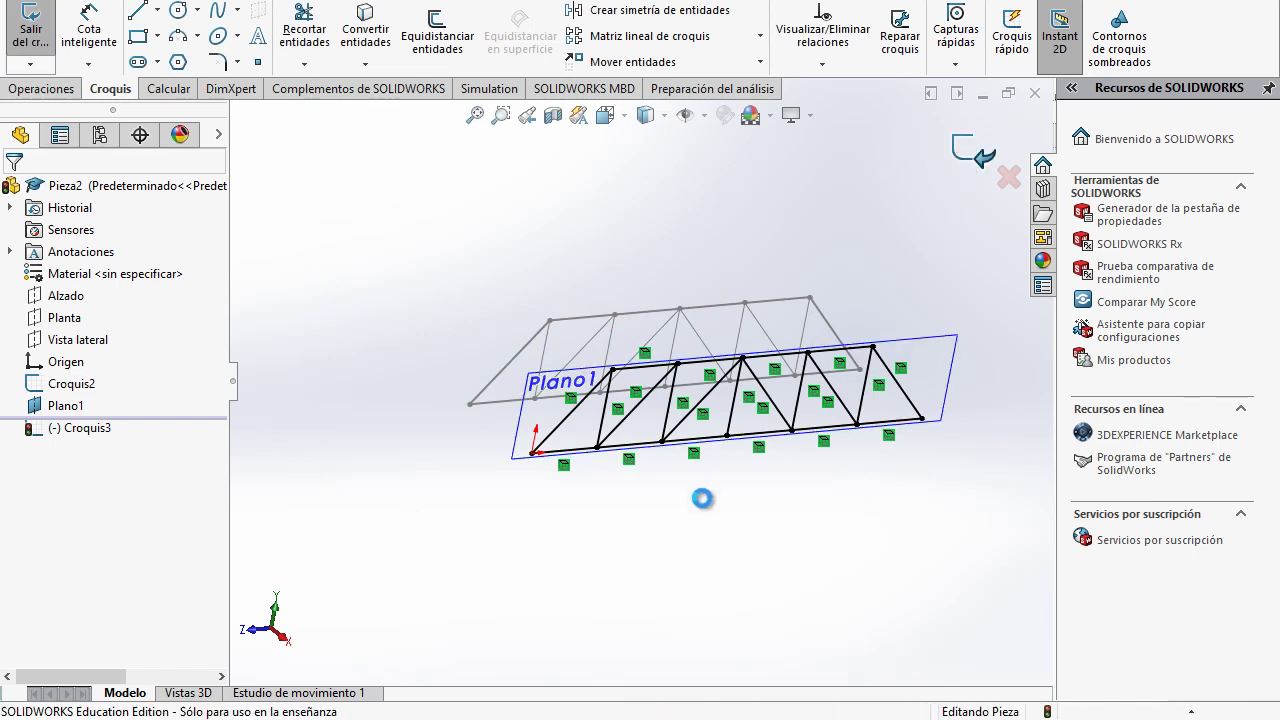
# Step: Hide Plano1 and start a new 3D sketch
pyautogui.rightClick(68, 406)
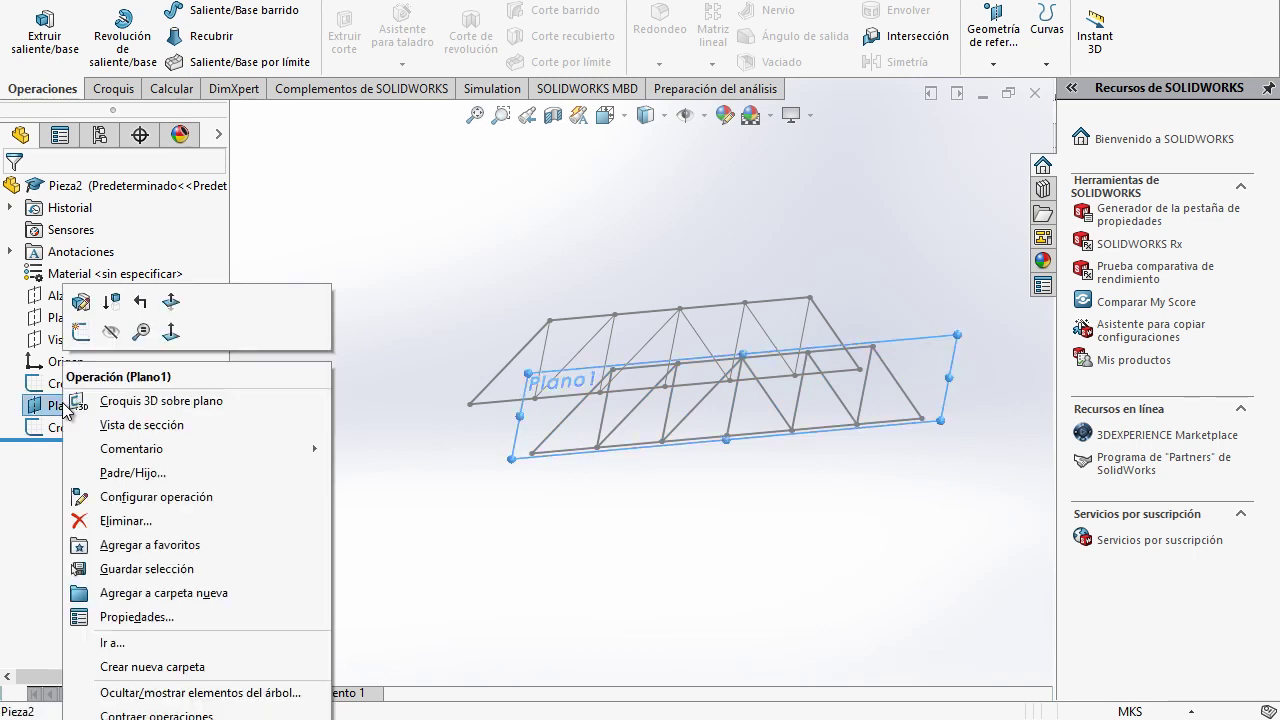
pyautogui.click(110, 333)
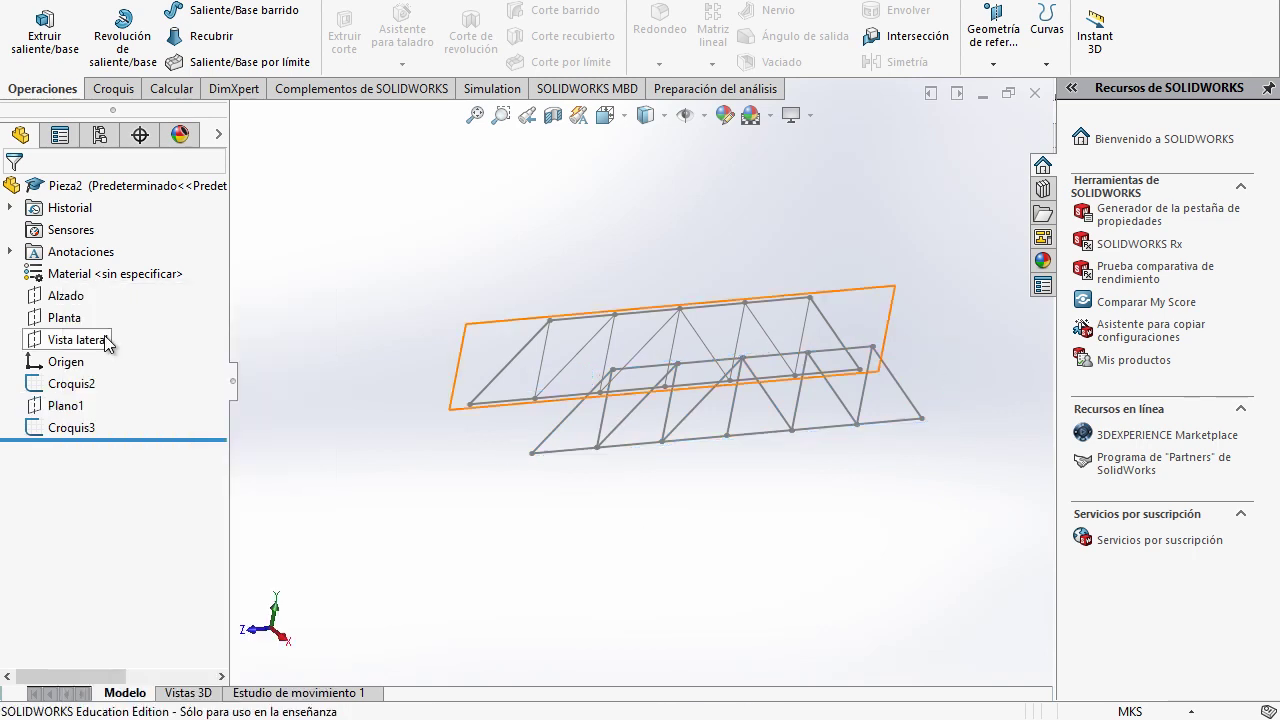
pyautogui.moveTo(531, 500); pyautogui.dragTo(554, 517, button='middle')
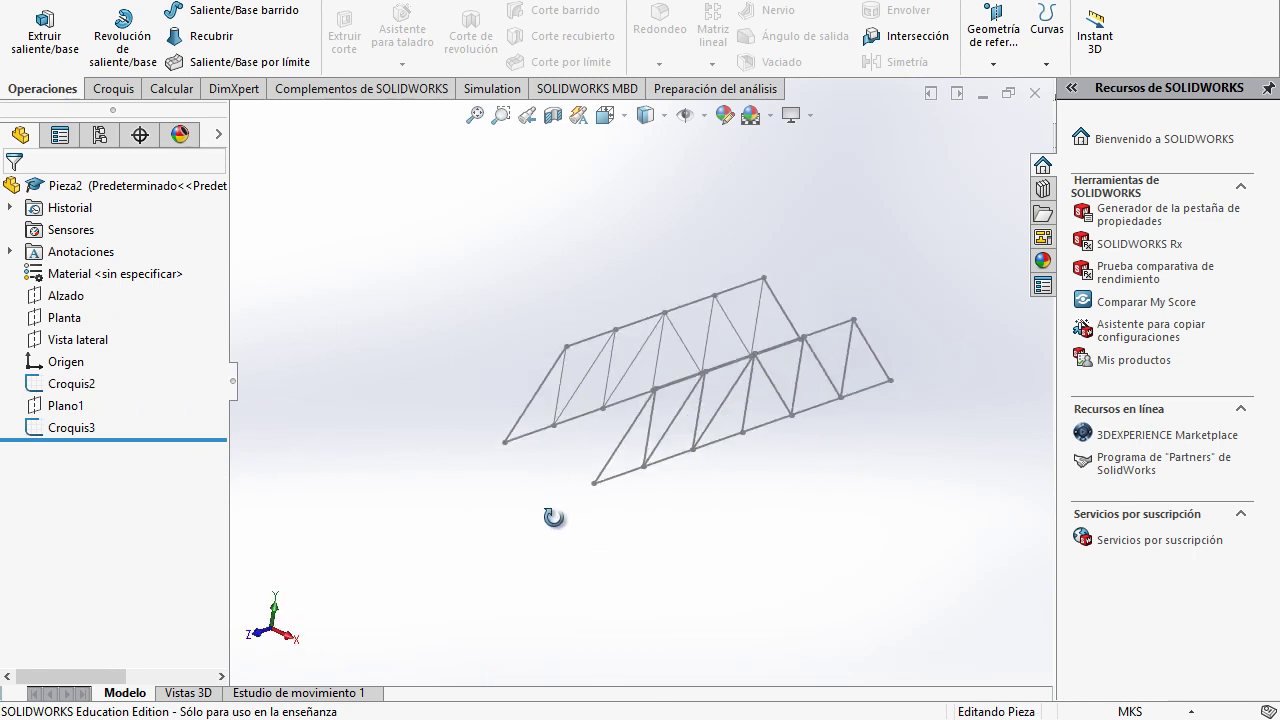
pyautogui.click(115, 92)
pyautogui.click(30, 63)
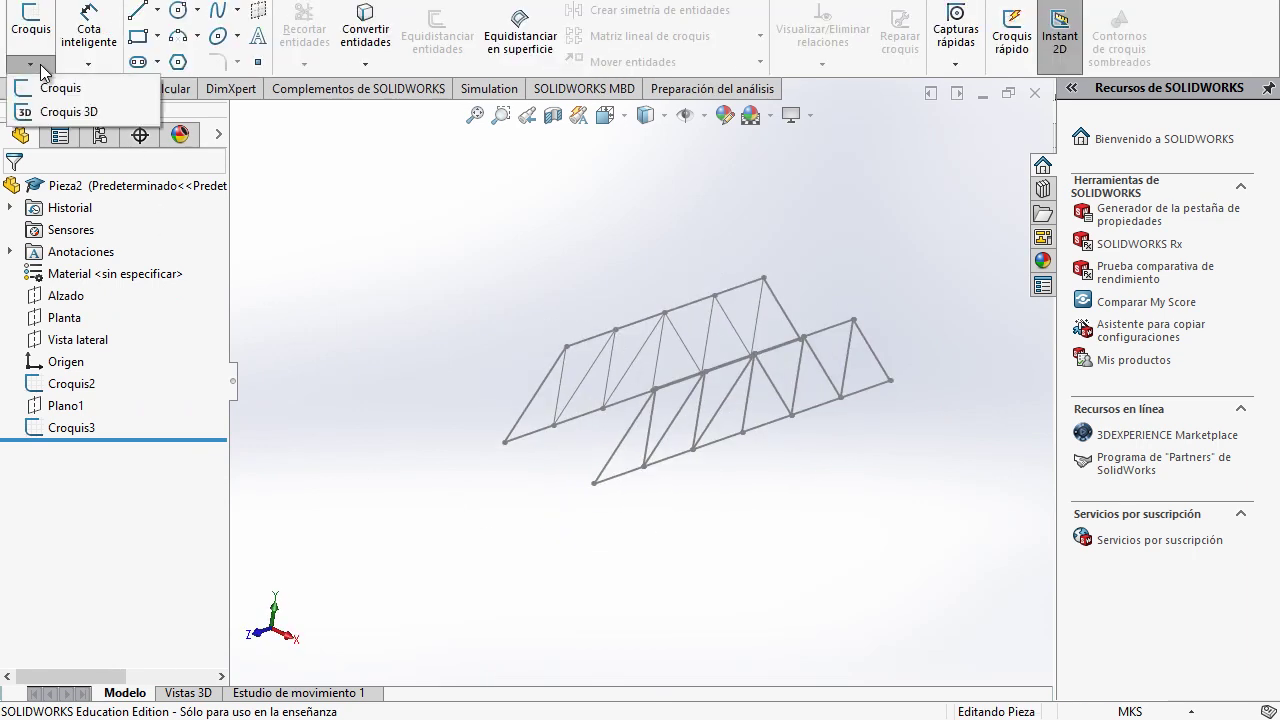
pyautogui.click(85, 111)
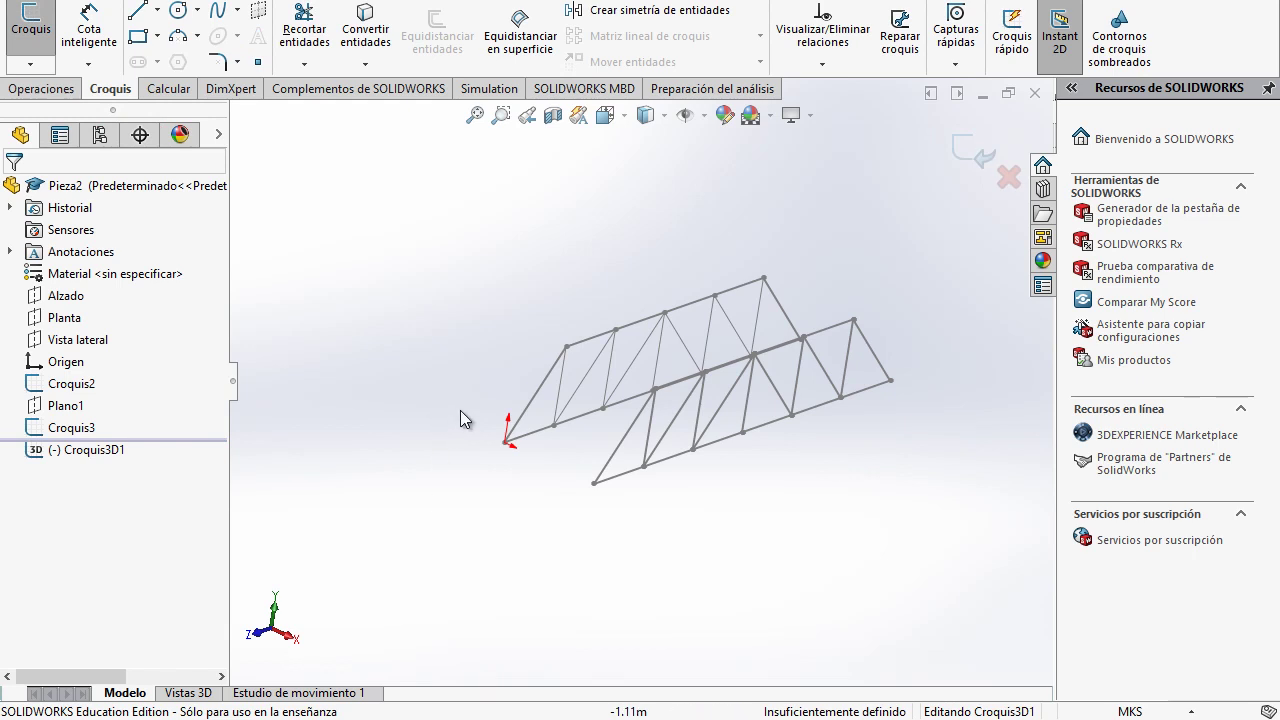
# Step: Draw six bottom cross members linking matching bottom nodes of the two trusses
pyautogui.press('l')
pyautogui.click(505, 443)
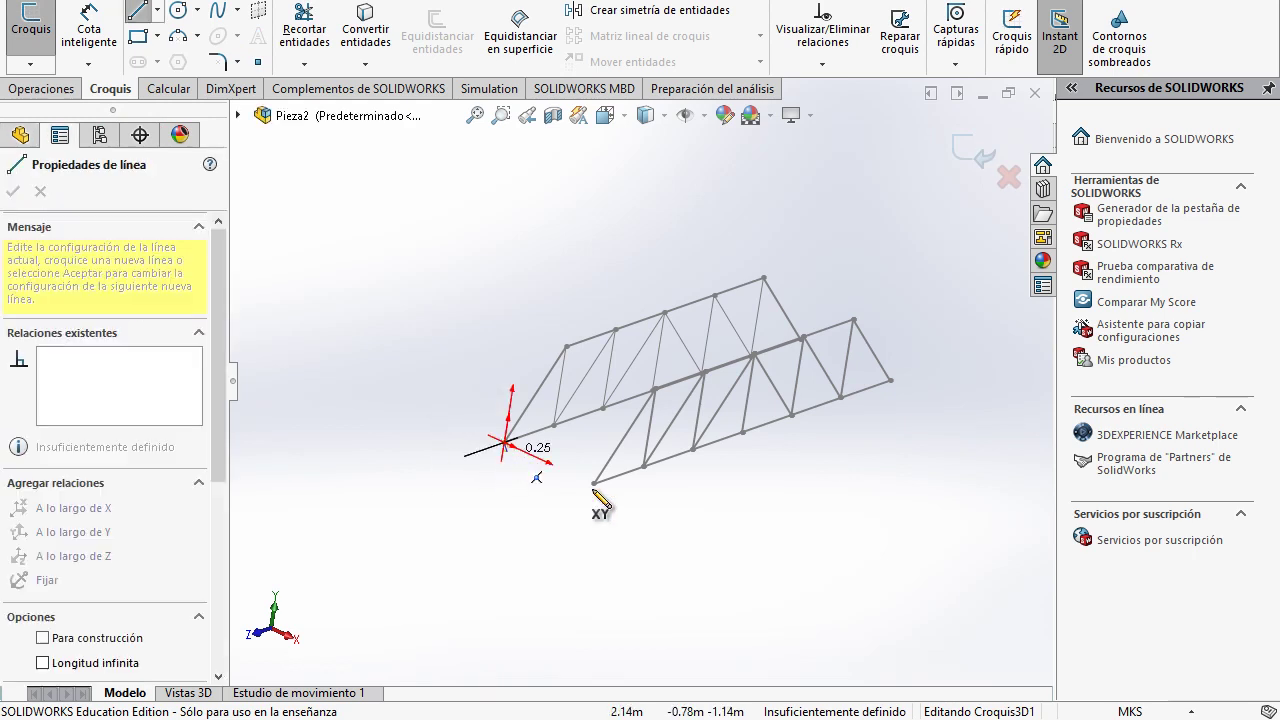
pyautogui.click(594, 483)
pyautogui.press('Escape')
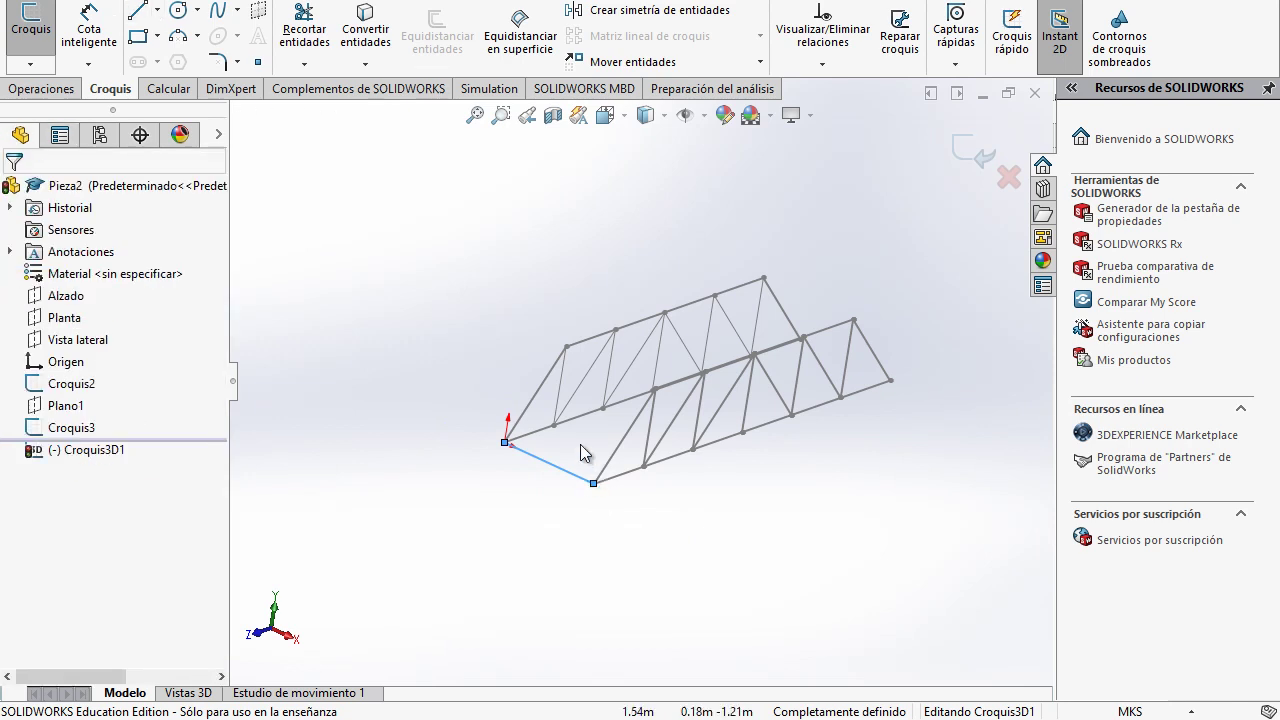
pyautogui.press('l')
pyautogui.click(554, 425)
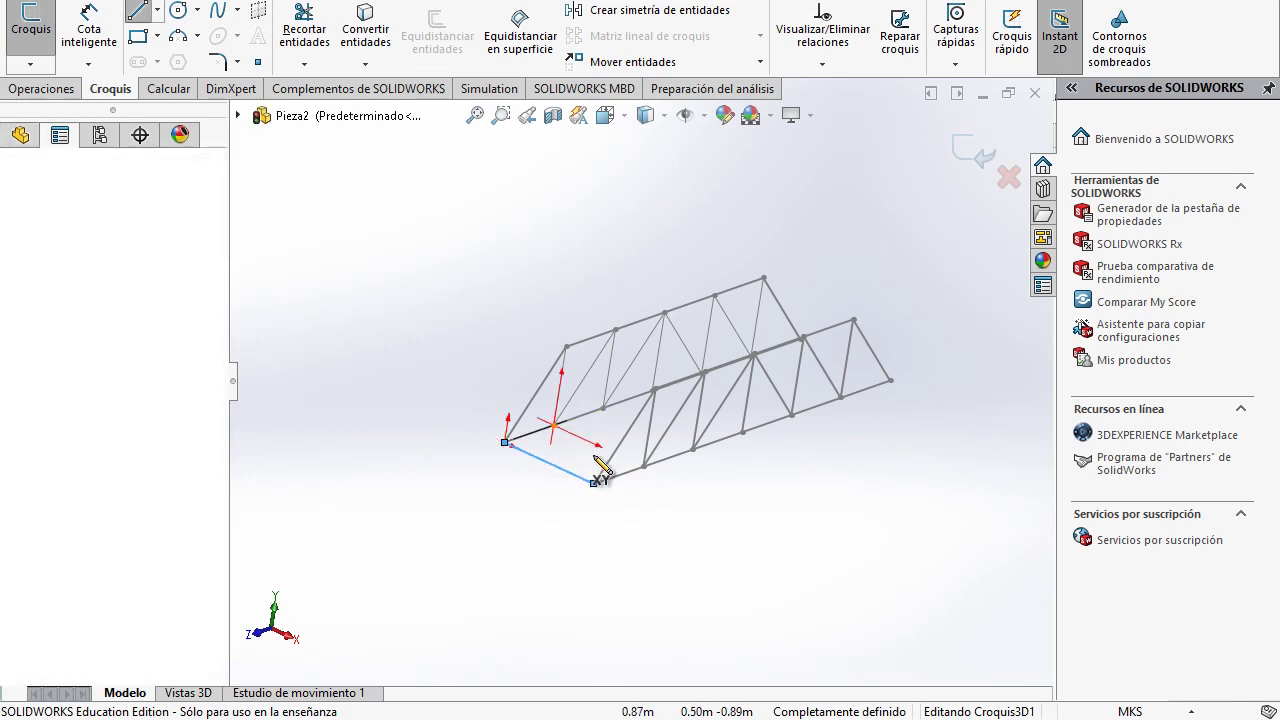
pyautogui.click(643, 467)
pyautogui.press('Escape')
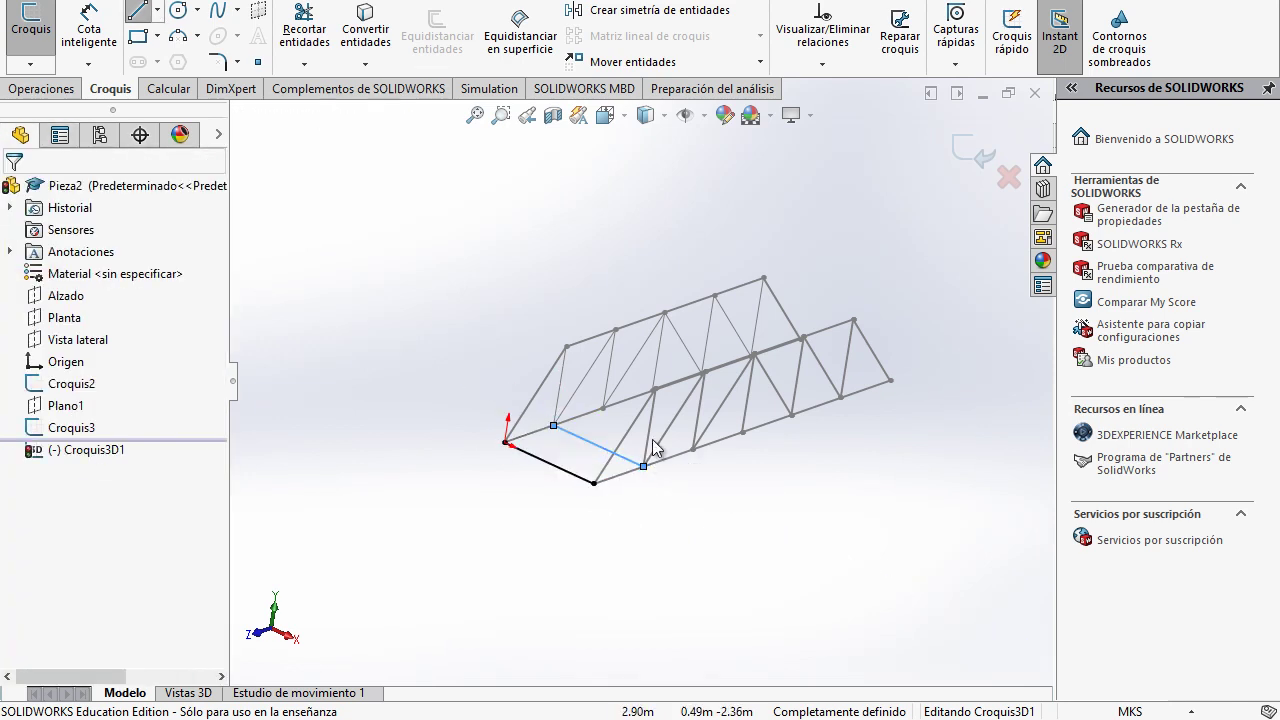
pyautogui.press('l')
pyautogui.click(602, 409)
pyautogui.click(692, 450)
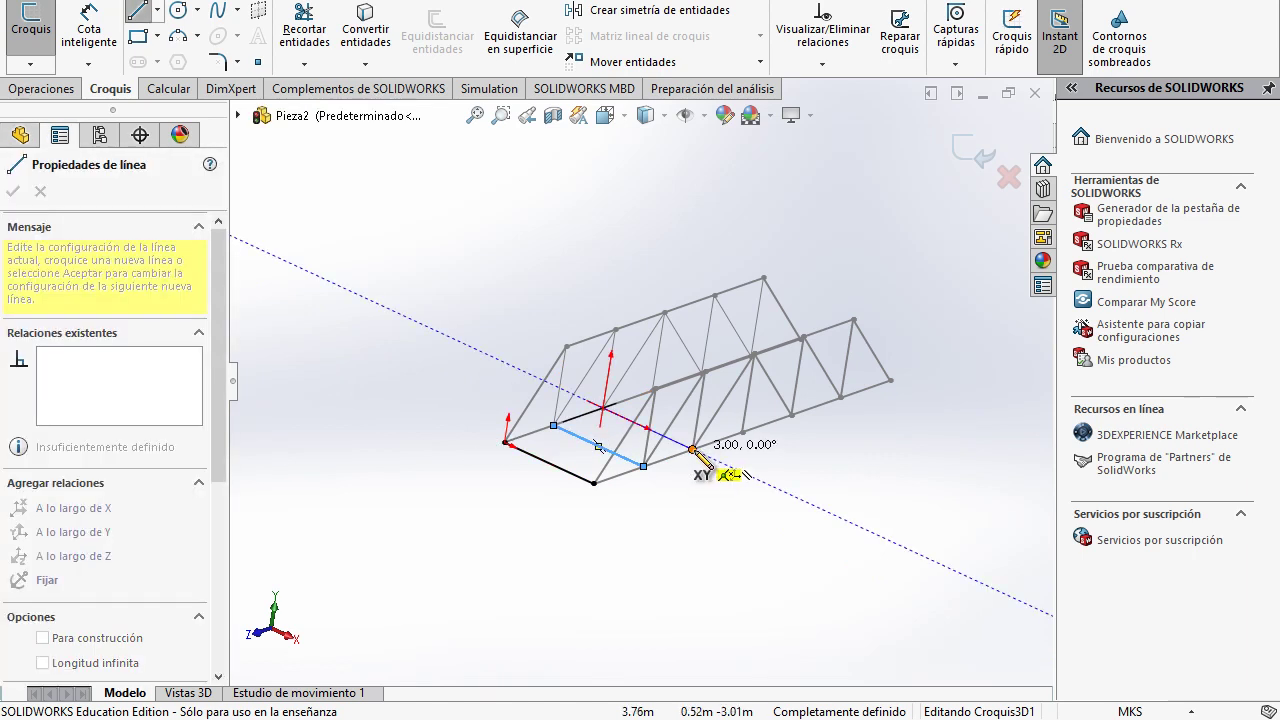
pyautogui.press('Escape')
pyautogui.moveTo(667, 402); pyautogui.dragTo(648, 406, button='middle')
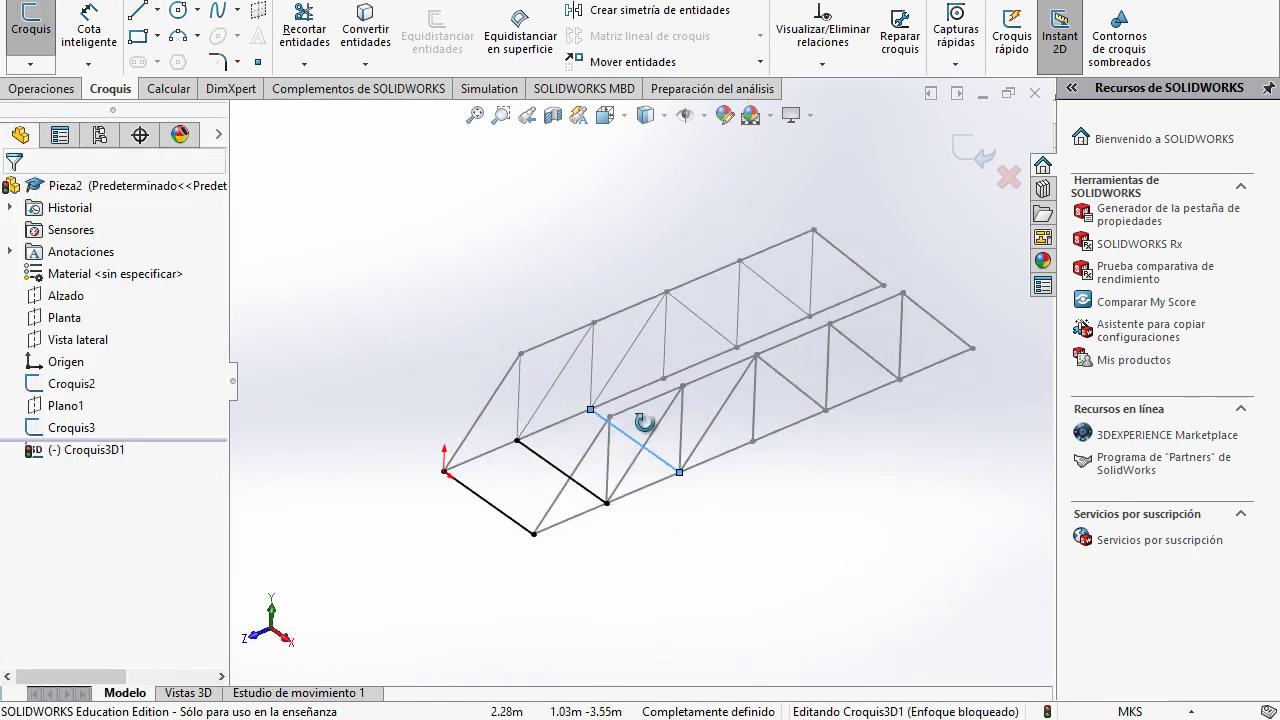
pyautogui.press('l')
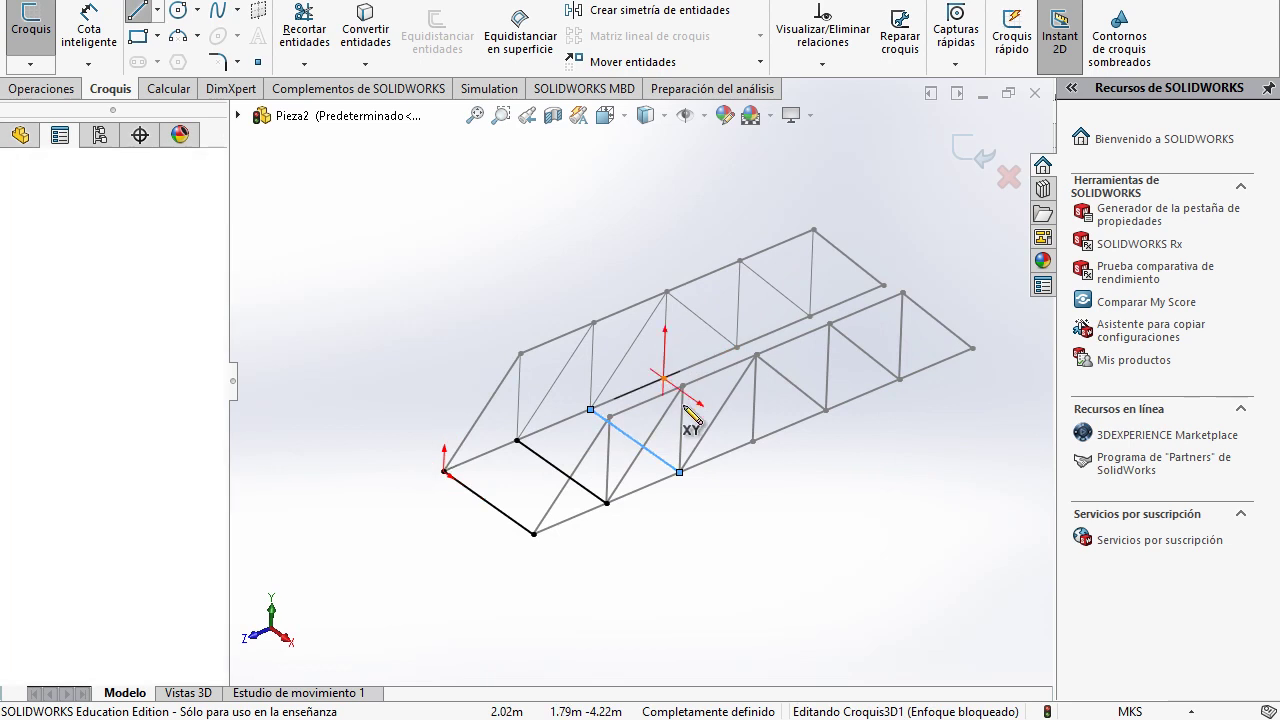
pyautogui.click(664, 379)
pyautogui.click(752, 441)
pyautogui.press('Escape')
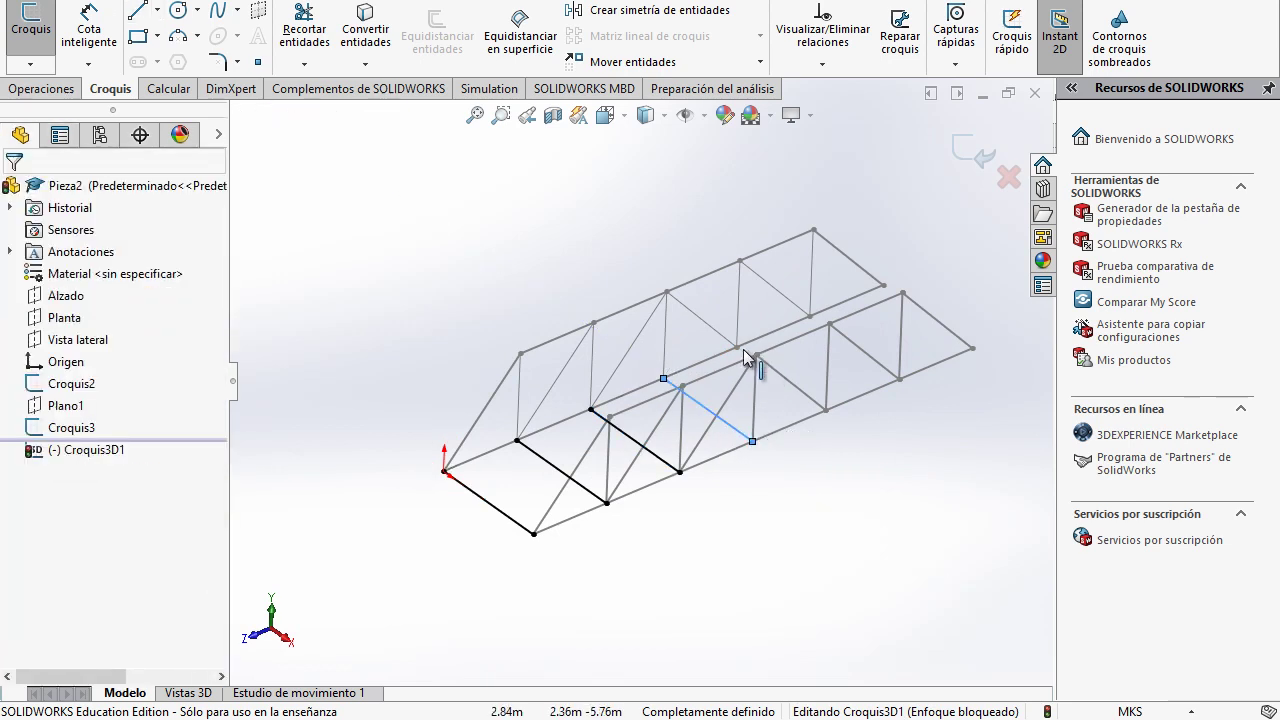
pyautogui.press('l')
pyautogui.click(737, 346)
pyautogui.click(826, 410)
pyautogui.press('Escape')
pyautogui.press('l')
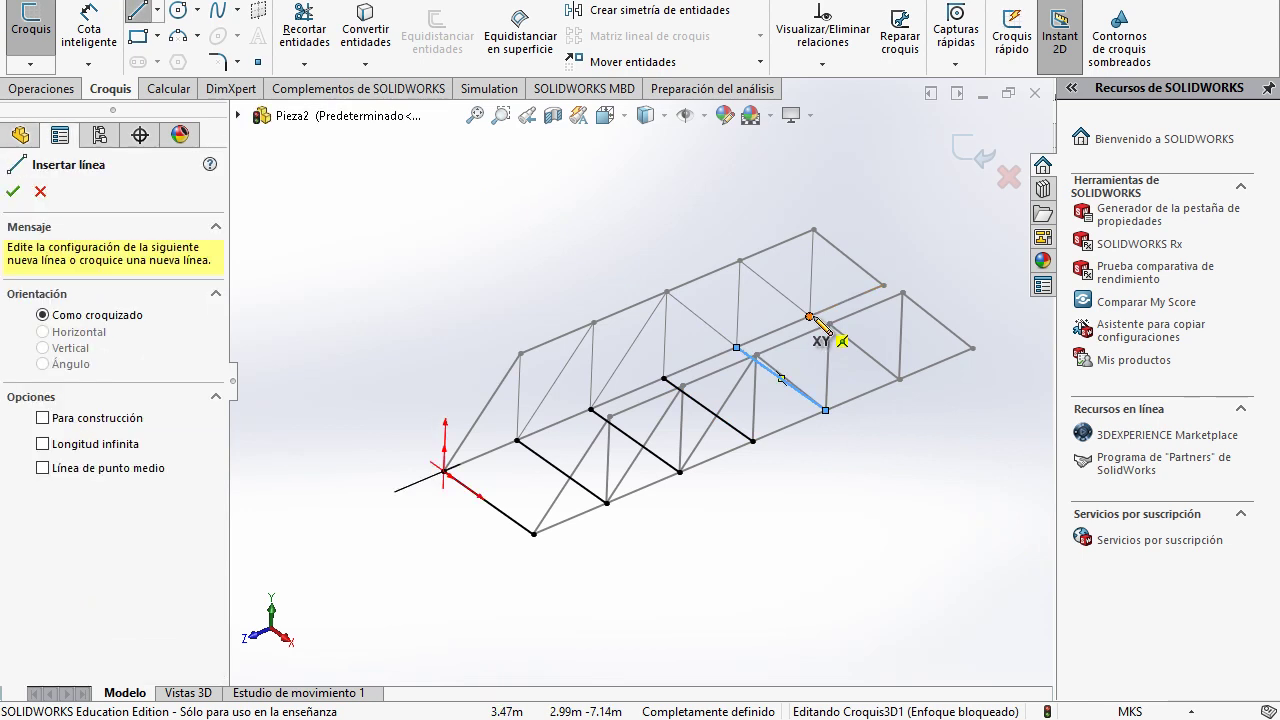
pyautogui.click(810, 316)
pyautogui.click(900, 379)
pyautogui.press('Escape')
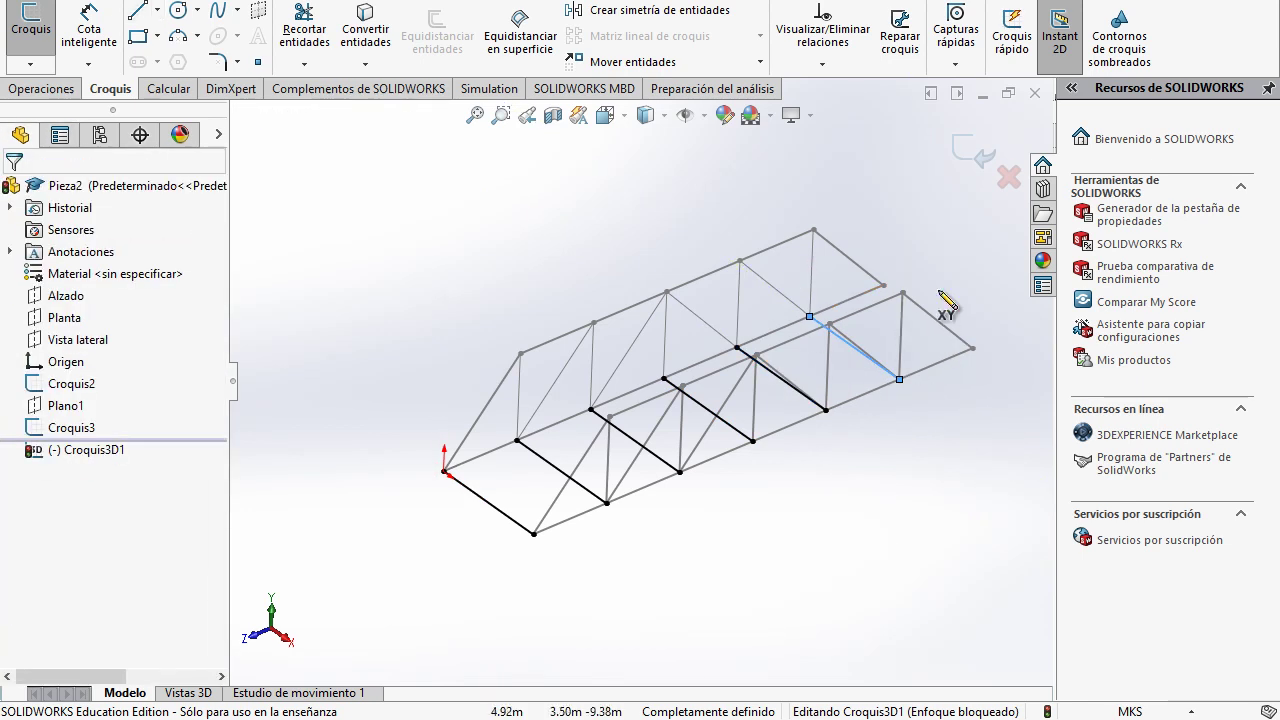
# Step: Draw six top cross members between opposite upper nodes and close Croquis3D1
pyautogui.press('l')
pyautogui.click(903, 293)
pyautogui.click(972, 348)
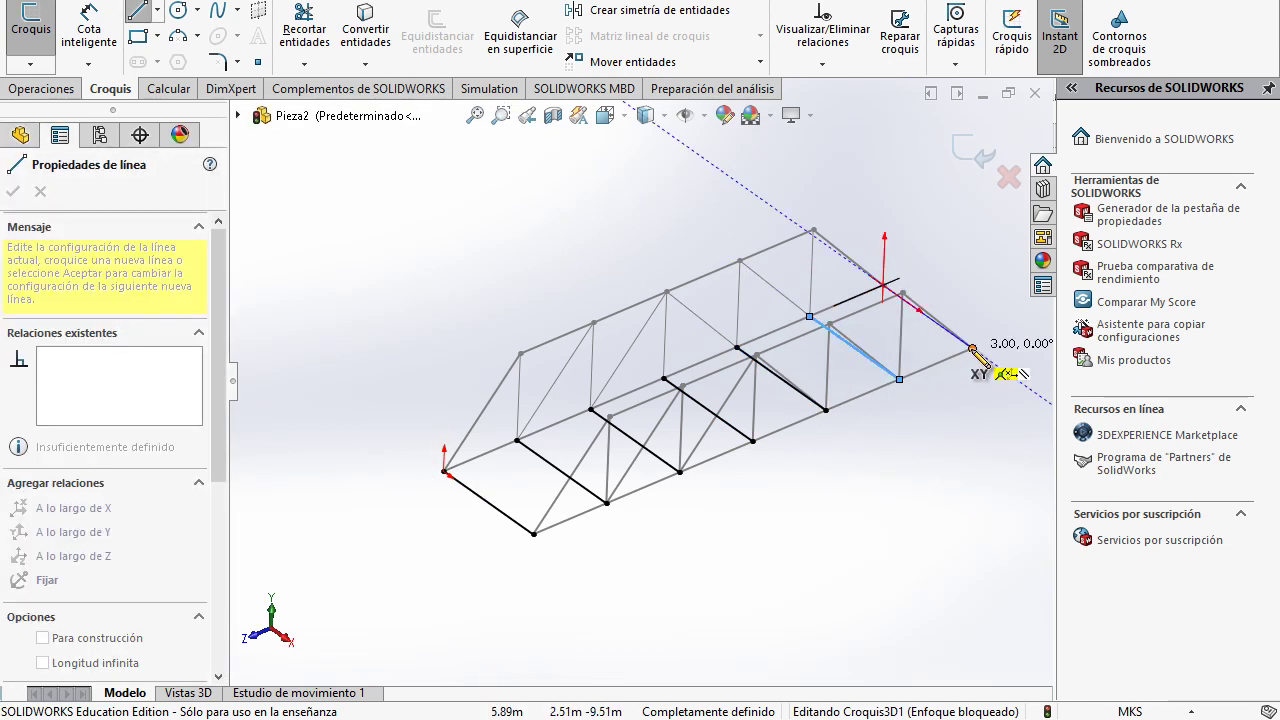
pyautogui.press('Escape')
pyautogui.press('l')
pyautogui.click(813, 230)
pyautogui.click(900, 292)
pyautogui.press('Escape')
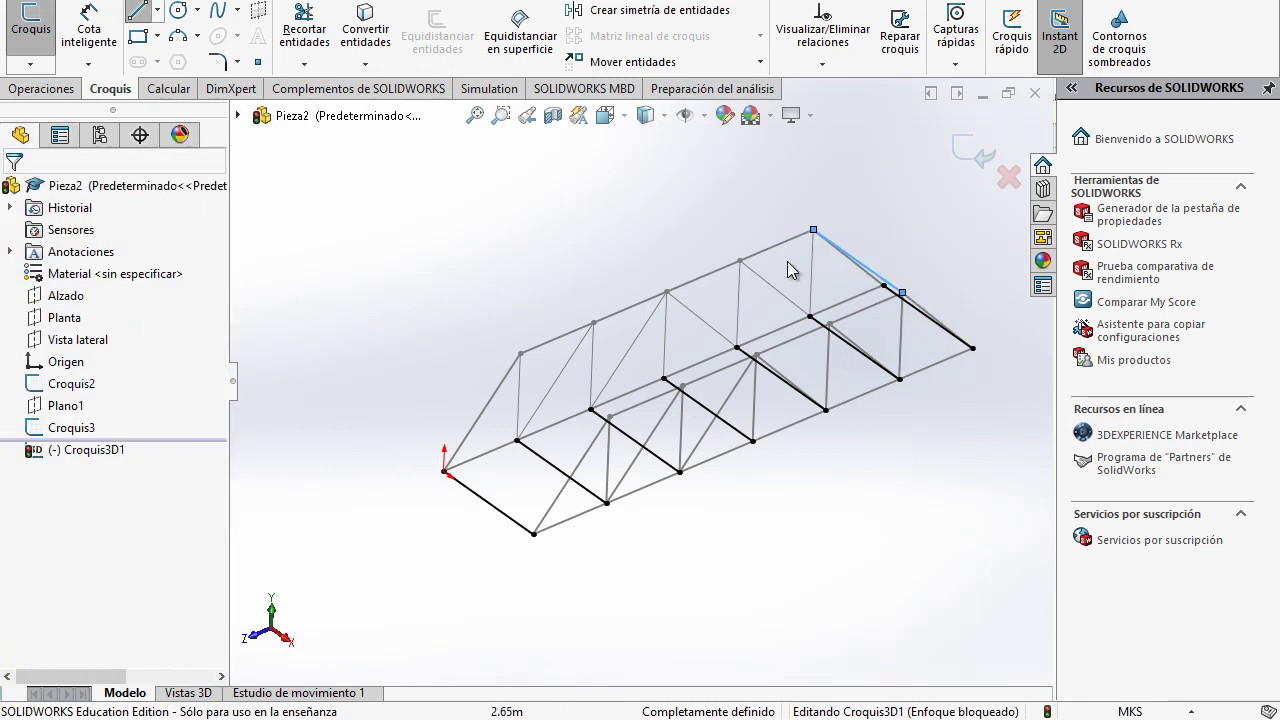
pyautogui.press('l')
pyautogui.click(740, 261)
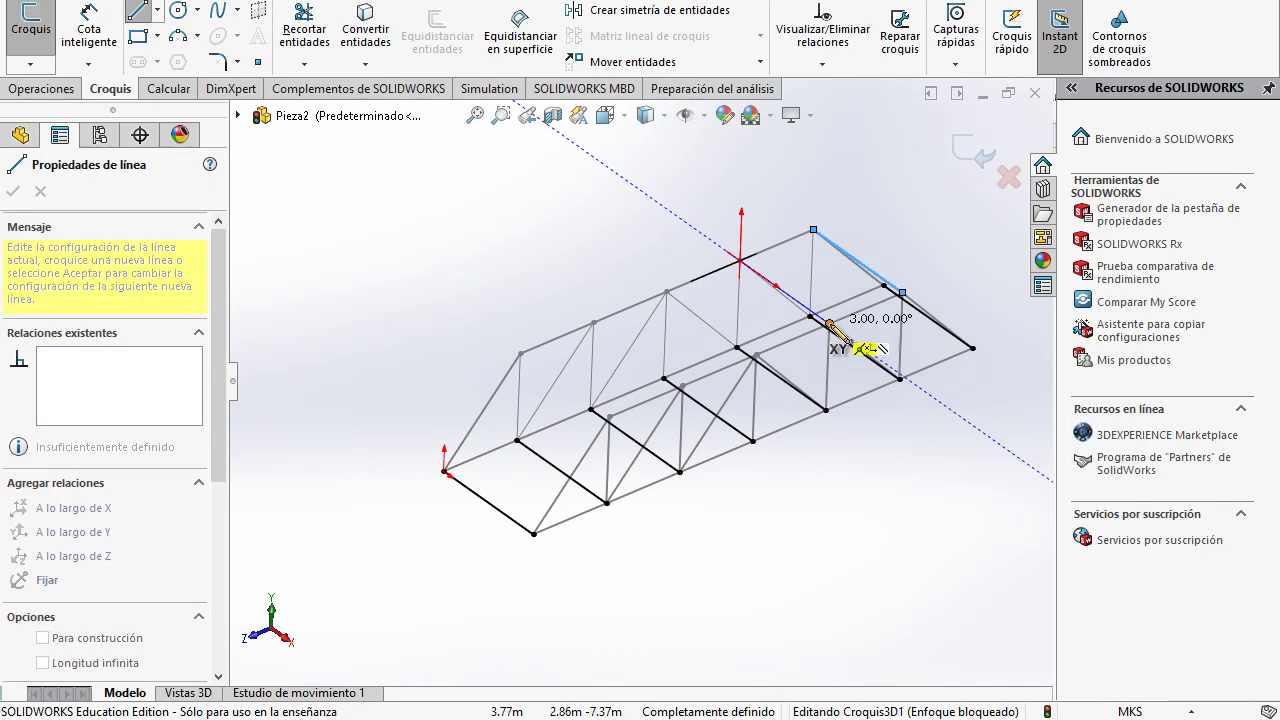
pyautogui.doubleClick(829, 323)
pyautogui.press('Escape')
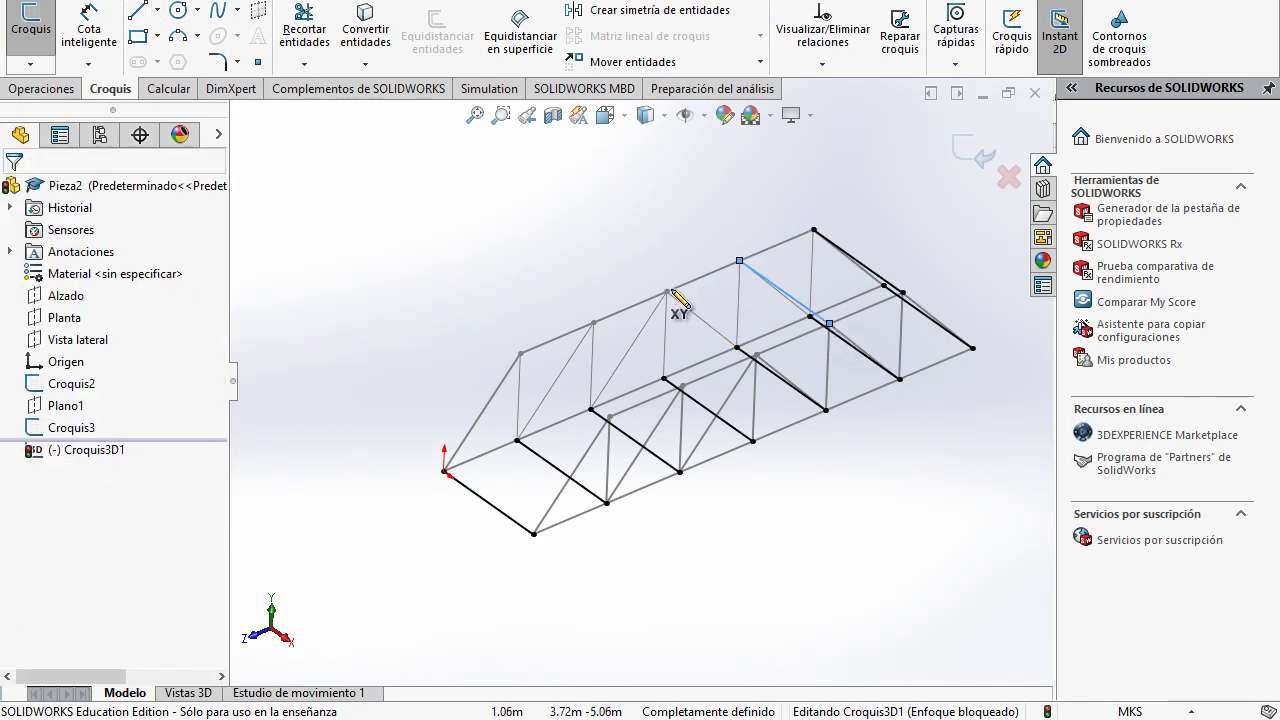
pyautogui.press('l')
pyautogui.click(667, 292)
pyautogui.doubleClick(756, 354)
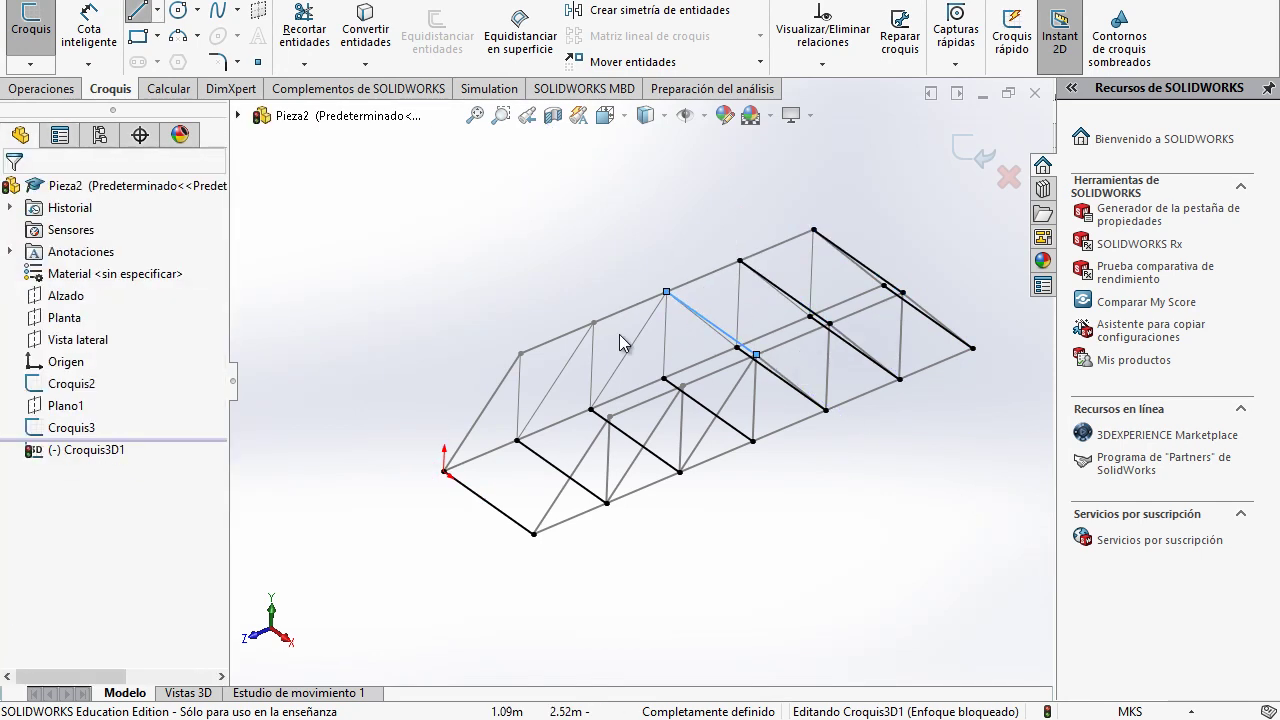
pyautogui.press('Escape')
pyautogui.press('l')
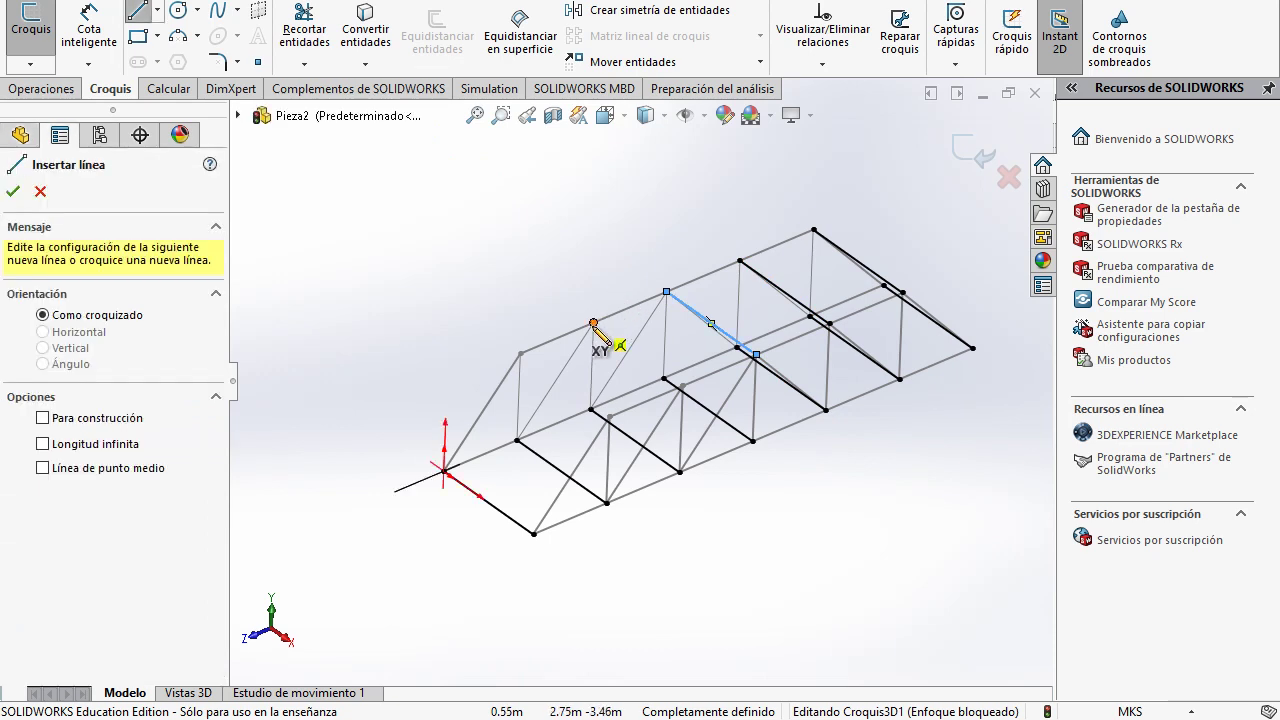
pyautogui.click(594, 321)
pyautogui.doubleClick(682, 386)
pyautogui.press('Escape')
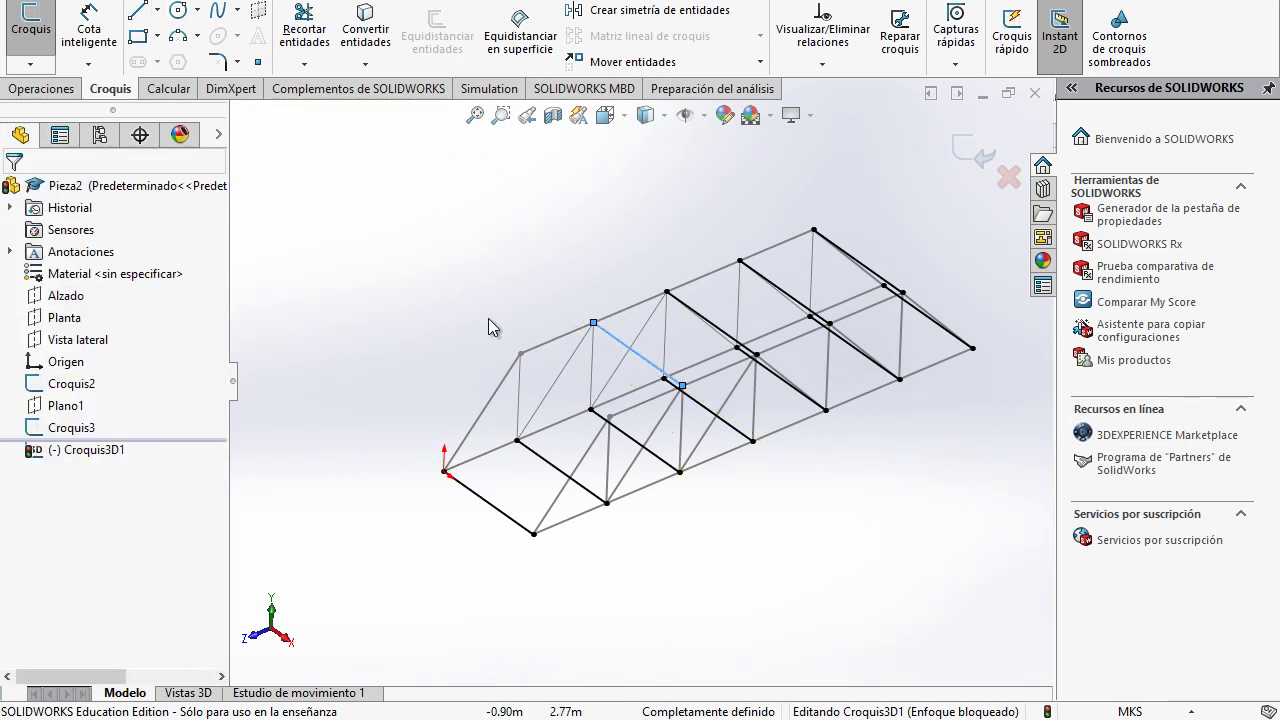
pyautogui.press('l')
pyautogui.click(520, 353)
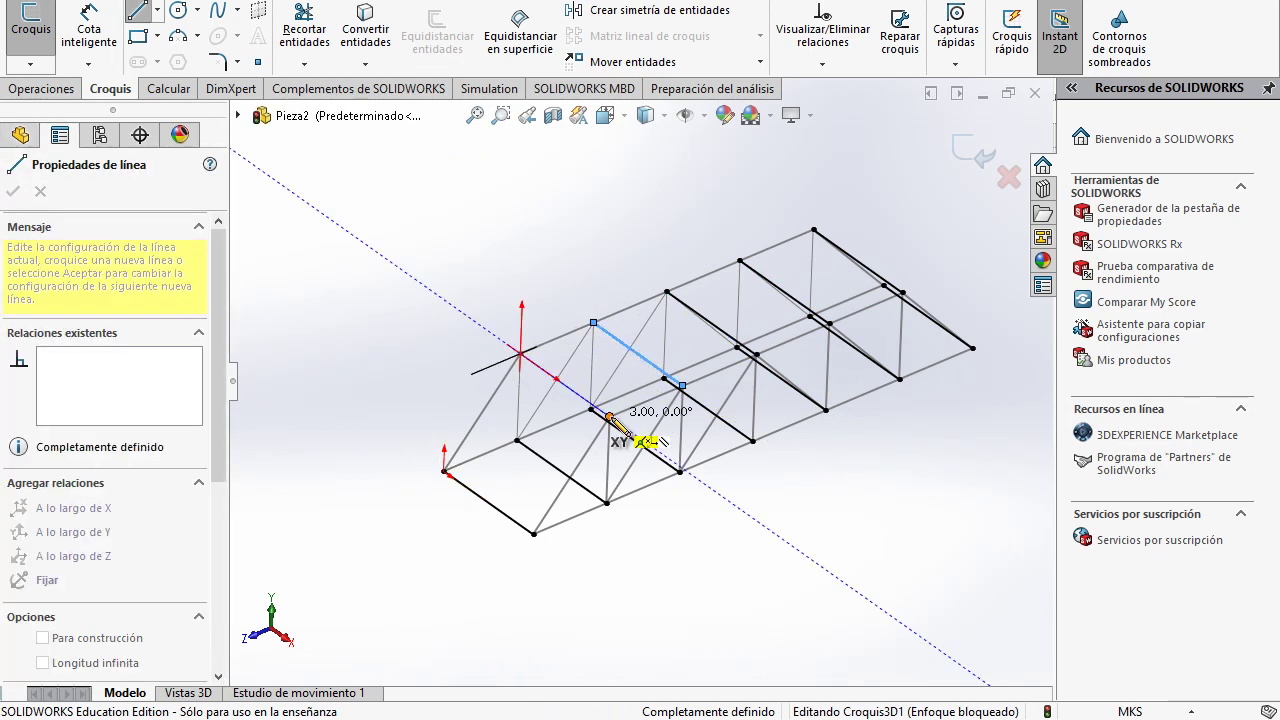
pyautogui.doubleClick(609, 415)
pyautogui.press('Escape')
pyautogui.press('l')
pyautogui.moveTo(737, 536)
pyautogui.mouseDown(button='middle')
pyautogui.moveTo(772, 518)
pyautogui.moveTo(752, 528)
pyautogui.moveTo(746, 512)
pyautogui.moveTo(757, 535)
pyautogui.mouseUp(button='middle')
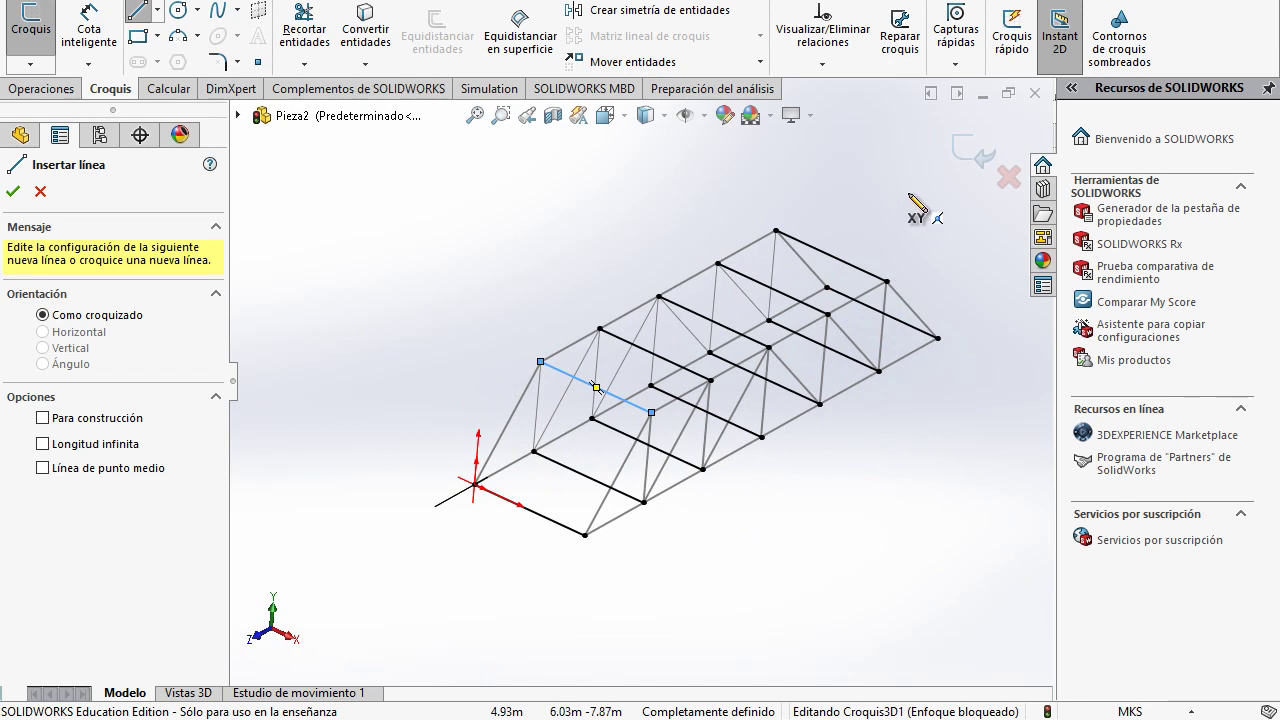
pyautogui.click(960, 152)
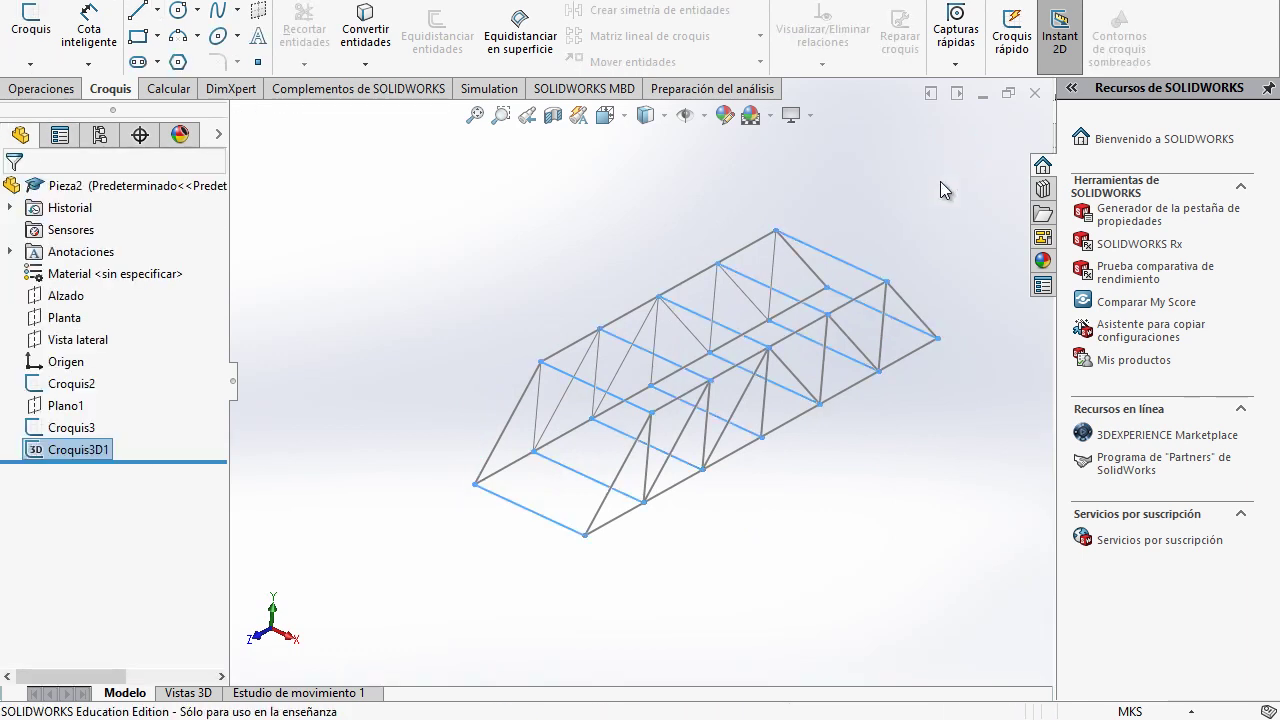
# Step: Show the Weldments toolbar and start a structural member with ISO square tube 80 x 80 x 5
pyautogui.click(770, 512)
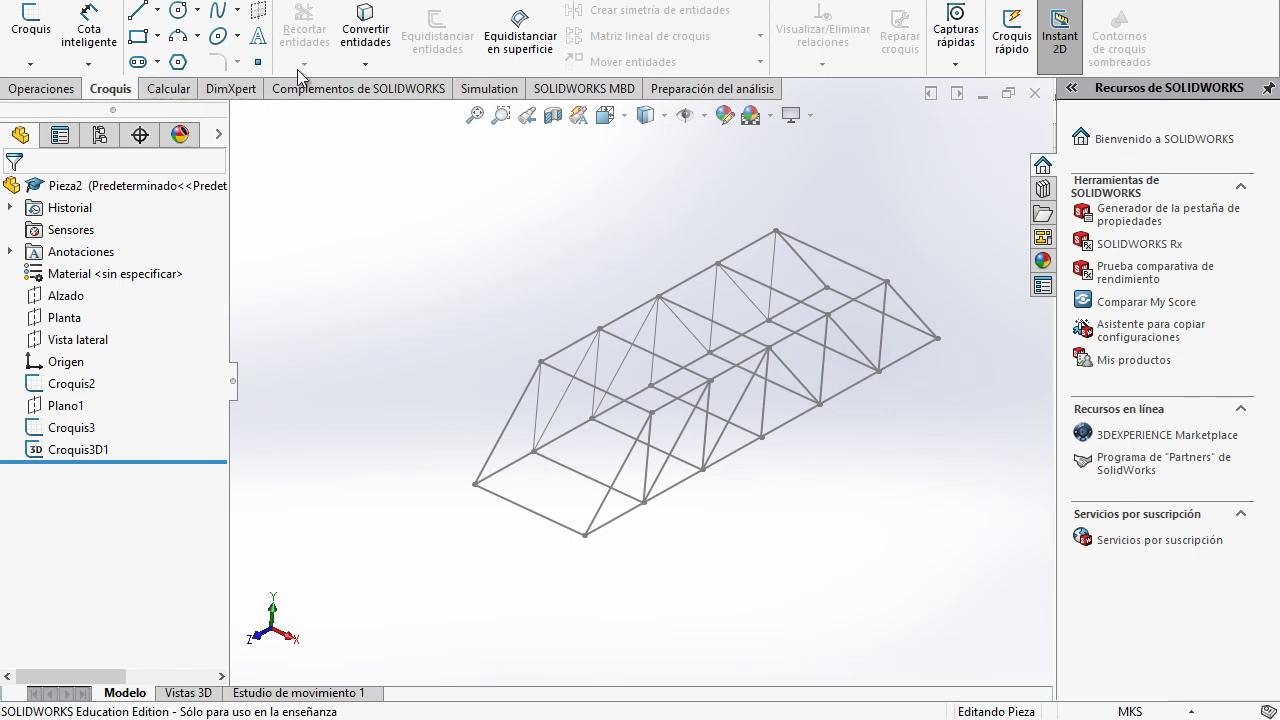
pyautogui.rightClick(1187, 31)
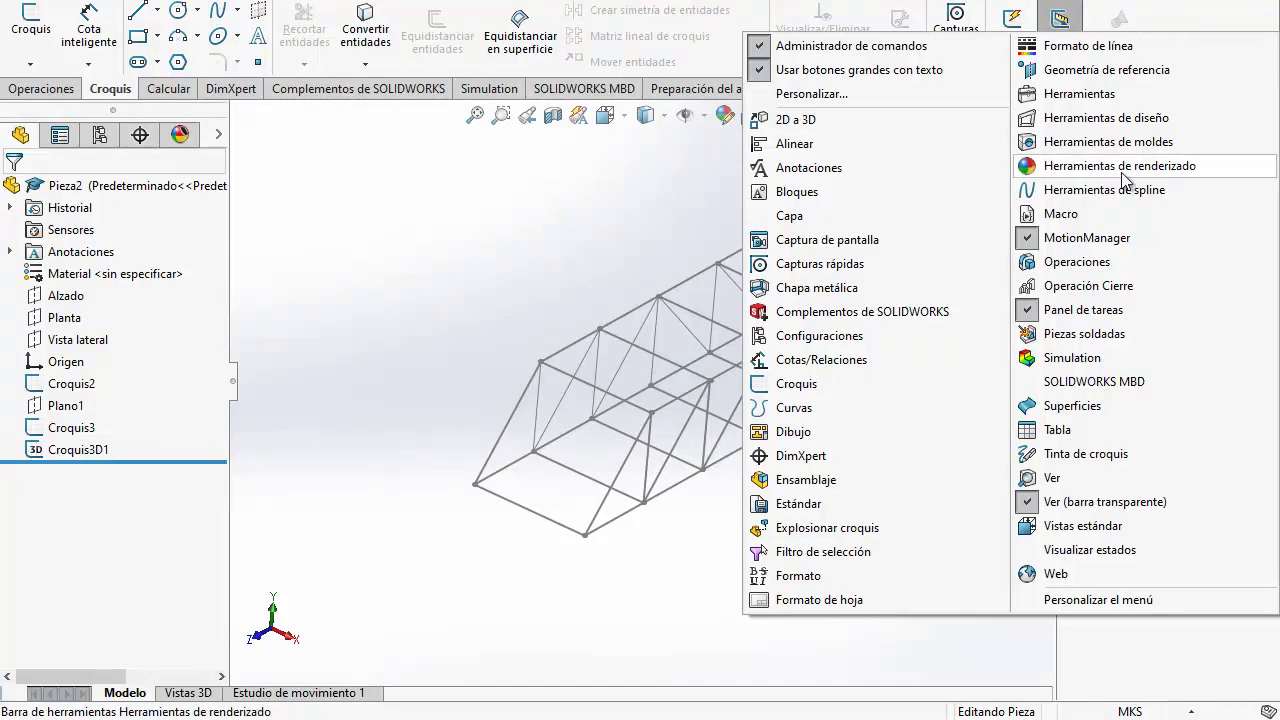
pyautogui.click(1029, 335)
pyautogui.moveTo(405, 175); pyautogui.dragTo(402, 161)
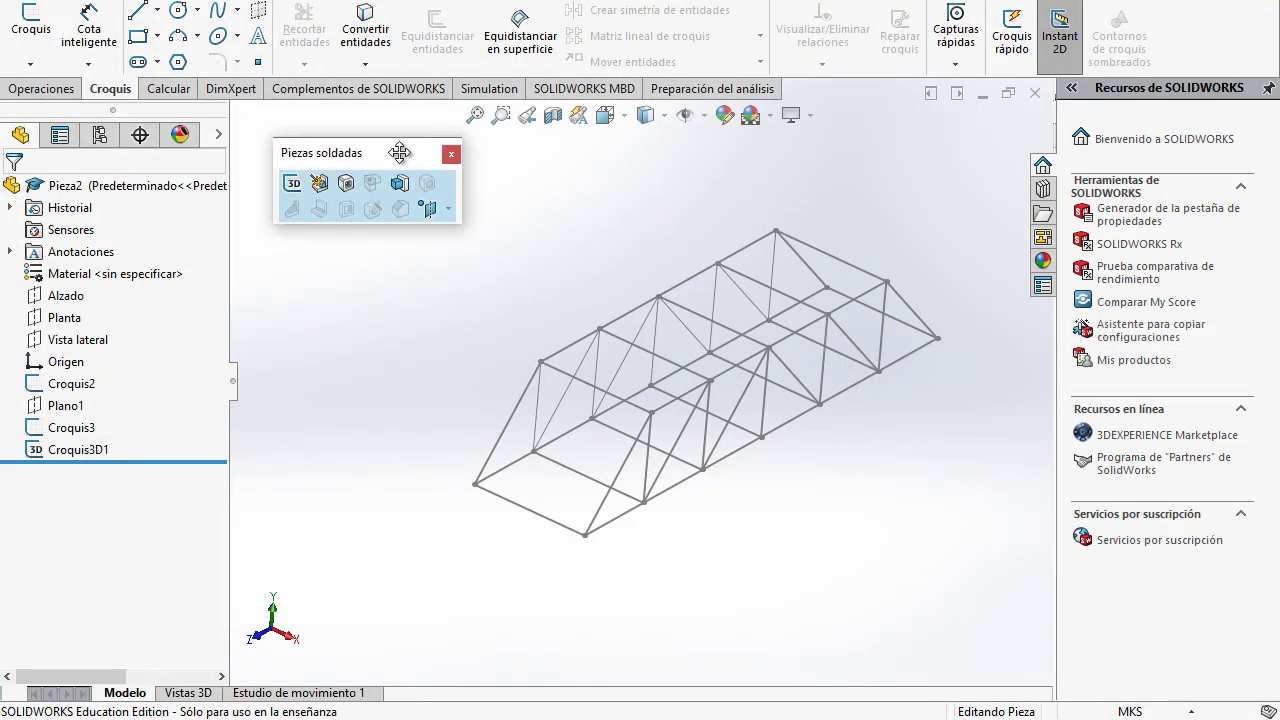
pyautogui.click(347, 183)
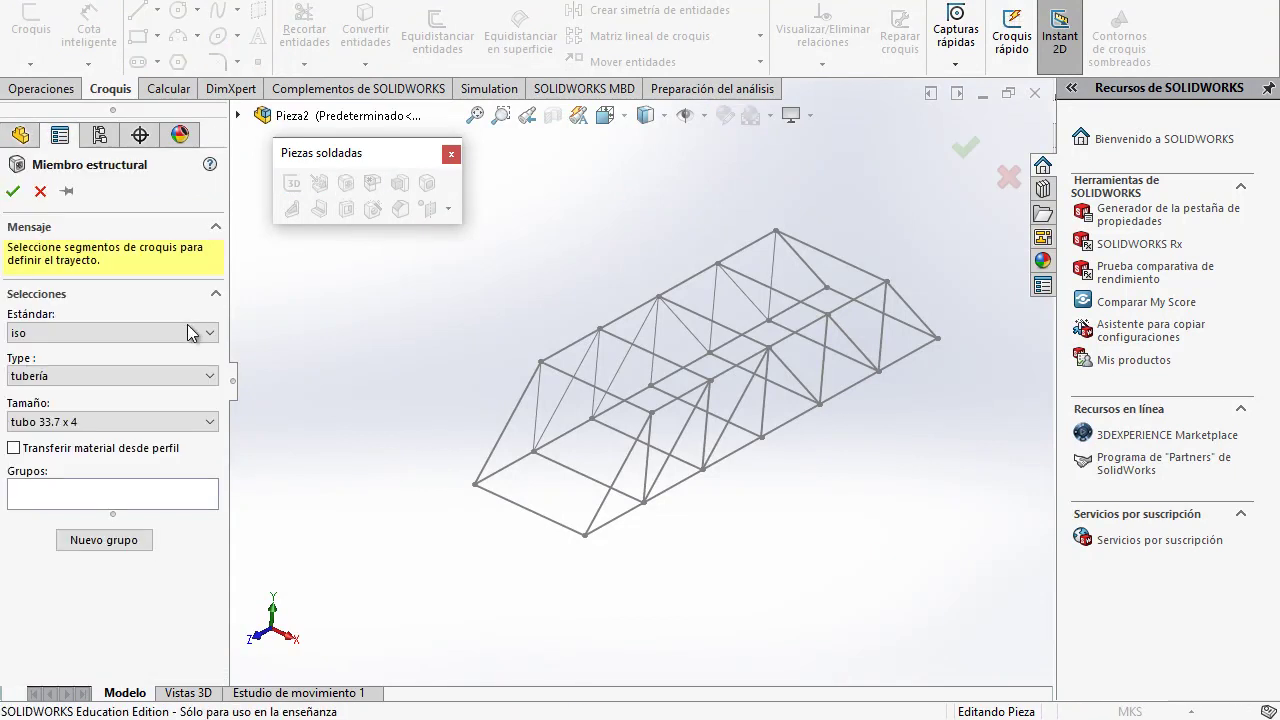
pyautogui.click(188, 330)
pyautogui.click(125, 377)
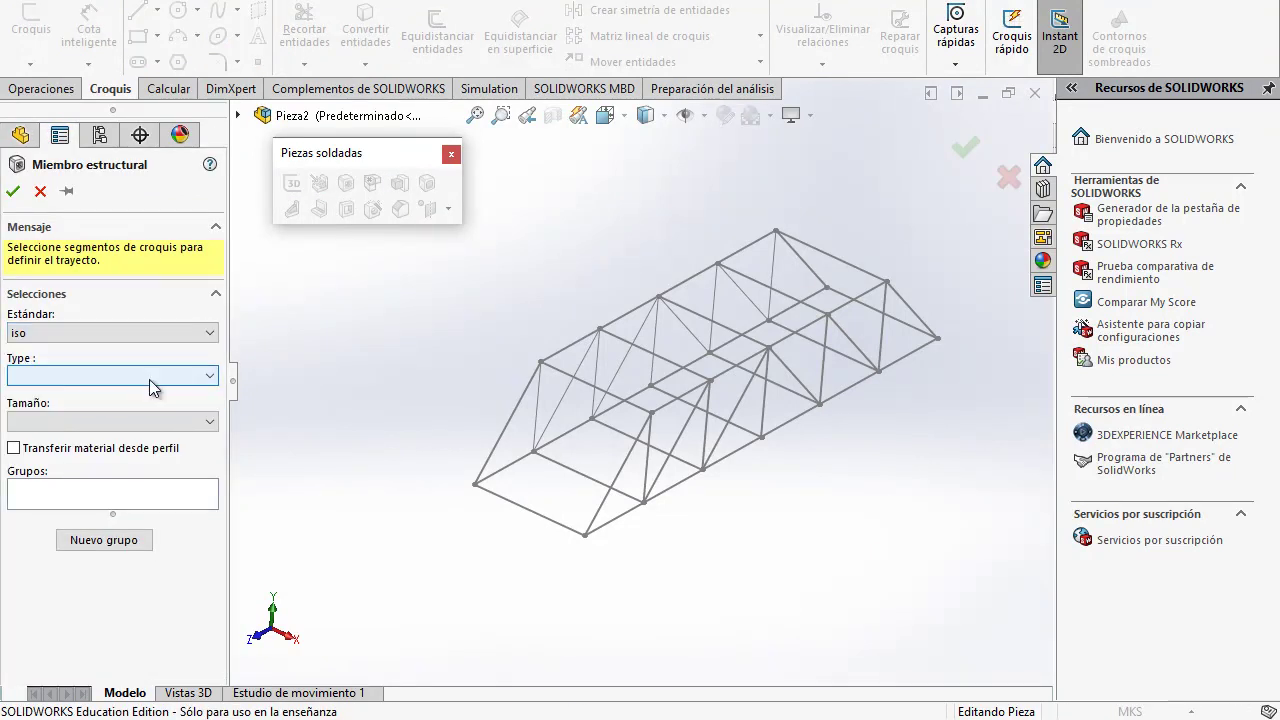
pyautogui.click(190, 376)
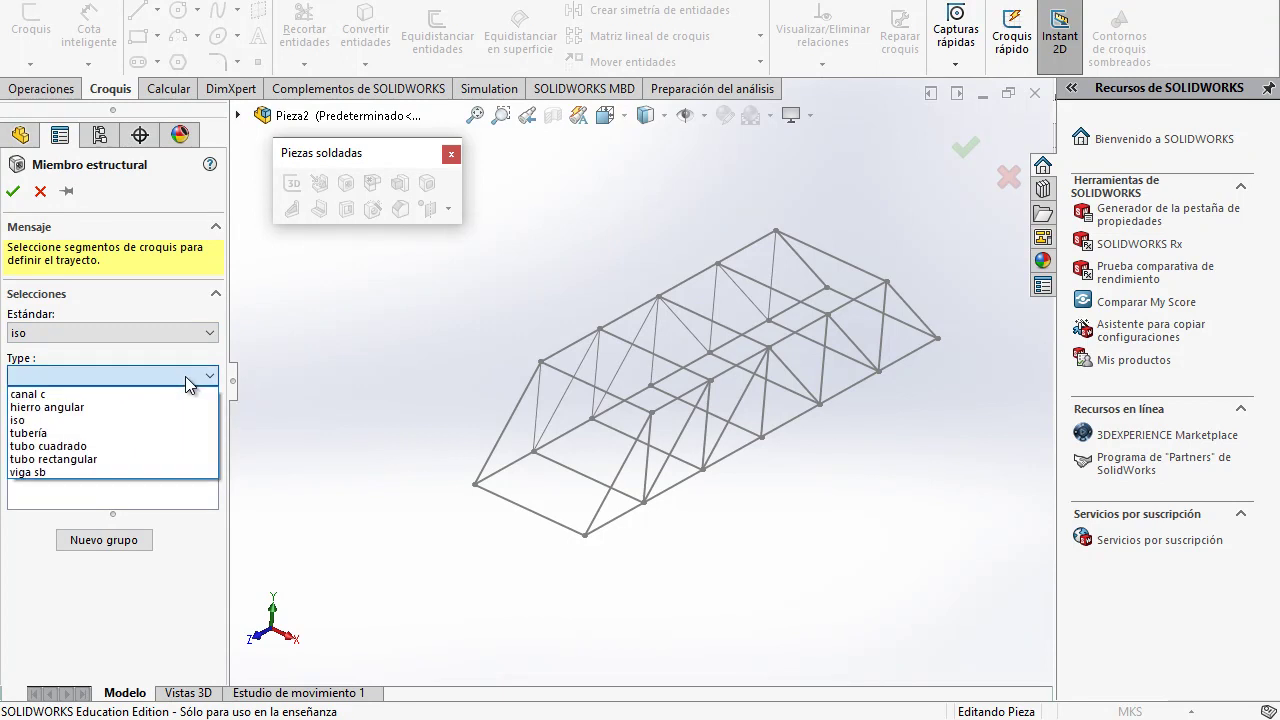
pyautogui.click(84, 448)
pyautogui.click(157, 420)
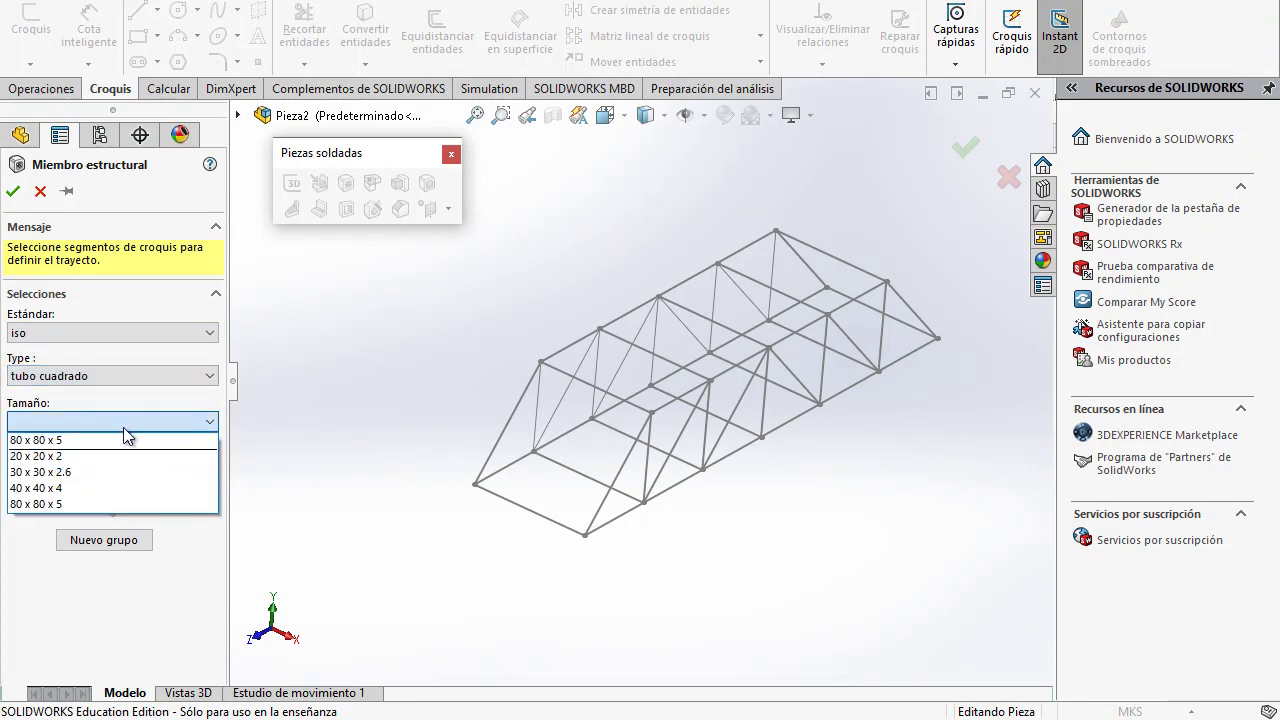
pyautogui.click(70, 504)
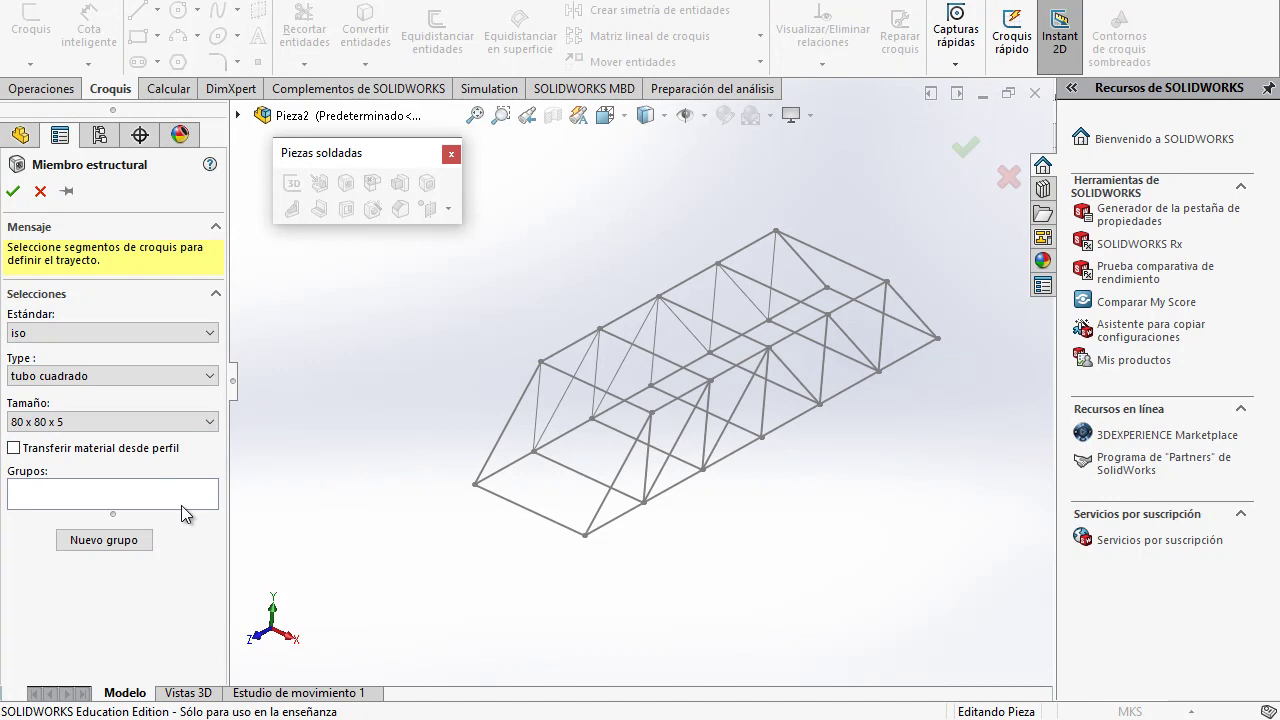
# Step: Select the first truss's bottom chord, end diagonals and top chord as Grupo1
pyautogui.click(628, 520)
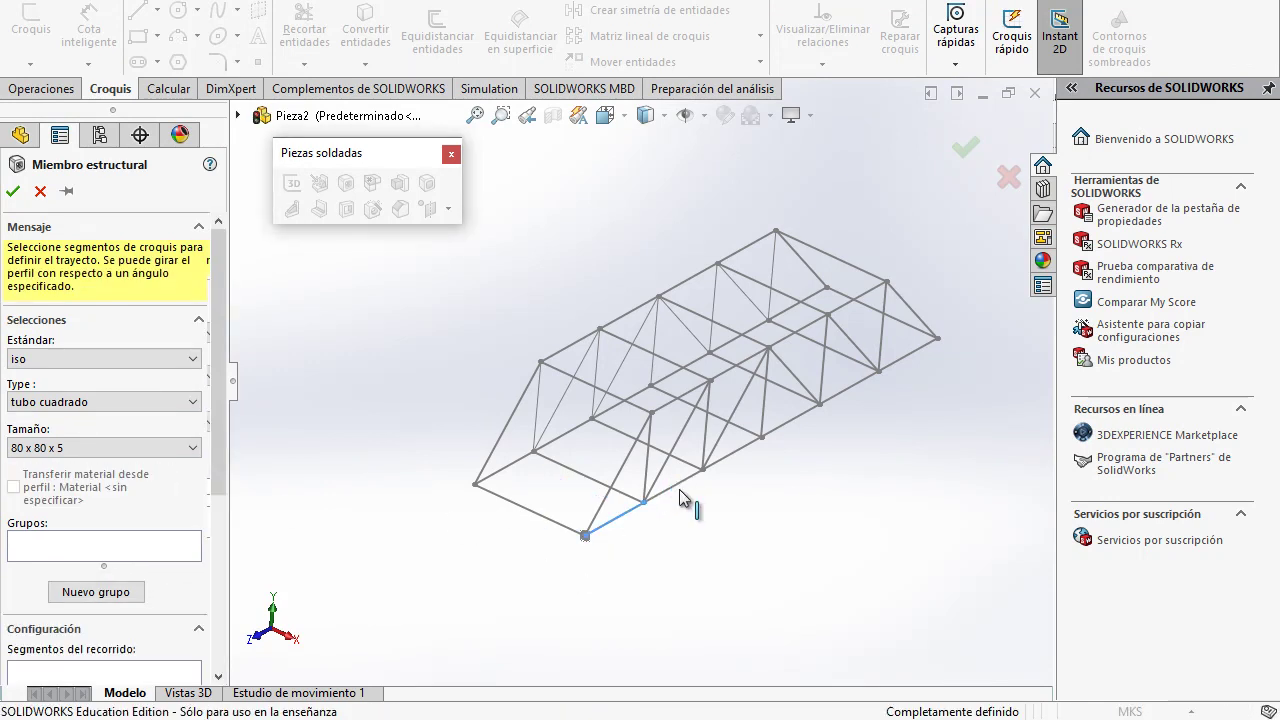
pyautogui.click(674, 486)
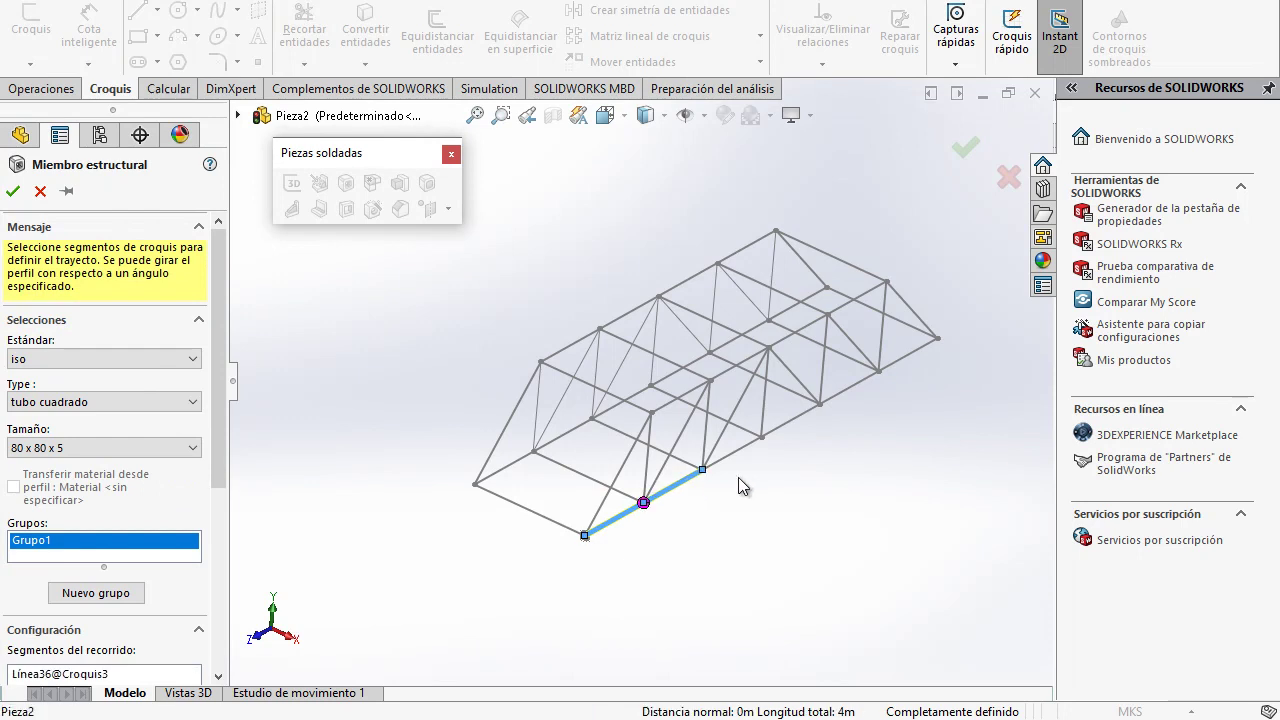
pyautogui.click(767, 445)
pyautogui.click(806, 417)
pyautogui.click(877, 378)
pyautogui.click(915, 350)
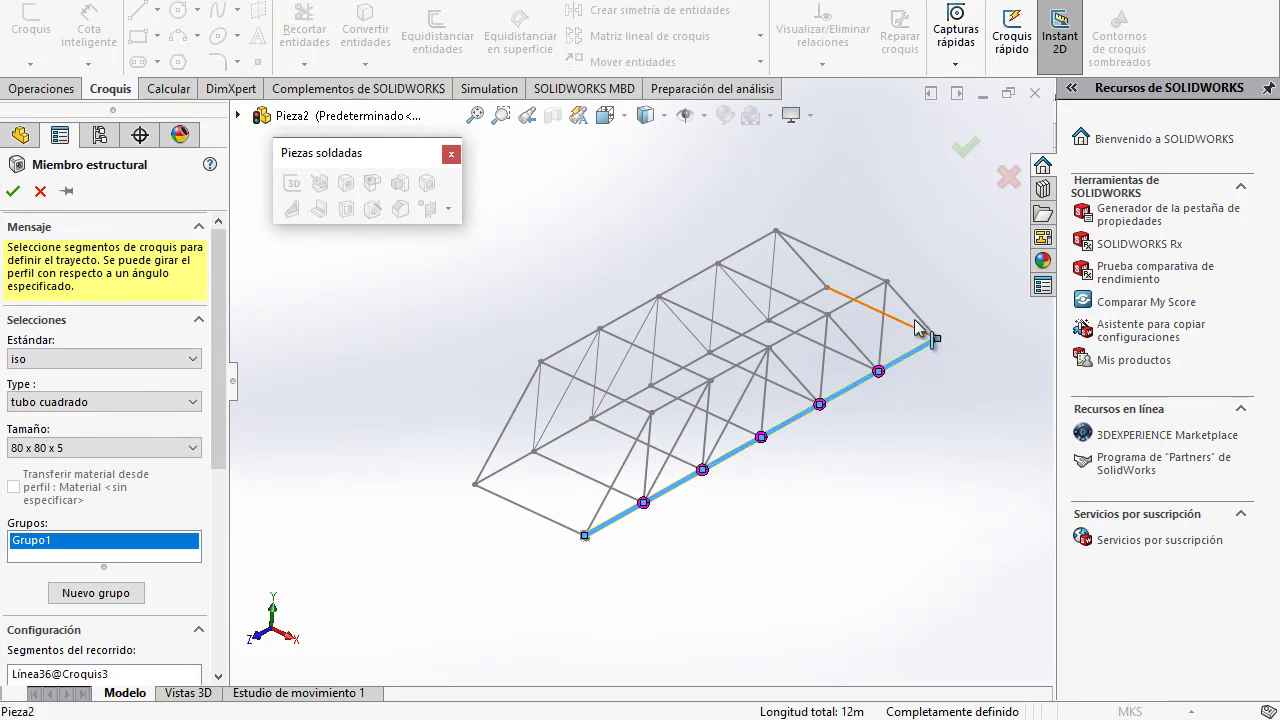
pyautogui.click(918, 325)
pyautogui.click(852, 306)
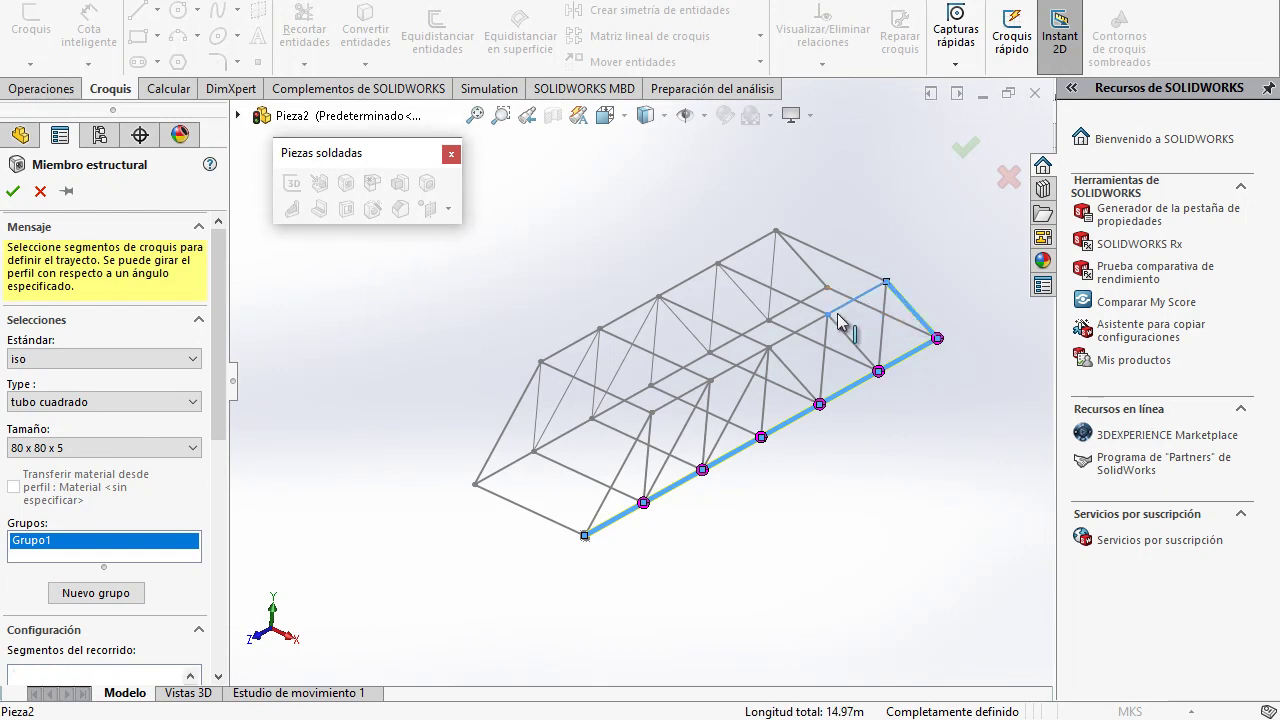
pyautogui.click(793, 340)
pyautogui.click(732, 367)
pyautogui.click(667, 410)
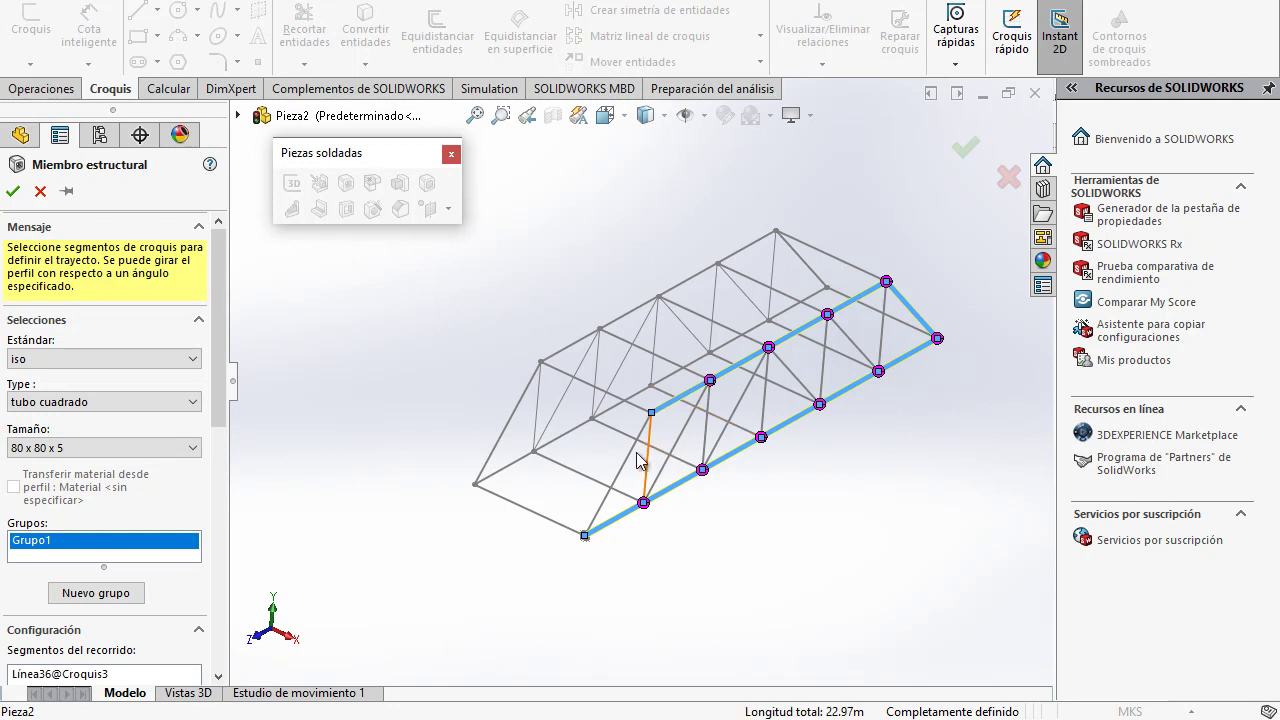
pyautogui.click(627, 462)
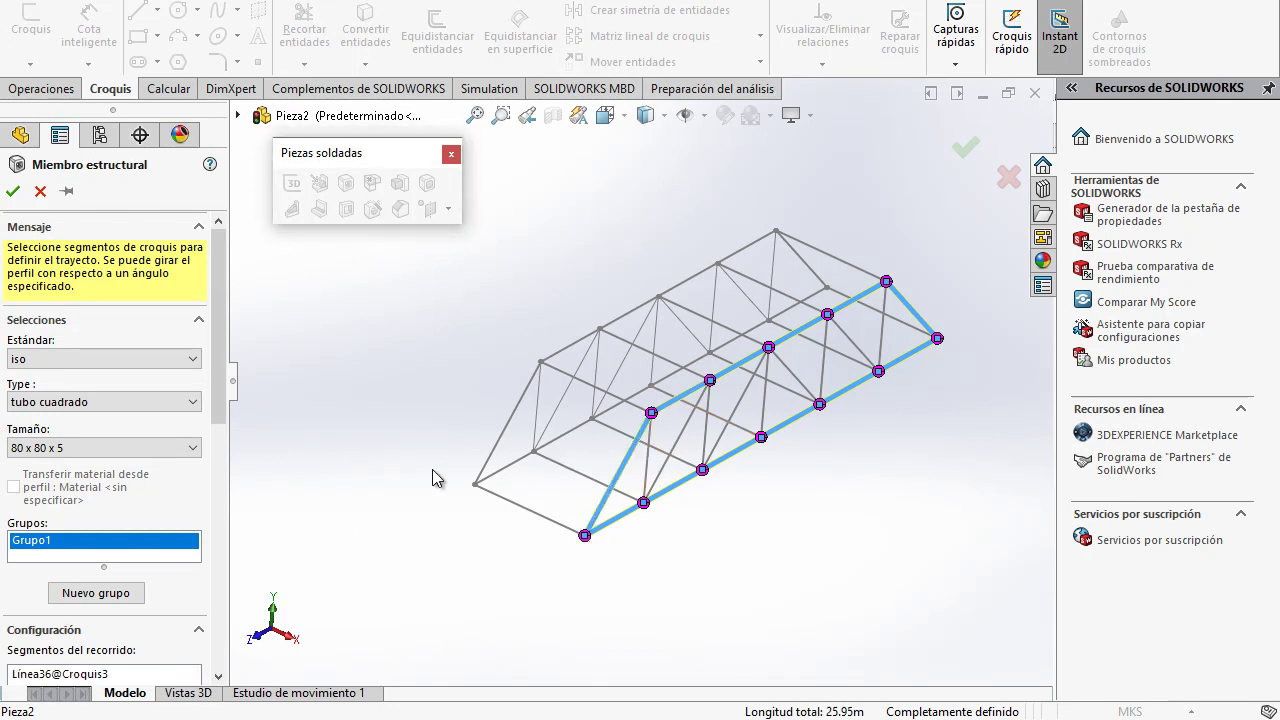
# Step: Create a new group with the other truss's bottom chord, top chord and end diagonals
pyautogui.click(116, 596)
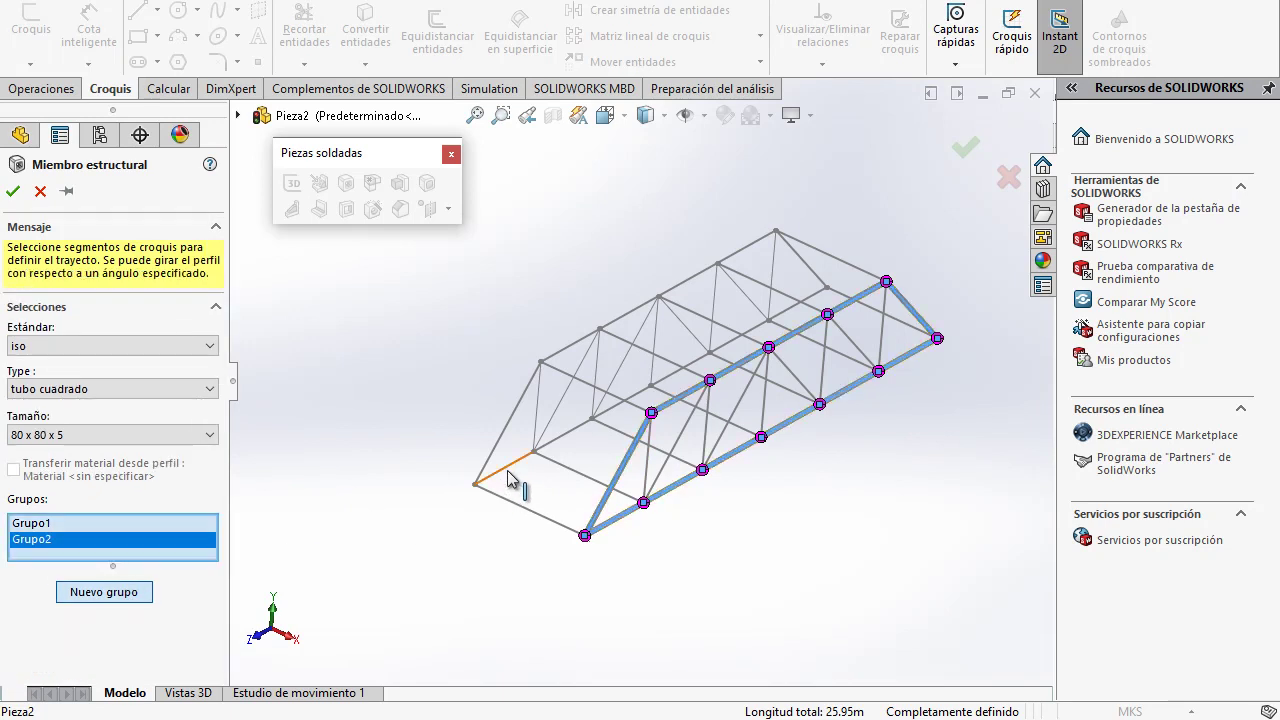
pyautogui.click(566, 436)
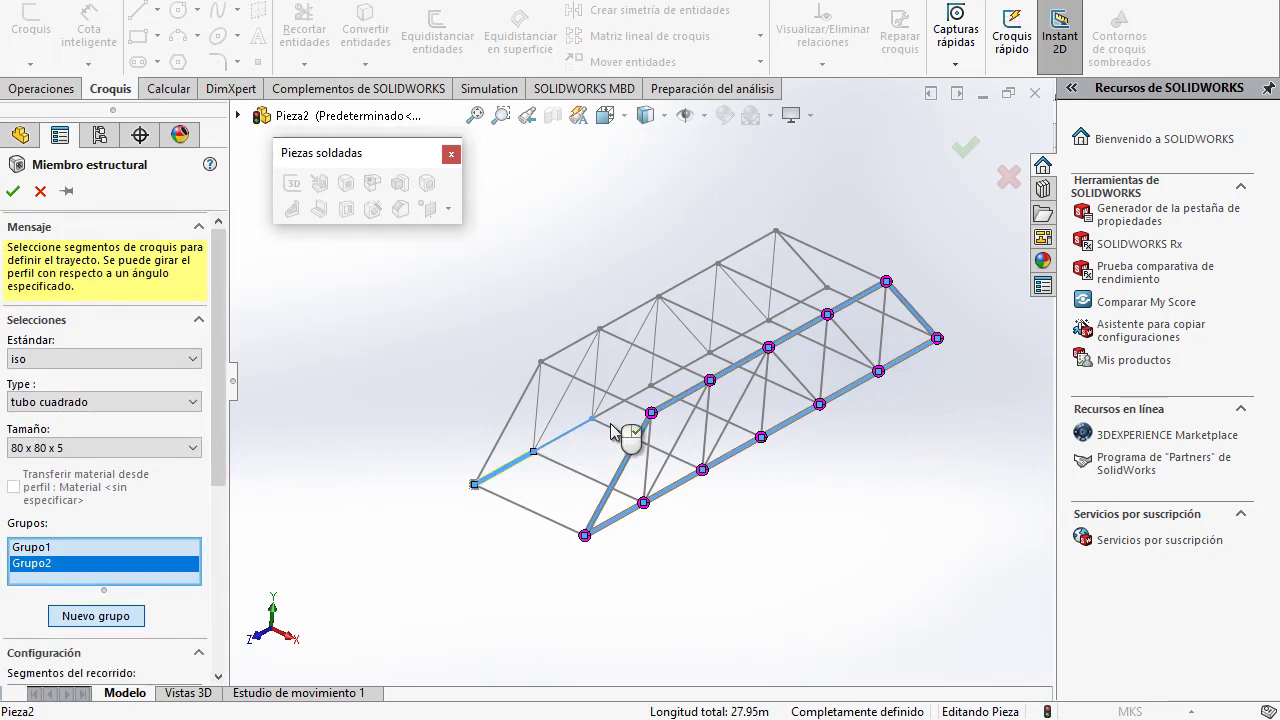
pyautogui.click(610, 412)
pyautogui.click(662, 384)
pyautogui.click(700, 362)
pyautogui.click(737, 345)
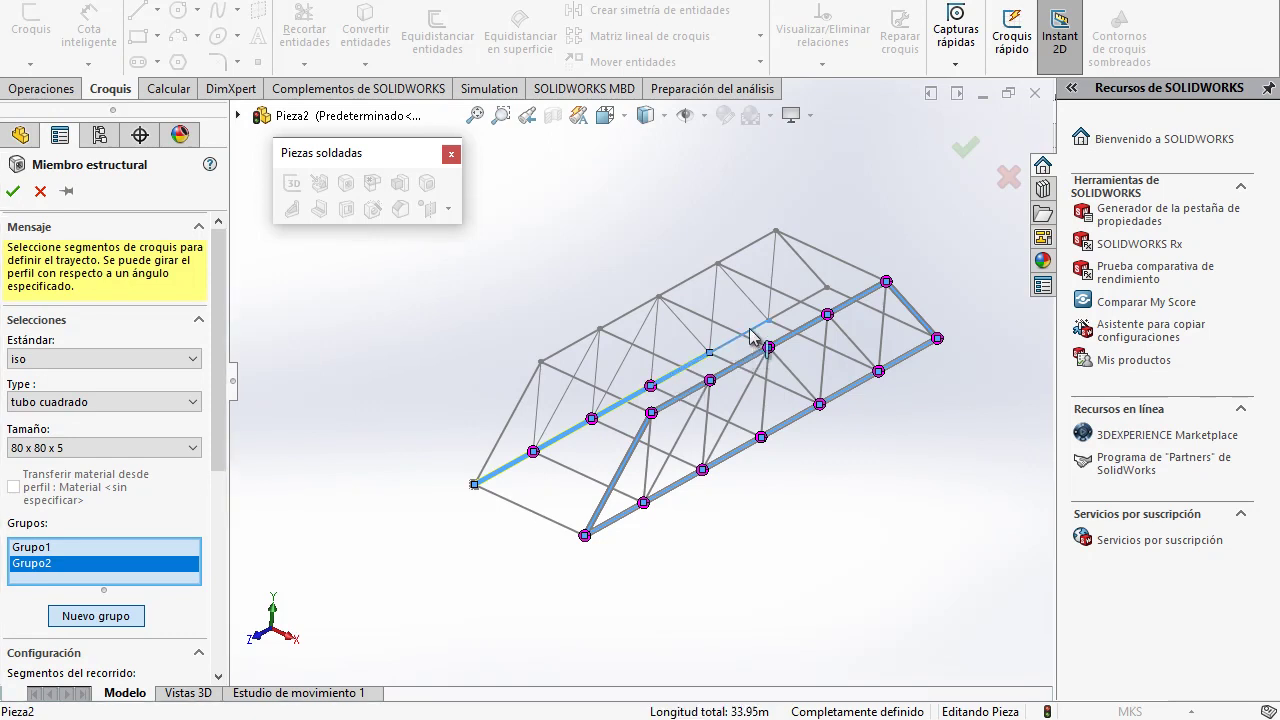
pyautogui.click(802, 302)
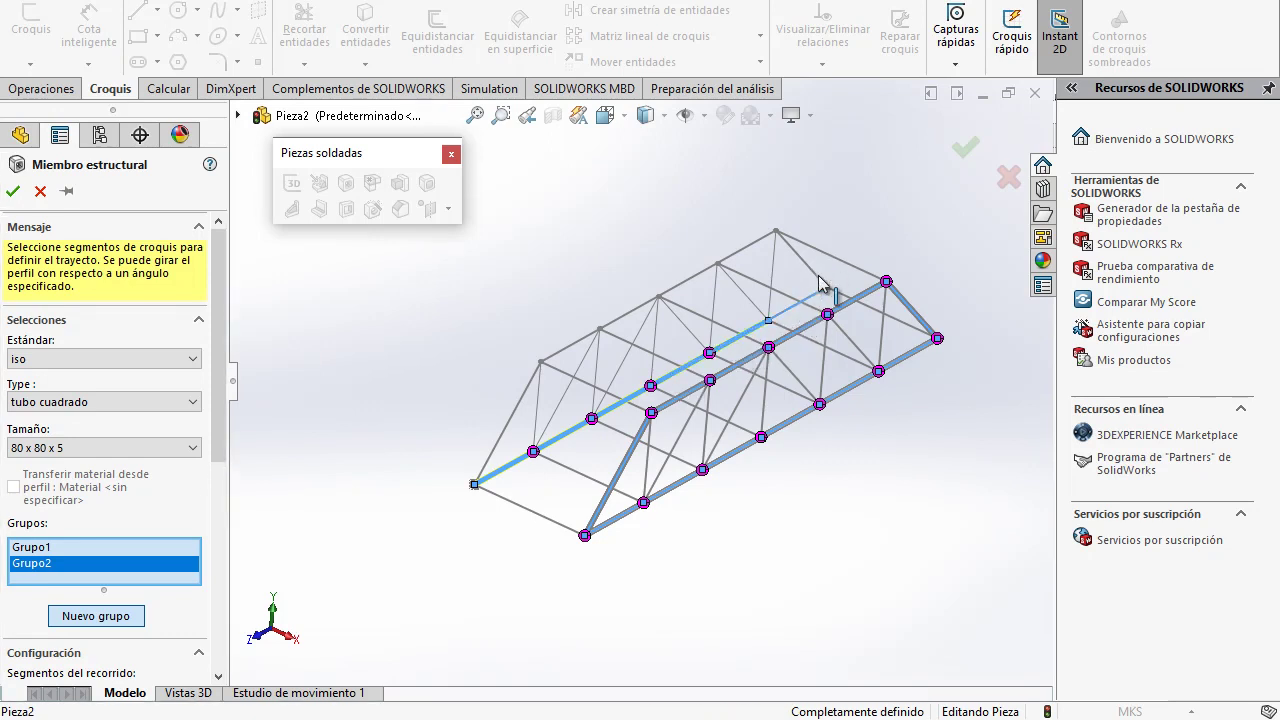
pyautogui.click(808, 272)
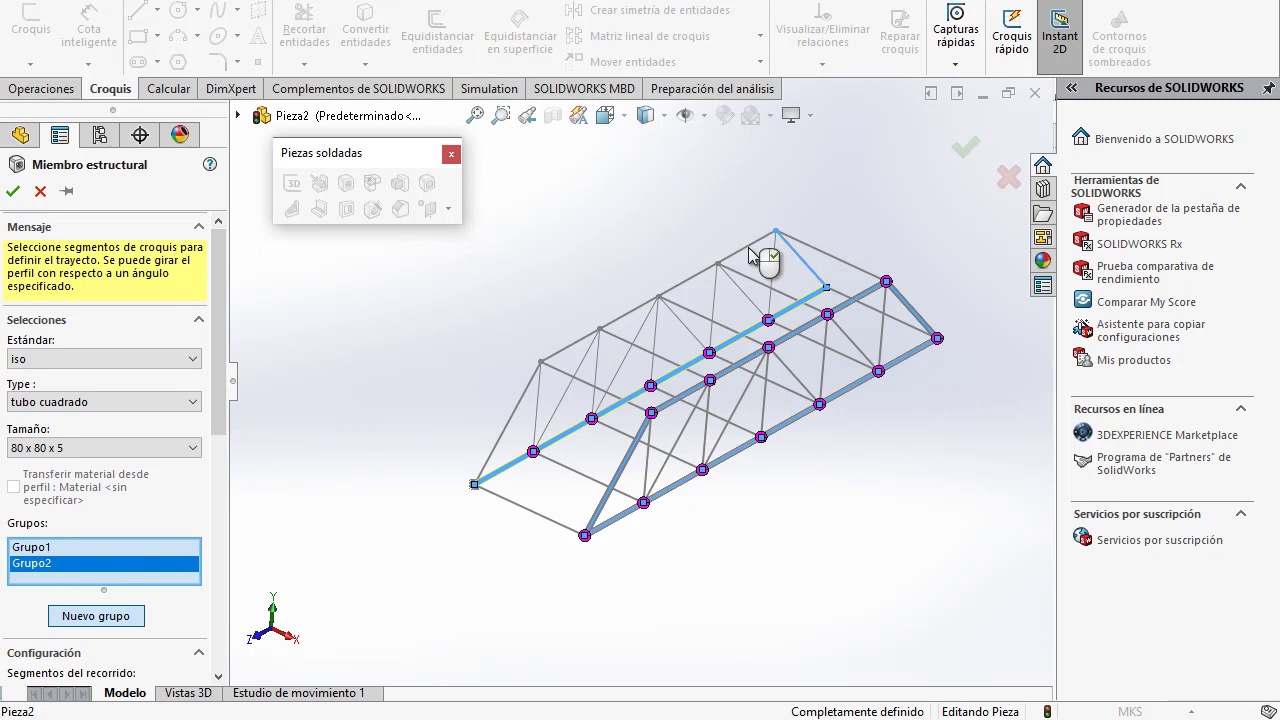
pyautogui.click(684, 288)
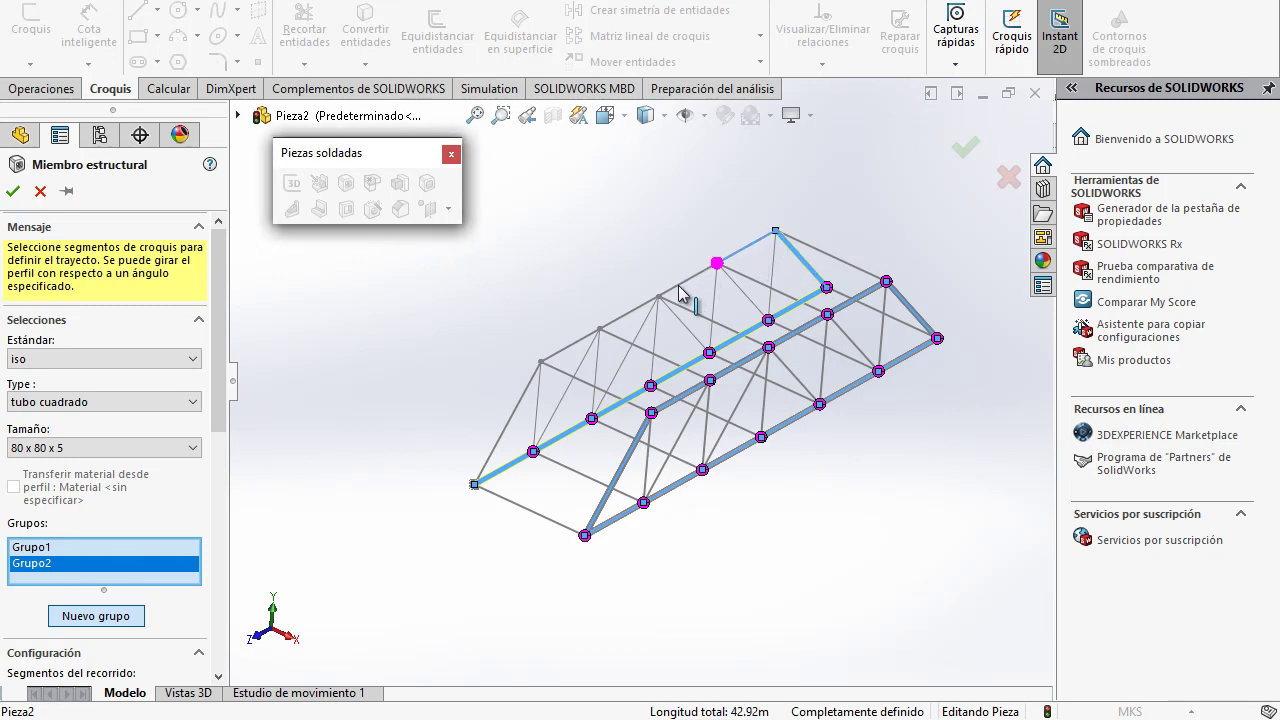
pyautogui.click(681, 292)
pyautogui.click(640, 314)
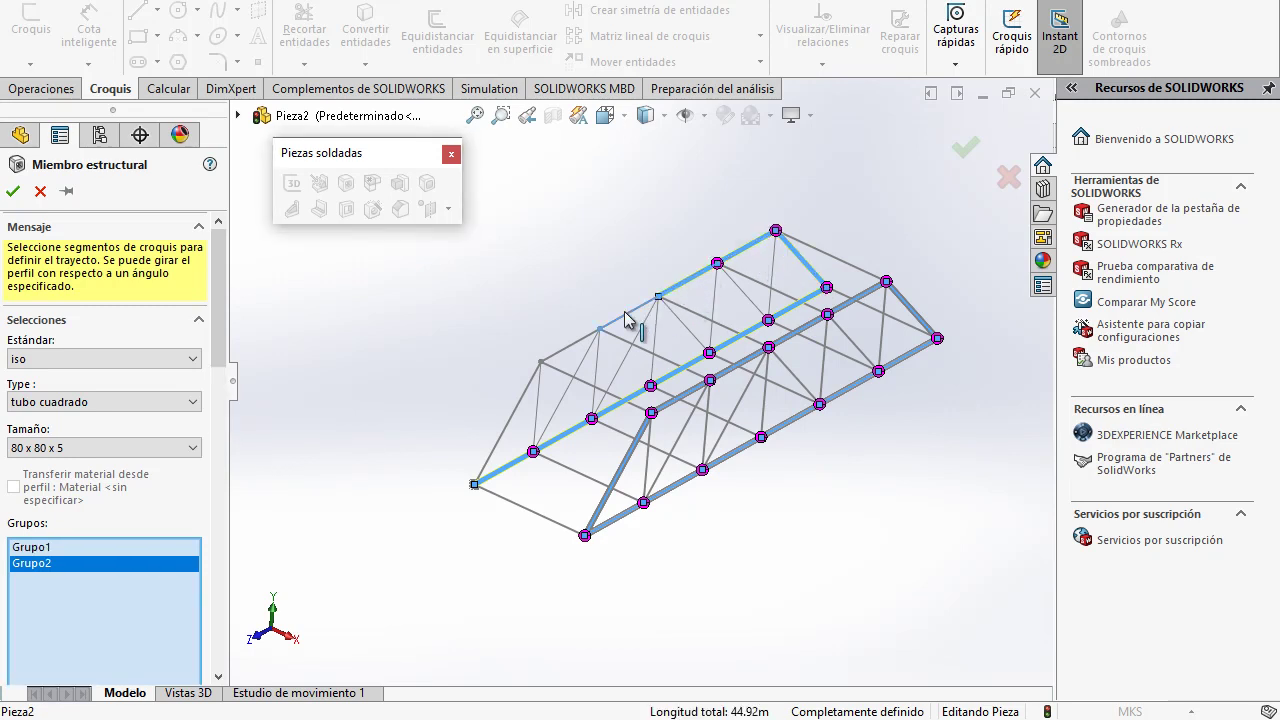
pyautogui.click(573, 346)
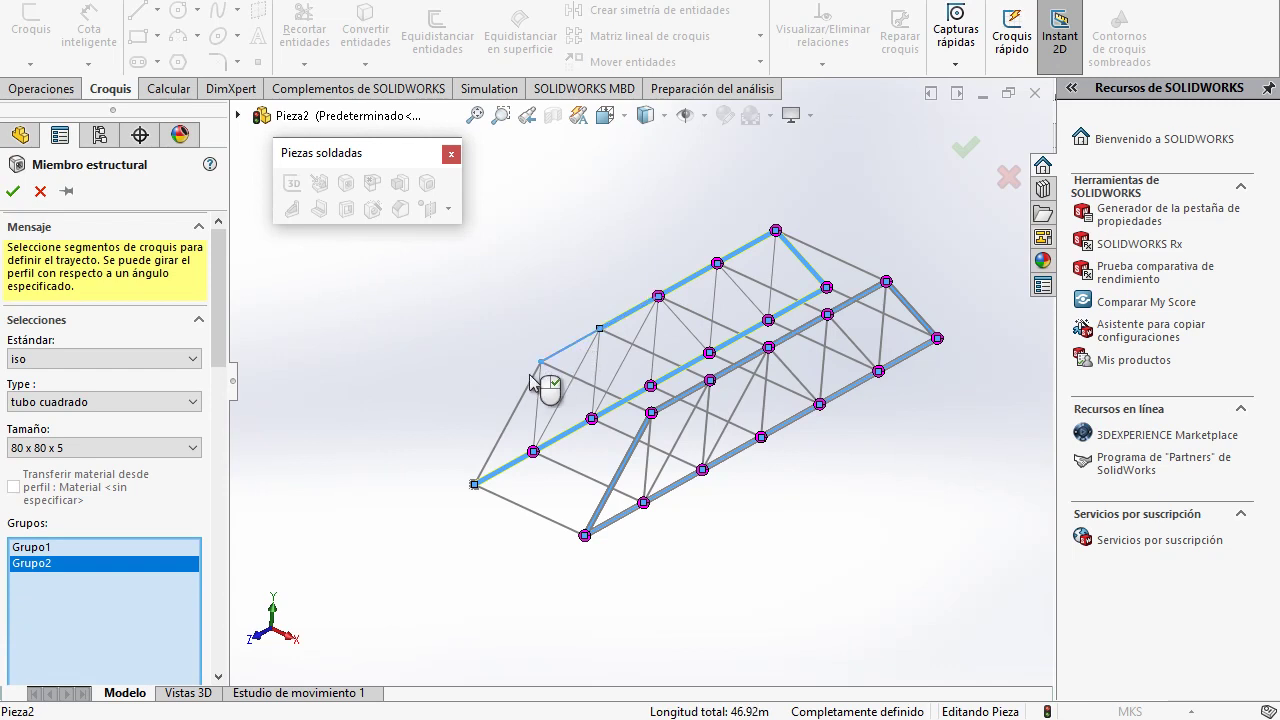
pyautogui.click(489, 450)
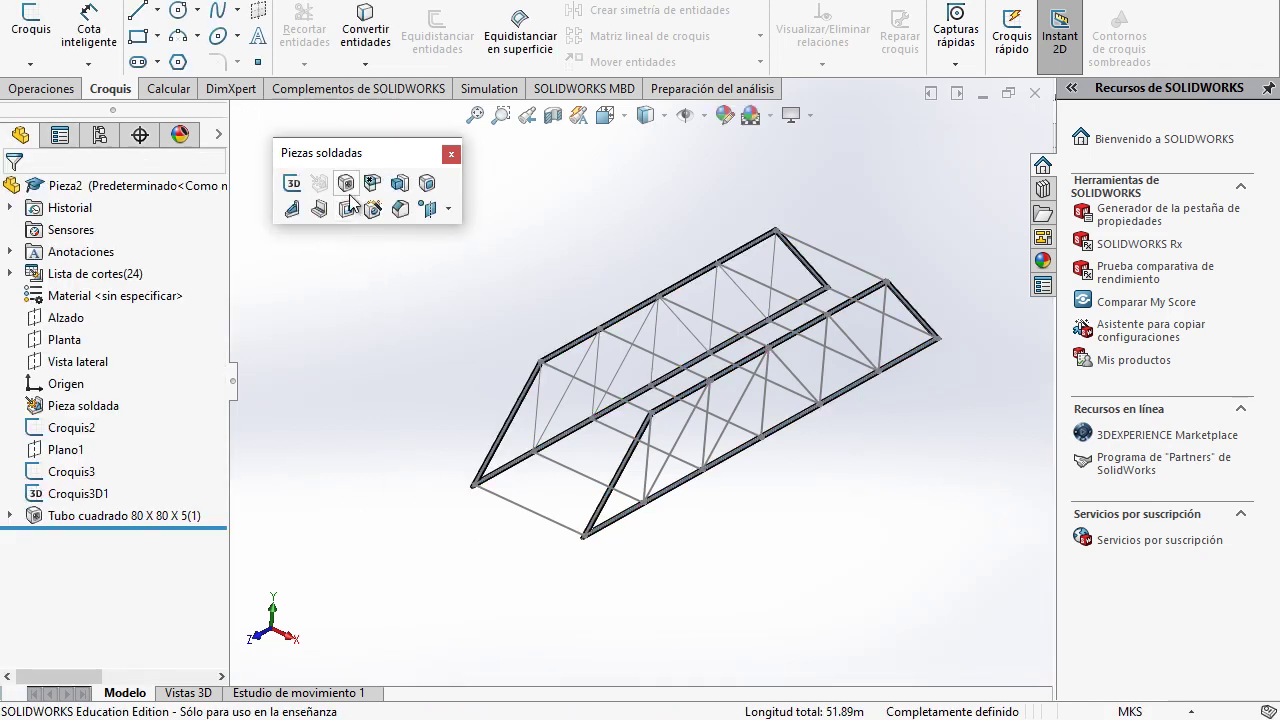
# Step: Add 80 x 80 x 5 square tube members on the seven floor and four top cross beams
pyautogui.click(347, 185)
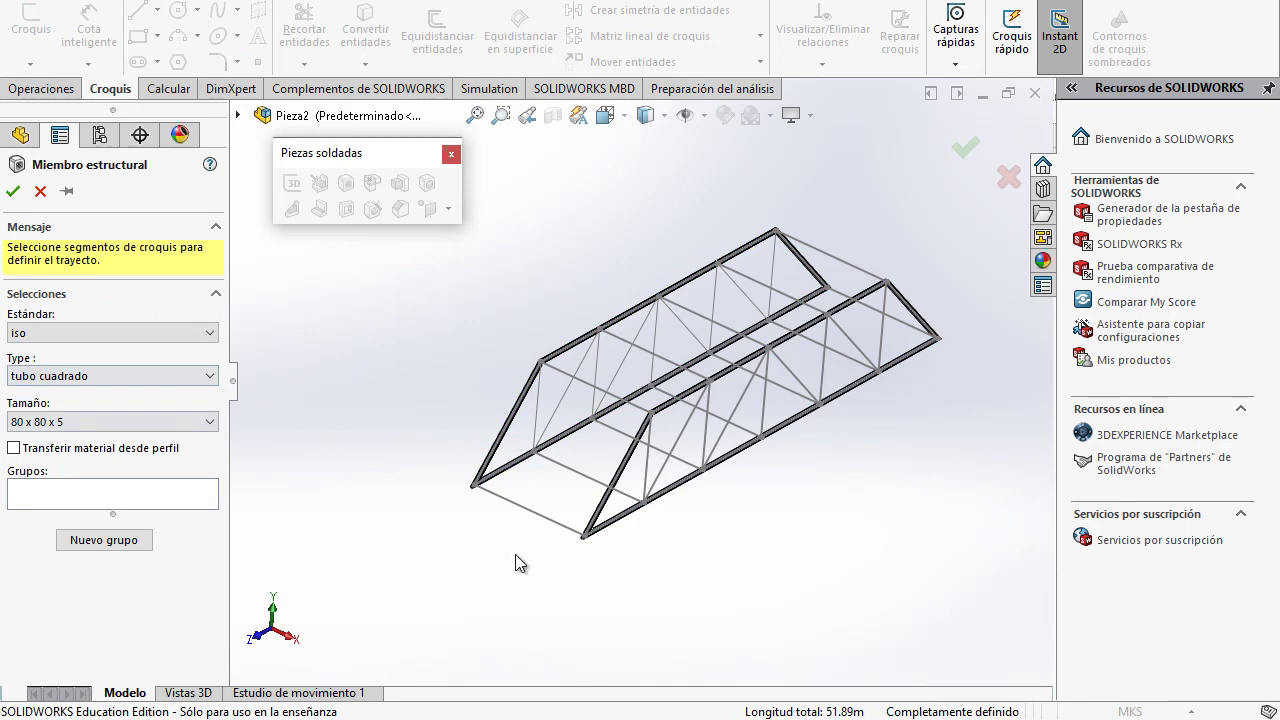
pyautogui.click(551, 527)
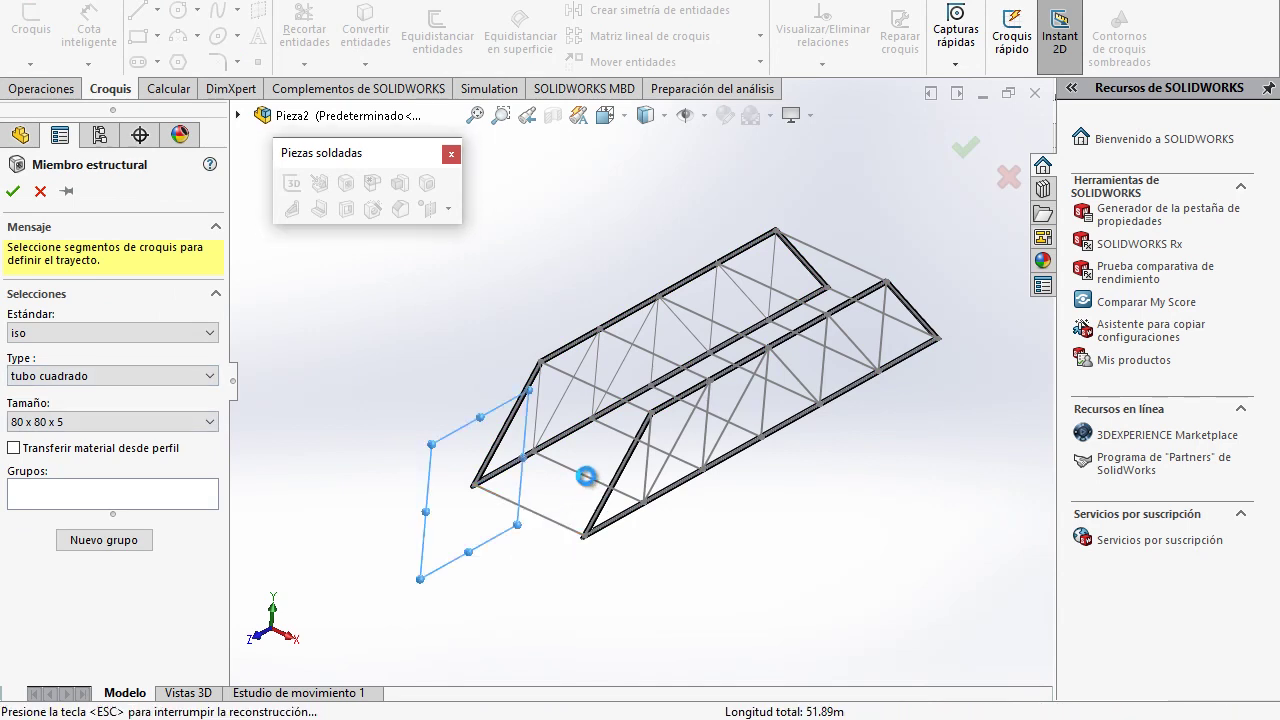
pyautogui.click(592, 482)
pyautogui.click(636, 438)
pyautogui.click(747, 430)
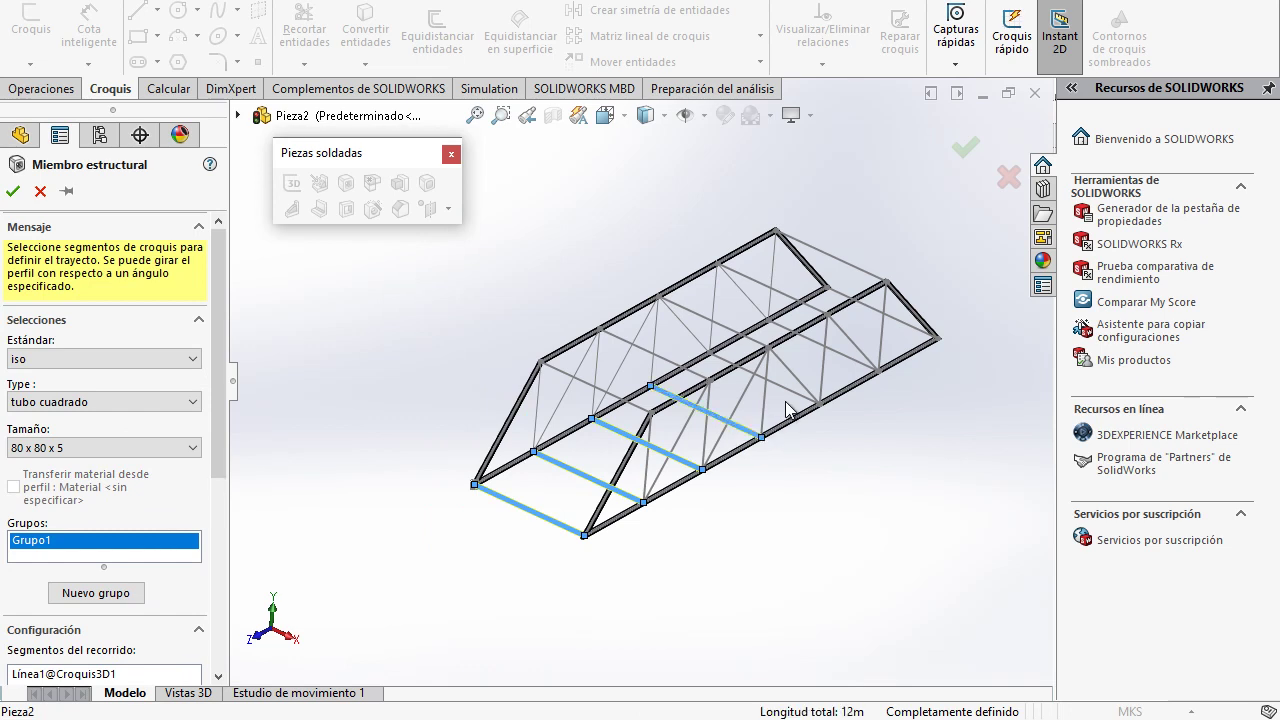
pyautogui.click(790, 392)
pyautogui.click(868, 366)
pyautogui.click(910, 330)
pyautogui.click(822, 252)
pyautogui.click(698, 314)
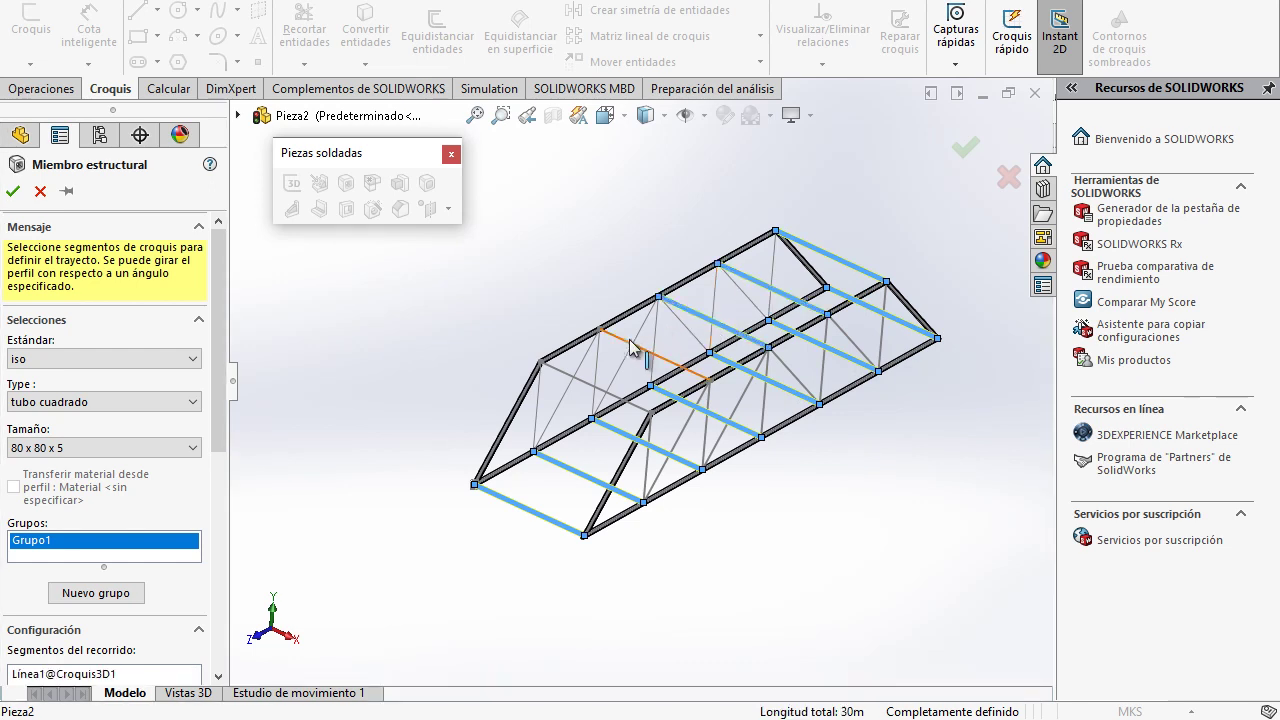
pyautogui.click(618, 338)
pyautogui.click(585, 384)
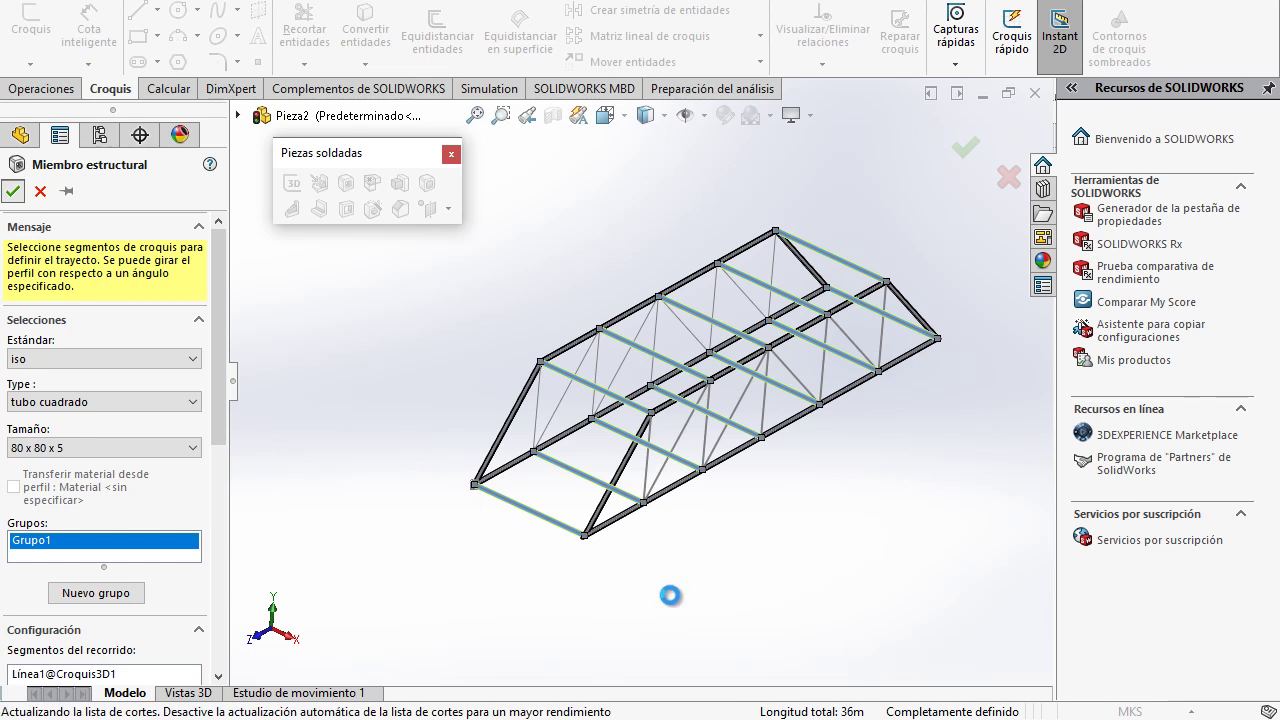
# Step: Start another structural member using the ISO pipe profile, size 33.7 x 4
pyautogui.scroll(-2, 645, 432)
pyautogui.scroll(-2, 645, 432)
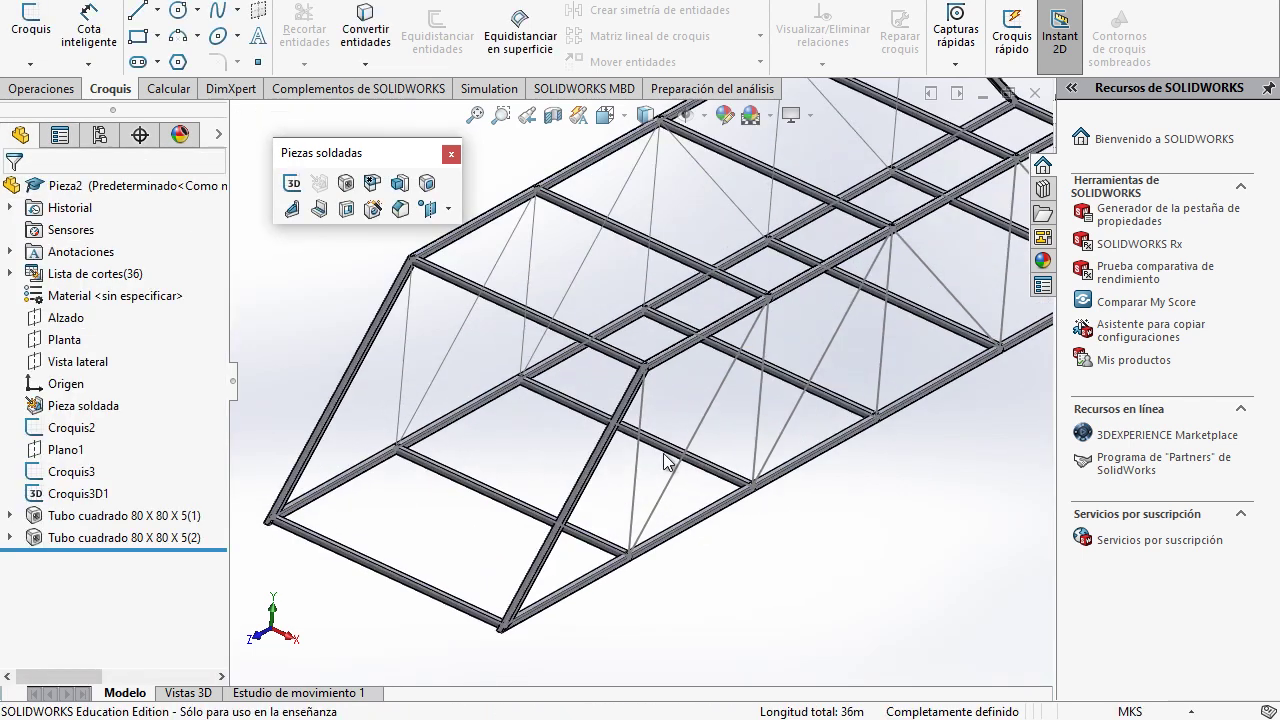
pyautogui.scroll(-1, 661, 467)
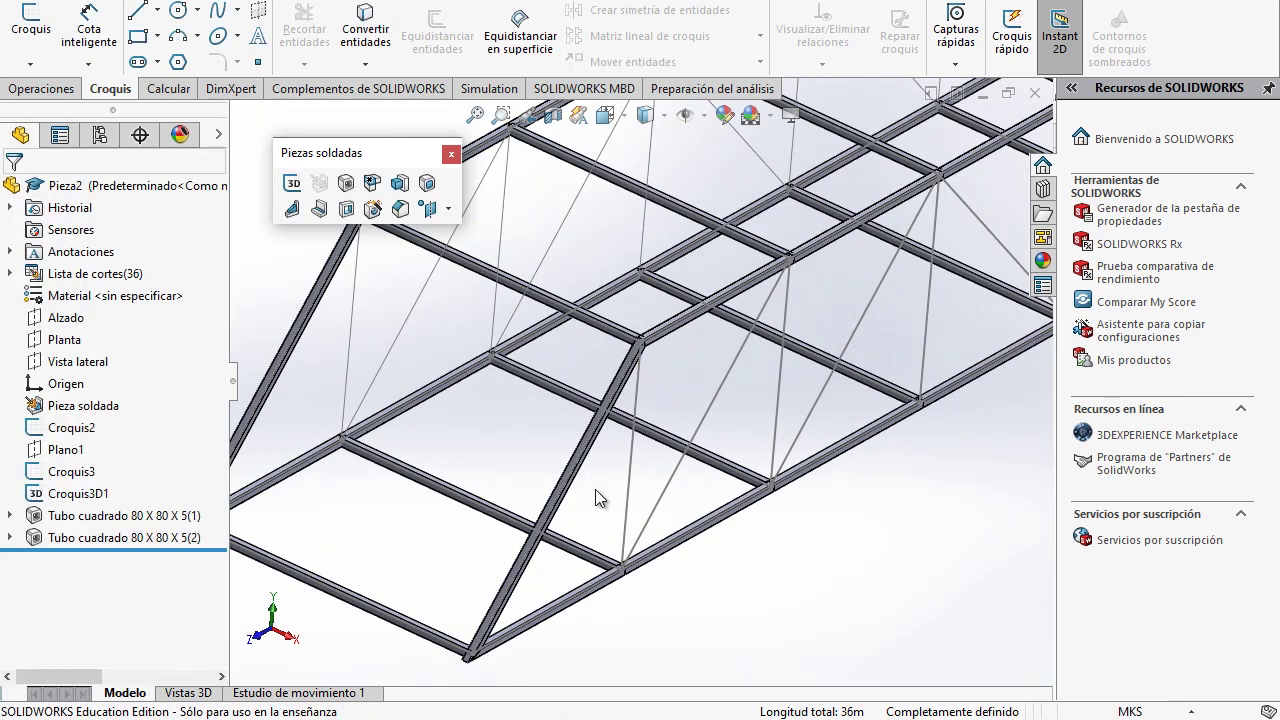
pyautogui.scroll(1, 595, 489)
pyautogui.click(347, 184)
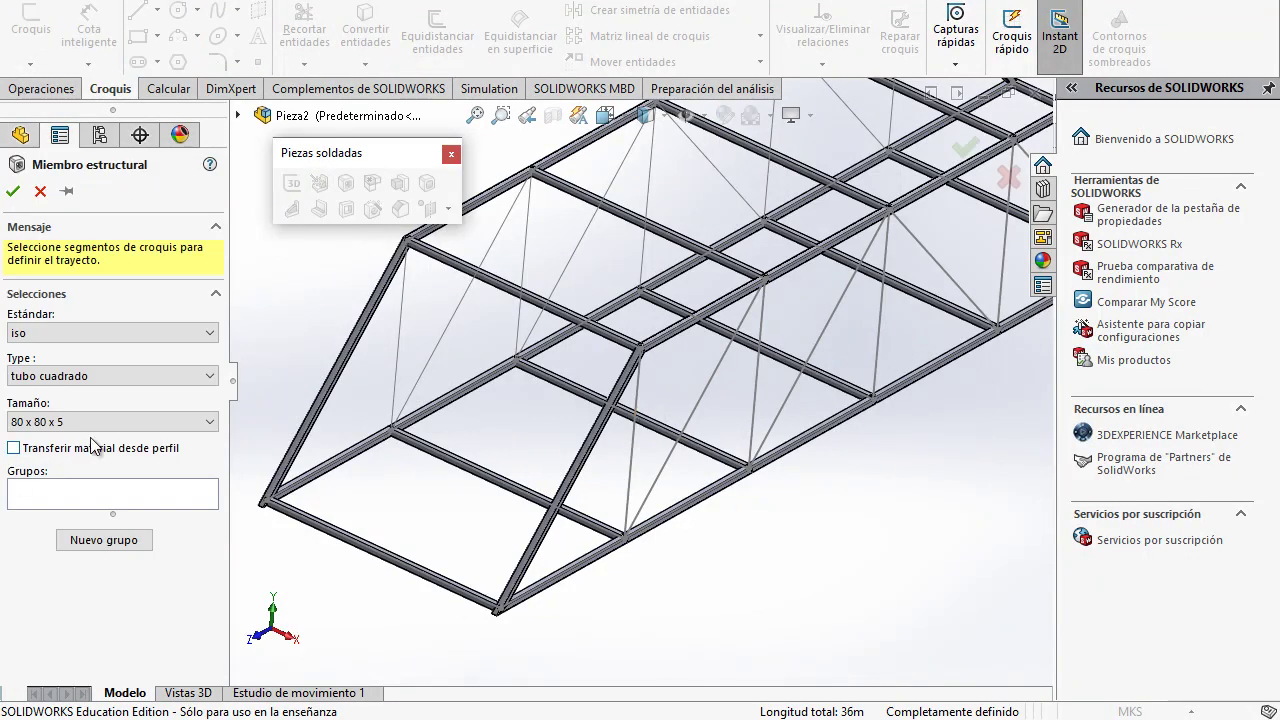
pyautogui.click(208, 422)
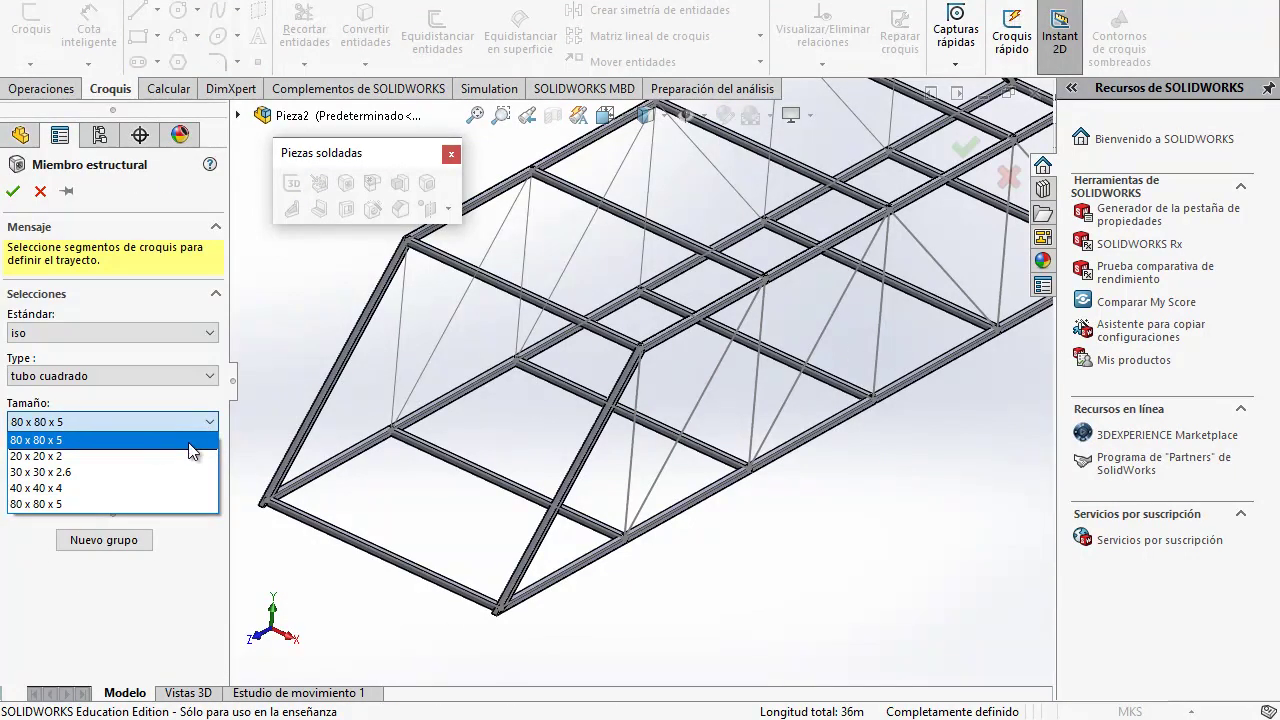
pyautogui.click(190, 380)
pyautogui.click(206, 374)
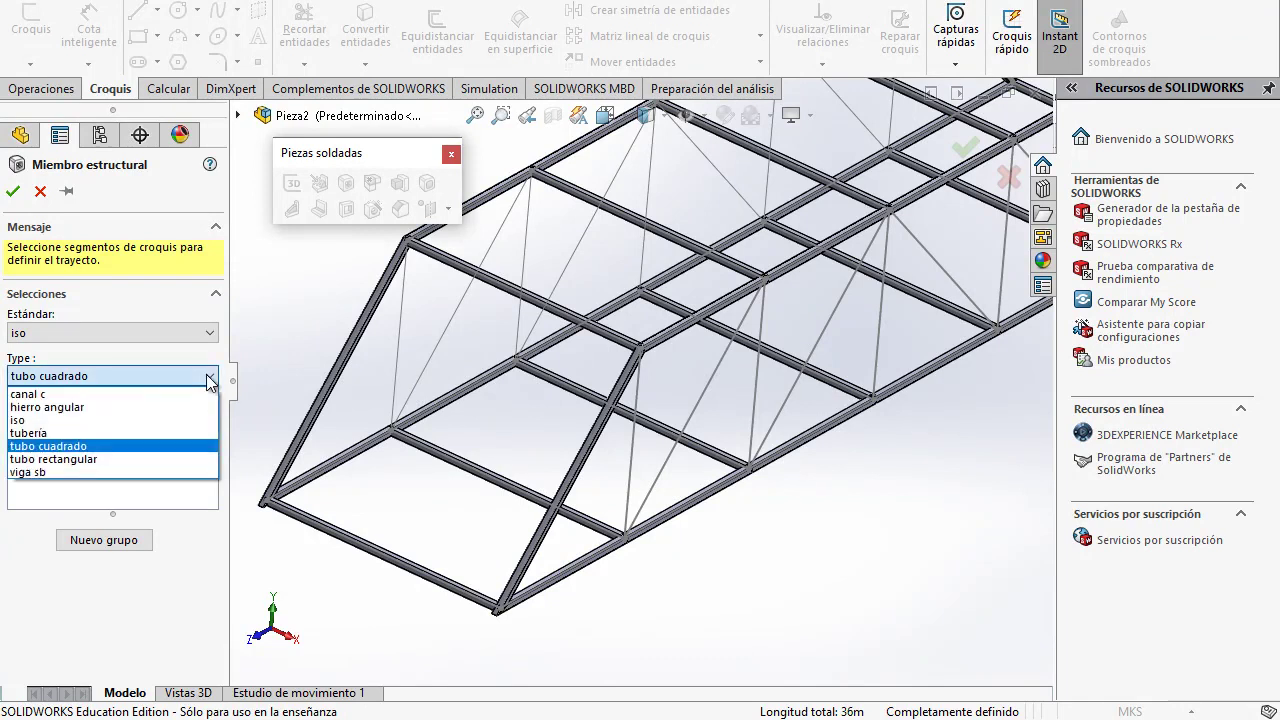
pyautogui.click(44, 435)
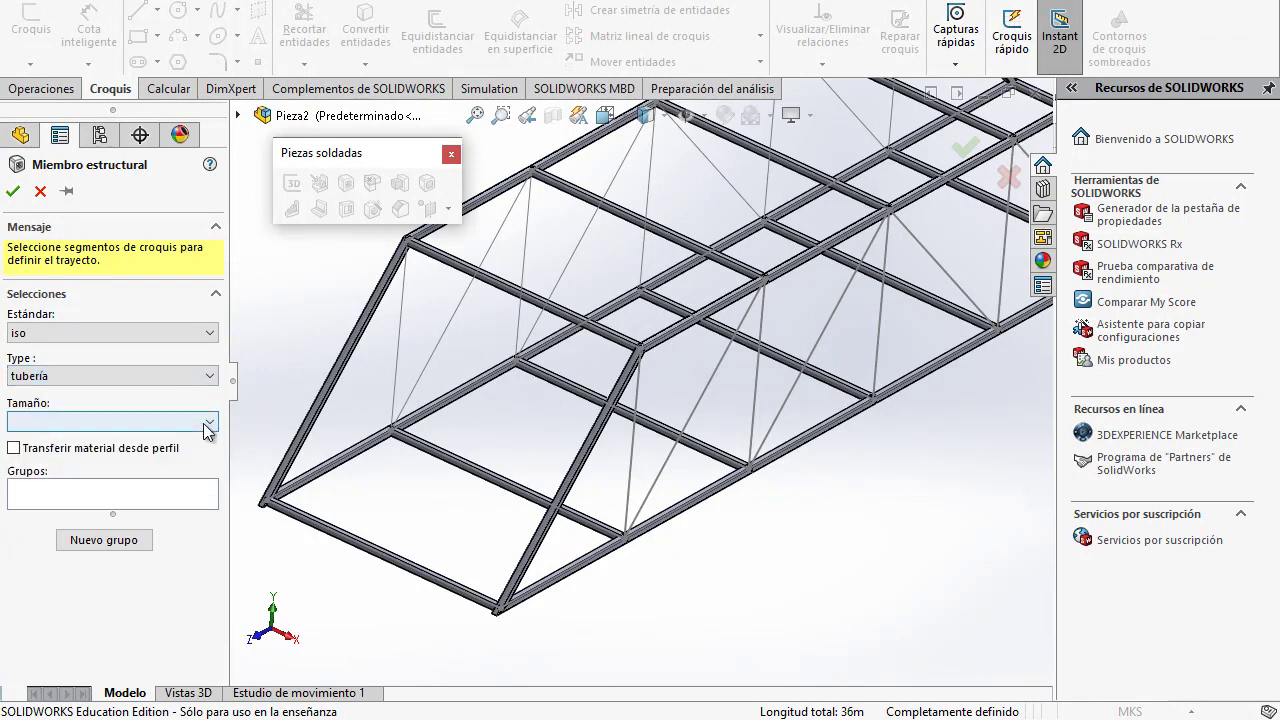
pyautogui.click(106, 420)
pyautogui.click(72, 371)
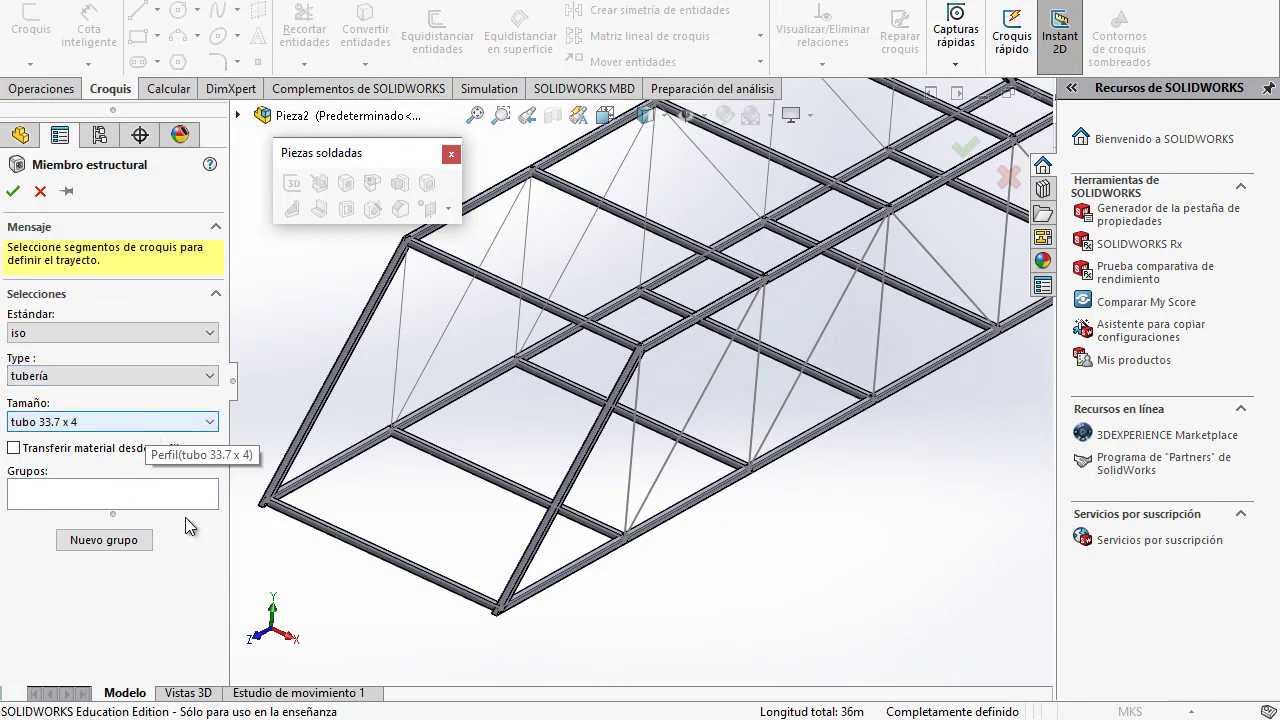
# Step: Select the eight vertical posts of both trusses as Grupo1, then begin a new group
pyautogui.click(632, 475)
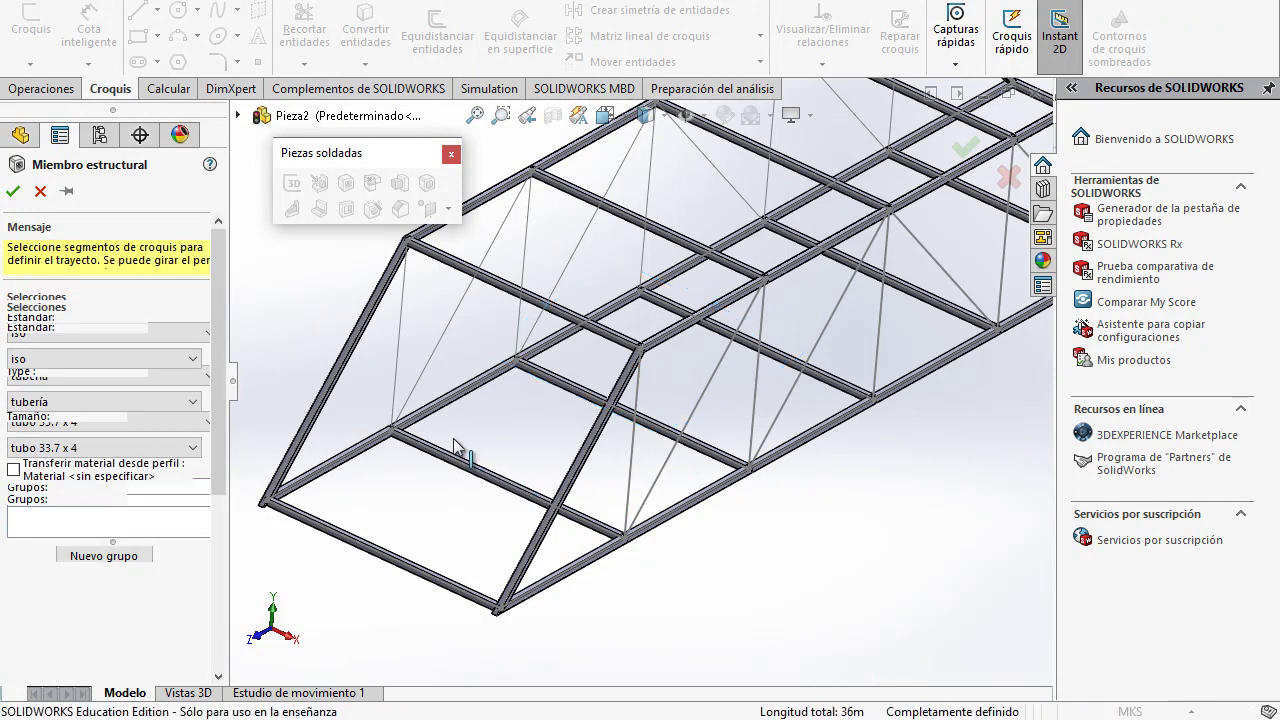
pyautogui.click(397, 358)
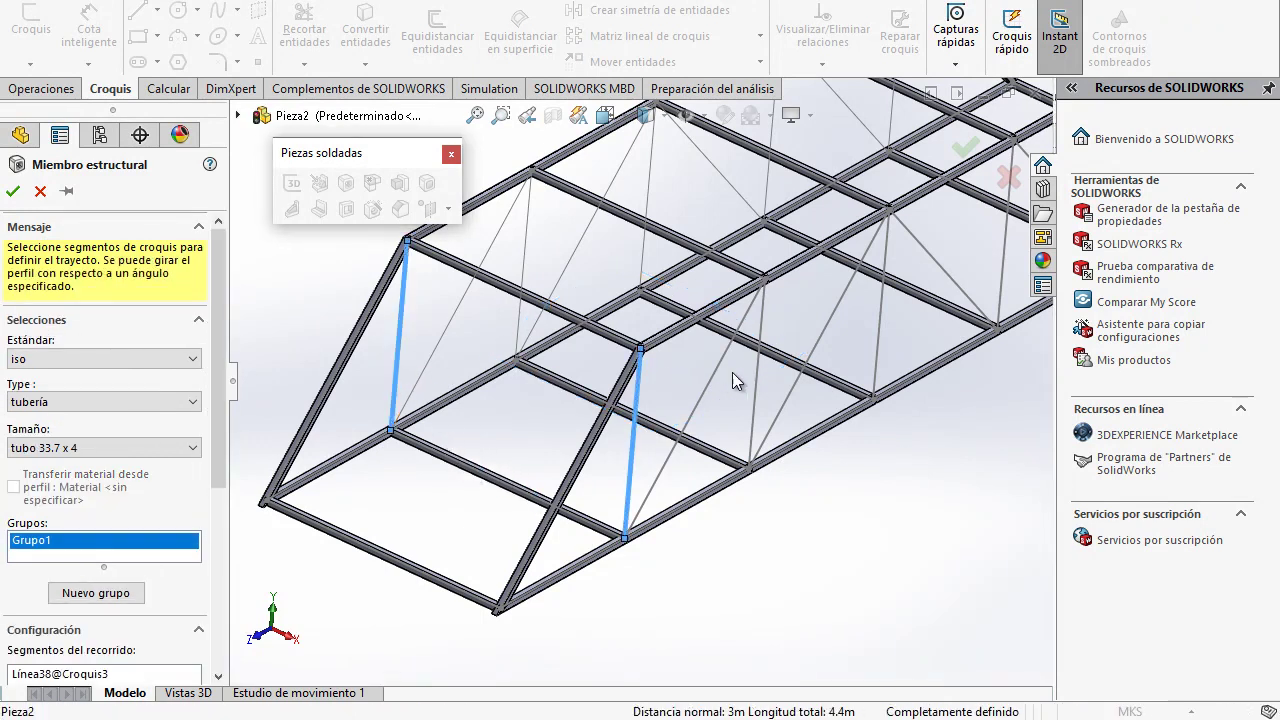
pyautogui.click(757, 388)
pyautogui.click(527, 276)
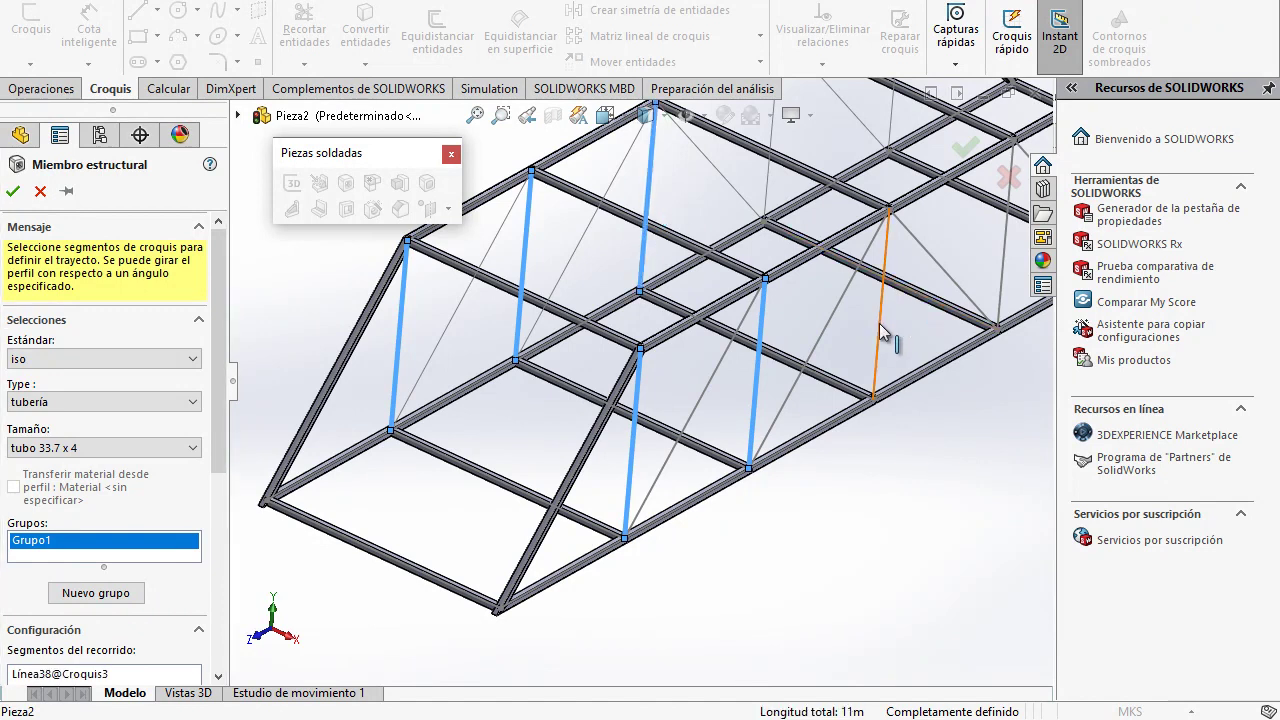
pyautogui.click(1005, 270)
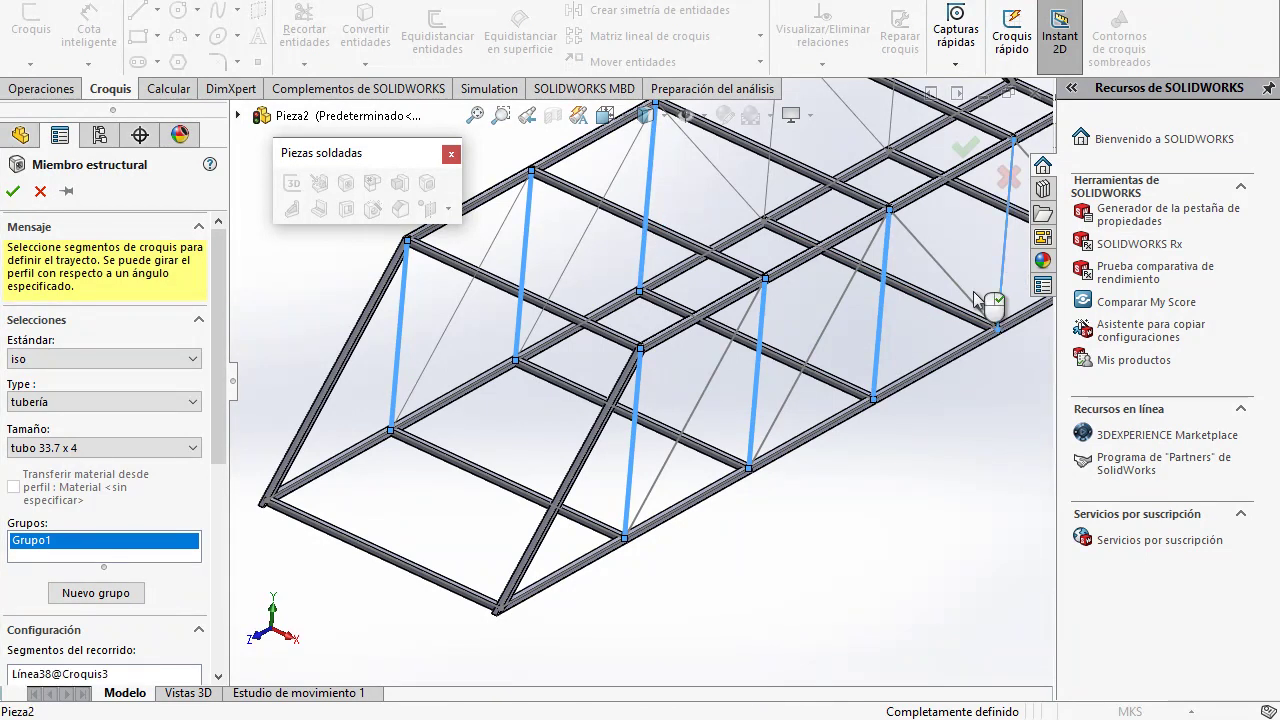
pyautogui.press('f')
pyautogui.click(978, 236)
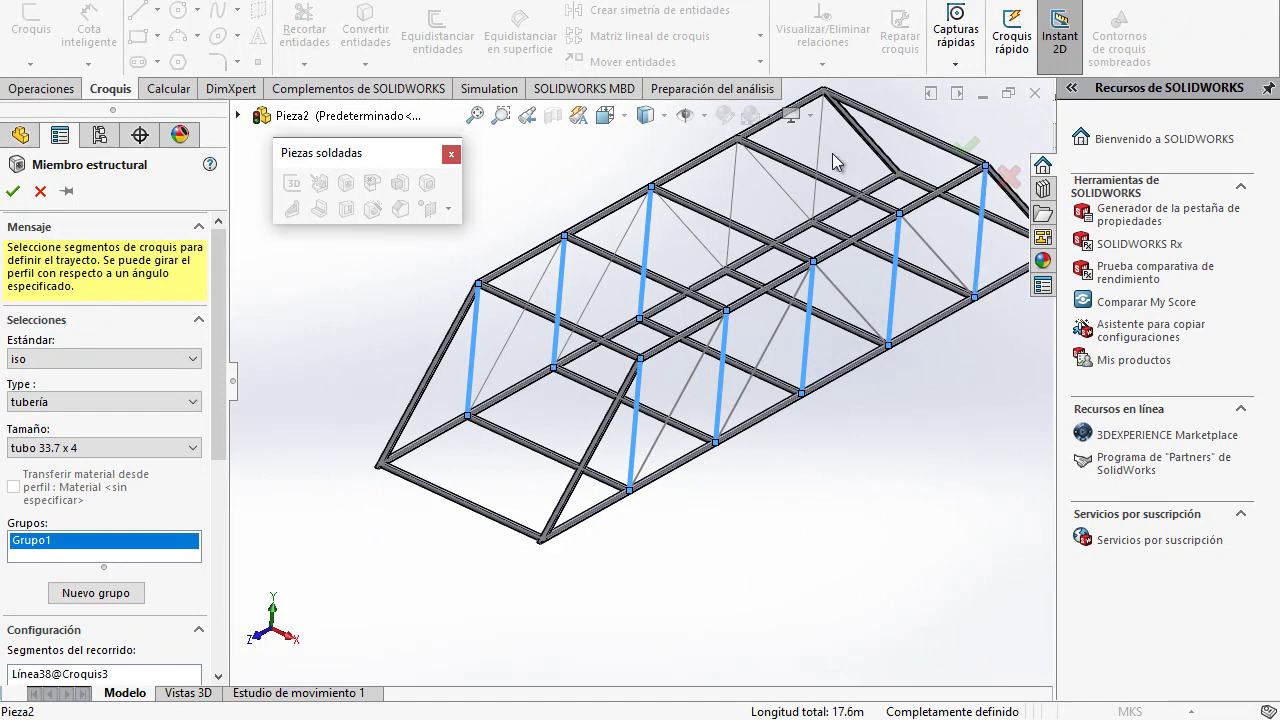
pyautogui.click(820, 150)
pyautogui.click(735, 206)
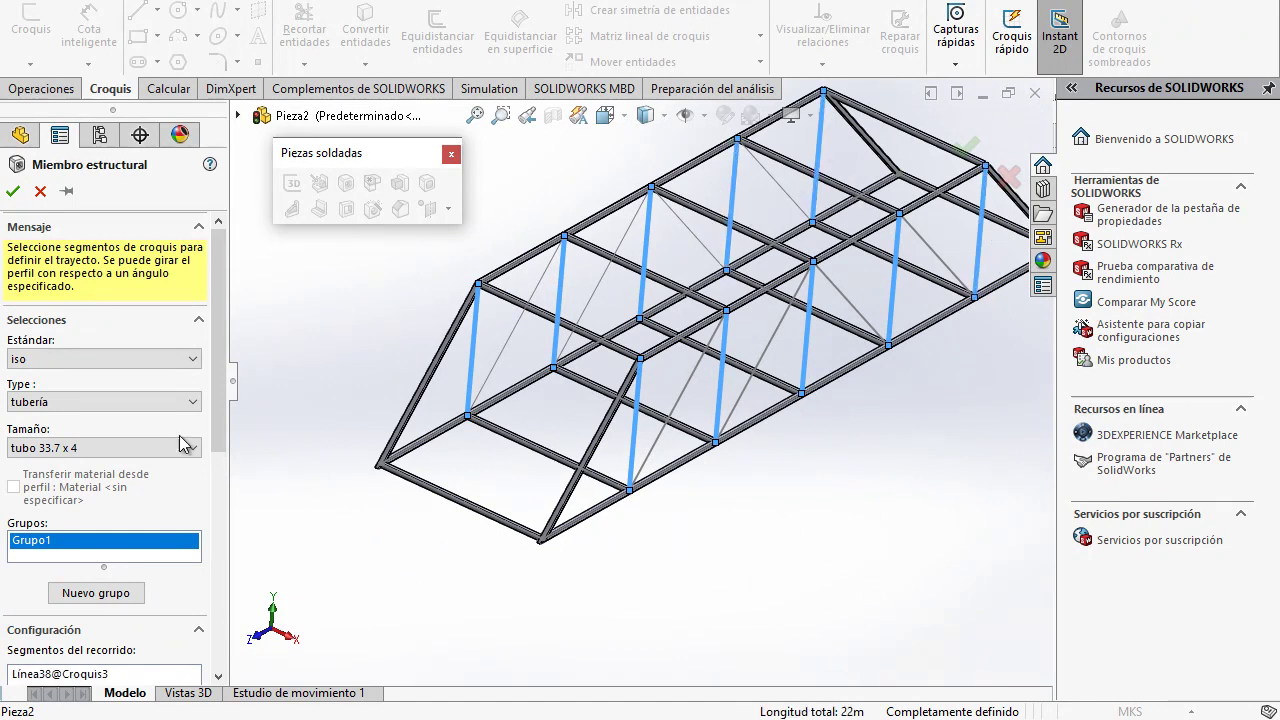
pyautogui.click(100, 593)
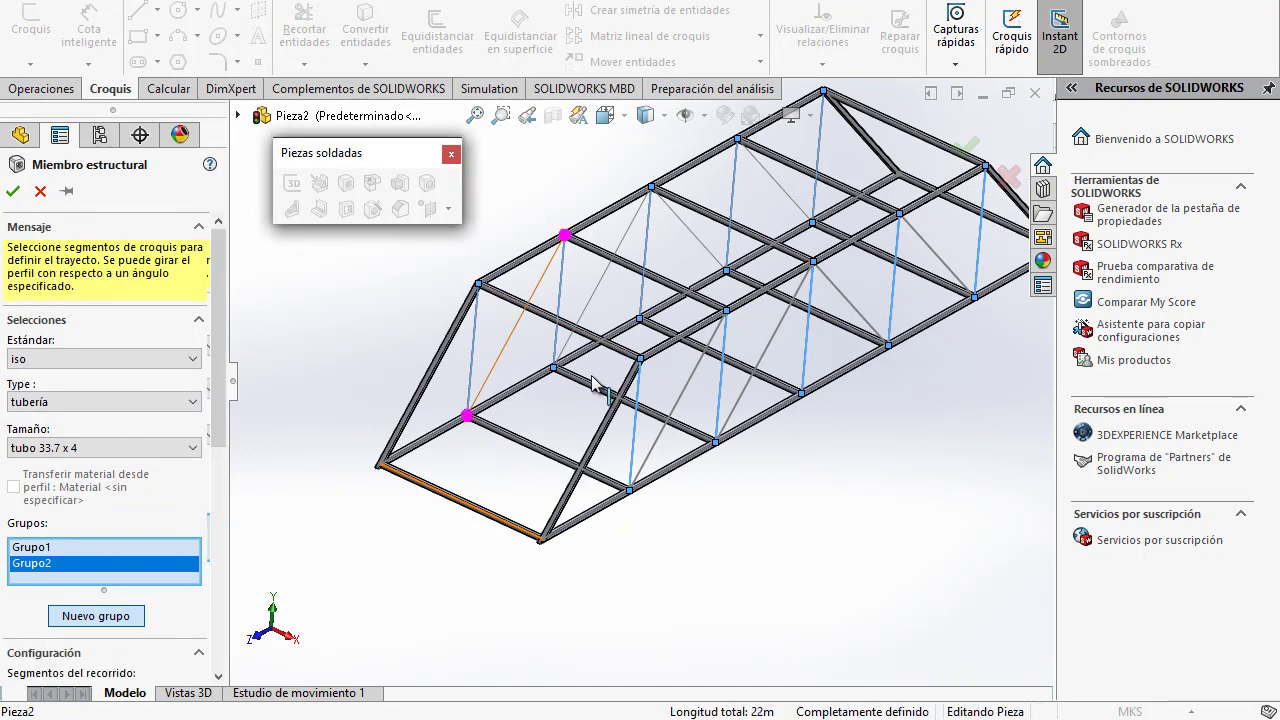
# Step: Put four diagonals in Grupo2 and three opposite-slope diagonals in Grupo3, then build the pipes
pyautogui.click(553, 368)
pyautogui.click(670, 432)
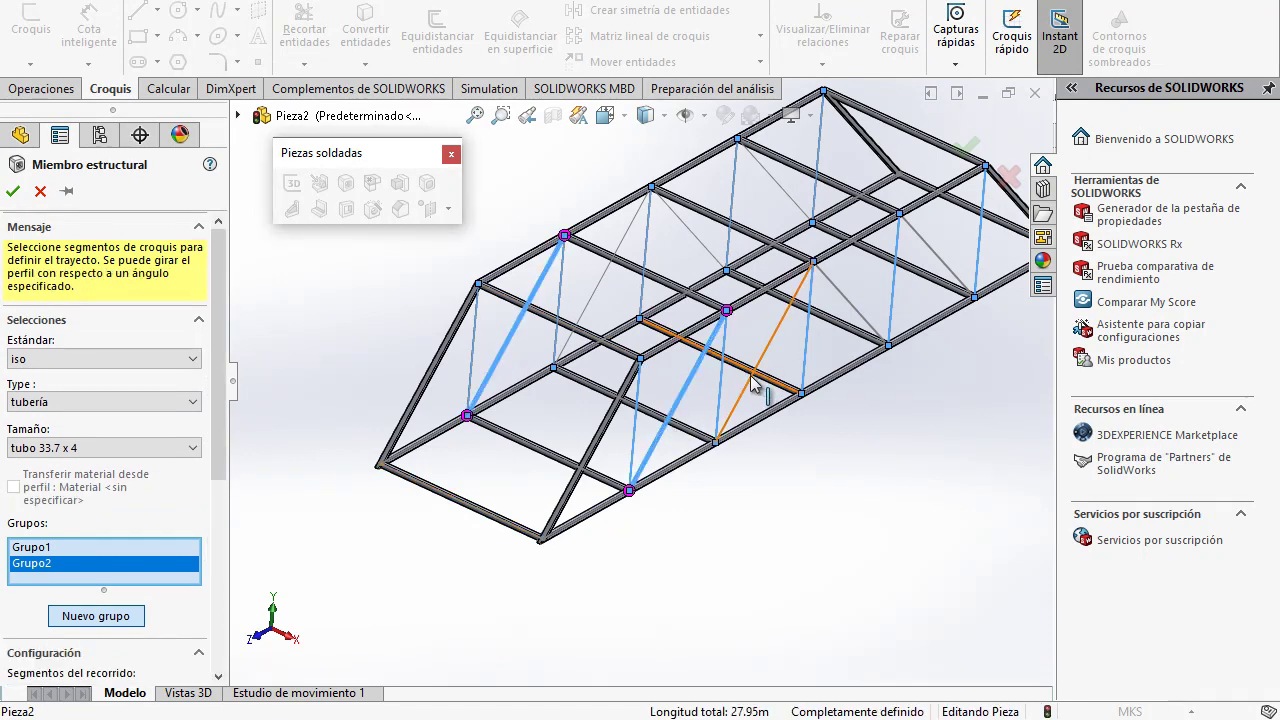
pyautogui.click(748, 380)
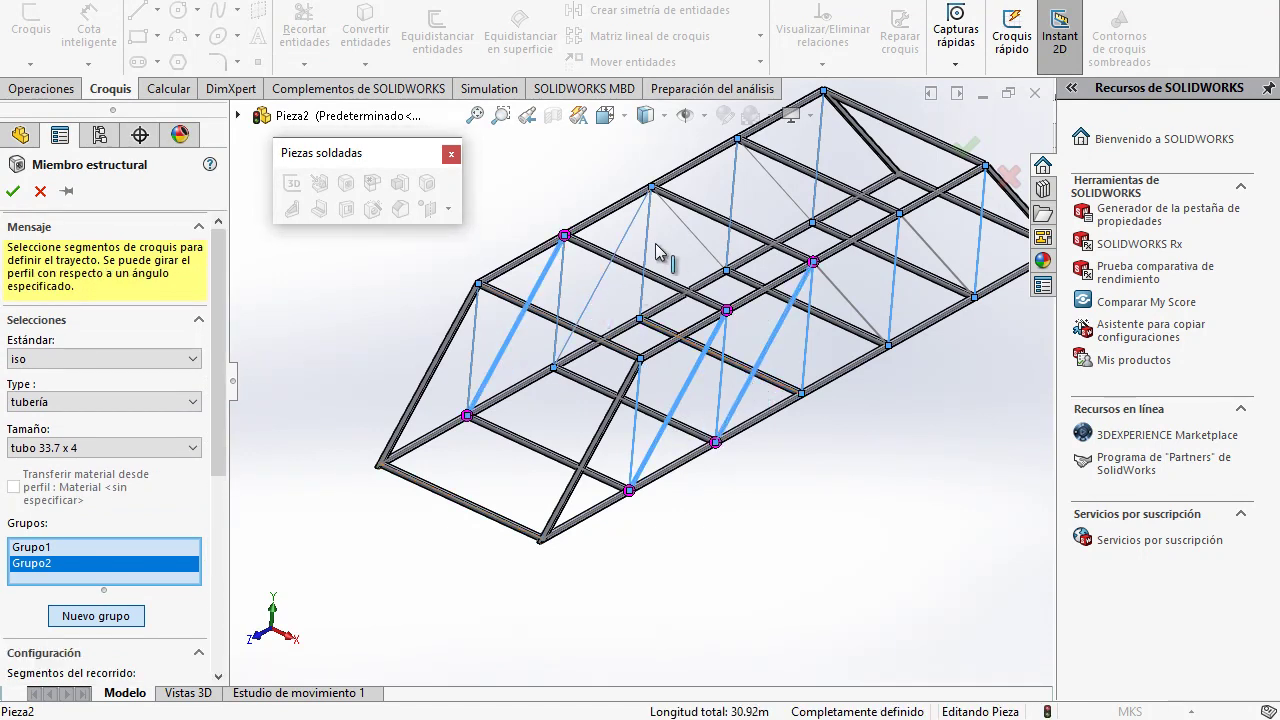
pyautogui.click(591, 298)
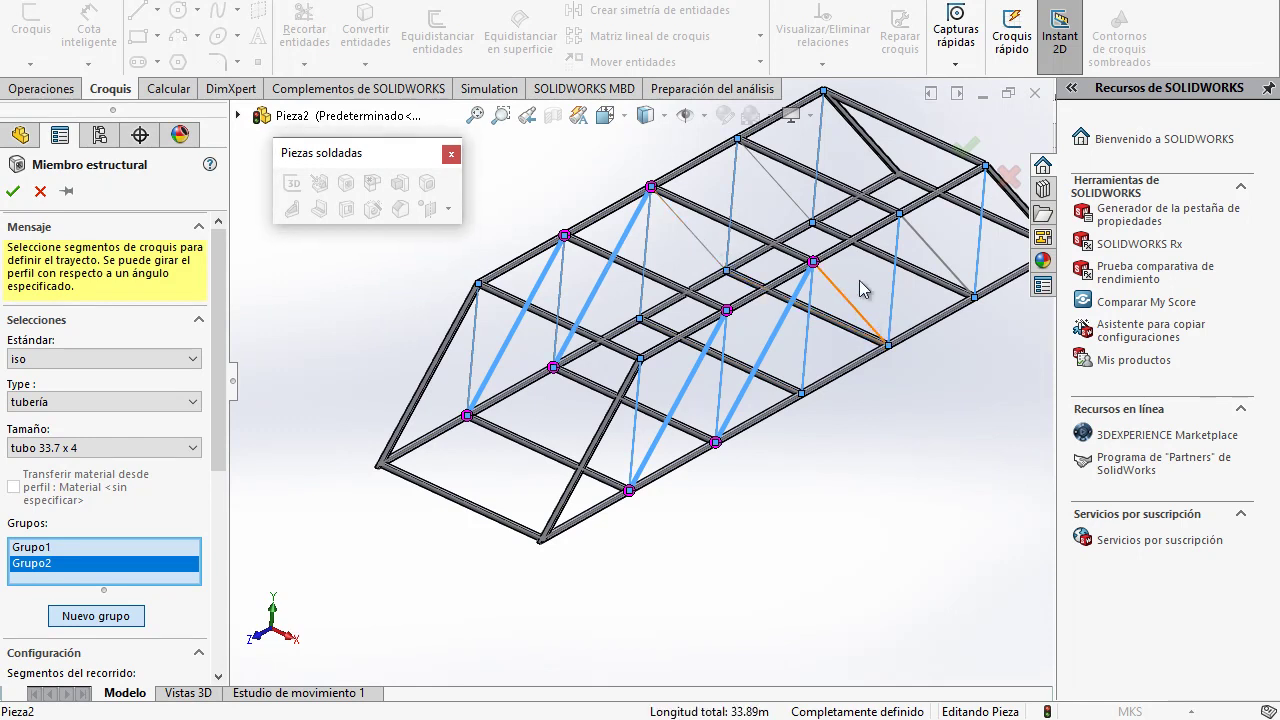
pyautogui.click(97, 616)
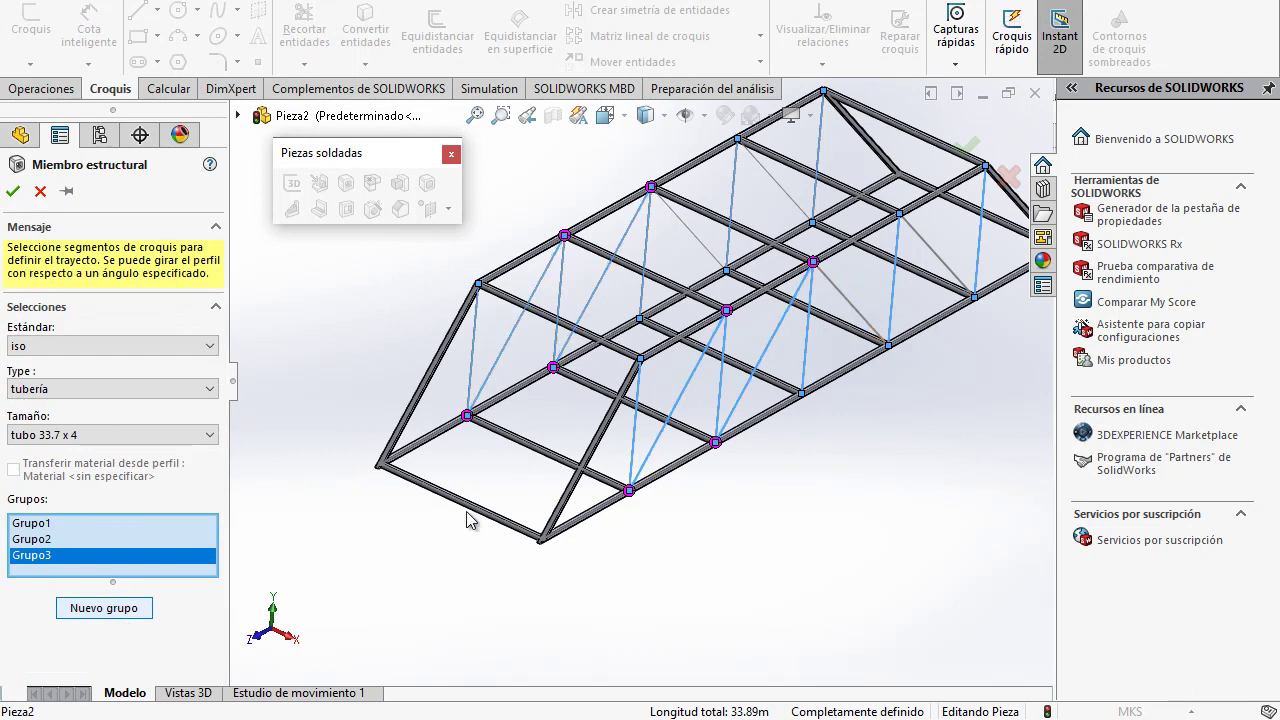
pyautogui.click(697, 247)
pyautogui.click(786, 198)
pyautogui.click(938, 258)
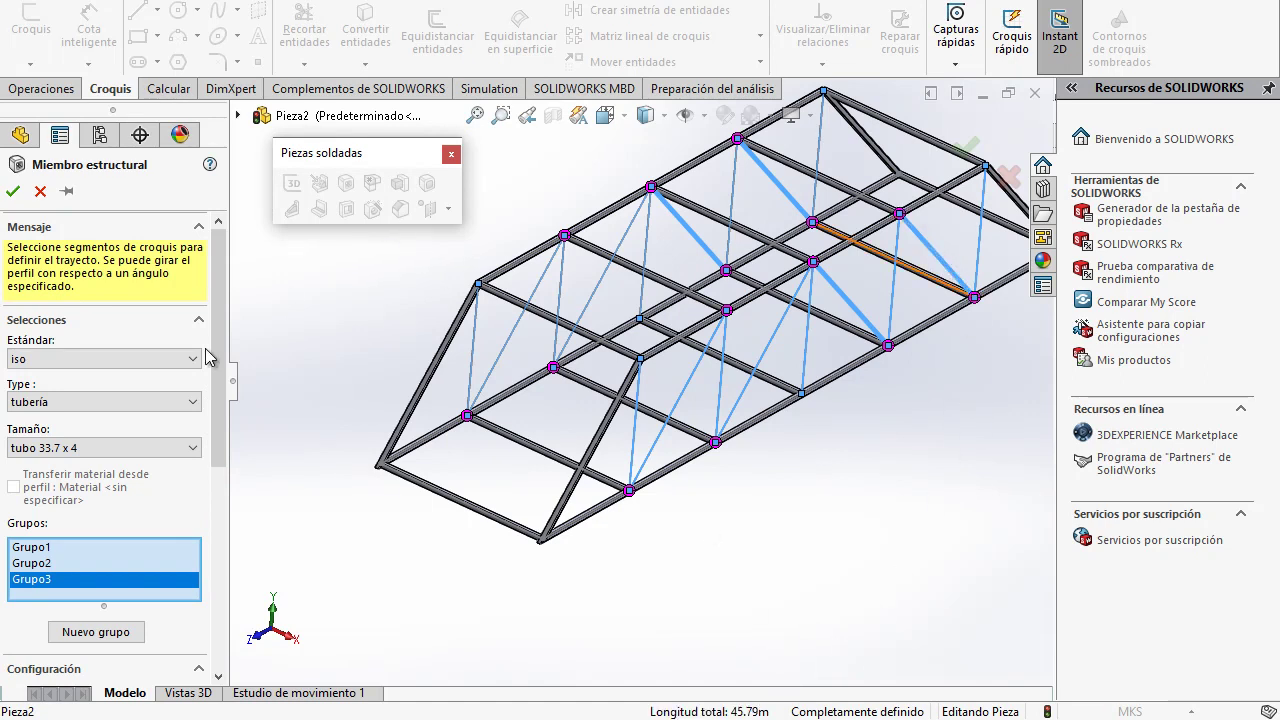
pyautogui.click(14, 193)
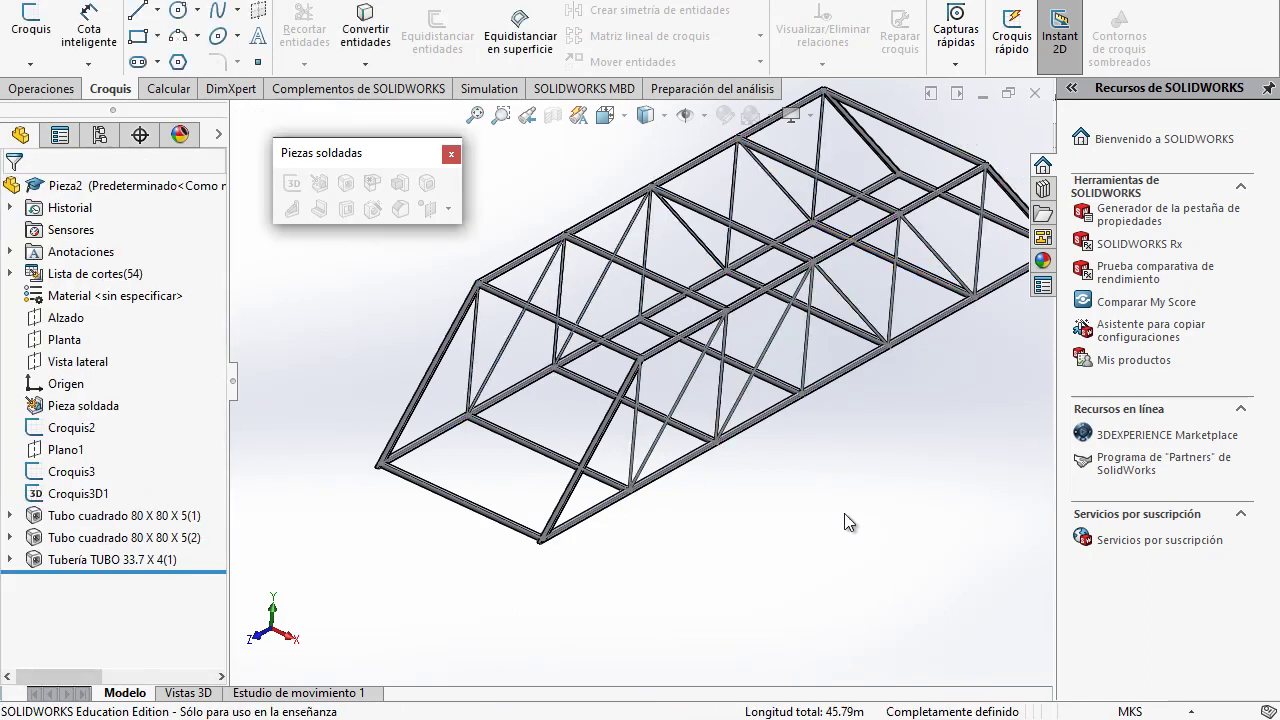
# Step: Move the Piezas soldadas weldments toolbar aside and close it to clear the frame view
pyautogui.scroll(3, 878, 398)
pyautogui.scroll(-2, 790, 318)
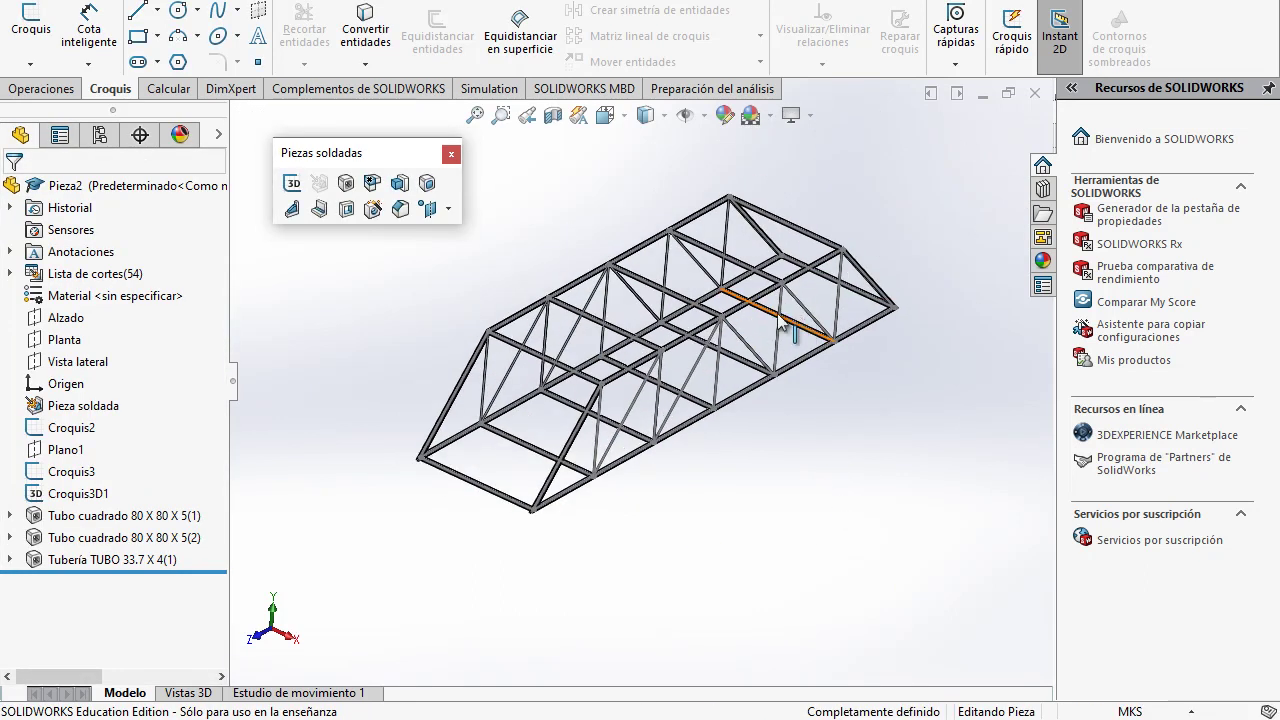
pyautogui.scroll(-3, 725, 314)
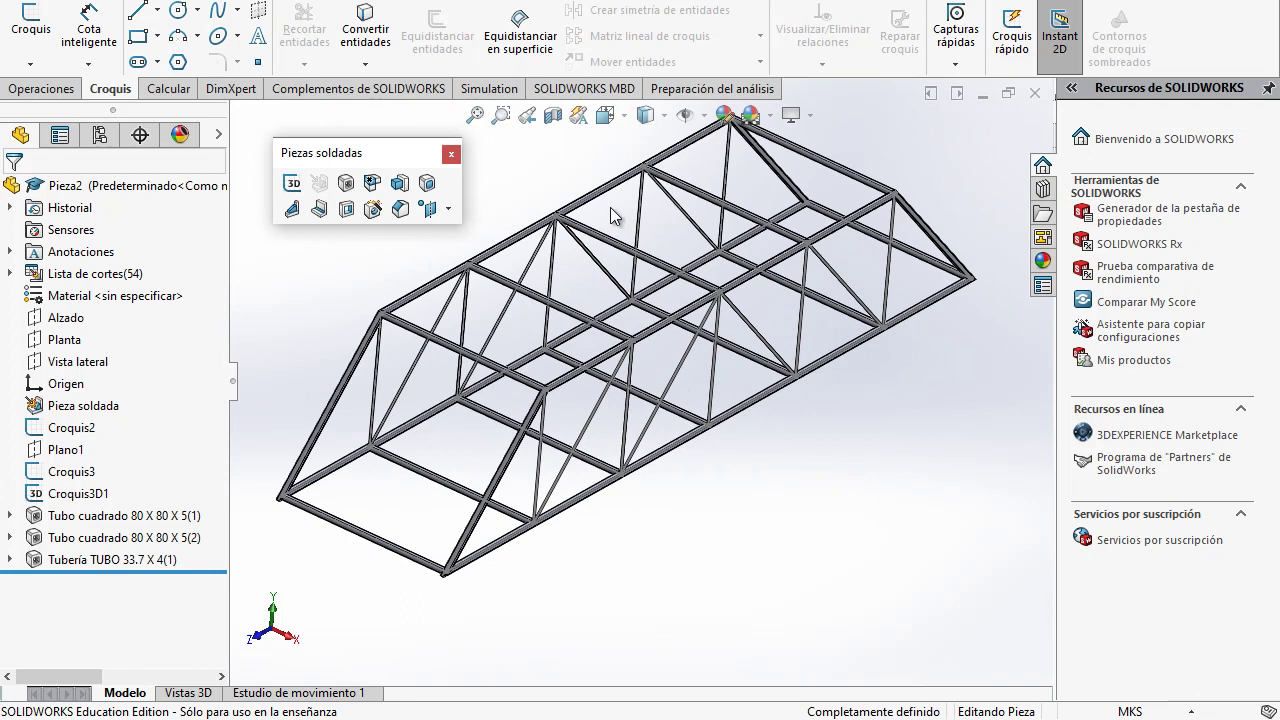
pyautogui.scroll(1, 610, 207)
pyautogui.scroll(-1, 613, 214)
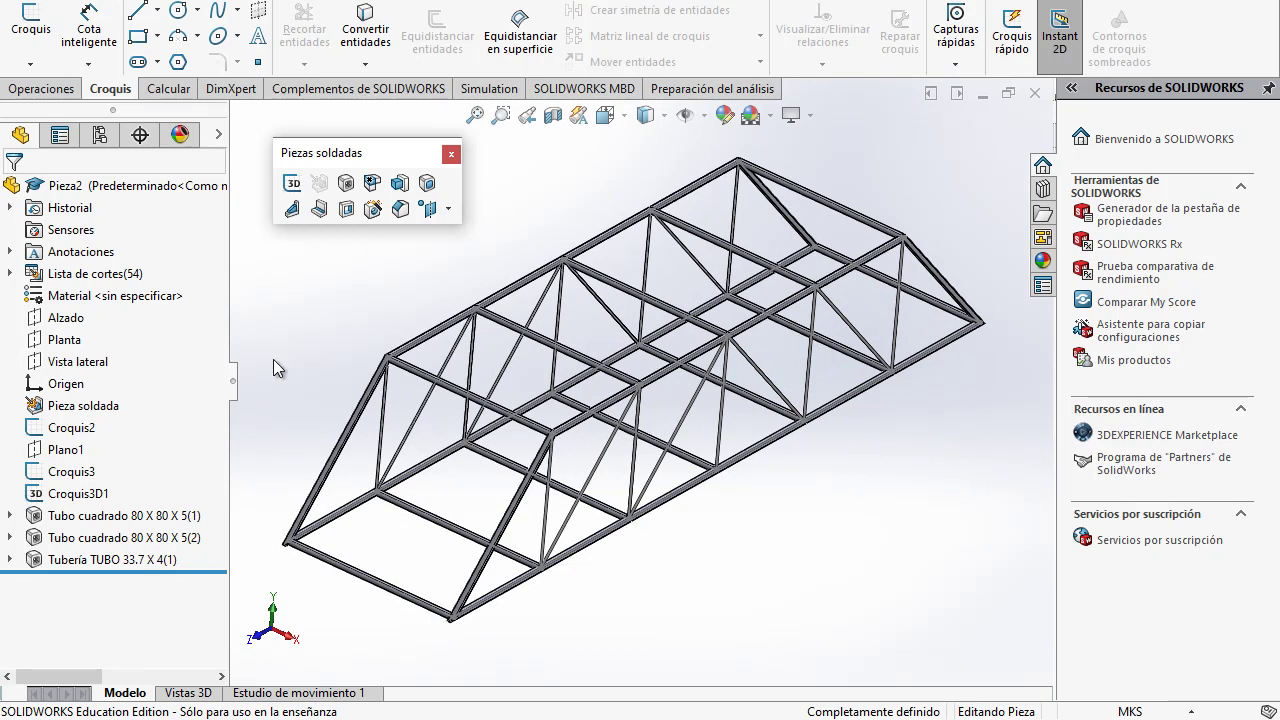
pyautogui.moveTo(407, 163); pyautogui.dragTo(914, 554)
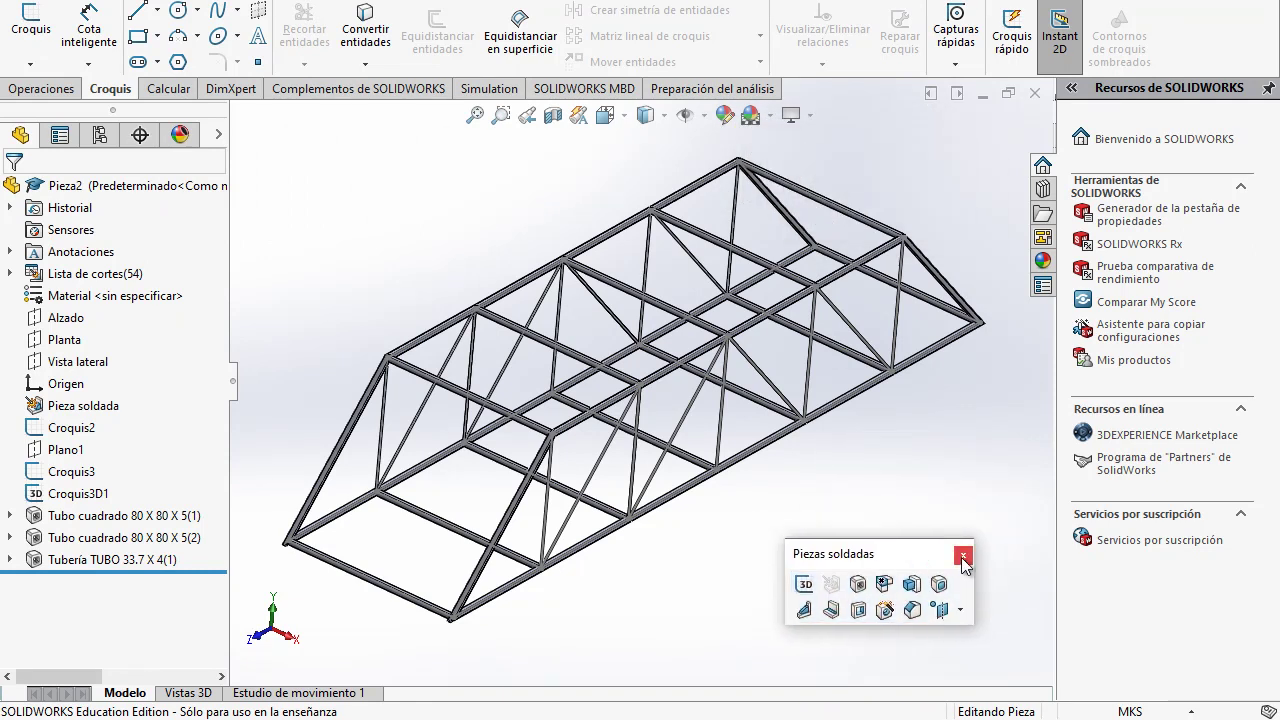
pyautogui.click(963, 557)
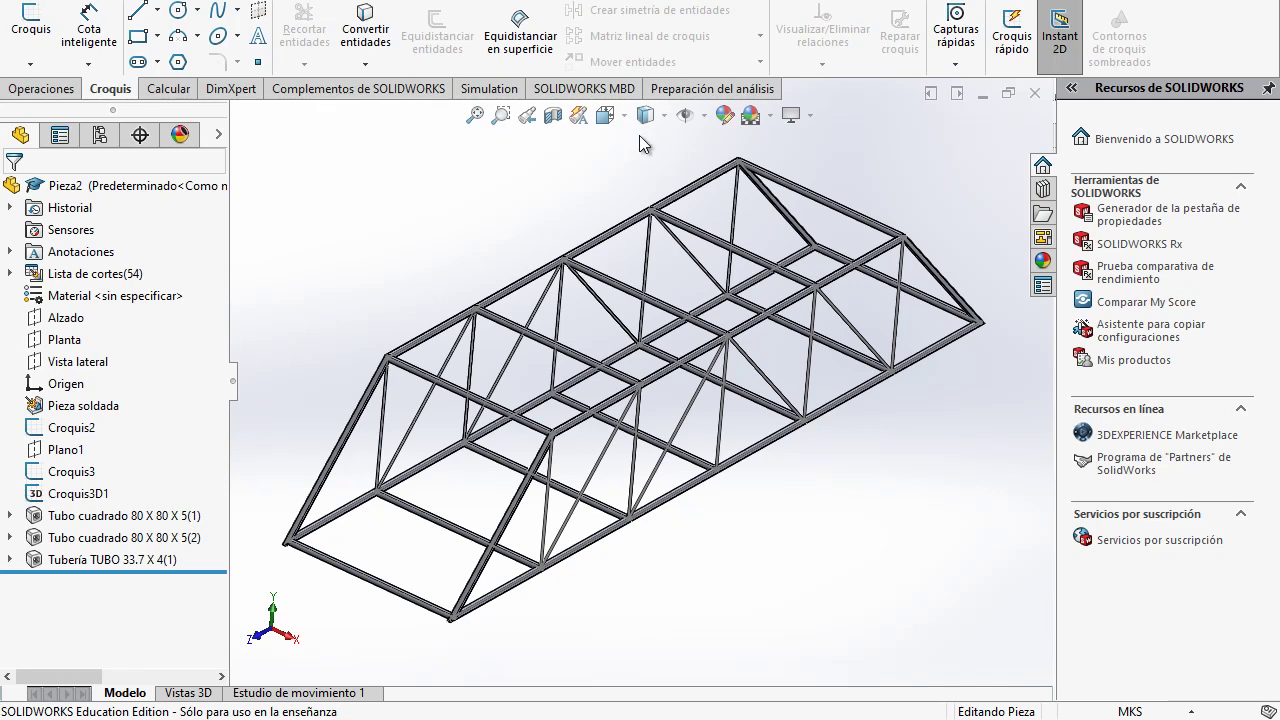
# Step: Create a new static study, Análisis estático 1, from the Simulation tools
pyautogui.click(490, 88)
pyautogui.click(30, 65)
pyautogui.click(45, 86)
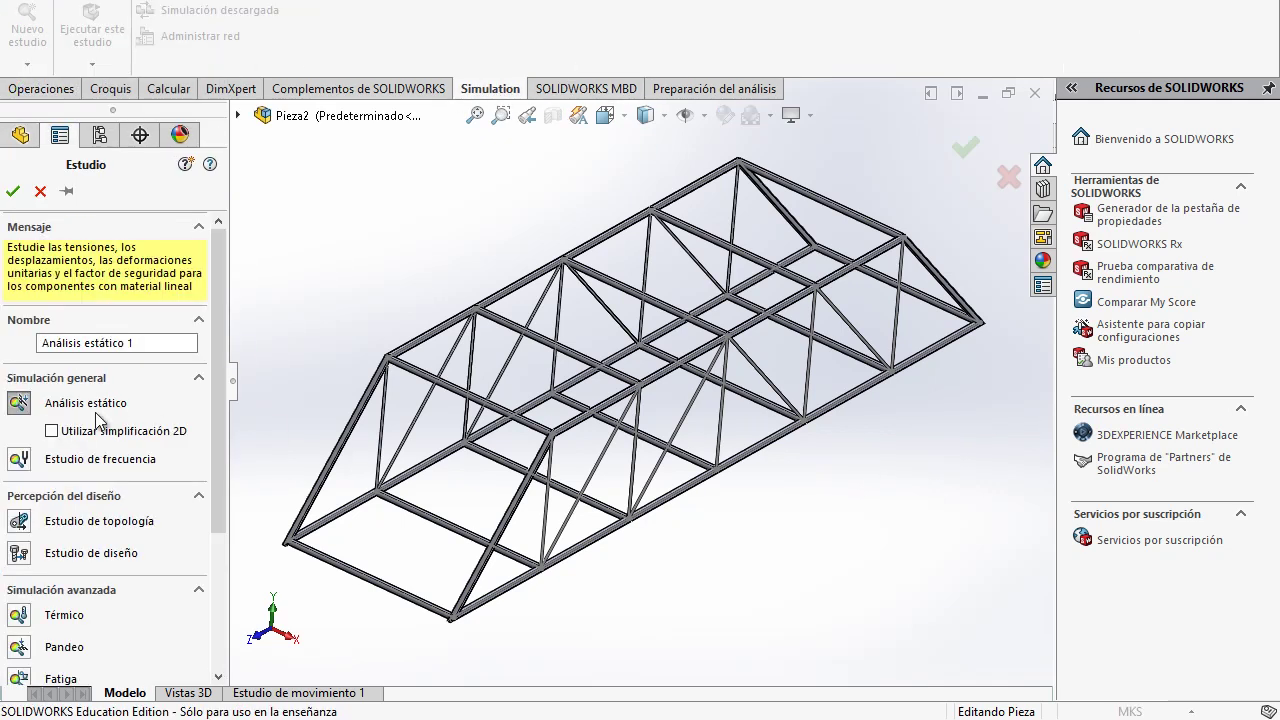
pyautogui.click(13, 191)
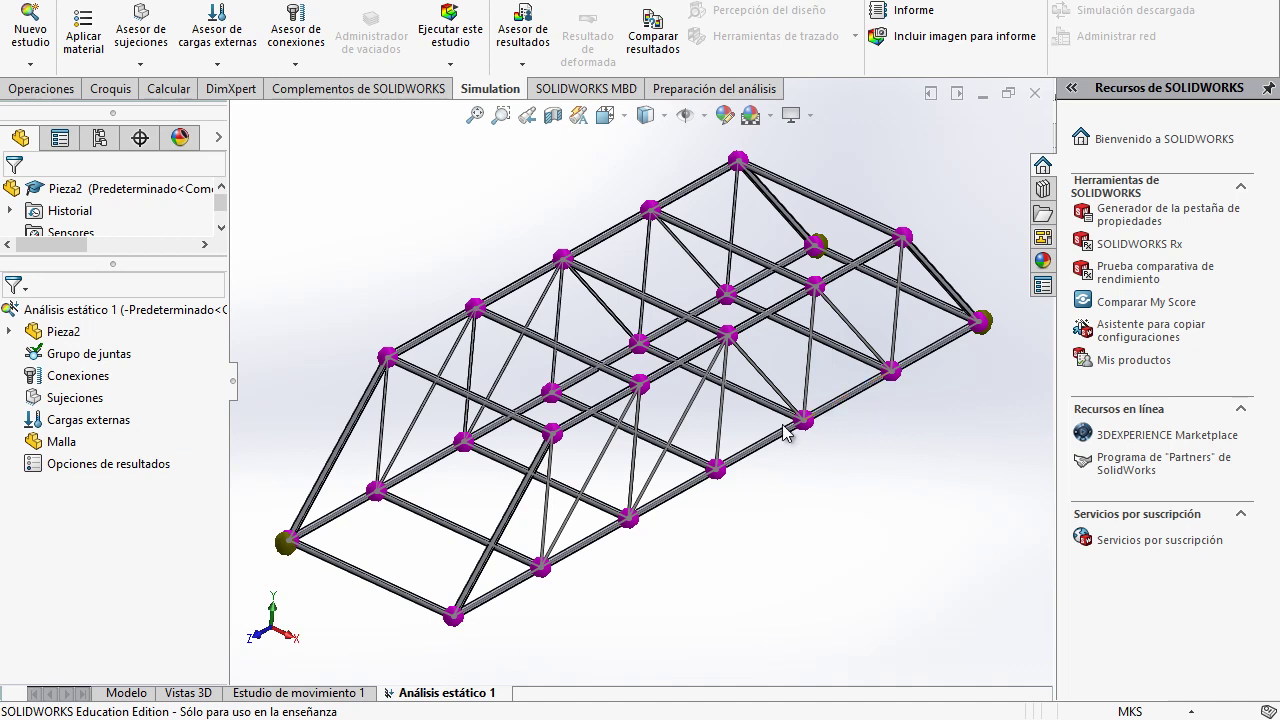
pyautogui.scroll(-10, 971, 339)
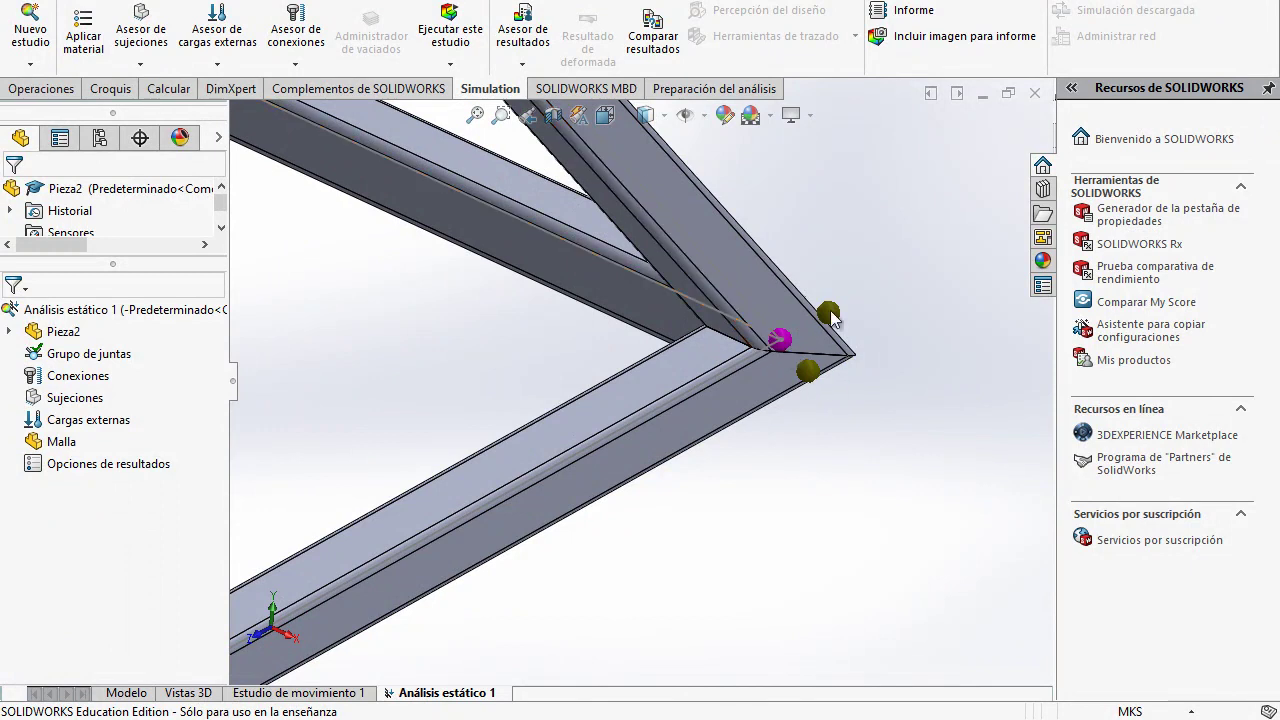
pyautogui.scroll(8, 837, 357)
pyautogui.scroll(-8, 488, 310)
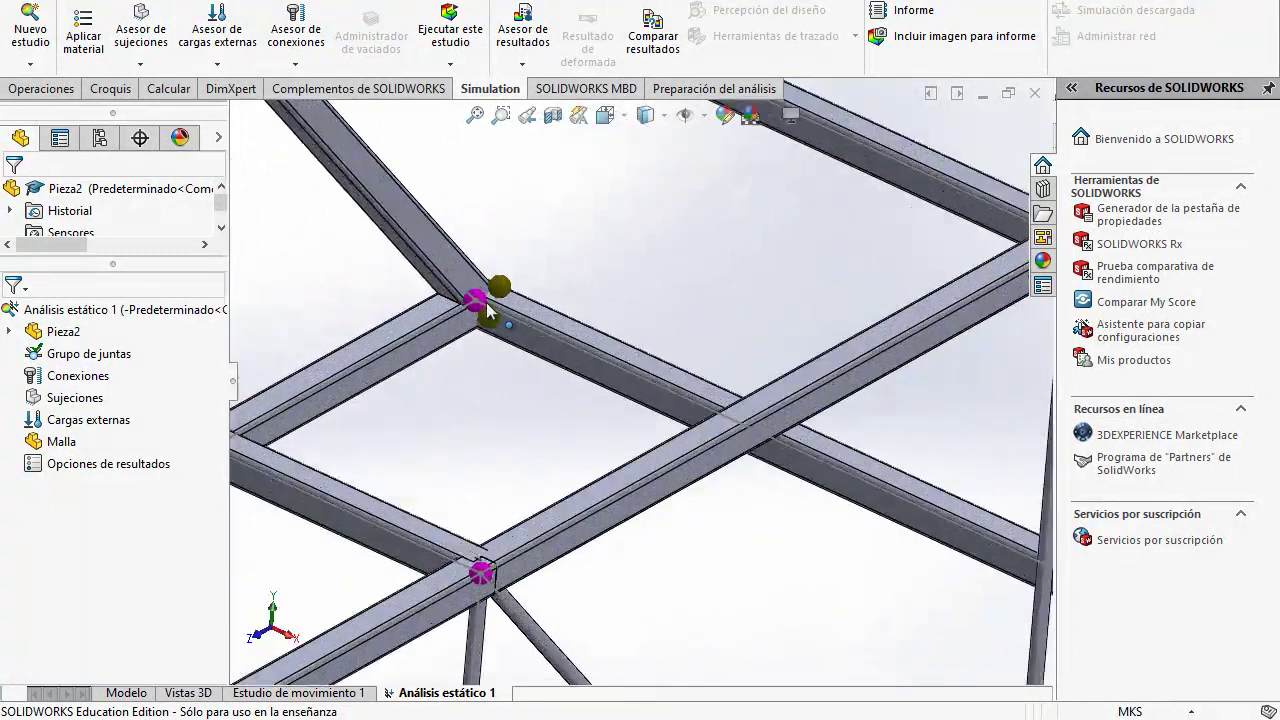
pyautogui.scroll(-5, 478, 308)
pyautogui.scroll(10, 520, 380)
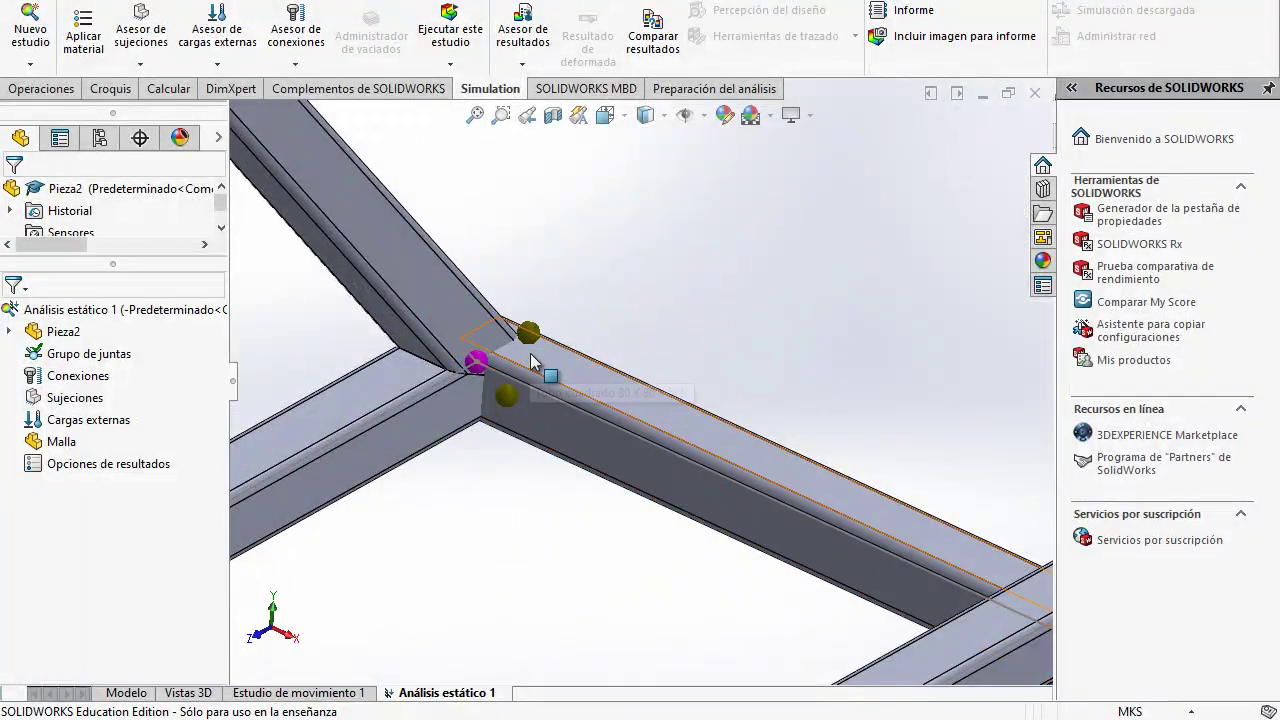
pyautogui.scroll(5, 561, 378)
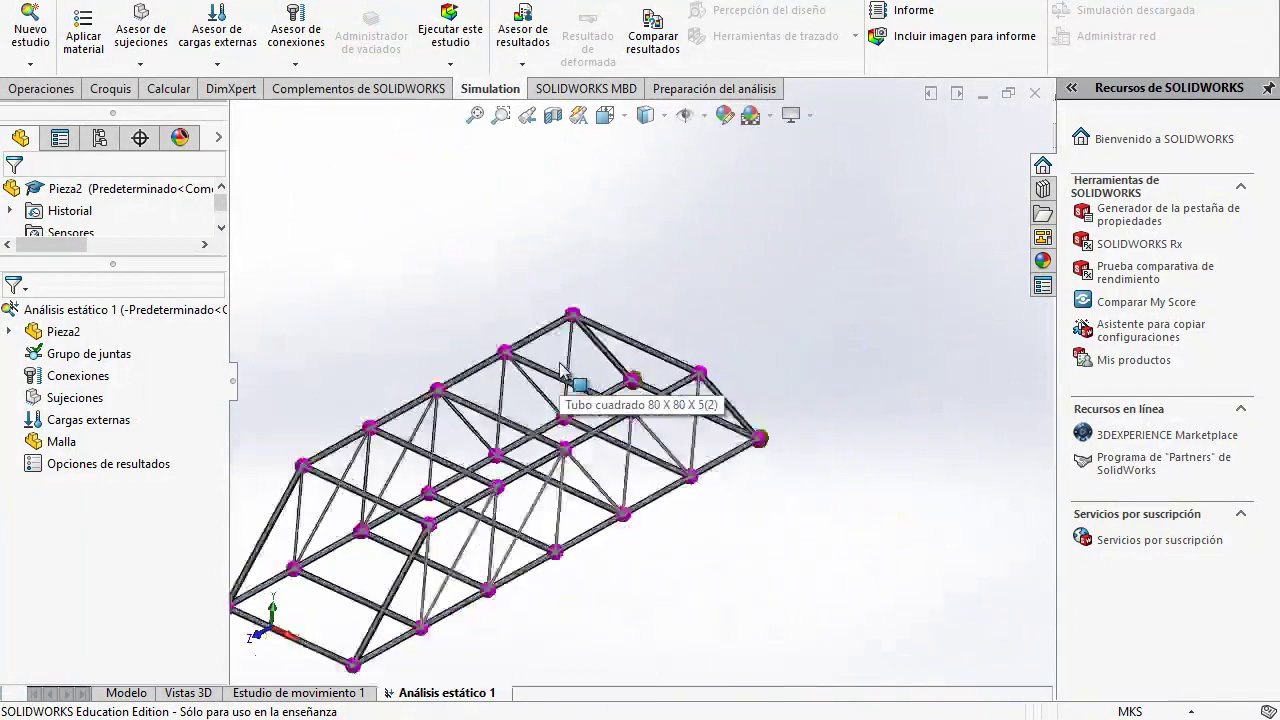
pyautogui.scroll(-2, 515, 555)
pyautogui.scroll(-3, 755, 305)
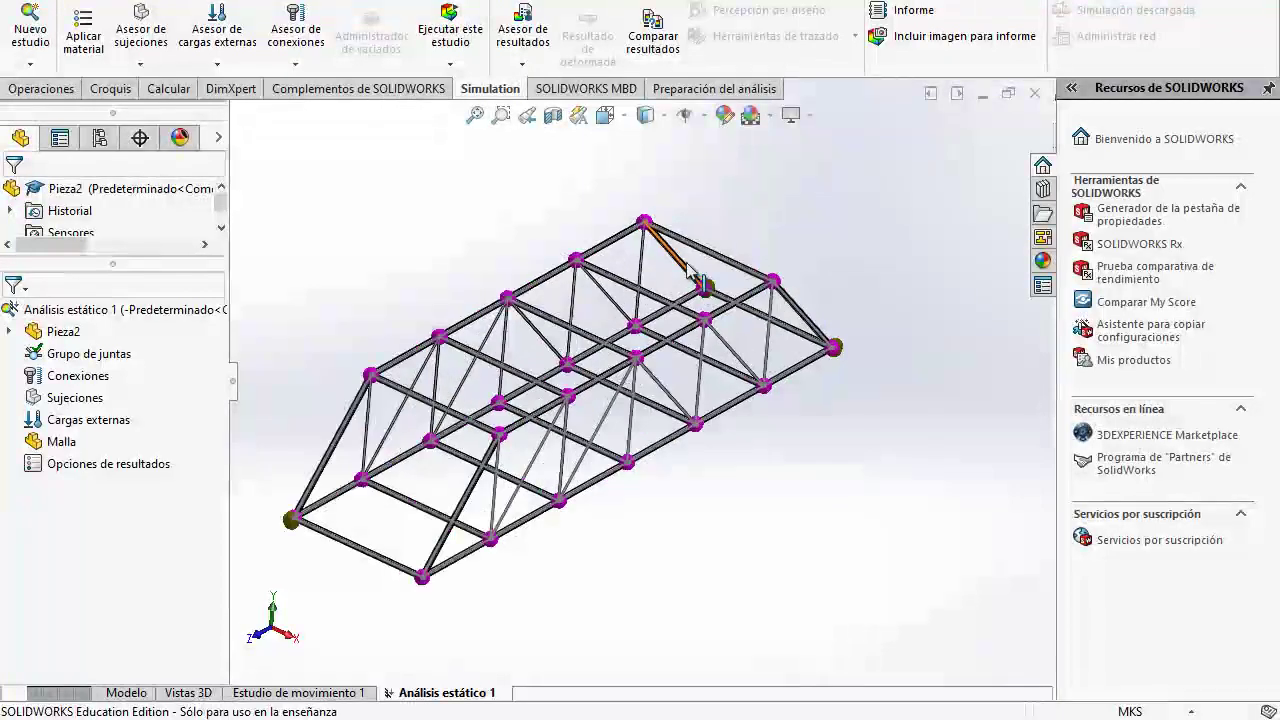
pyautogui.scroll(5, 894, 439)
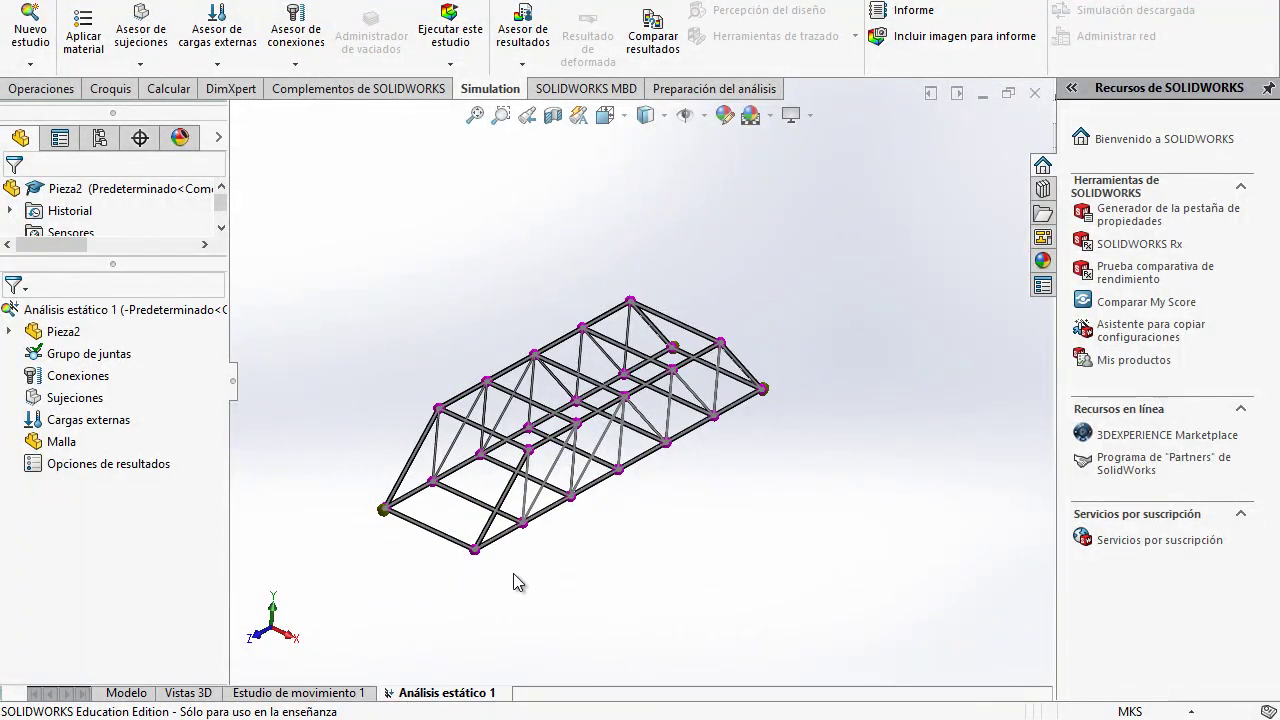
pyautogui.scroll(-2, 500, 535)
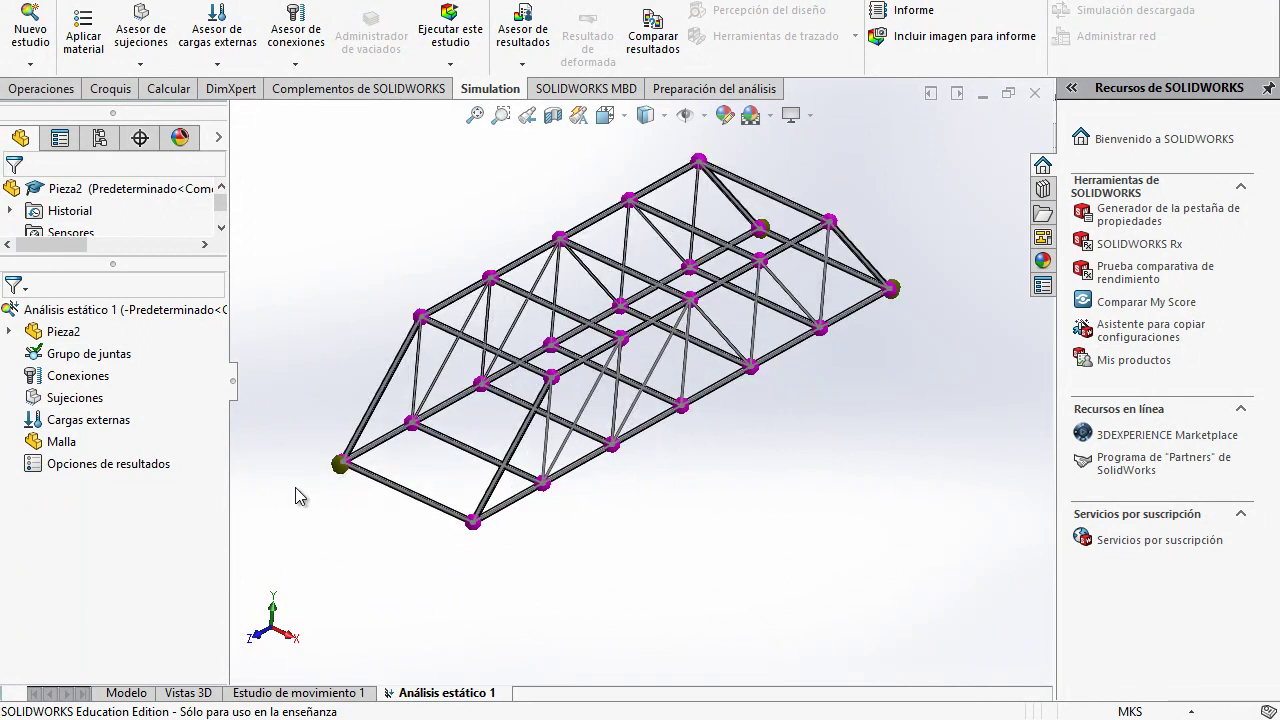
# Step: Apply AISI 1020 steel to all bodies of Pieza2 and close the material dialog
pyautogui.rightClick(56, 332)
pyautogui.click(113, 348)
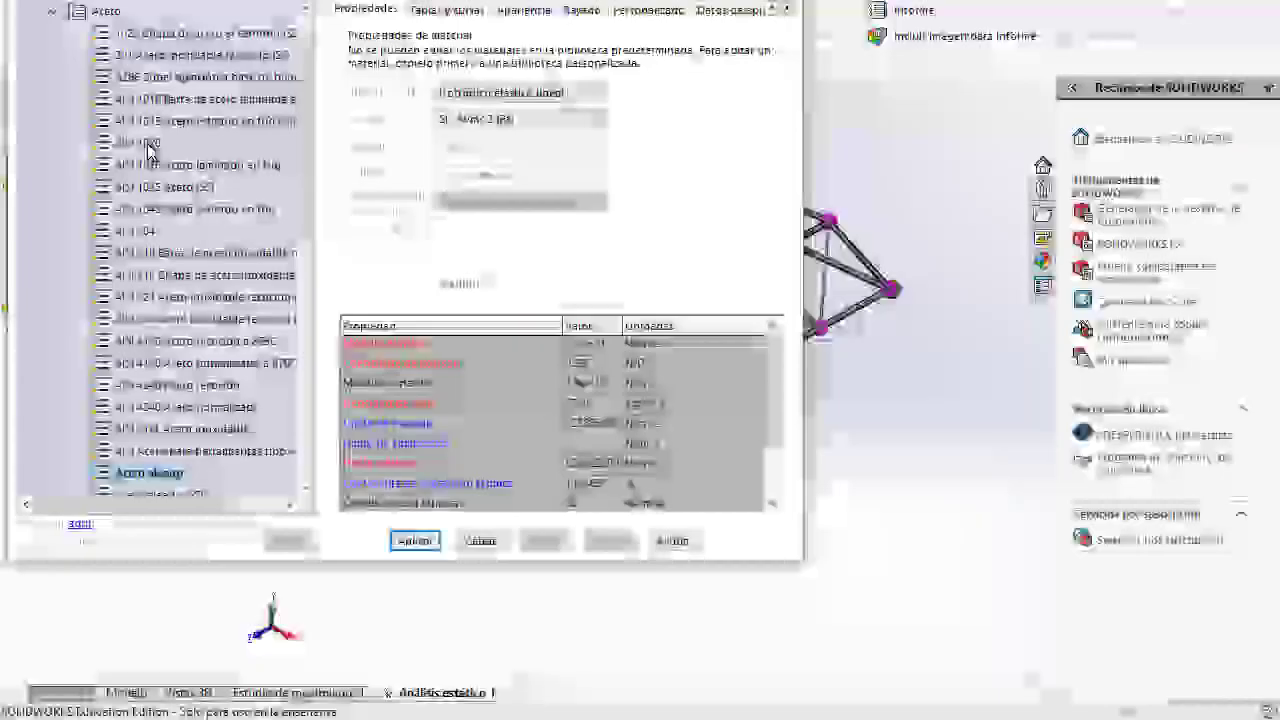
pyautogui.click(138, 143)
pyautogui.click(415, 541)
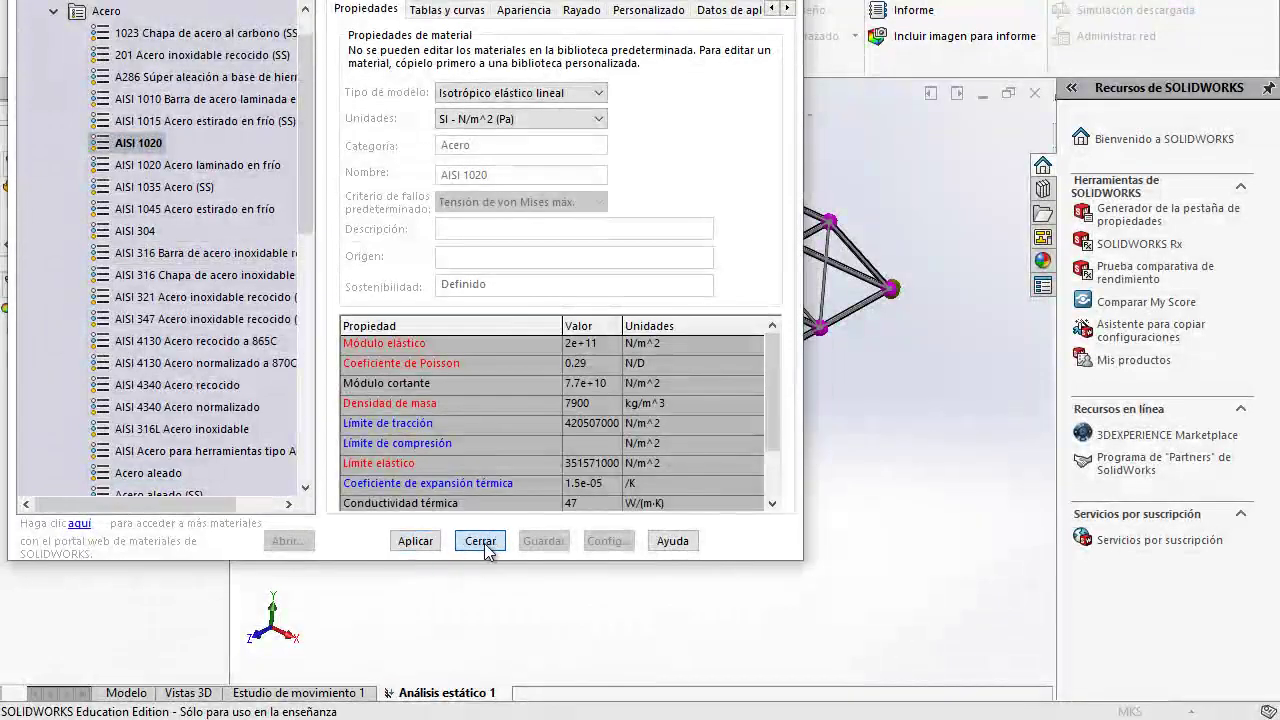
pyautogui.click(481, 541)
# Step: Expand the part's cut list to verify the tube bodies, then collapse it
pyautogui.doubleClick(50, 331)
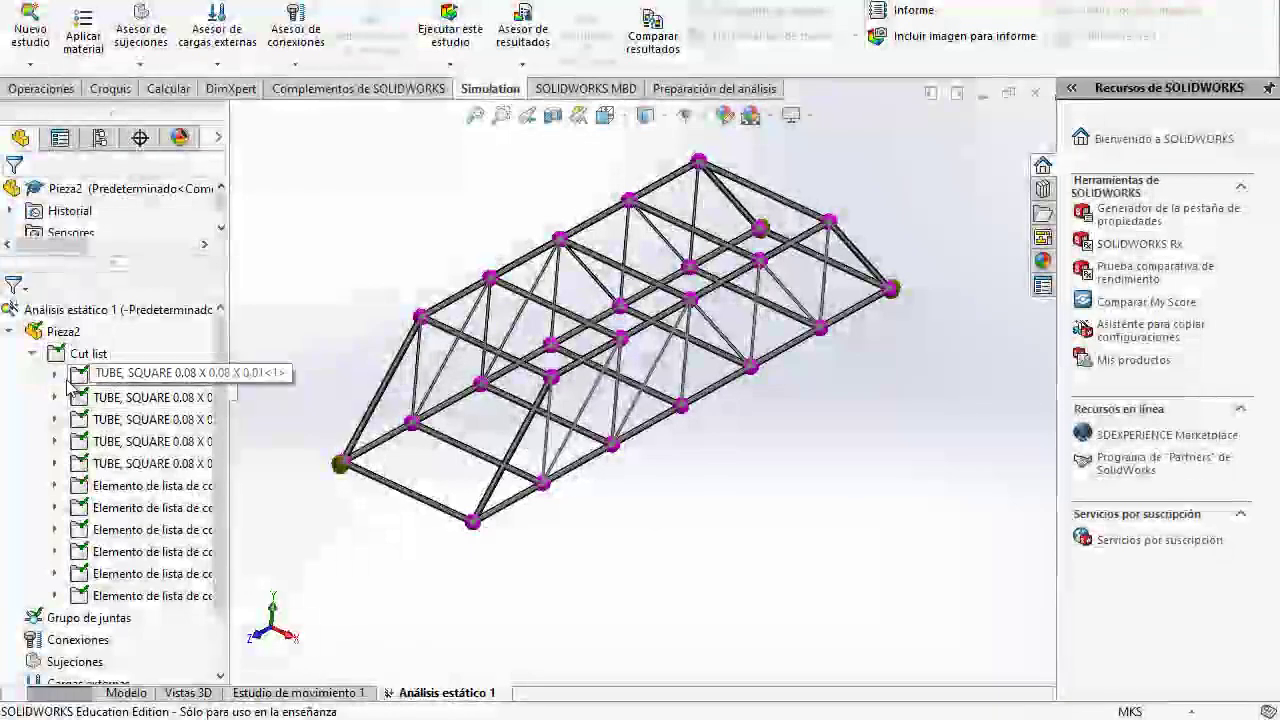
pyautogui.click(55, 375)
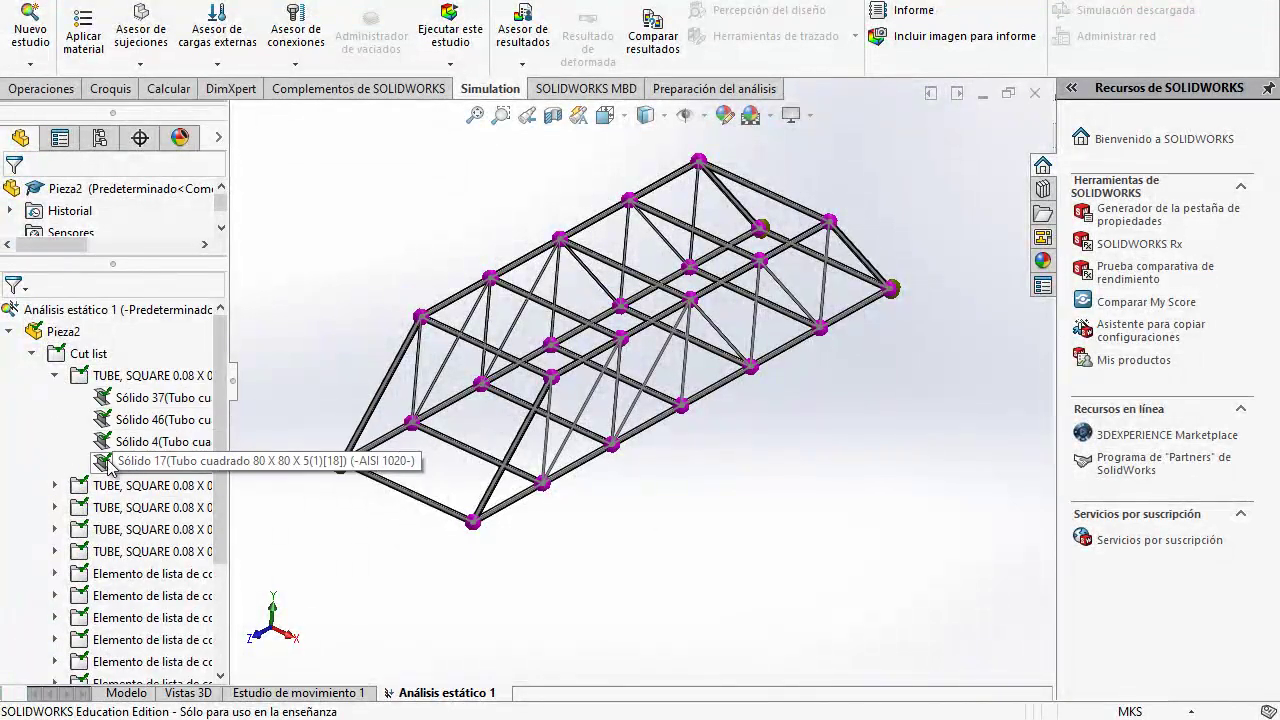
pyautogui.click(10, 333)
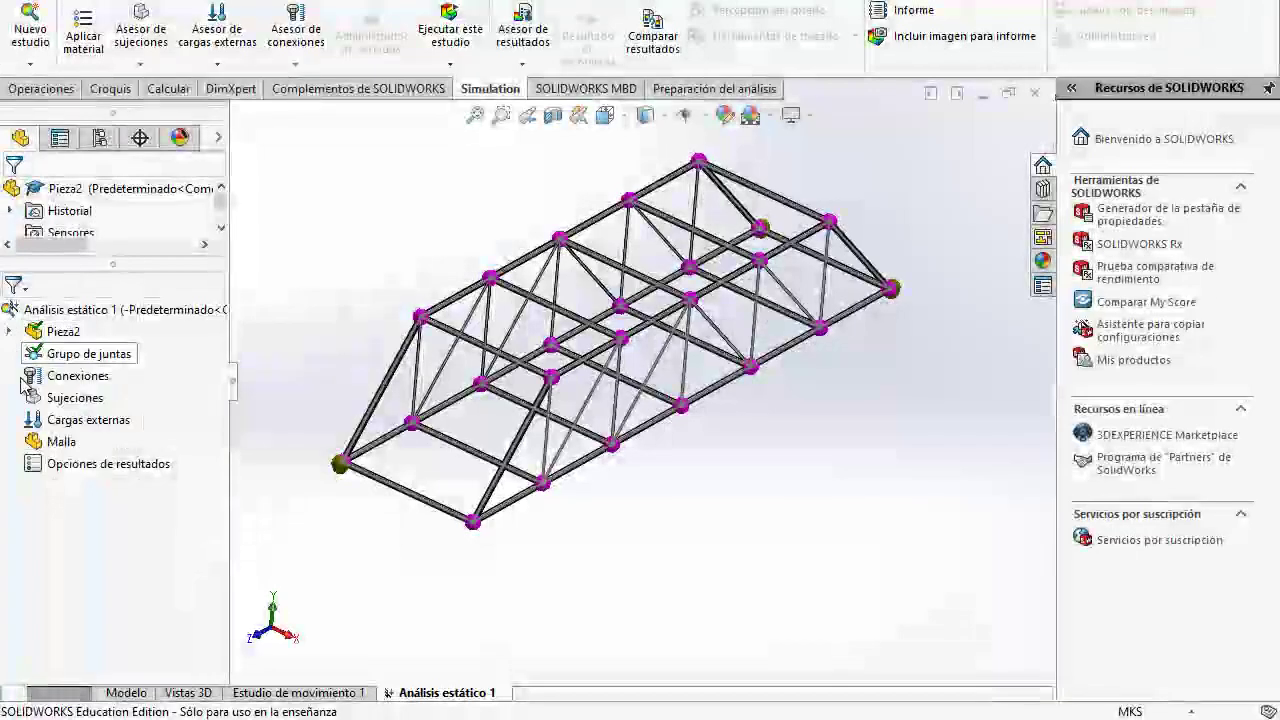
# Step: Begin an immovable fixed-geometry fixture (no translation)
pyautogui.rightClick(78, 400)
pyautogui.click(200, 446)
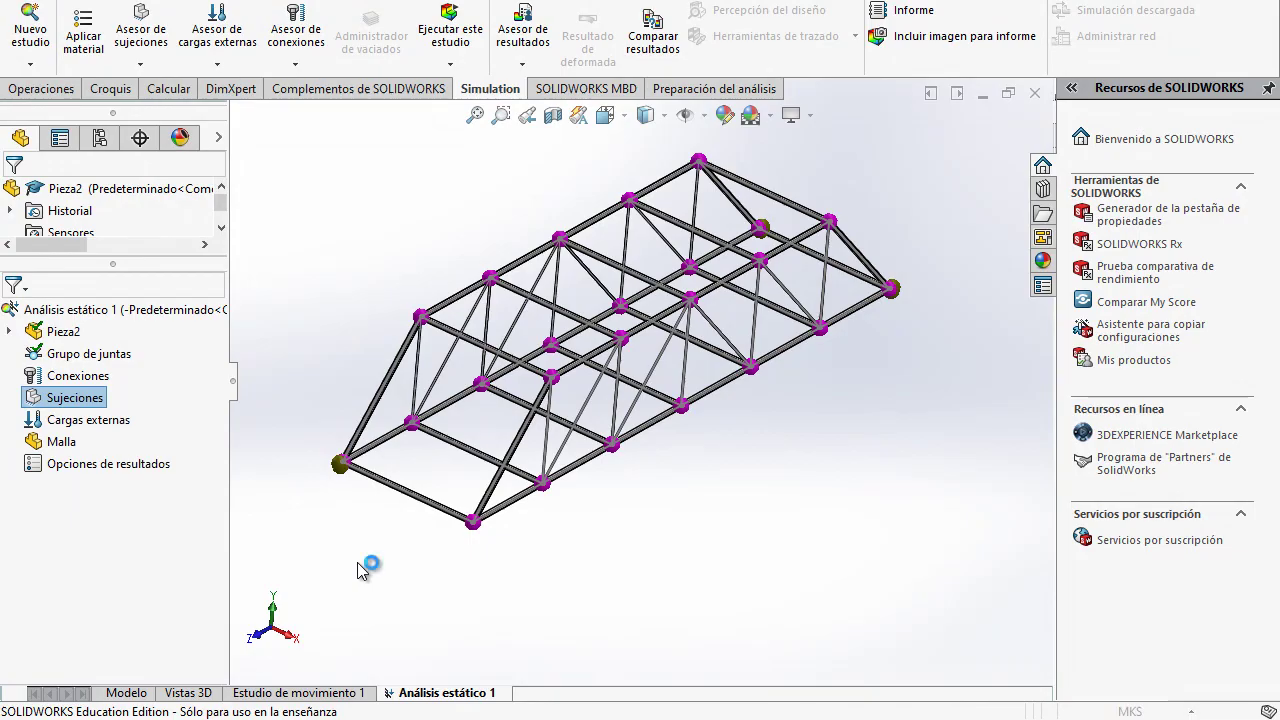
pyautogui.click(20, 438)
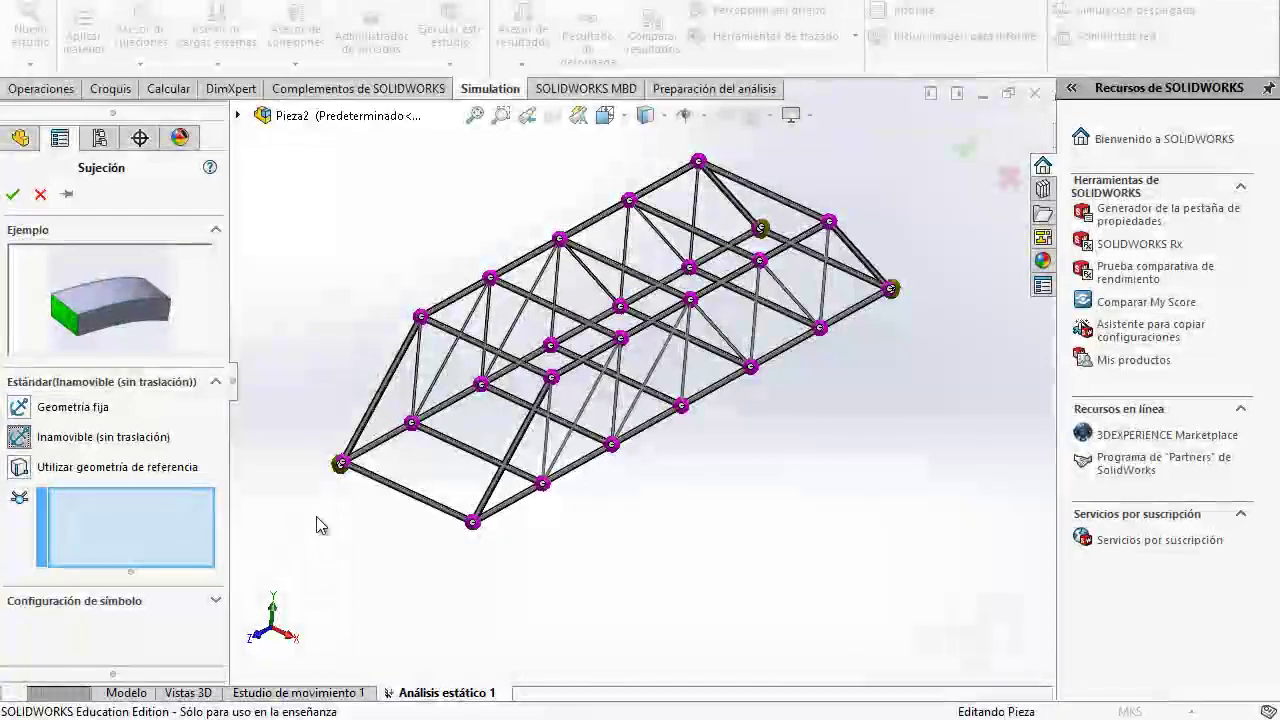
# Step: Discard that fixture and open the study's Grupo de juntas for editing
pyautogui.click(40, 194)
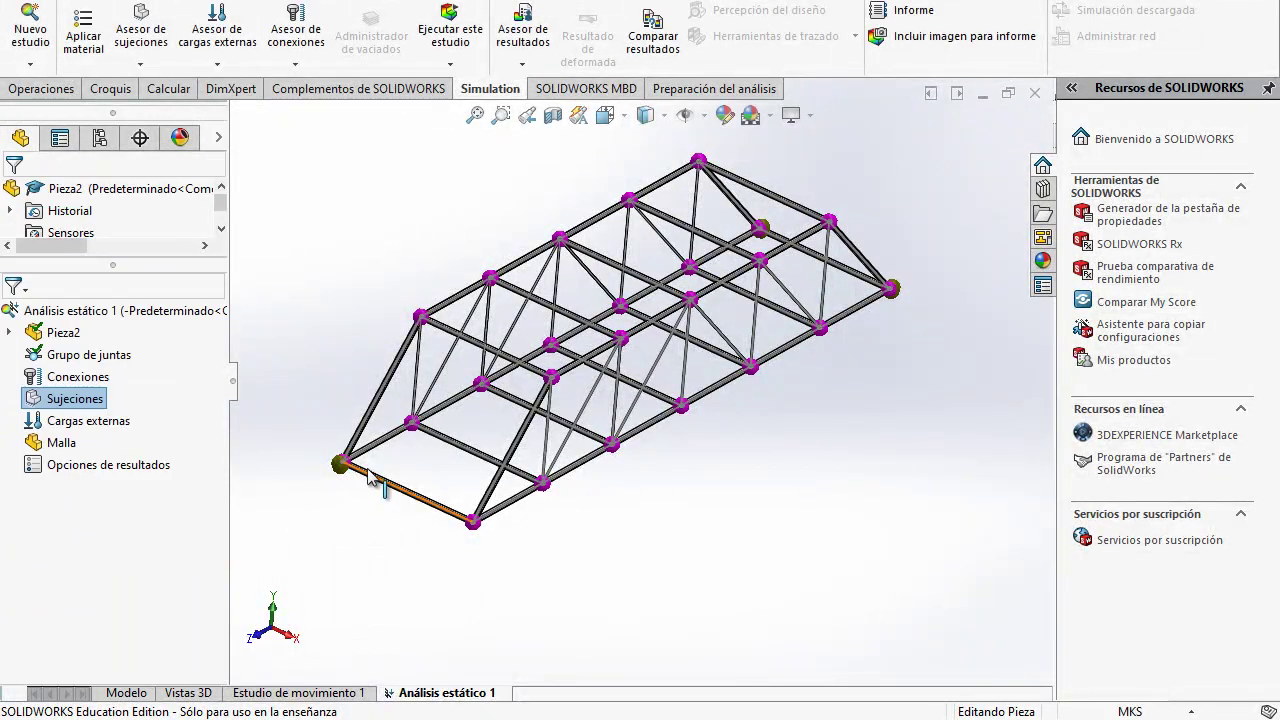
pyautogui.click(101, 358)
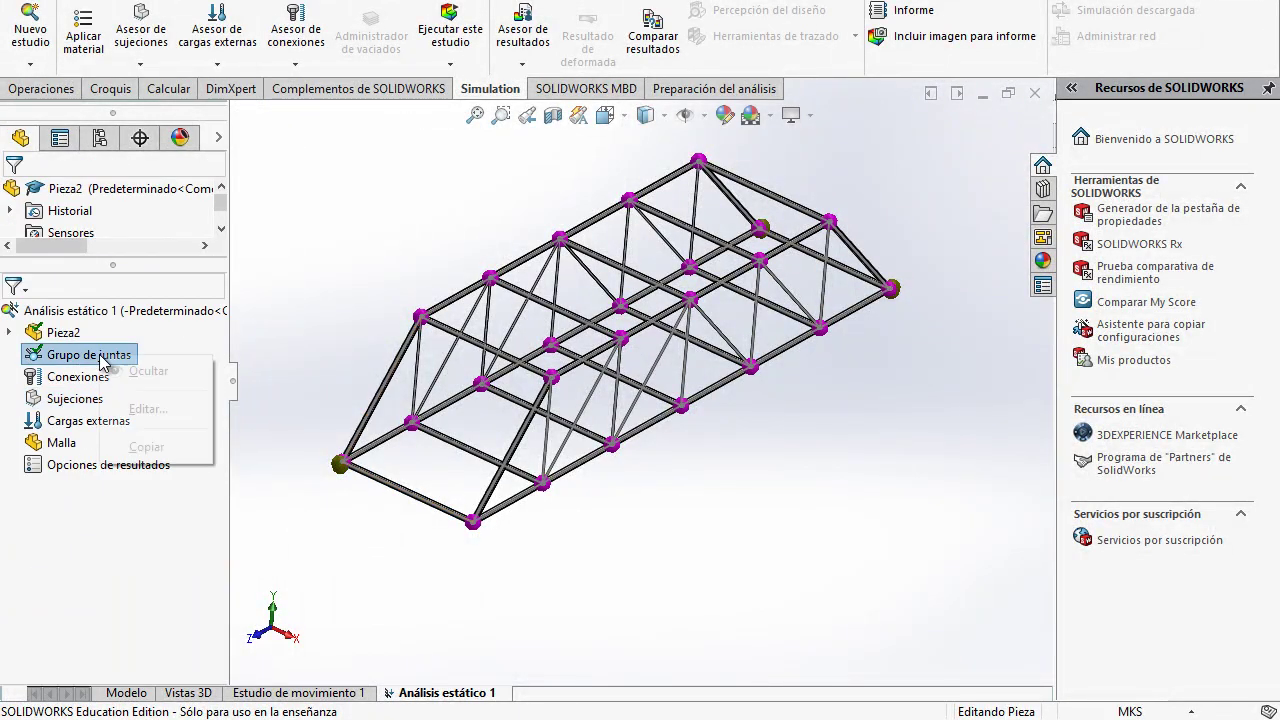
pyautogui.click(147, 409)
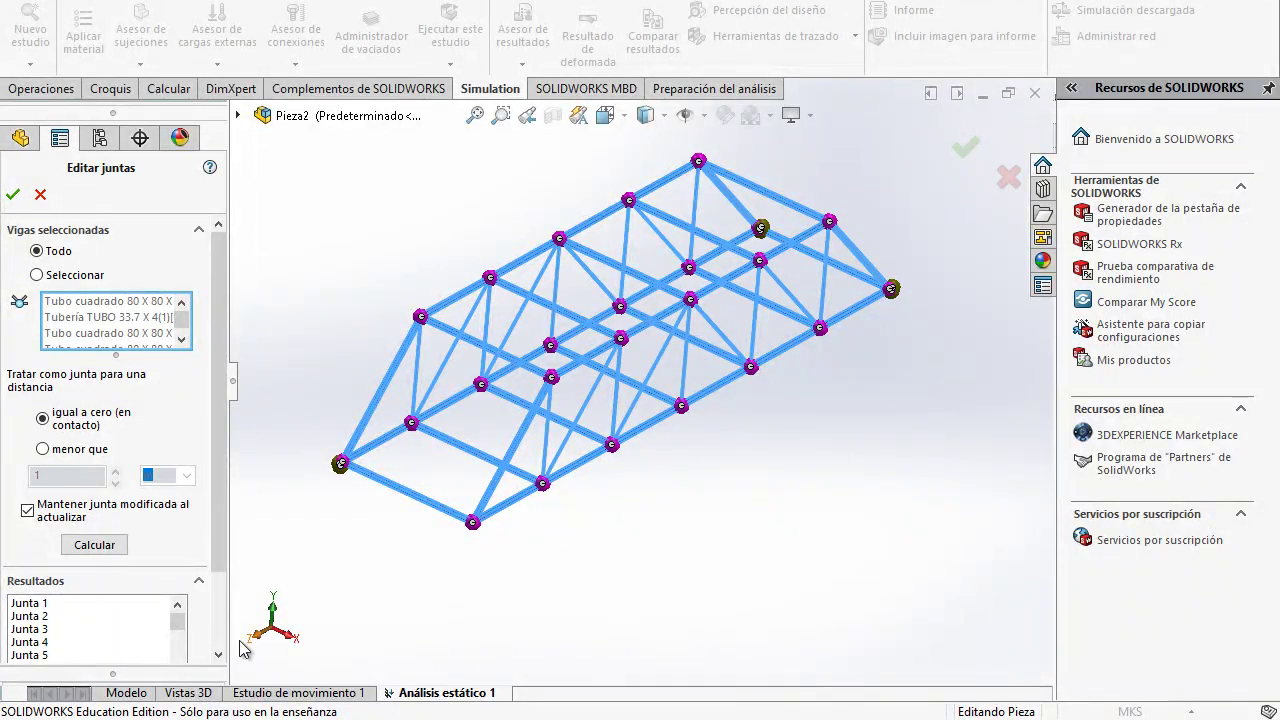
# Step: Recalculate joints treating beams closer than 0.5 m as joined, without keeping modified joints
pyautogui.moveTo(216, 440); pyautogui.dragTo(216, 540)
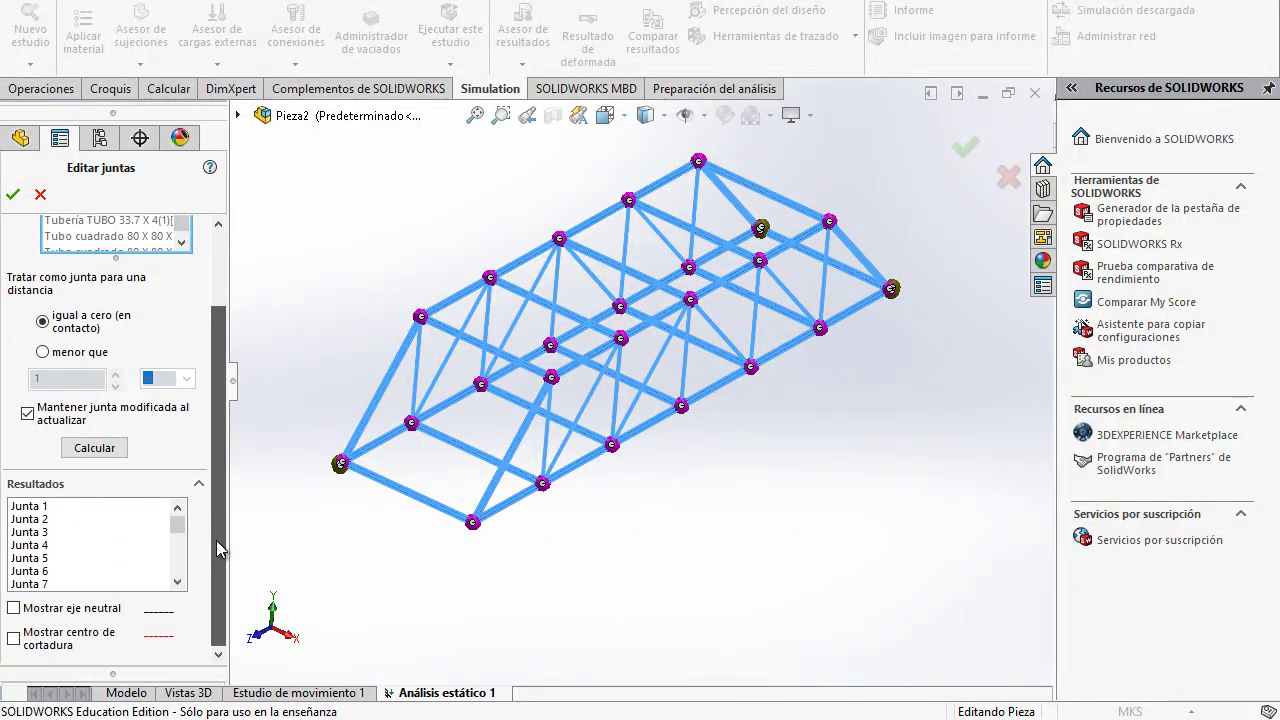
pyautogui.click(72, 352)
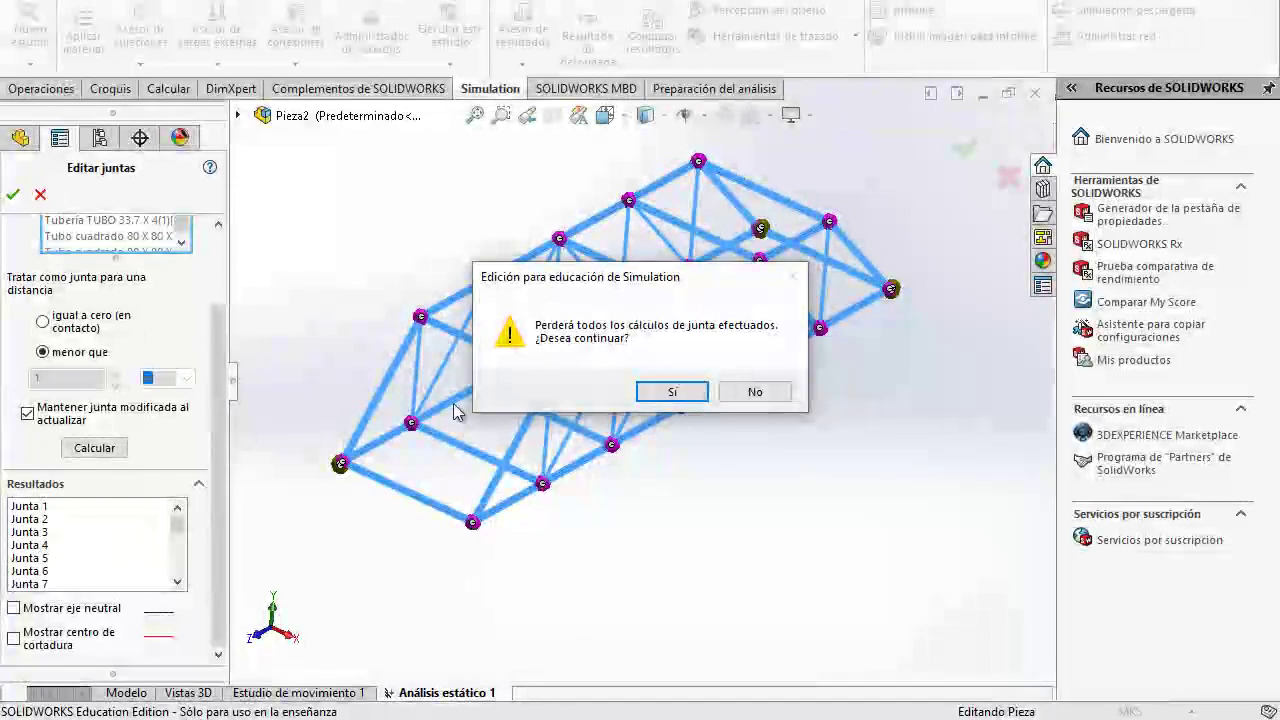
pyautogui.click(674, 393)
pyautogui.click(94, 447)
pyautogui.click(66, 464)
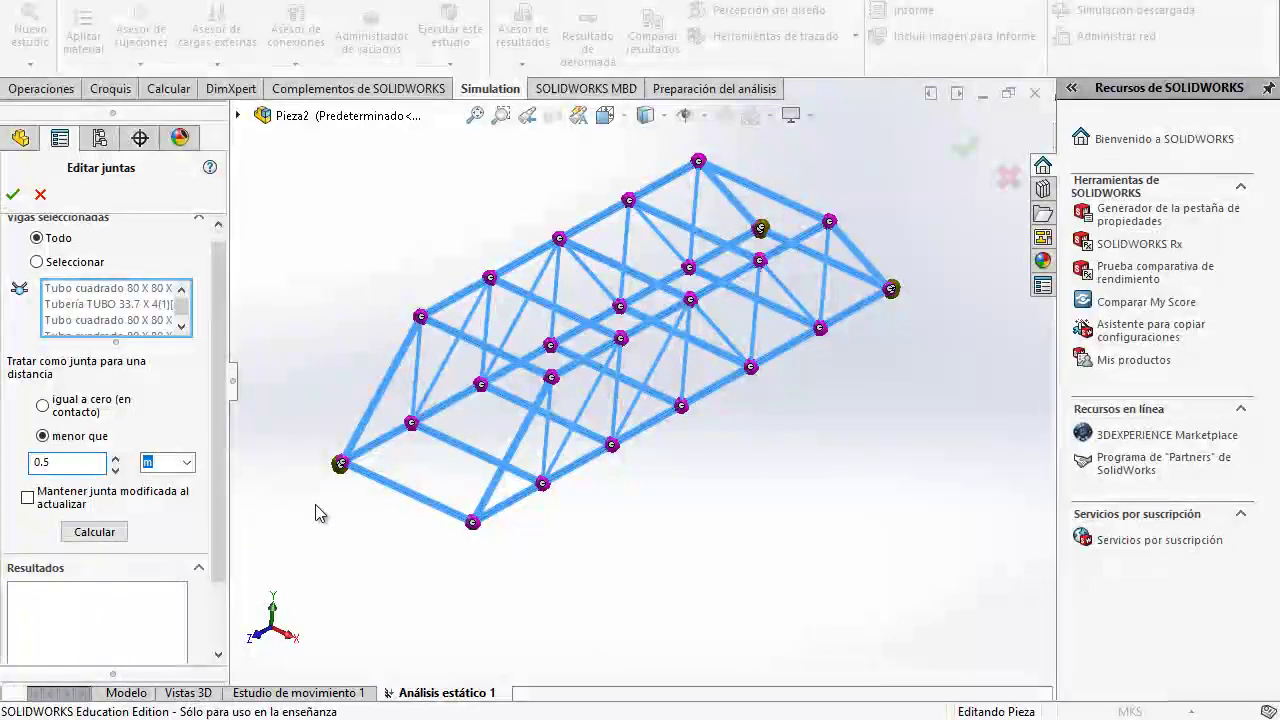
pyautogui.scroll(-3, 127, 503)
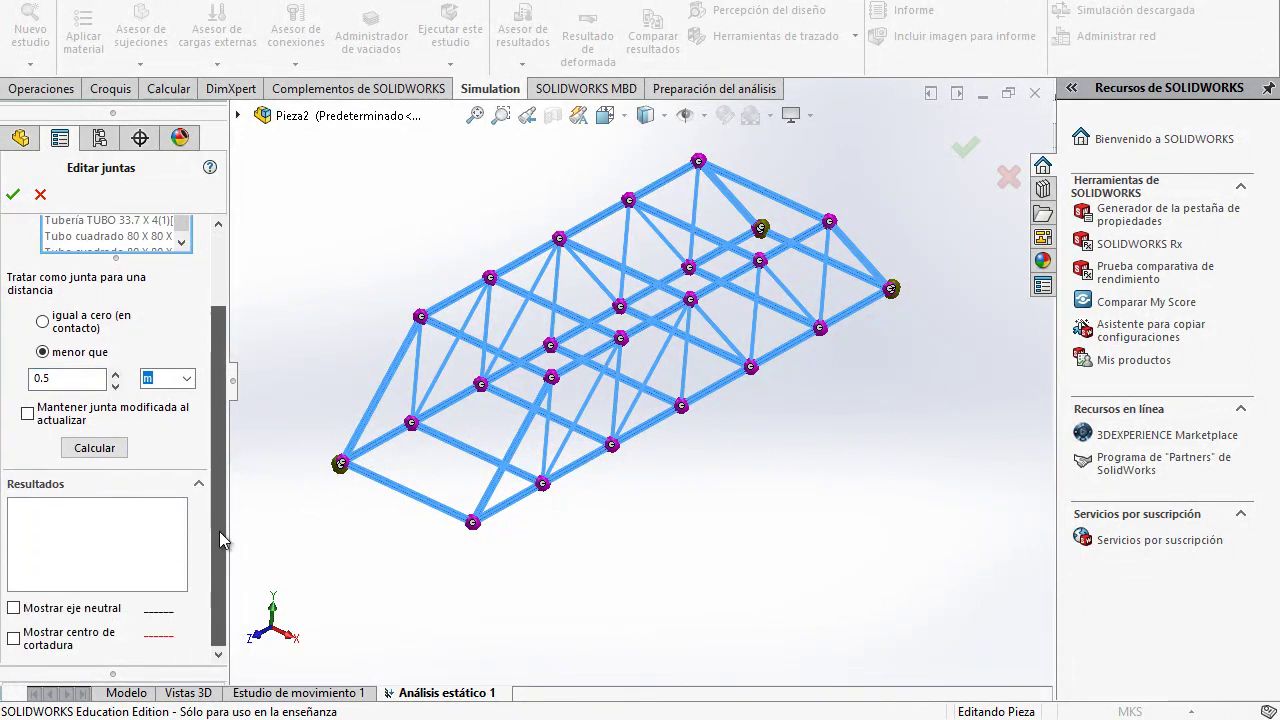
pyautogui.click(94, 448)
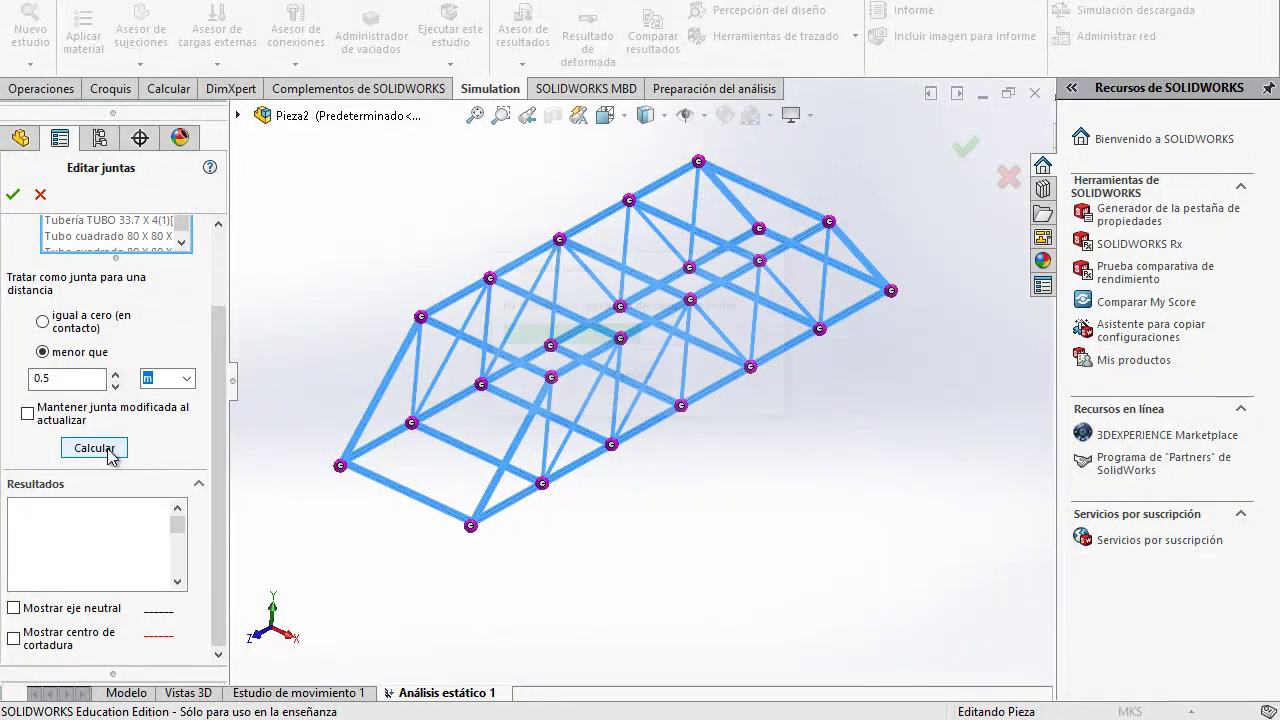
pyautogui.moveTo(177, 525); pyautogui.dragTo(178, 550)
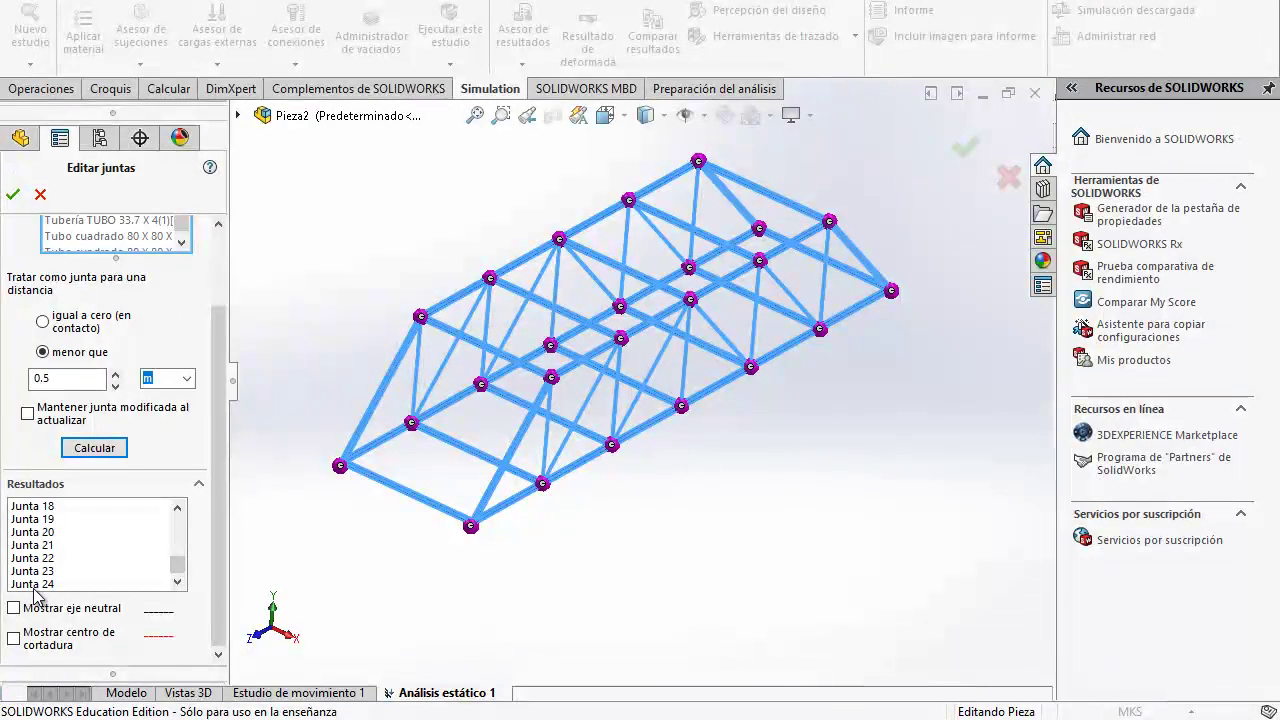
pyautogui.moveTo(175, 574); pyautogui.dragTo(175, 508)
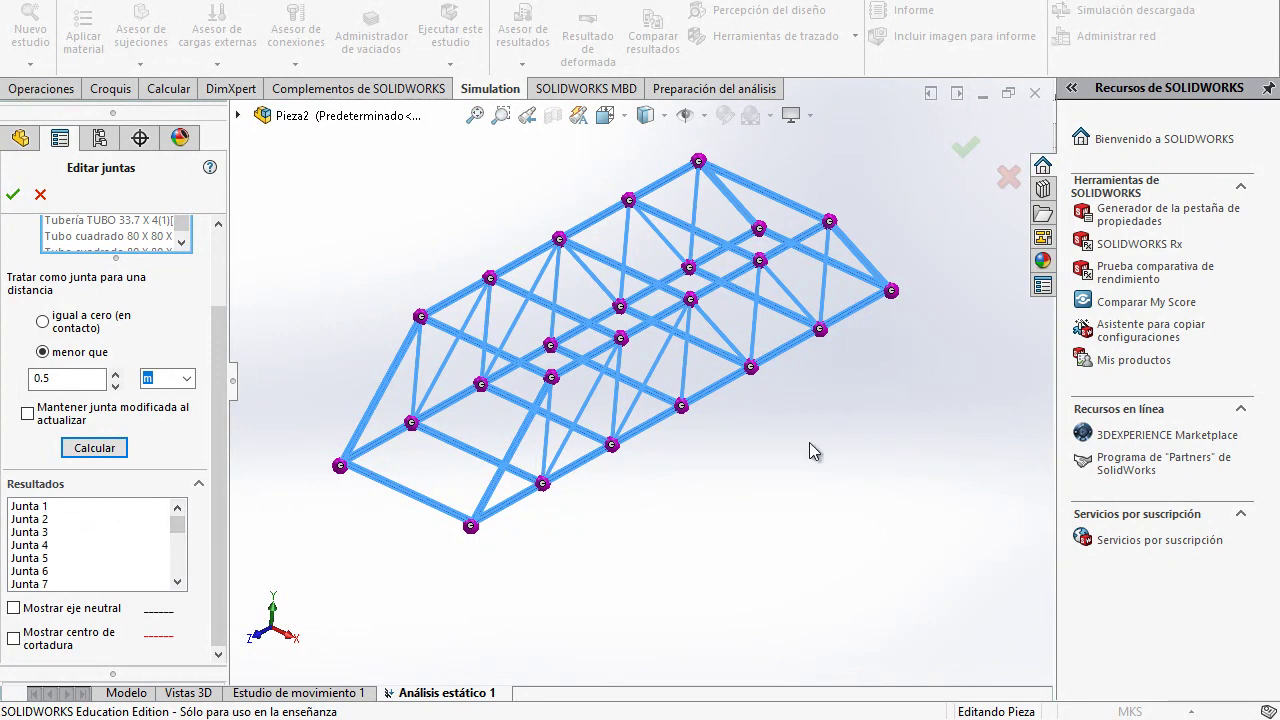
# Step: Inspect the recalculated joints, accept the joint group and acknowledge the warning, then fit the view
pyautogui.scroll(-3, 376, 478)
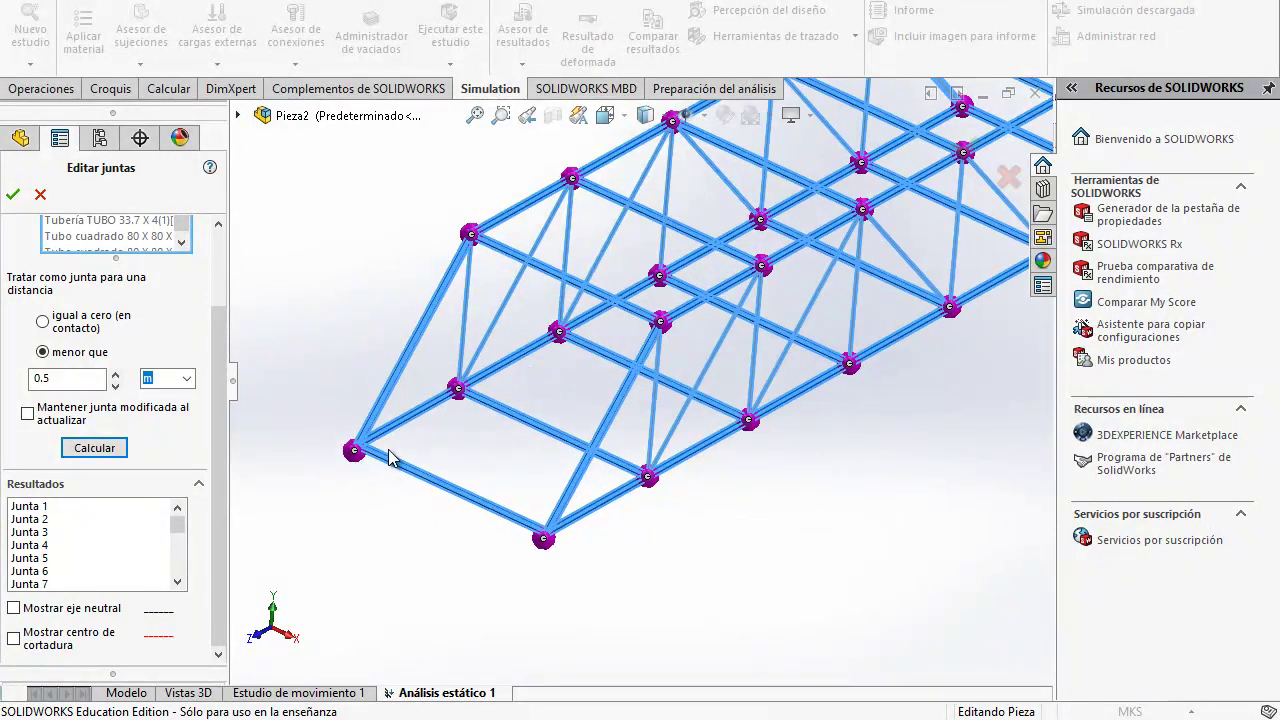
pyautogui.scroll(-6, 390, 458)
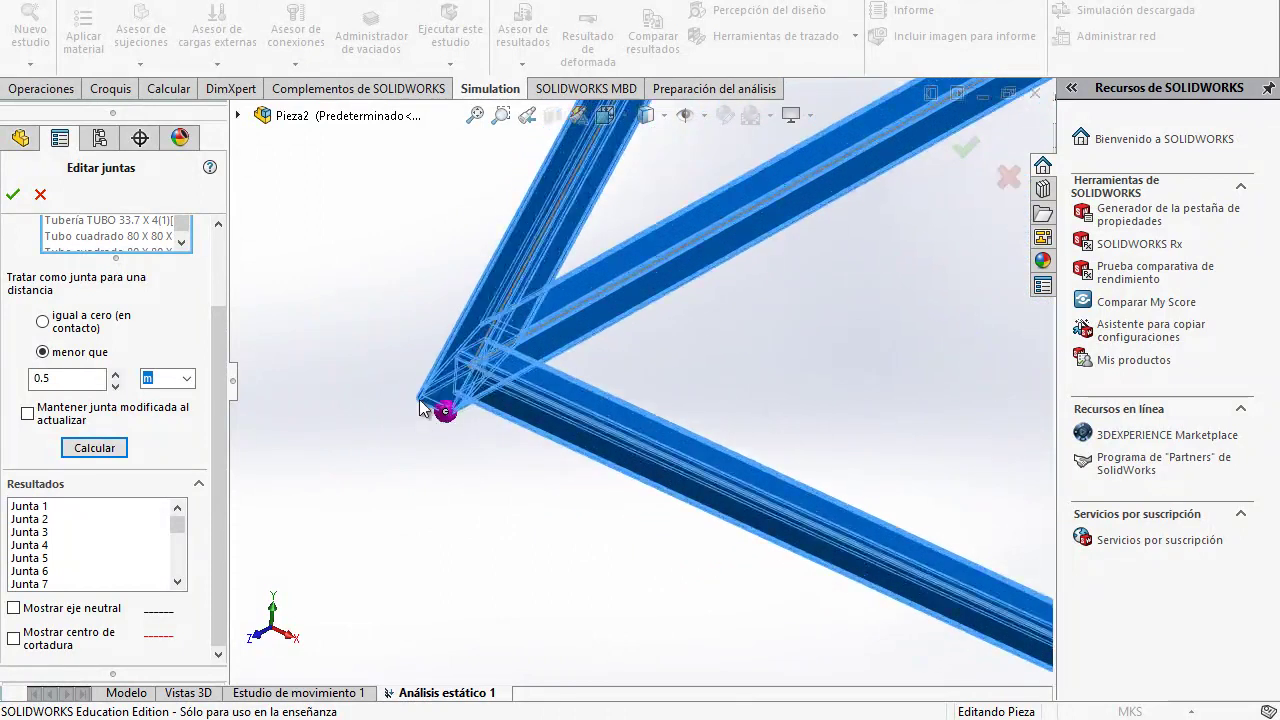
pyautogui.scroll(-2, 420, 407)
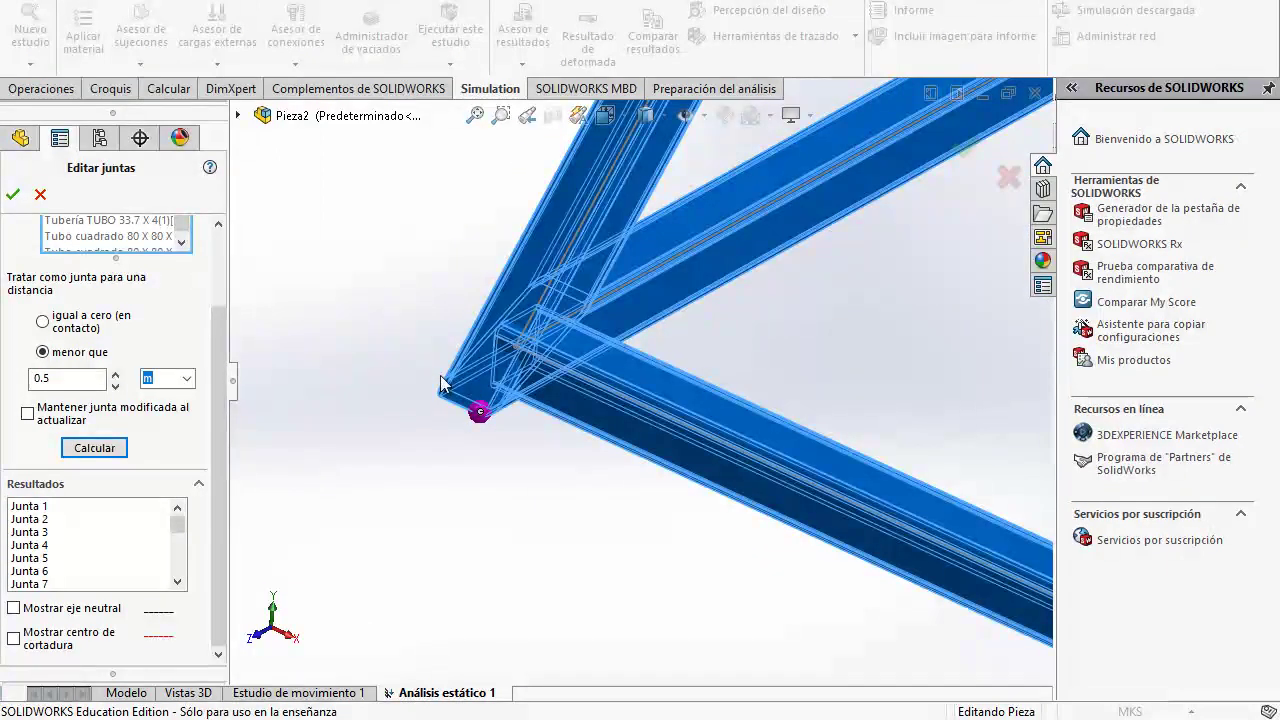
pyautogui.scroll(10, 622, 475)
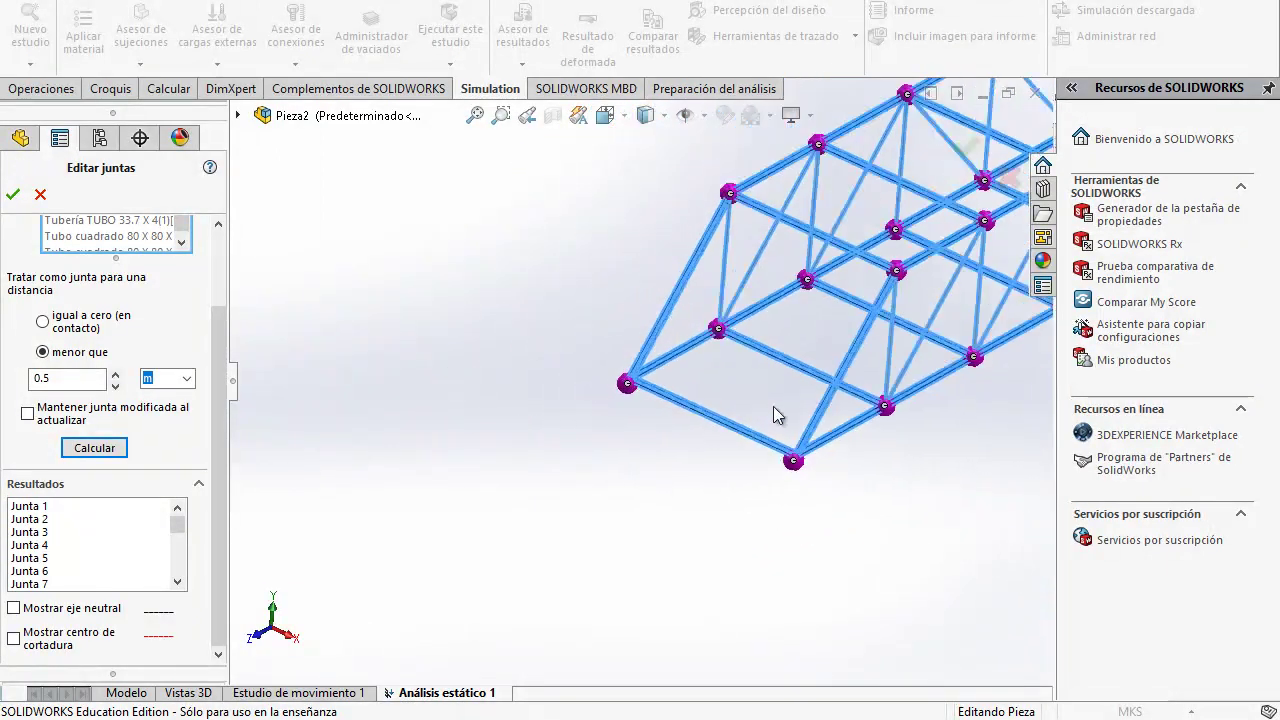
pyautogui.scroll(-8, 780, 383)
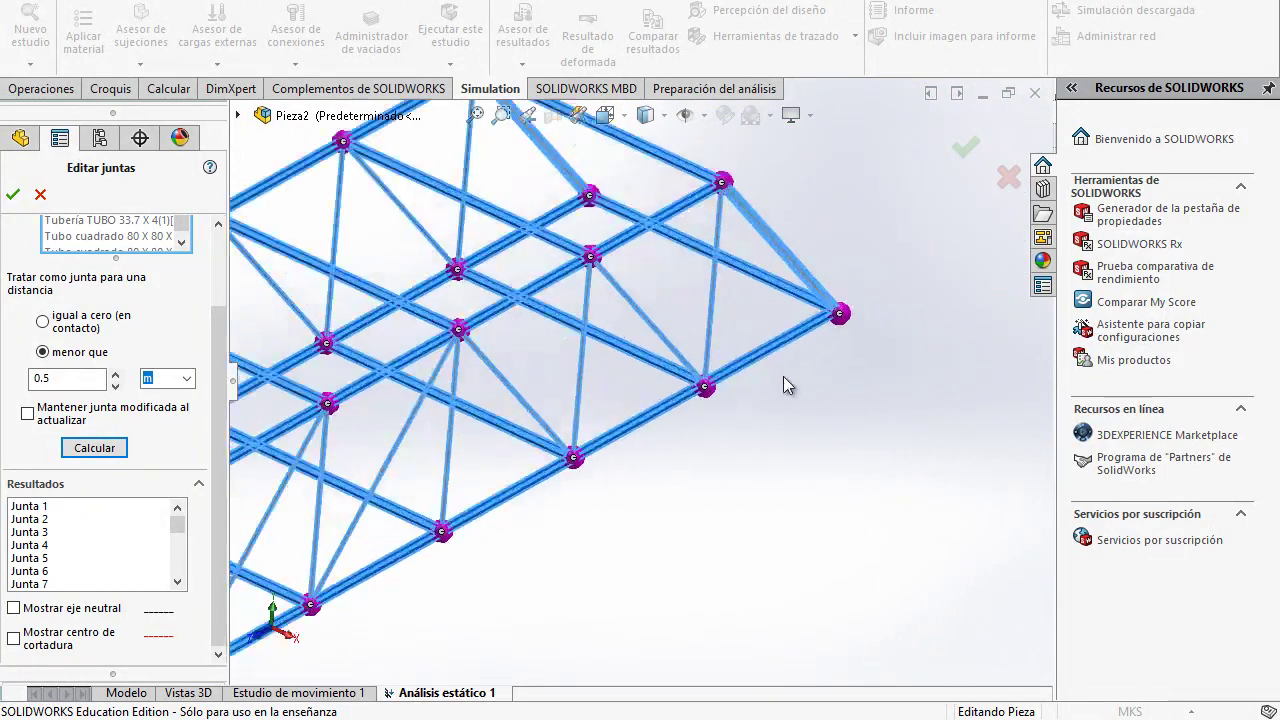
pyautogui.scroll(10, 650, 293)
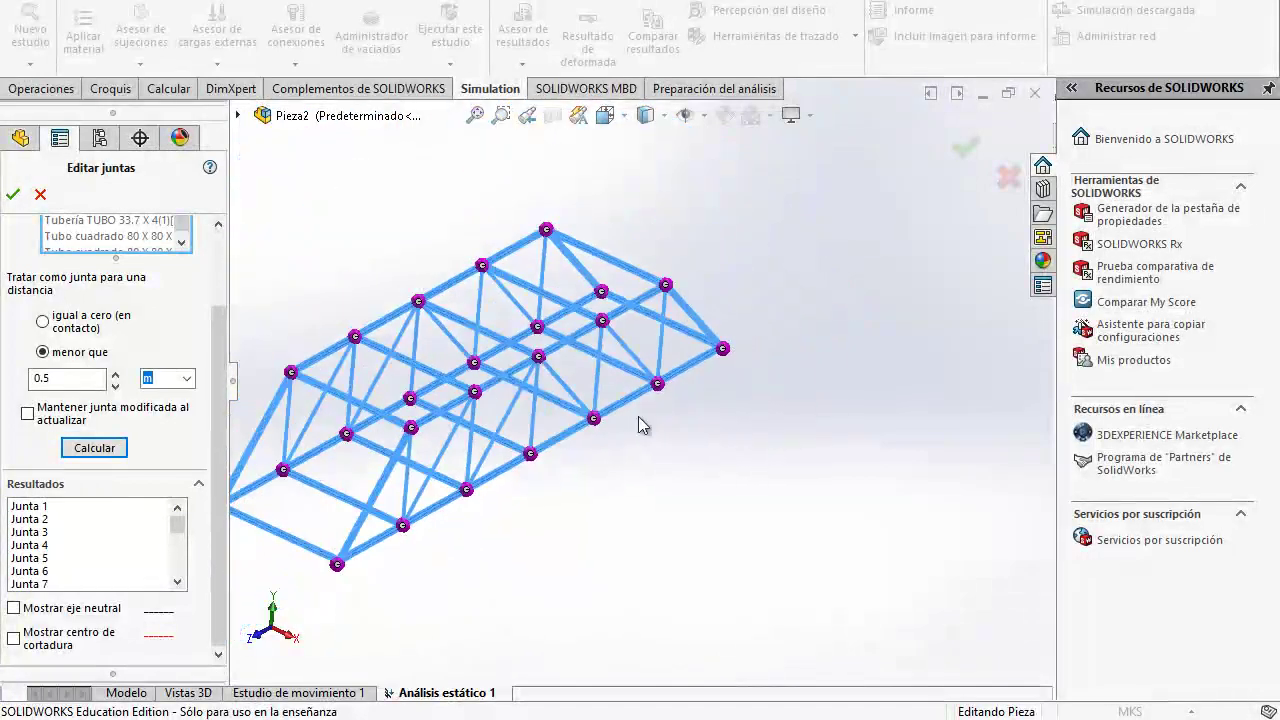
pyautogui.scroll(-4, 430, 415)
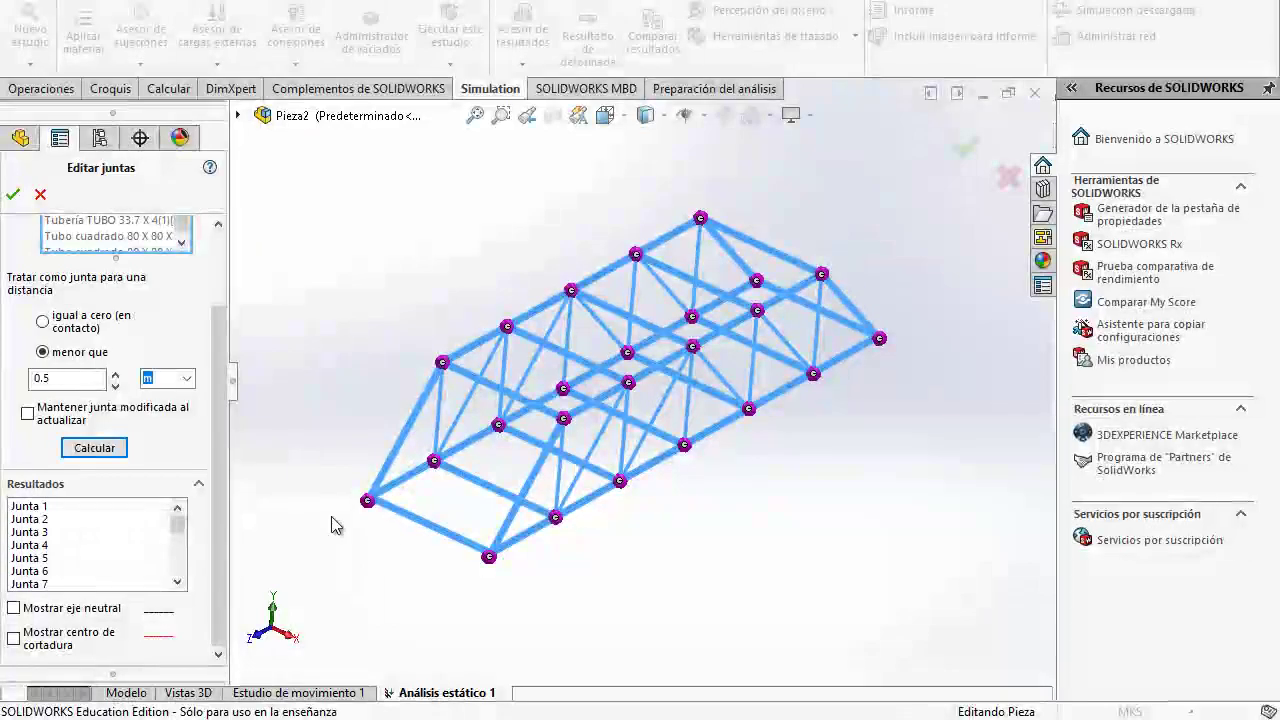
pyautogui.scroll(2, 220, 440)
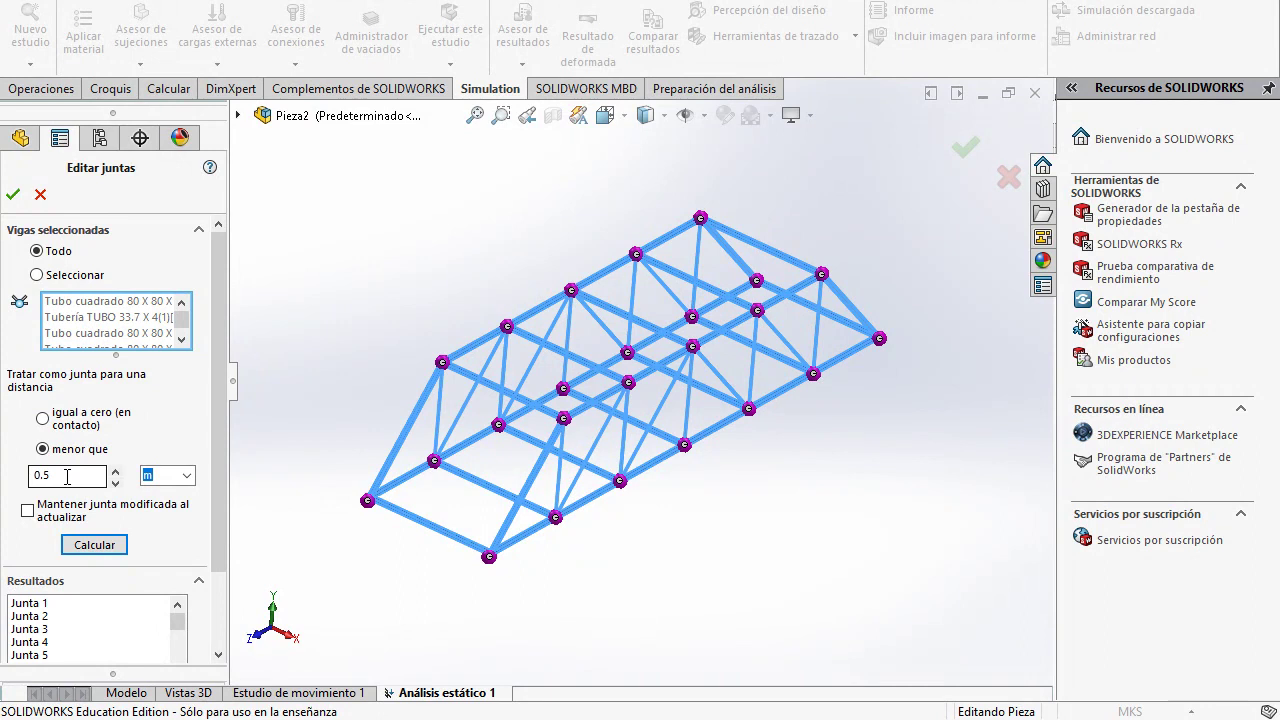
pyautogui.click(13, 196)
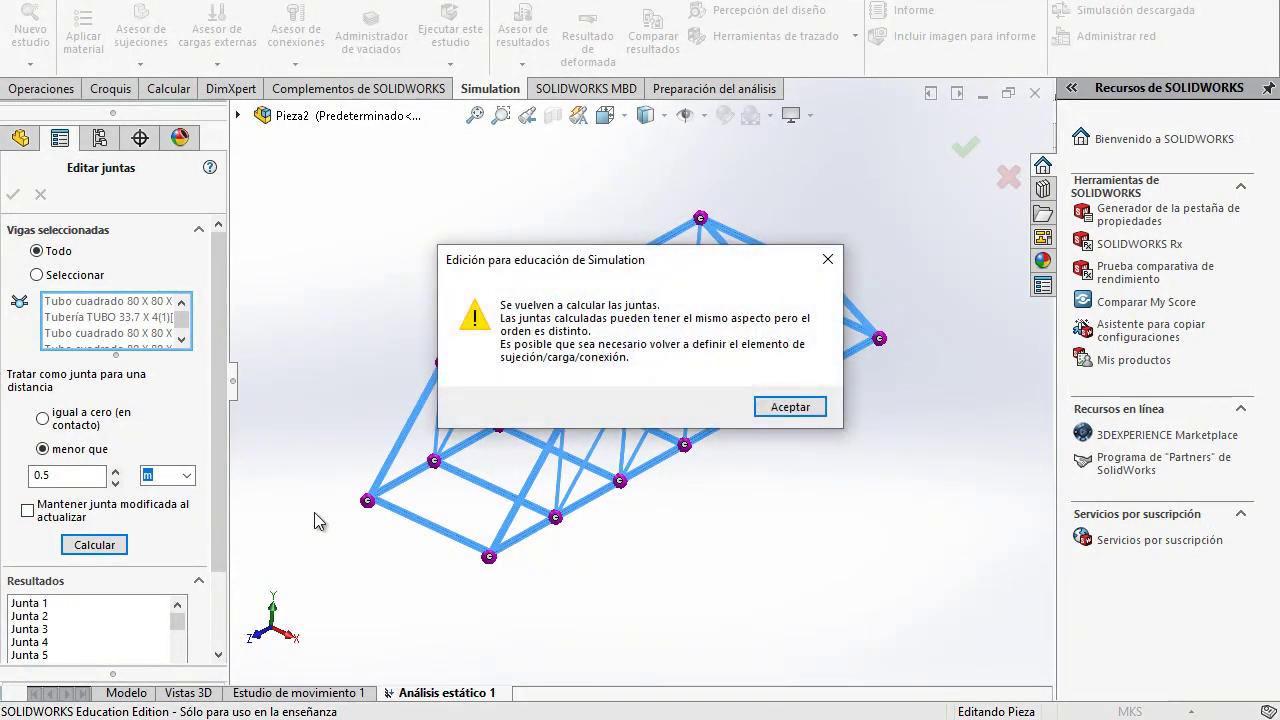
pyautogui.click(804, 410)
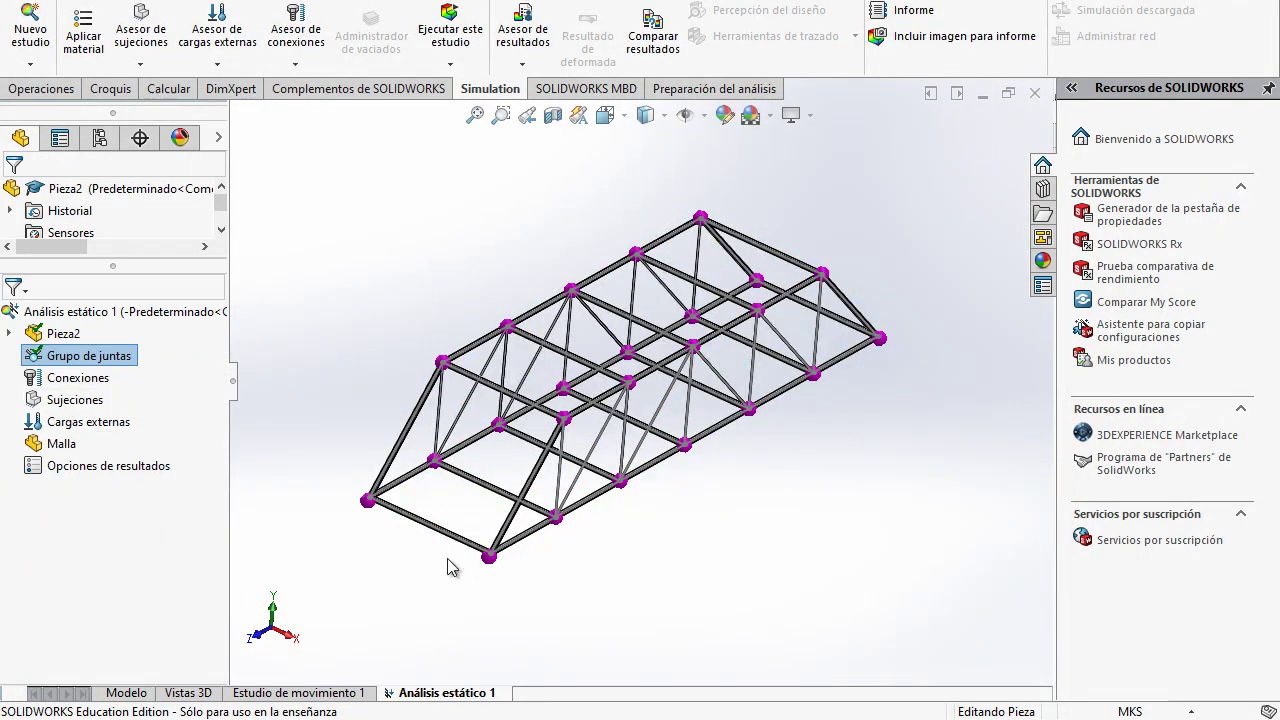
pyautogui.scroll(-3, 480, 558)
pyautogui.press('f')
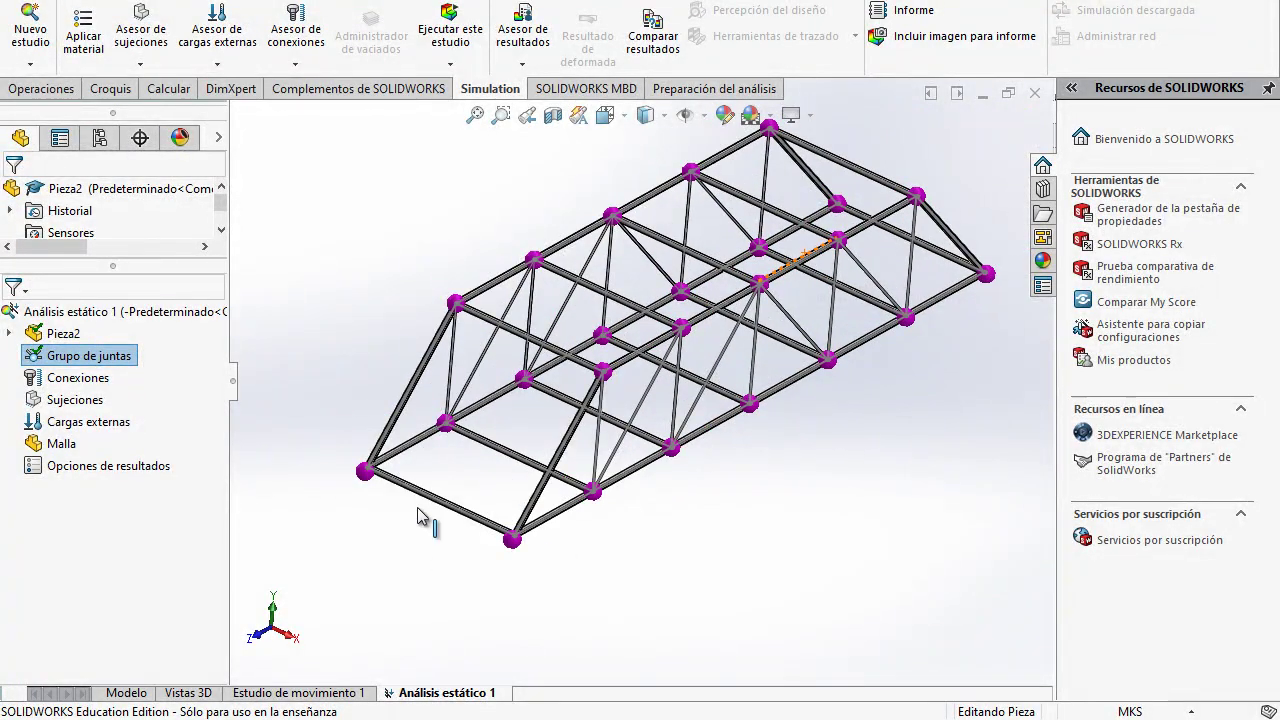
# Step: Add an immovable fixture, Inamovible-1, on the two bottom joints at the near-left end
pyautogui.rightClick(72, 402)
pyautogui.click(132, 462)
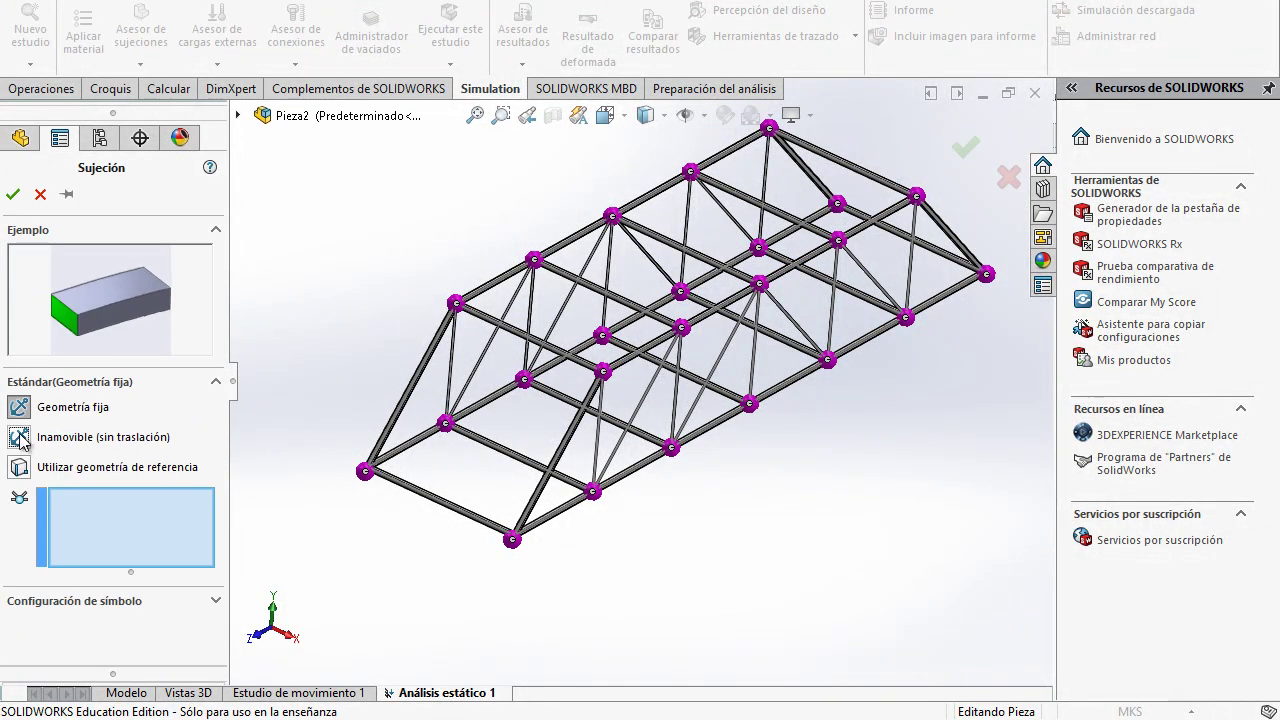
pyautogui.click(19, 438)
pyautogui.click(366, 472)
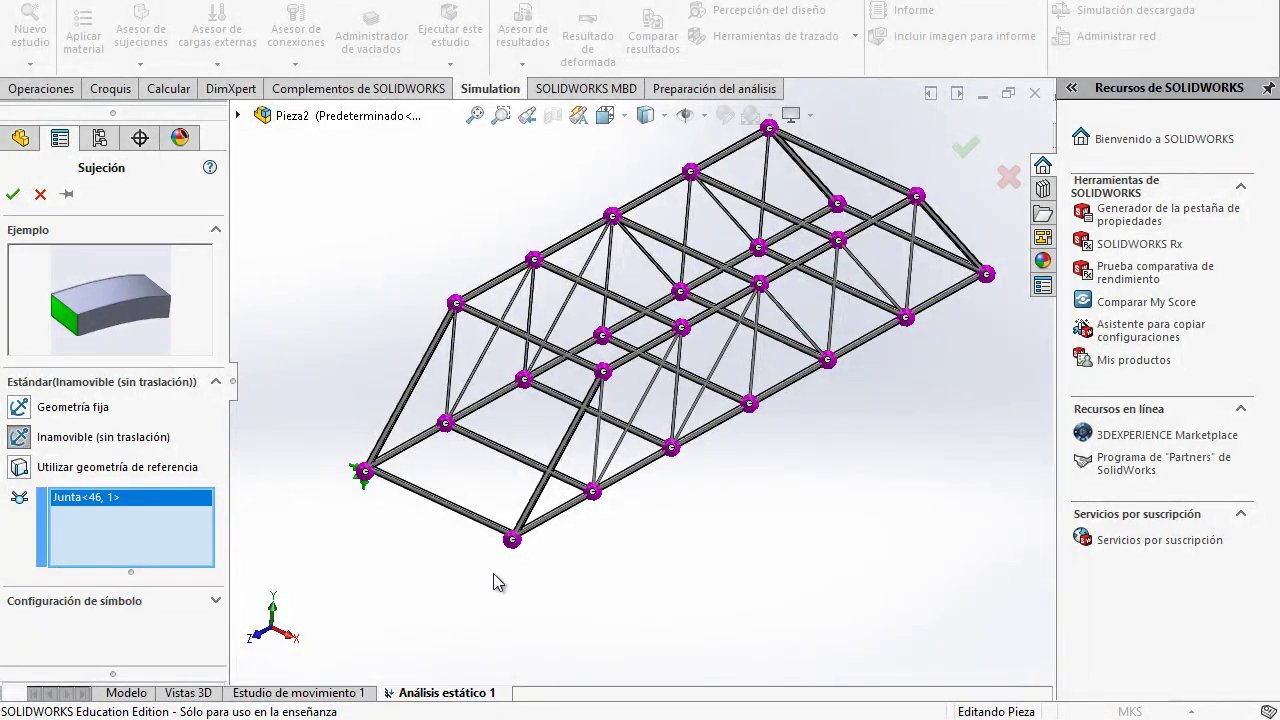
pyautogui.click(512, 540)
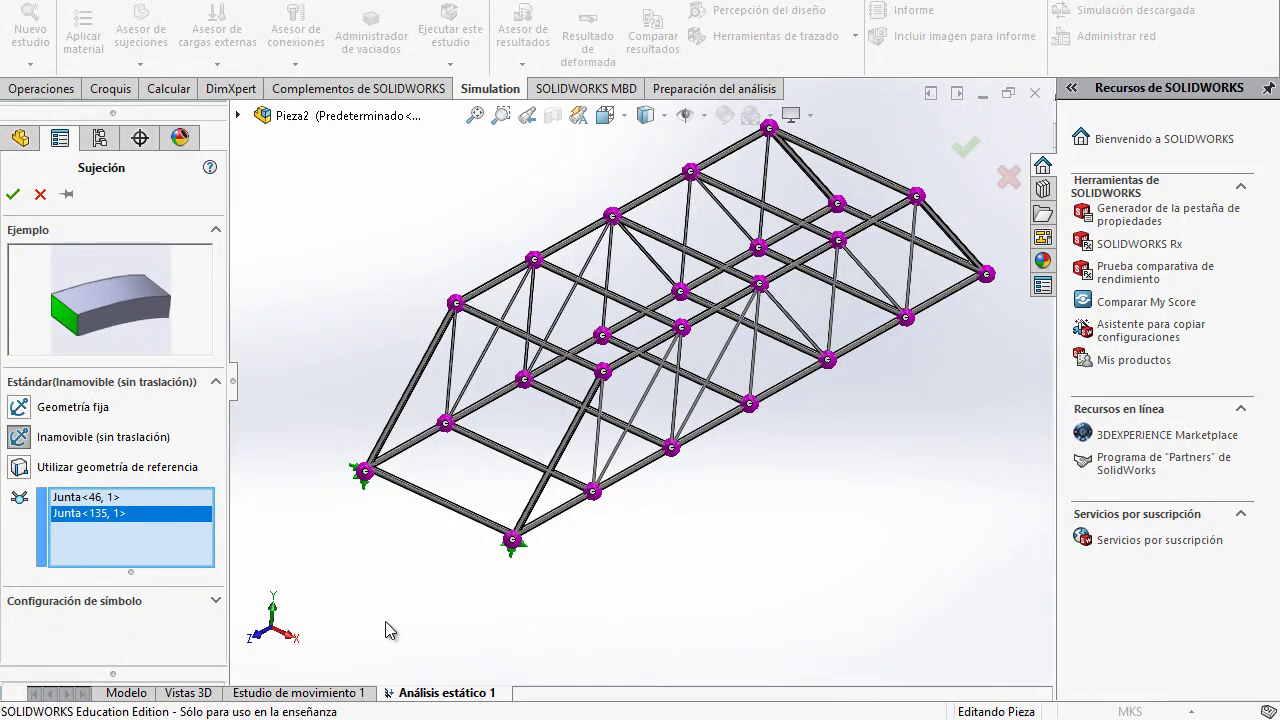
pyautogui.click(14, 195)
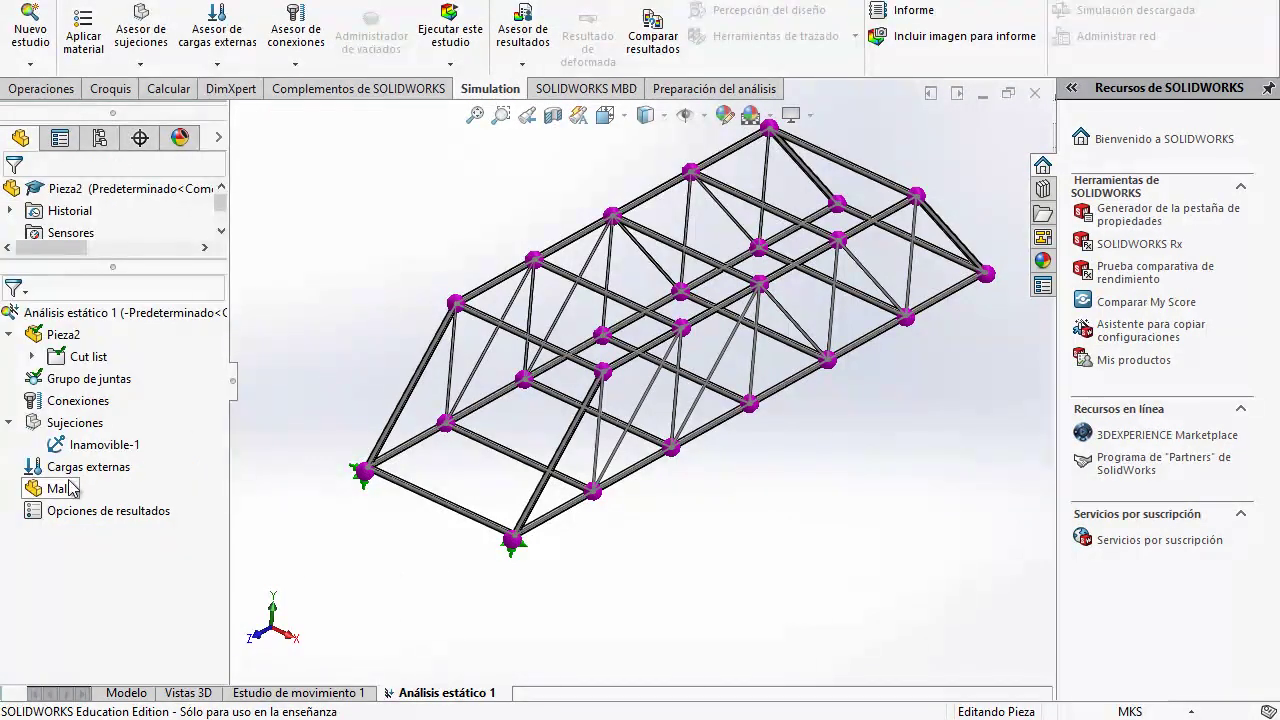
# Step: Start a second fixture using reference geometry, then switch to the bridge assignment PDF
pyautogui.rightClick(92, 480)
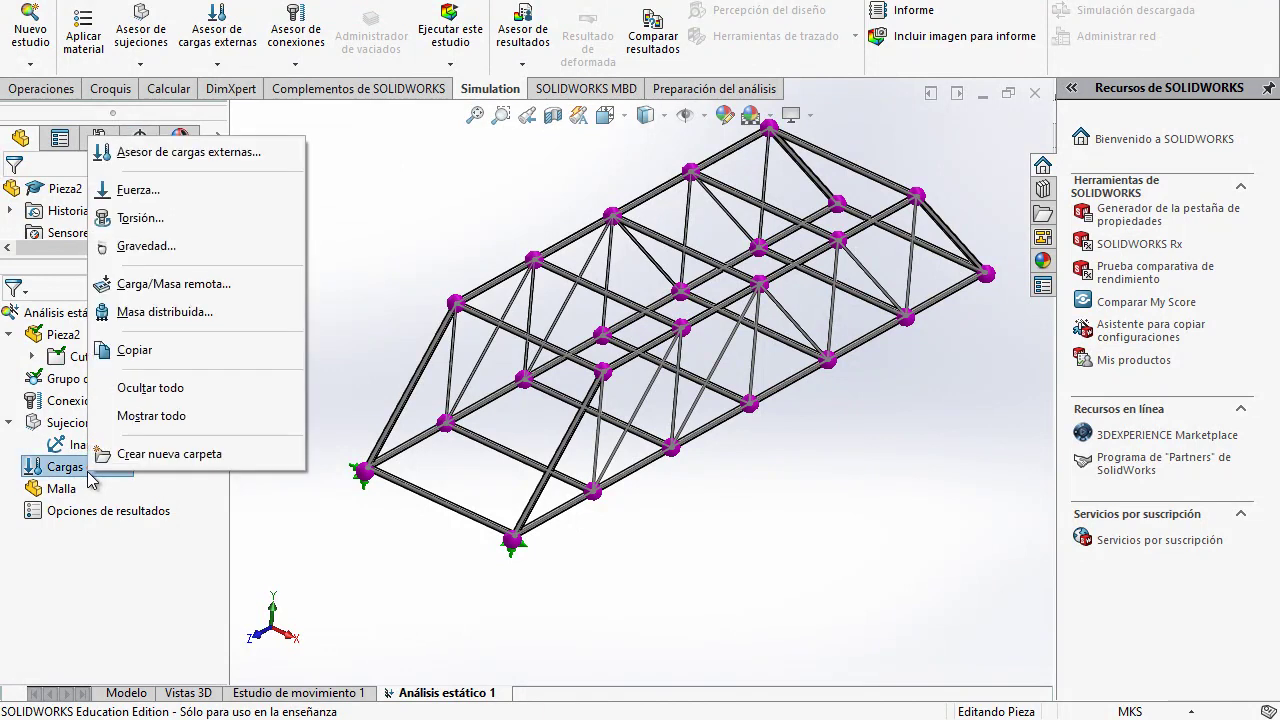
pyautogui.rightClick(50, 424)
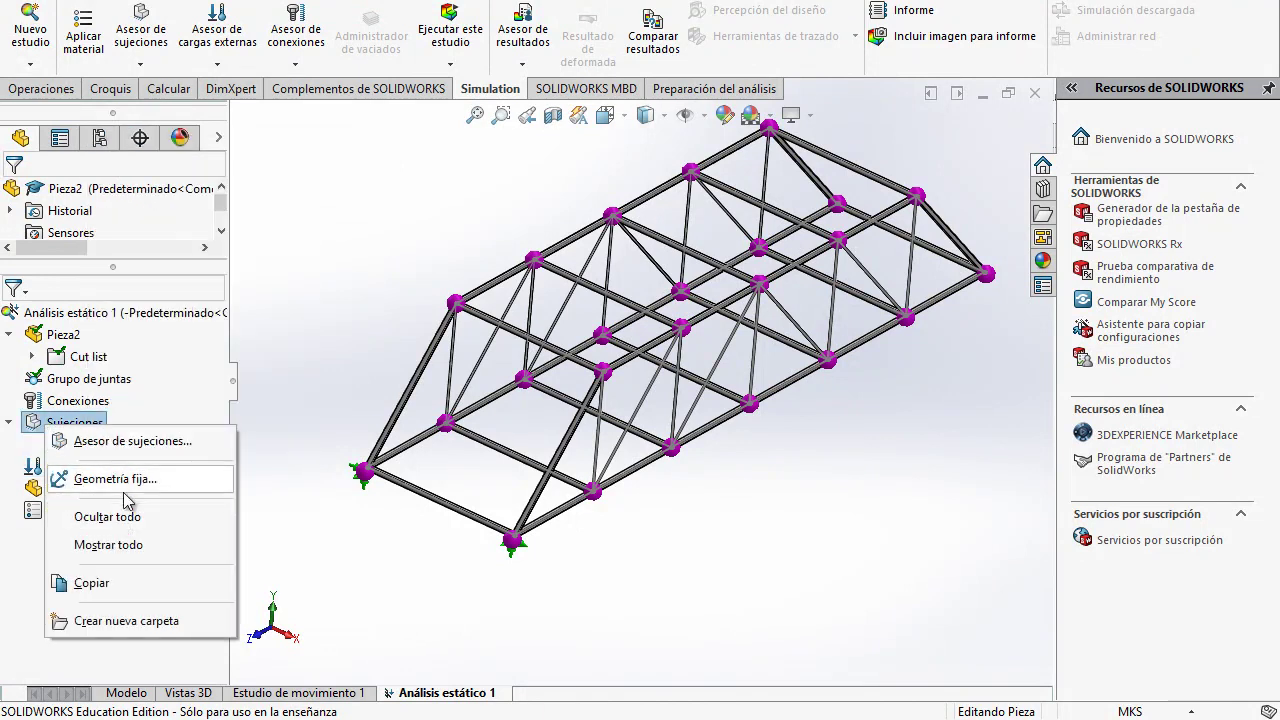
pyautogui.click(125, 482)
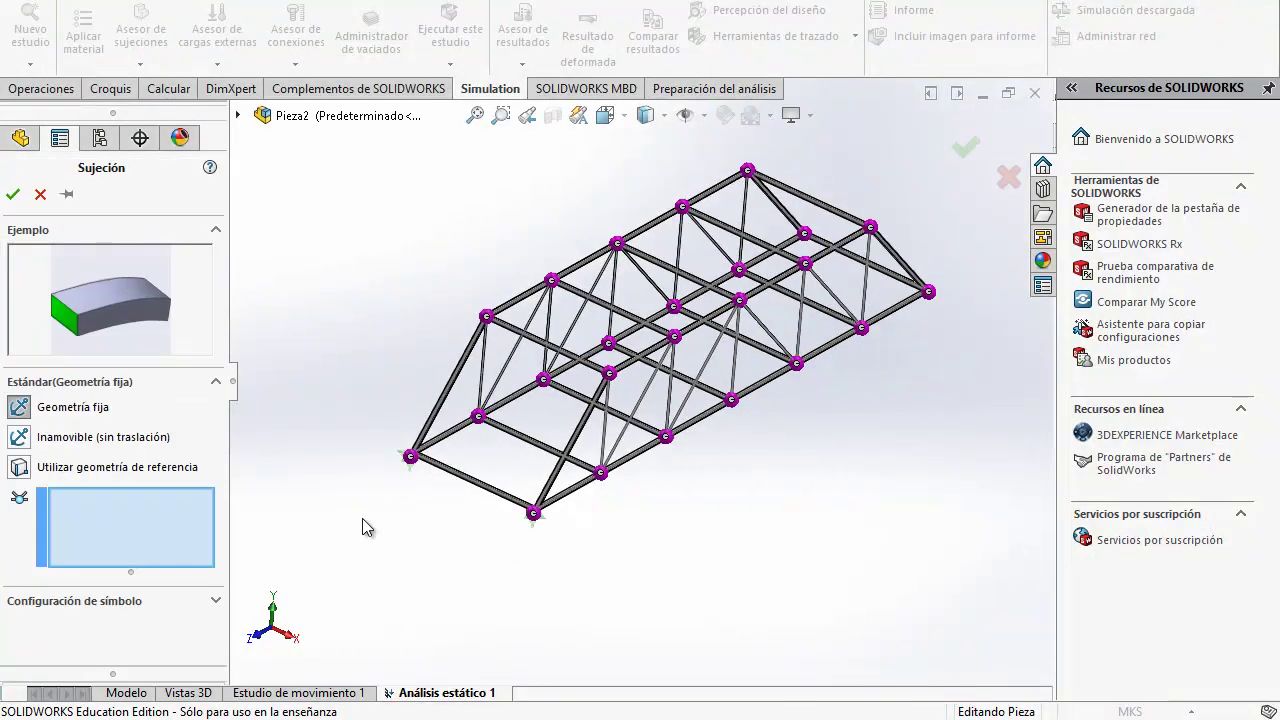
pyautogui.click(19, 467)
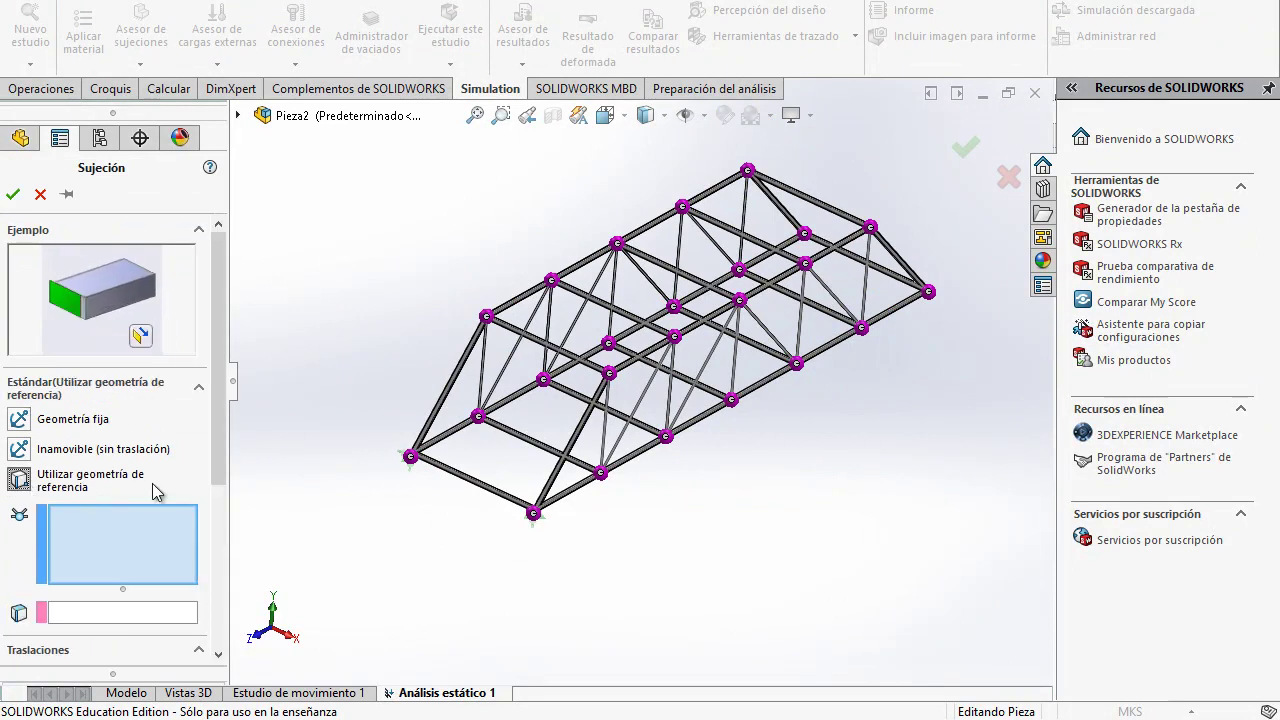
pyautogui.scroll(-2, 218, 393)
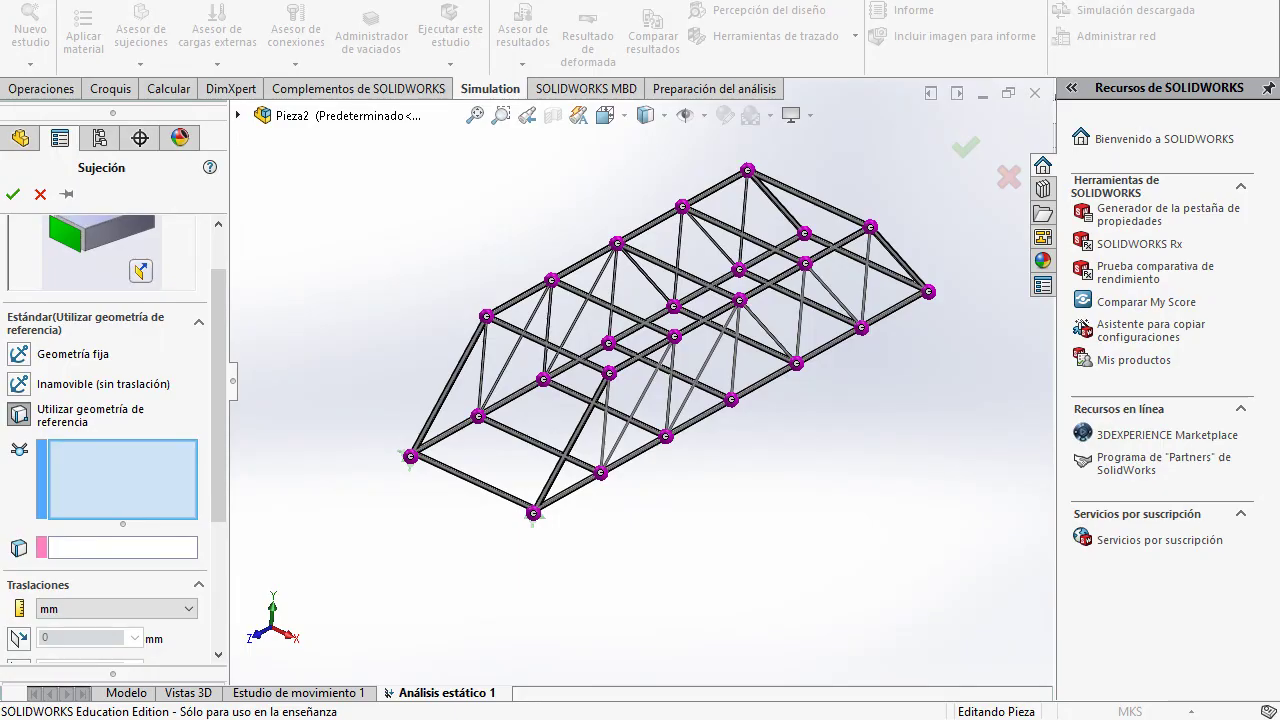
pyautogui.hotkey('alt', 'Tab')
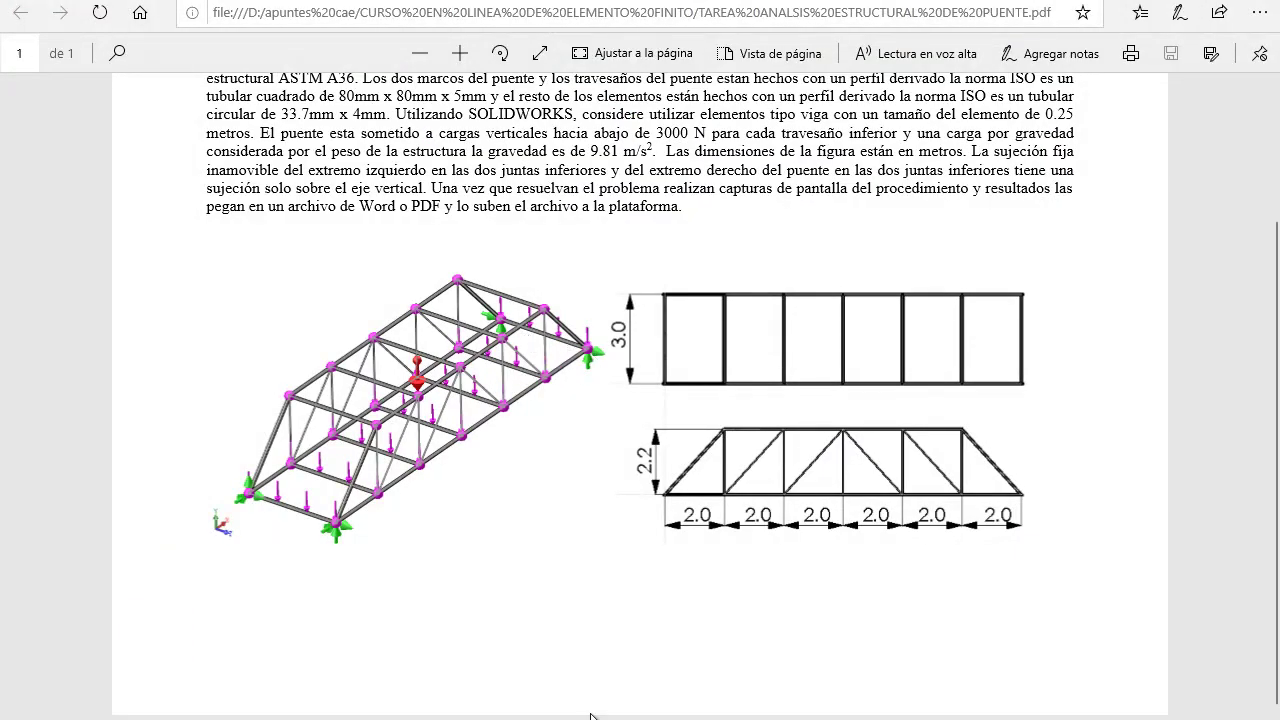
# Step: Fix joints Junta<97,1> and Junta<9,1> relative to Vista lateral, with translations 2 and 3 at 0
pyautogui.hotkey('alt', 'Tab')
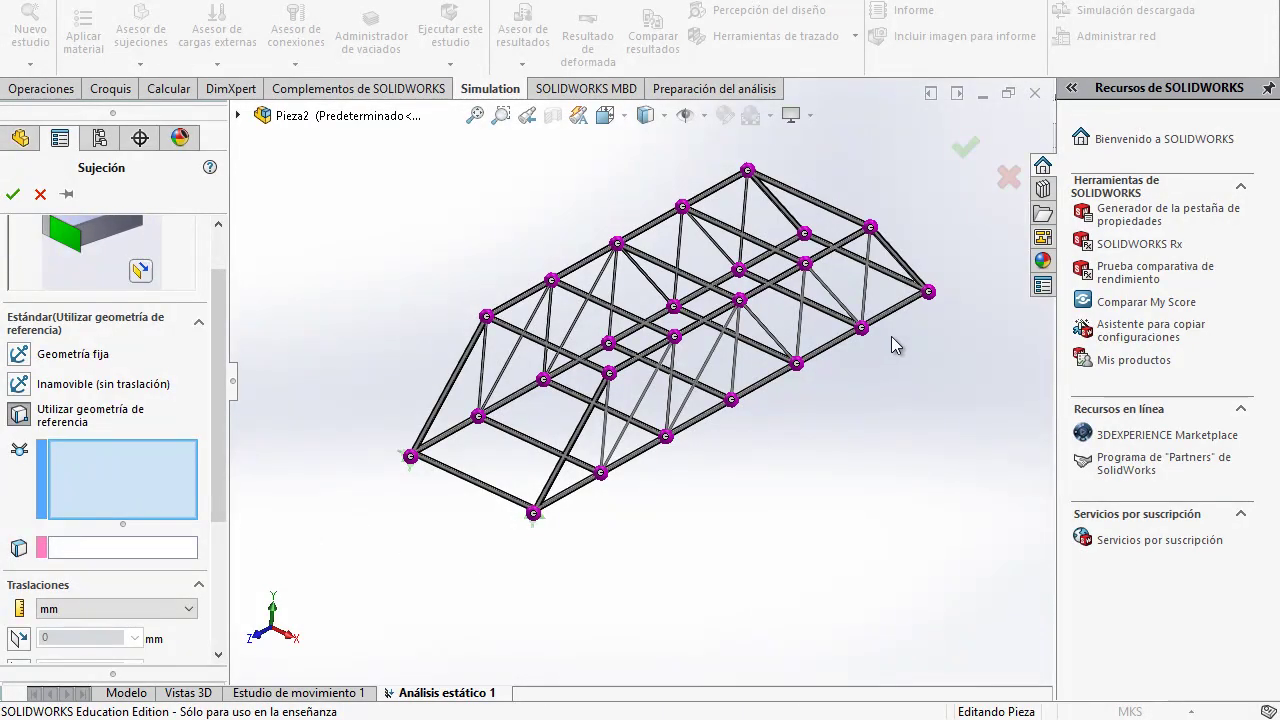
pyautogui.click(930, 295)
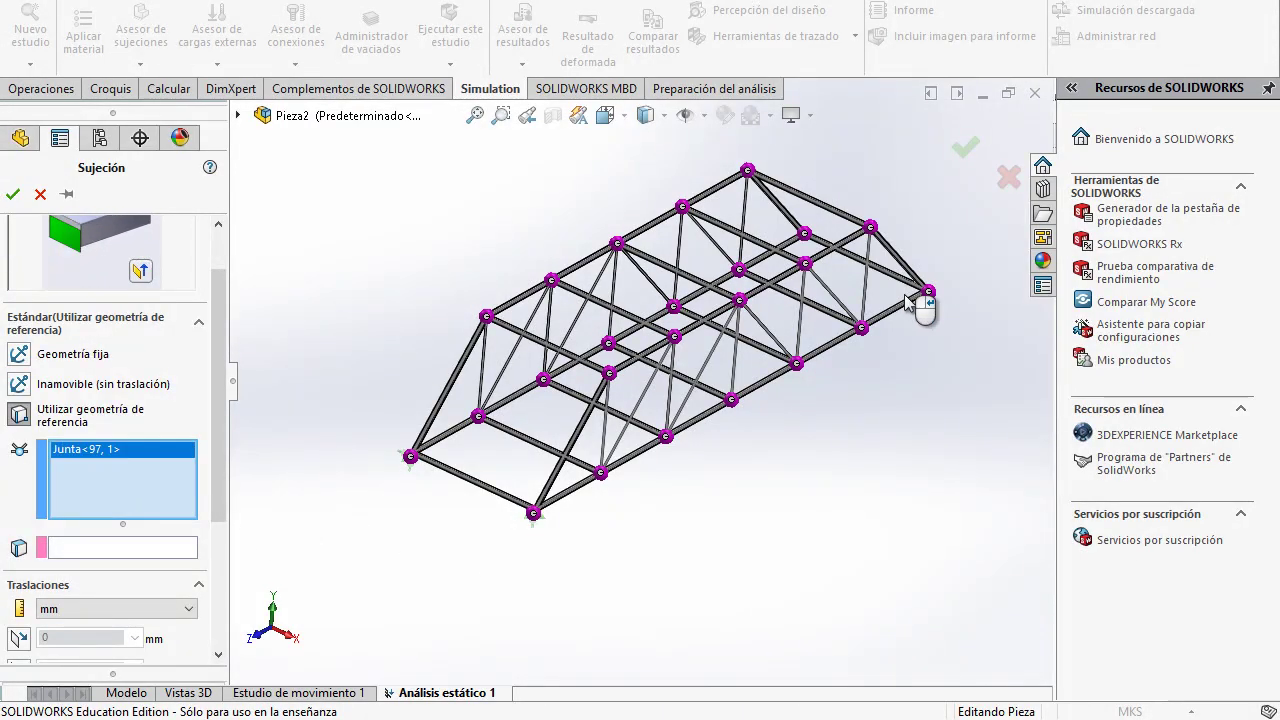
pyautogui.click(803, 242)
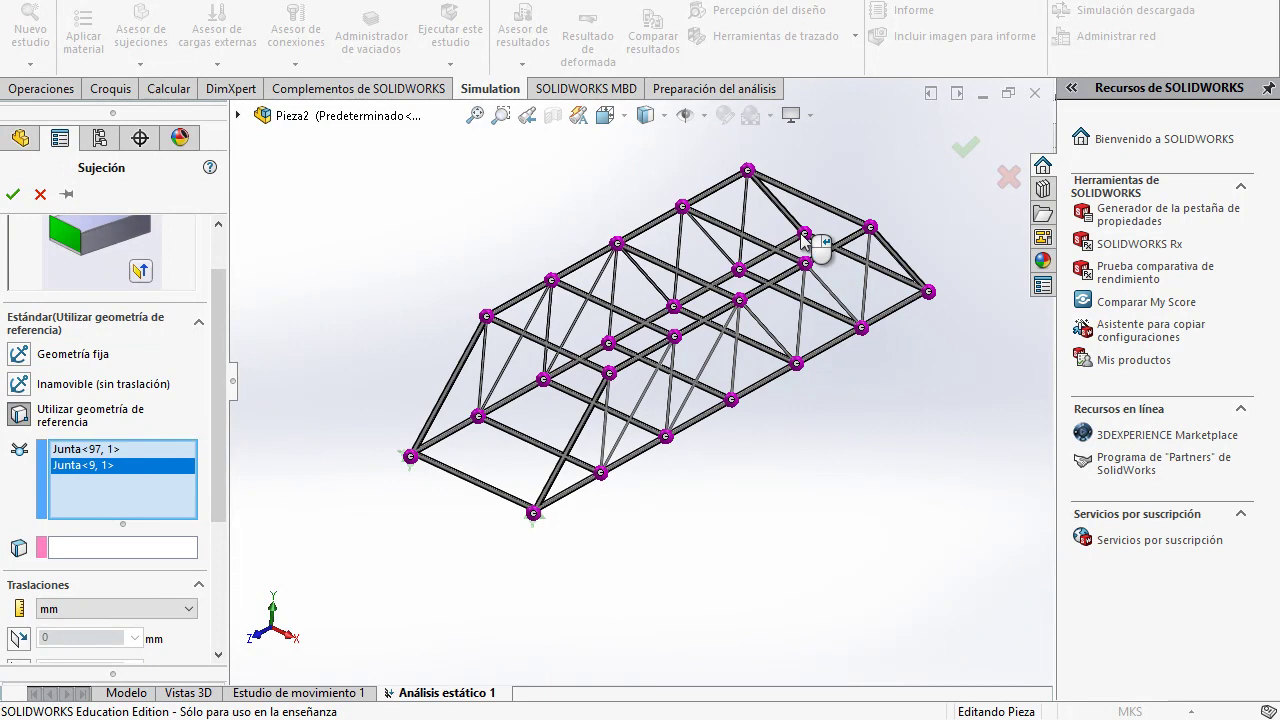
pyautogui.click(118, 551)
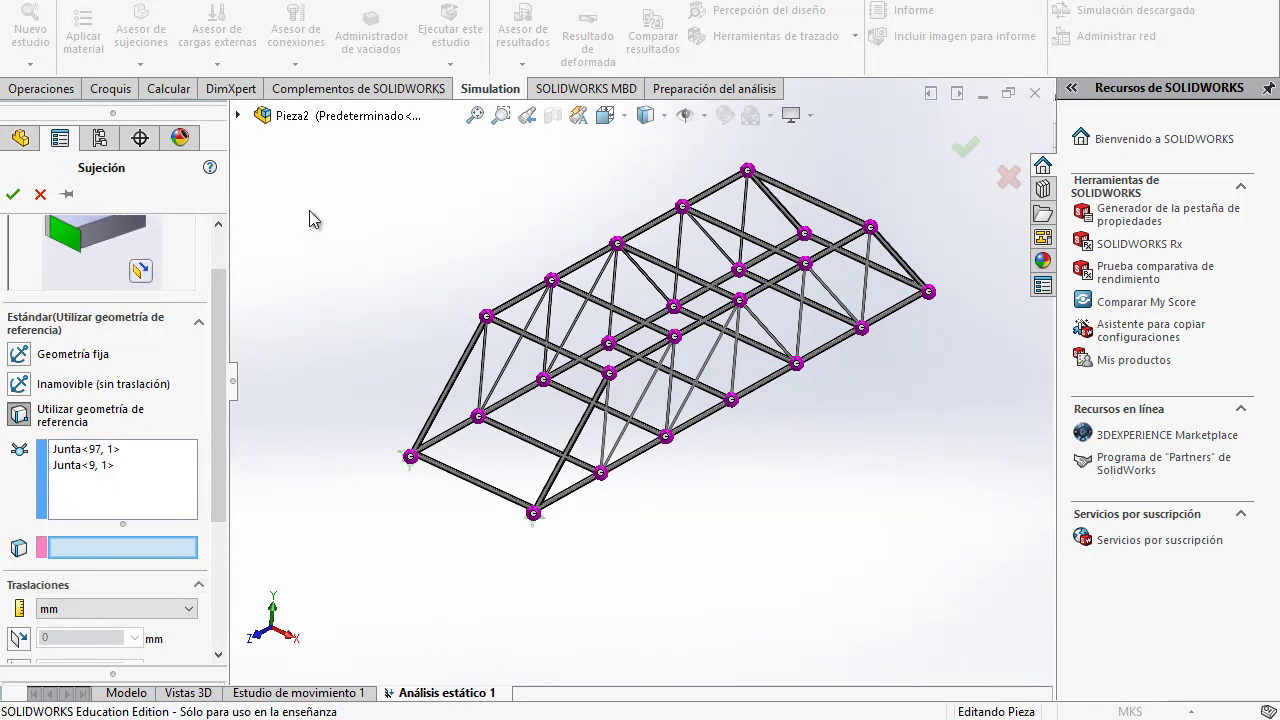
pyautogui.click(237, 118)
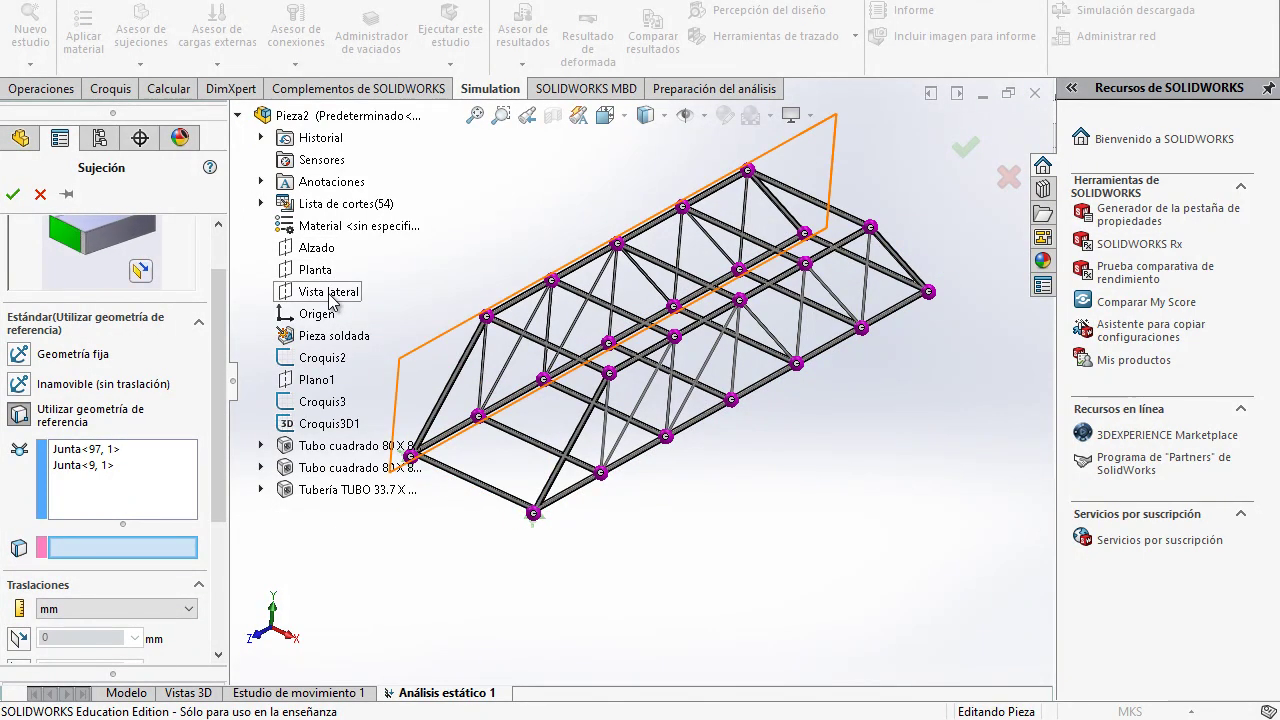
pyautogui.click(329, 293)
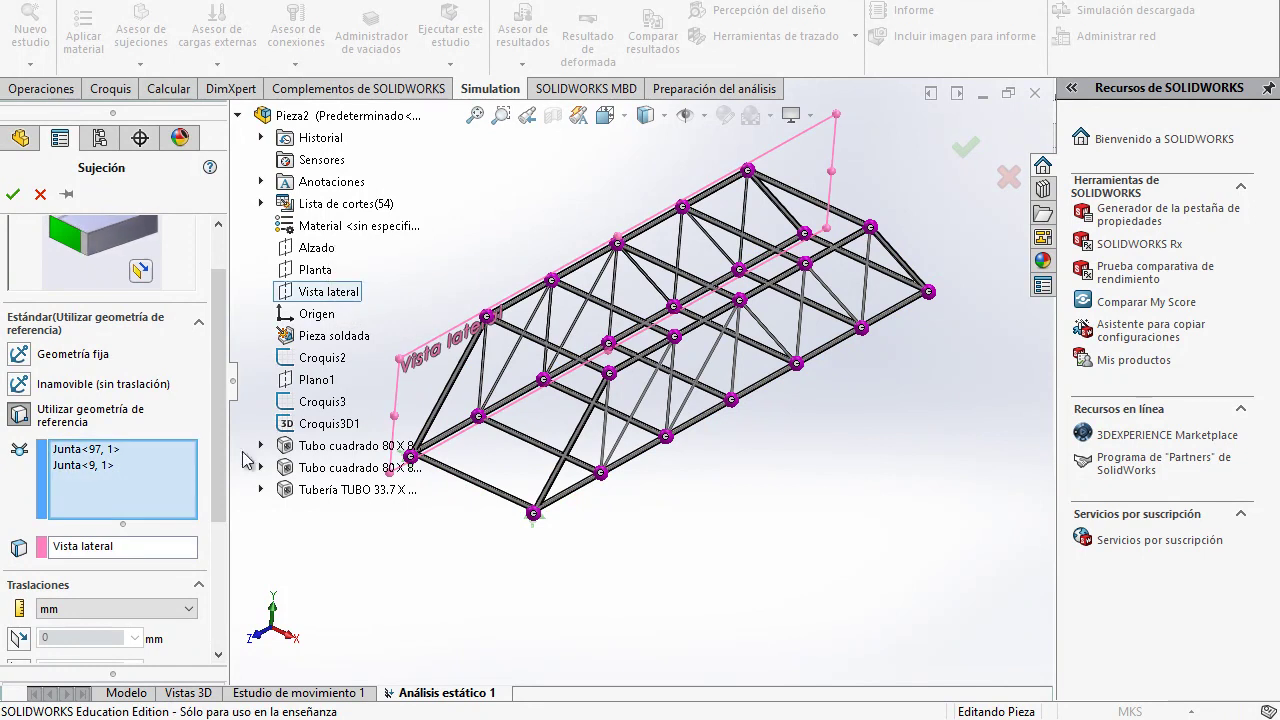
pyautogui.moveTo(220, 442); pyautogui.dragTo(211, 506)
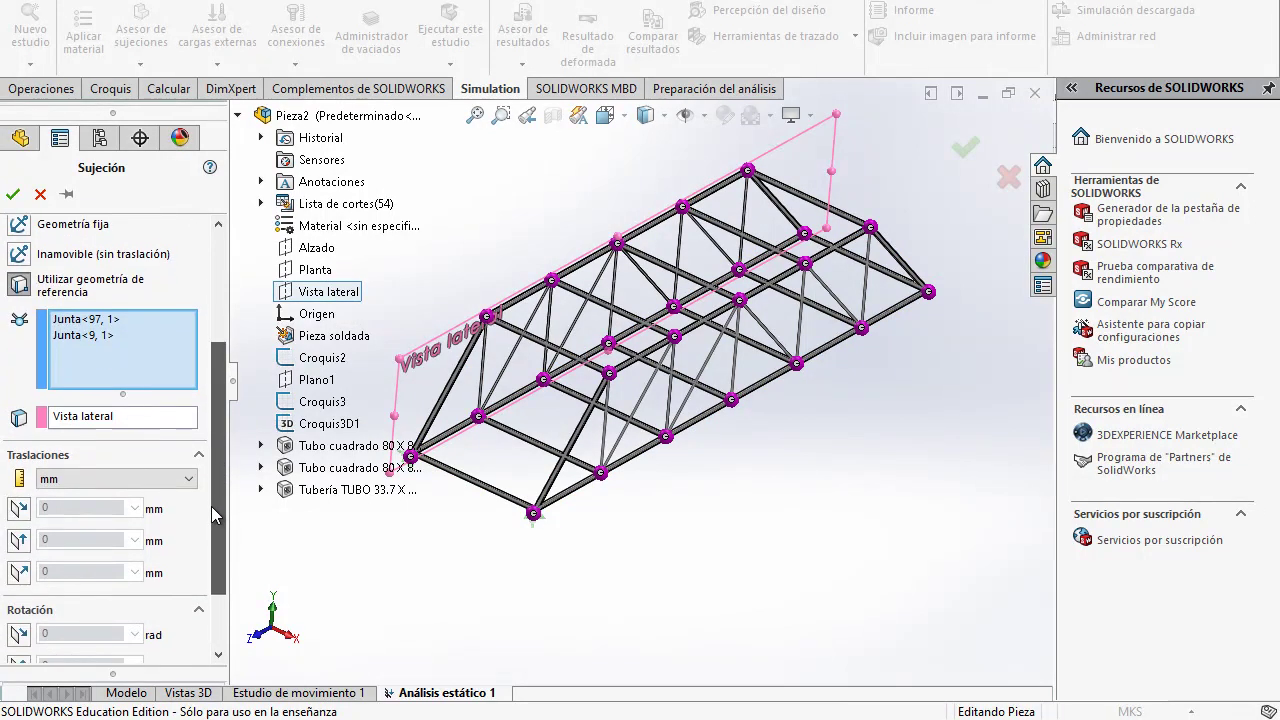
pyautogui.click(20, 539)
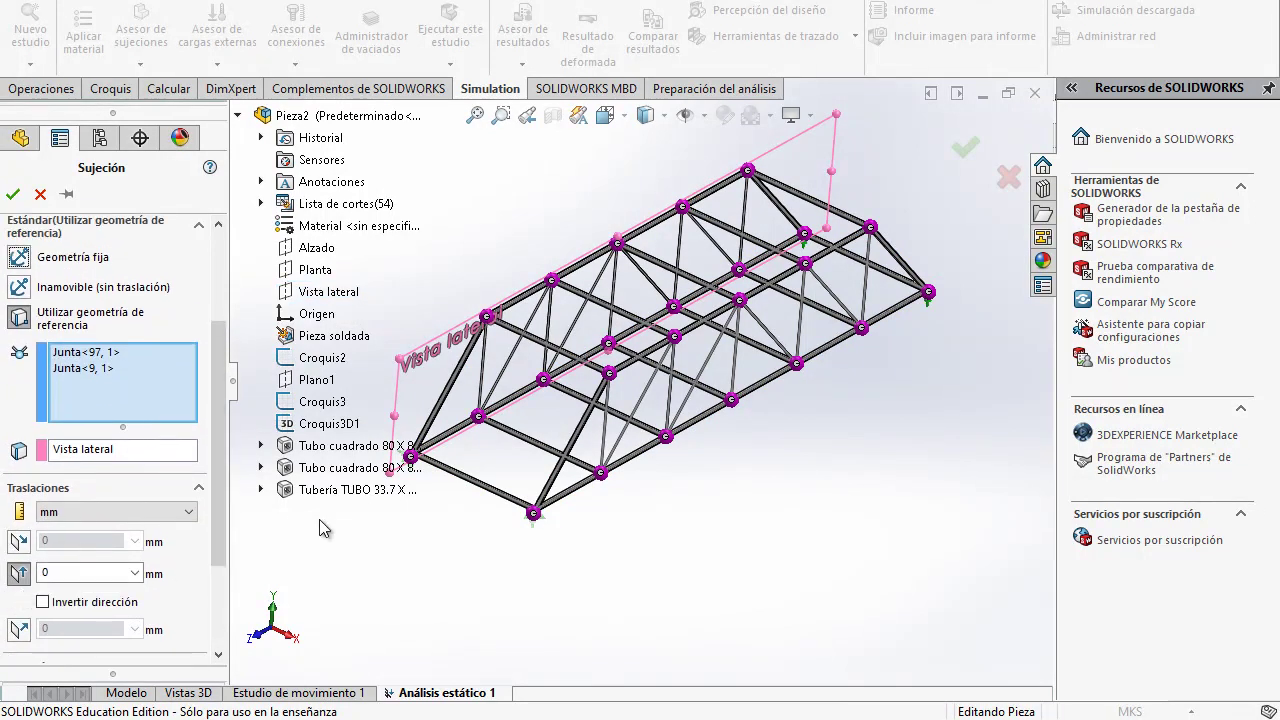
pyautogui.click(14, 633)
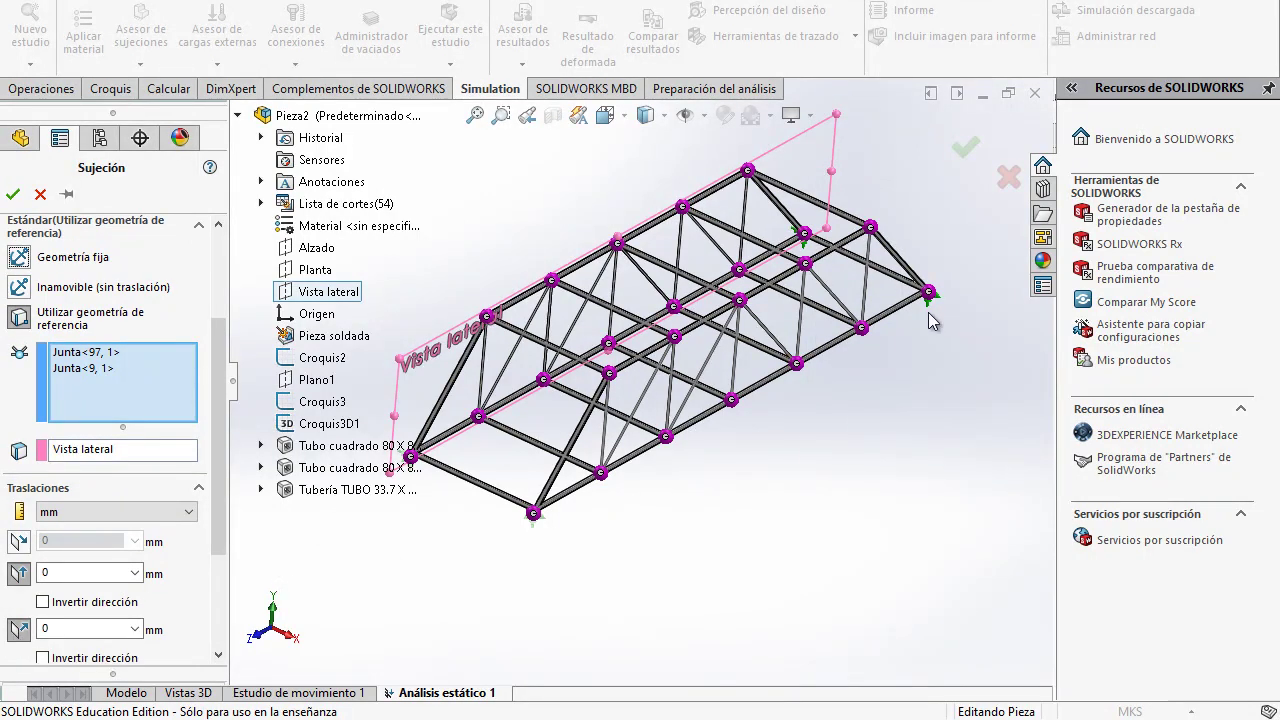
# Step: Enlarge the fixture symbol size to 300
pyautogui.scroll(-5, 930, 320)
pyautogui.scroll(-5, 190, 560)
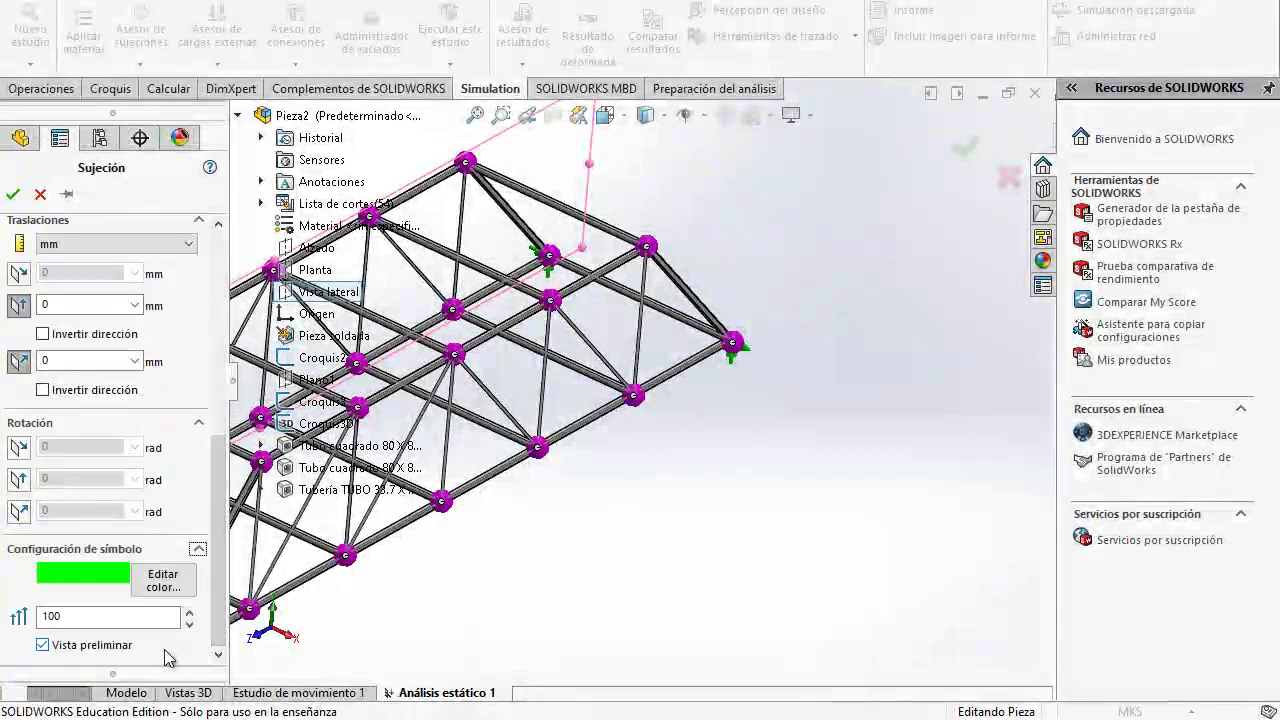
pyautogui.moveTo(86, 617); pyautogui.dragTo(17, 614)
pyautogui.write('300')
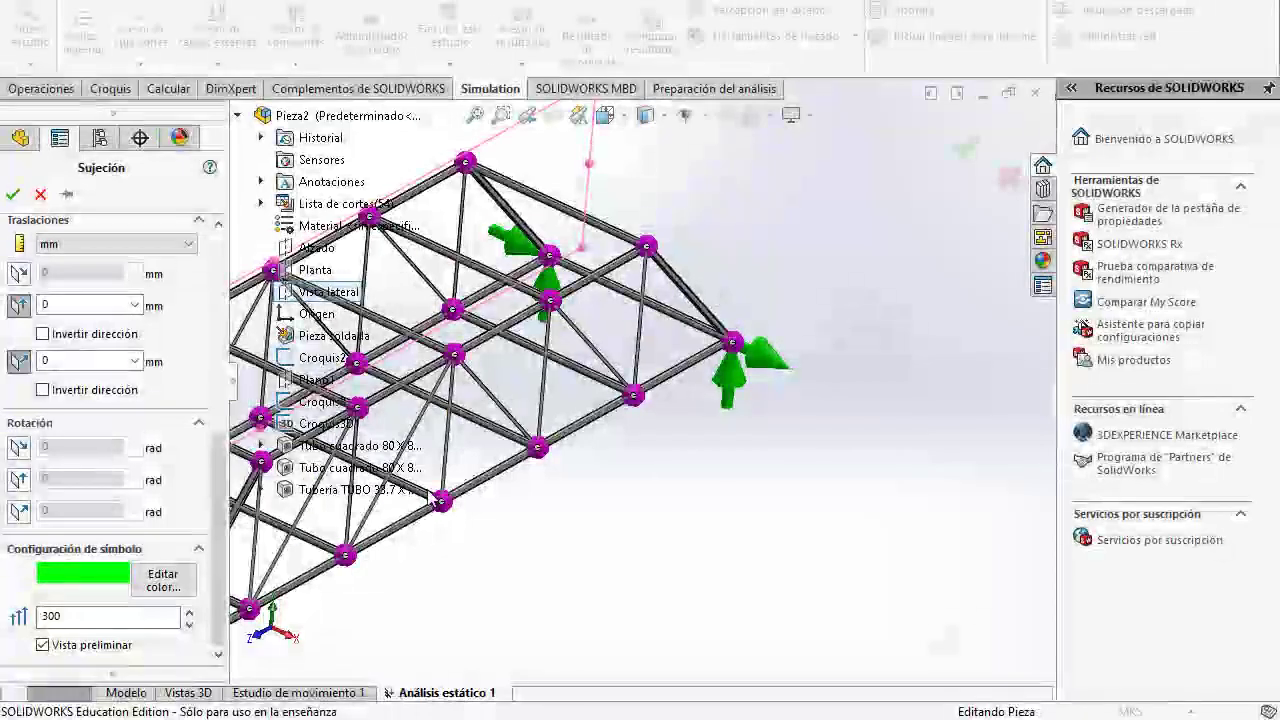
pyautogui.moveTo(100, 618); pyautogui.dragTo(3, 622)
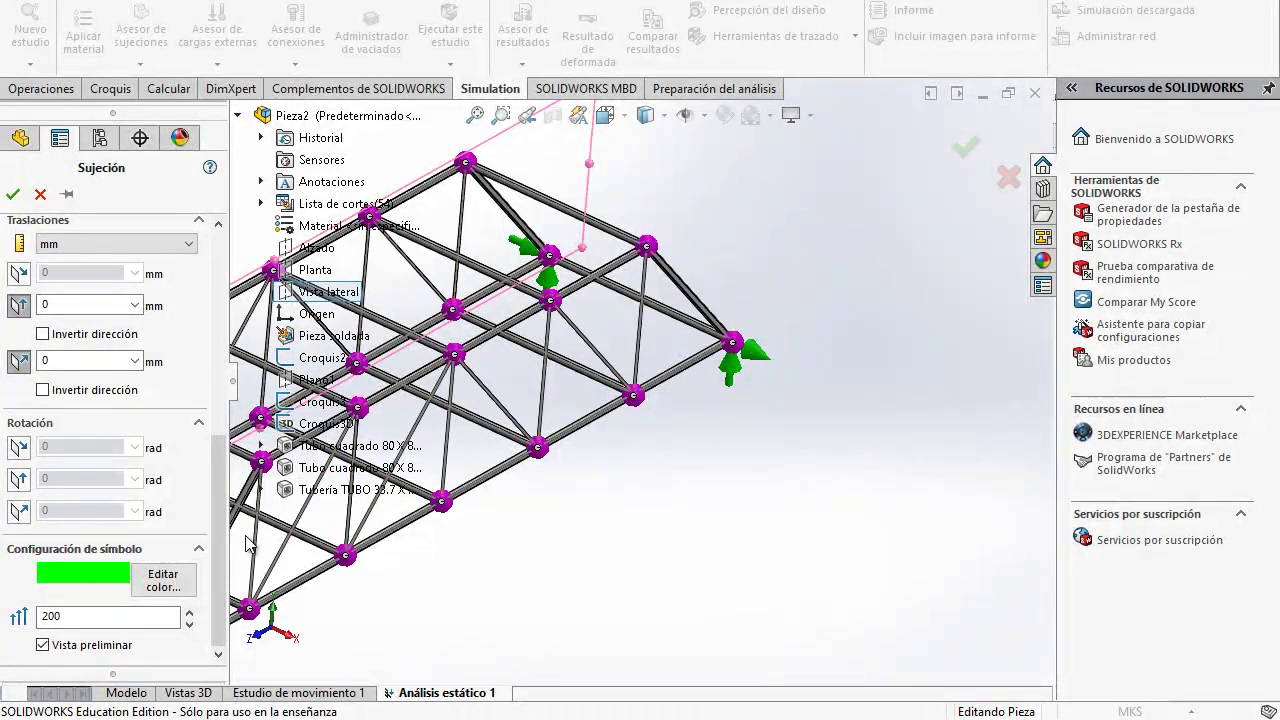
pyautogui.moveTo(220, 561); pyautogui.dragTo(219, 373)
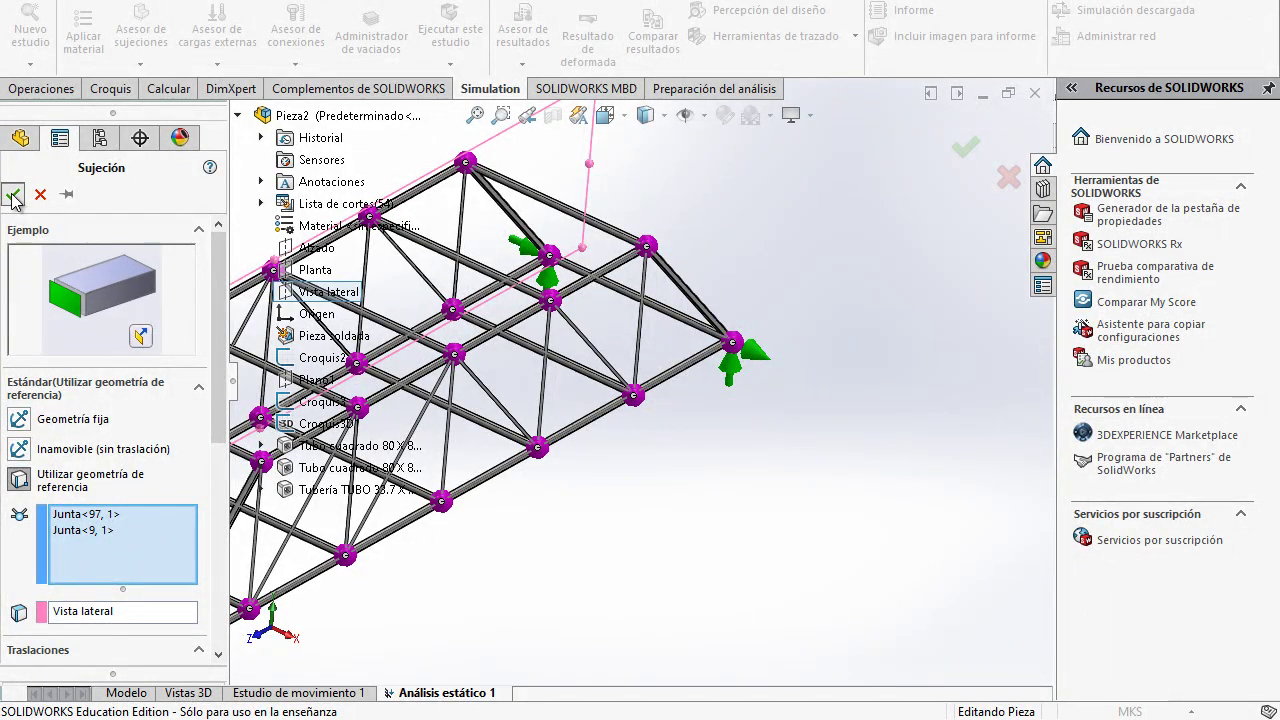
# Step: Confirm the reference-geometry fixture
pyautogui.click(12, 197)
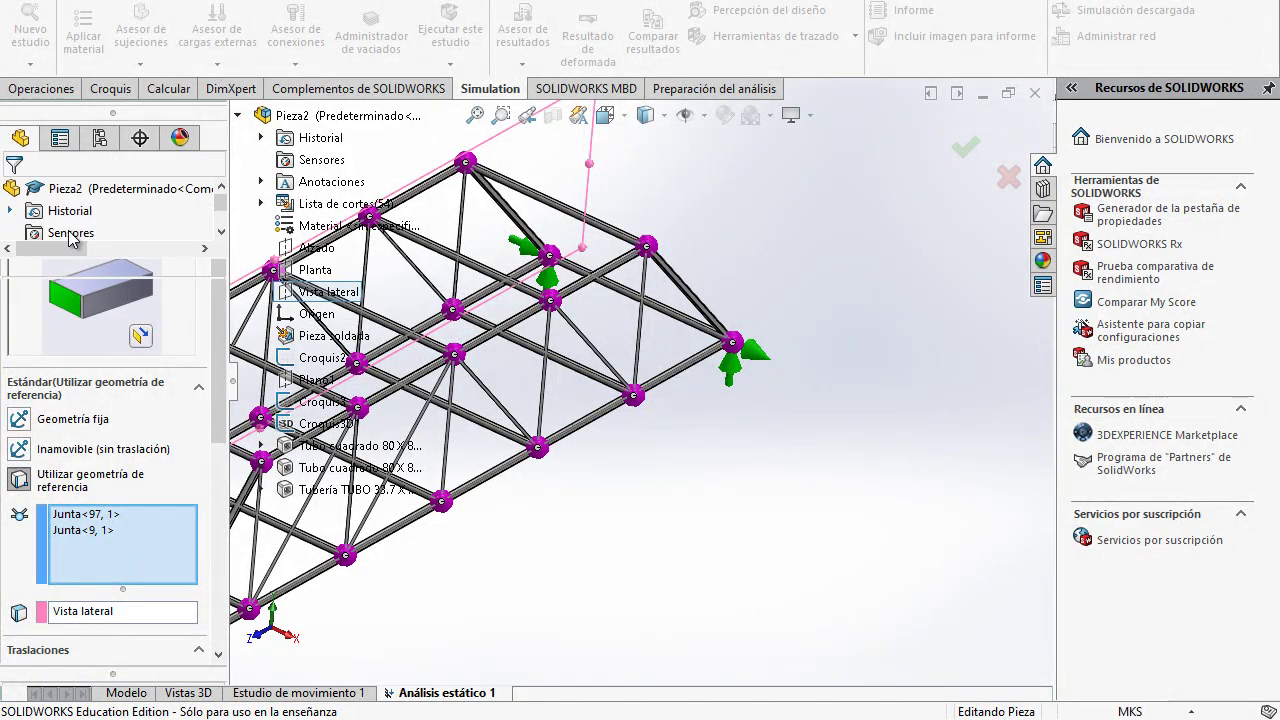
pyautogui.scroll(5, 637, 560)
pyautogui.scroll(-2, 556, 378)
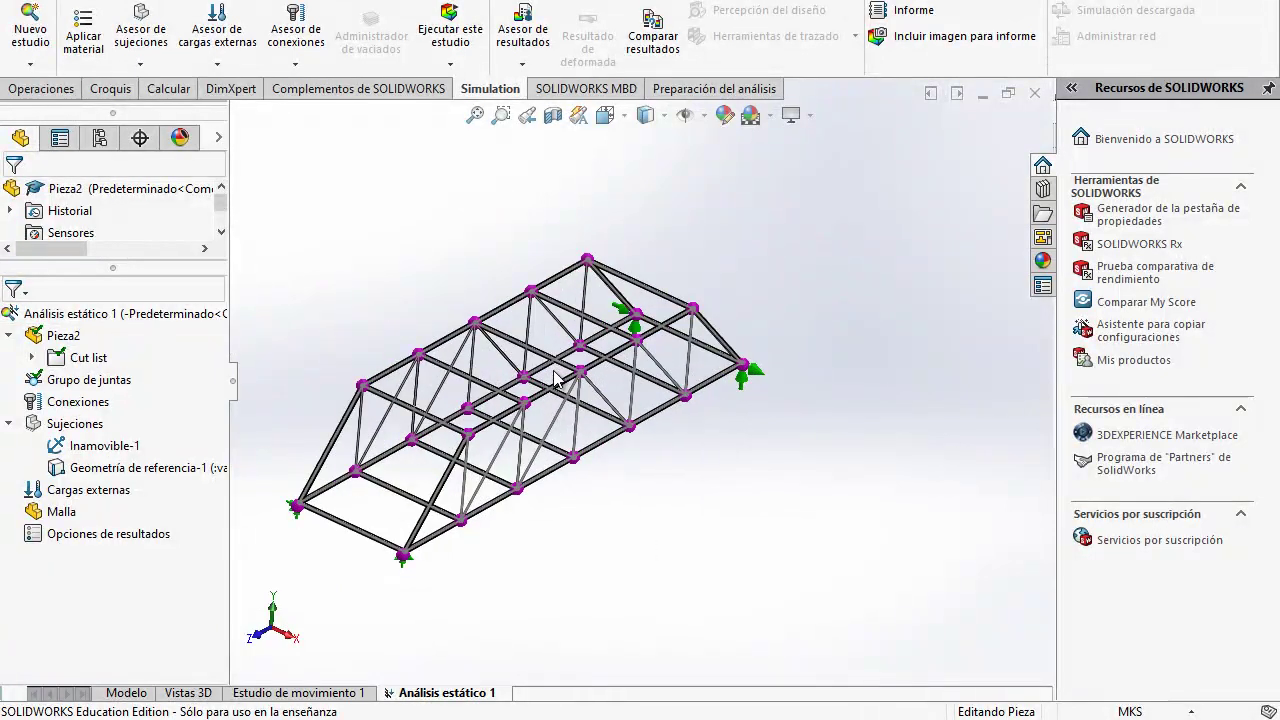
# Step: Start a beam force and select the seven deck crossbeams as its targets
pyautogui.rightClick(125, 489)
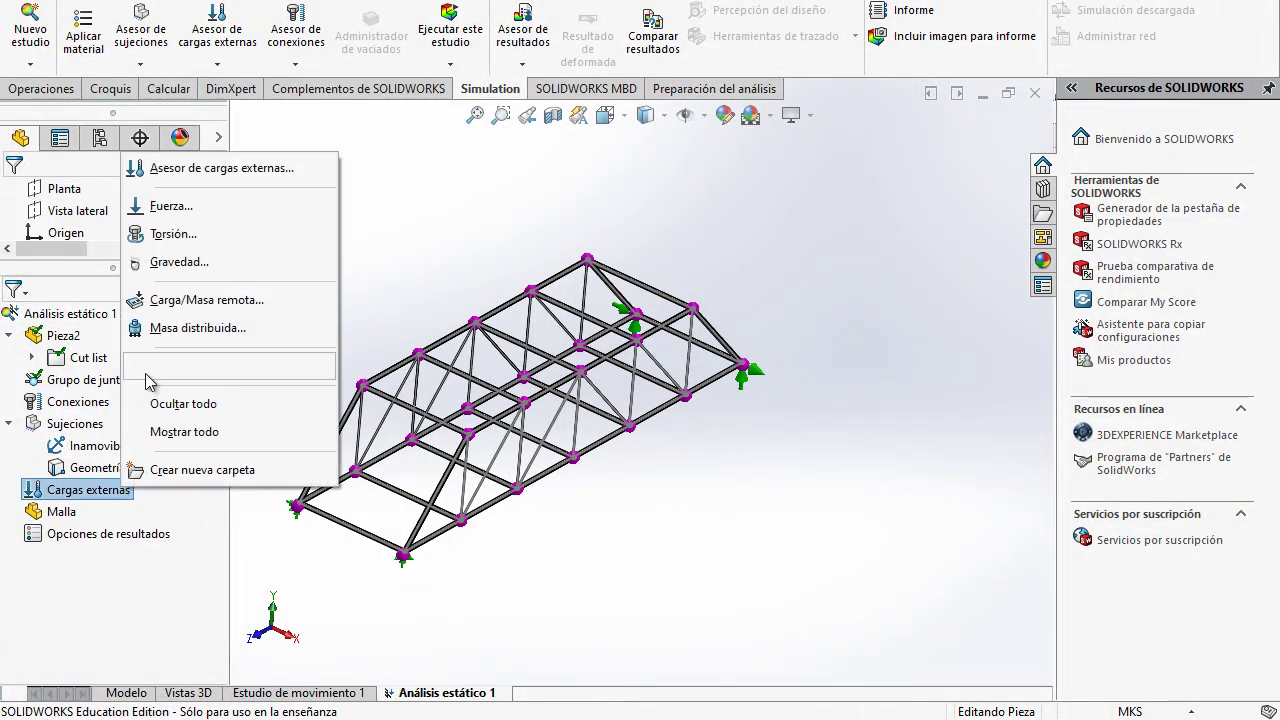
pyautogui.click(171, 206)
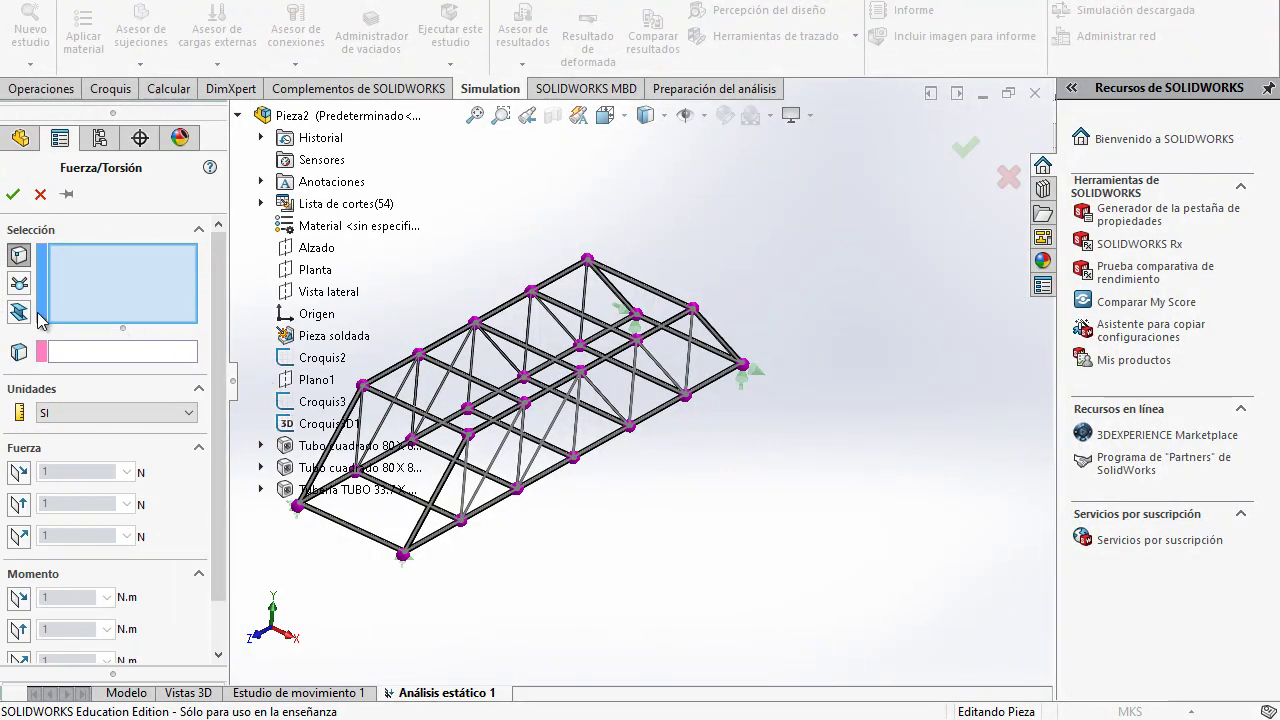
pyautogui.click(20, 313)
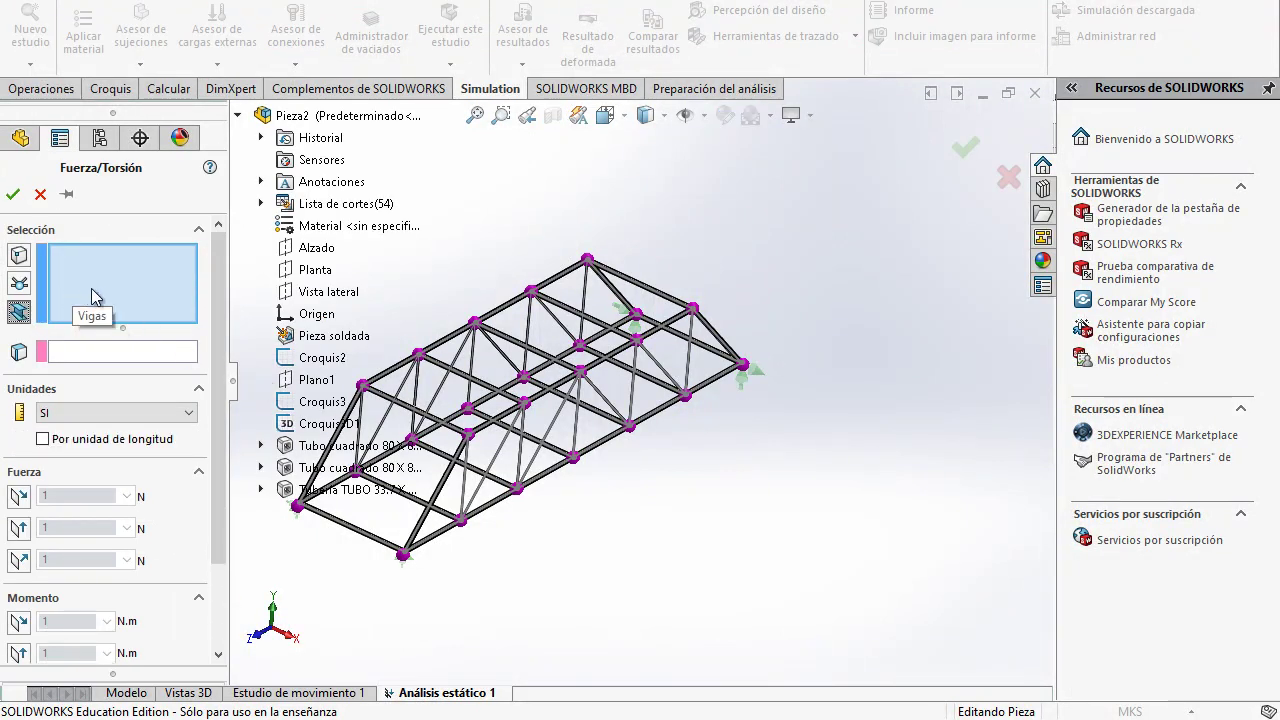
pyautogui.press('z')
pyautogui.press('z')
pyautogui.press('z')
pyautogui.press('z')
pyautogui.scroll(-5, 510, 420)
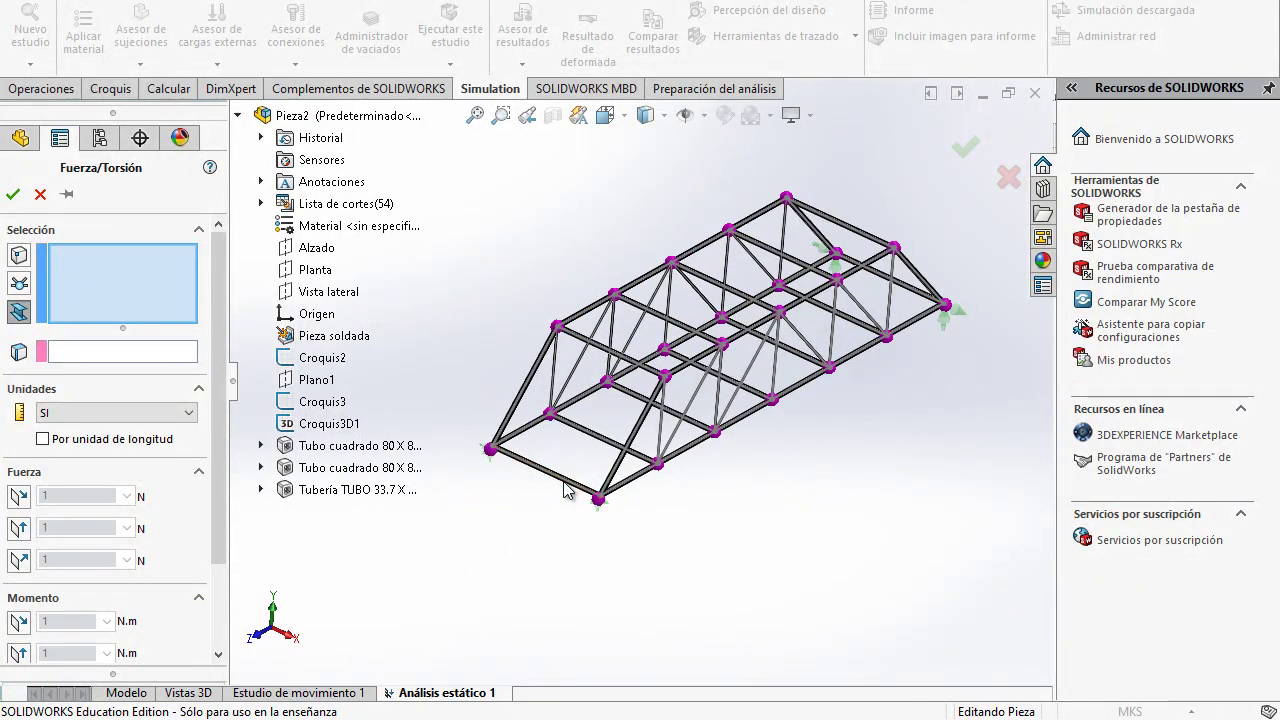
pyautogui.click(590, 492)
pyautogui.click(615, 442)
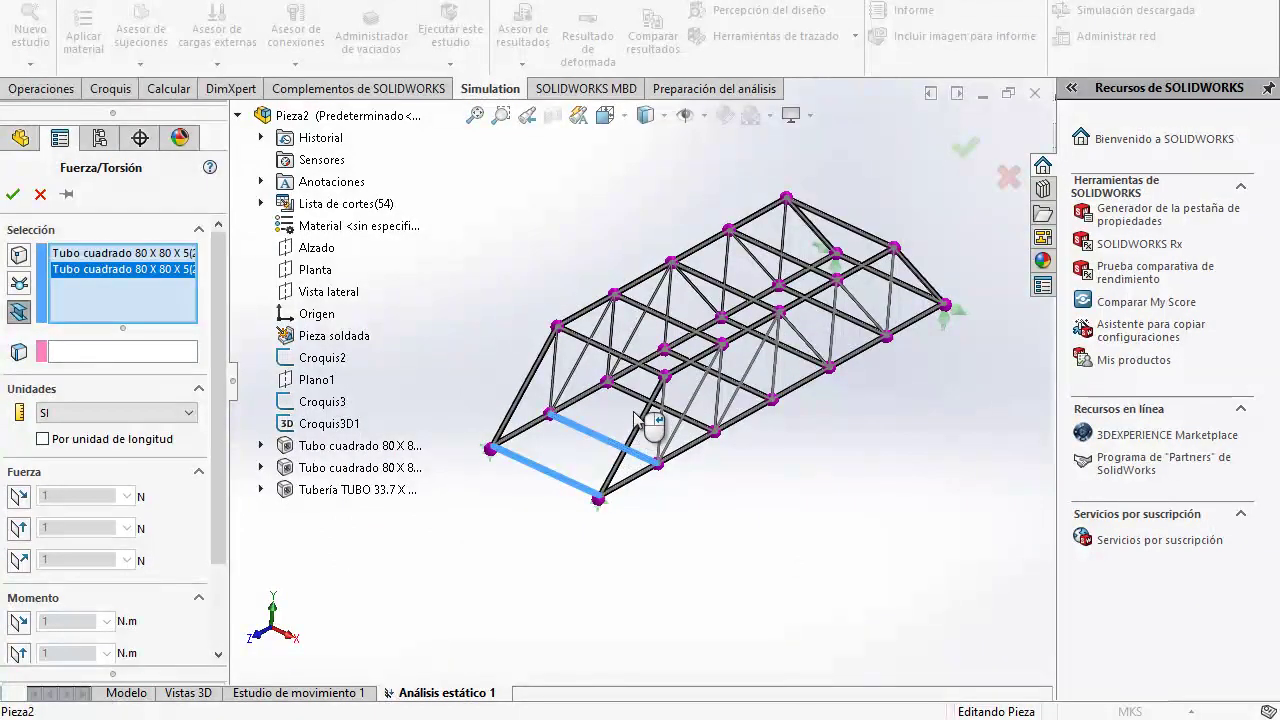
pyautogui.click(657, 410)
pyautogui.click(760, 396)
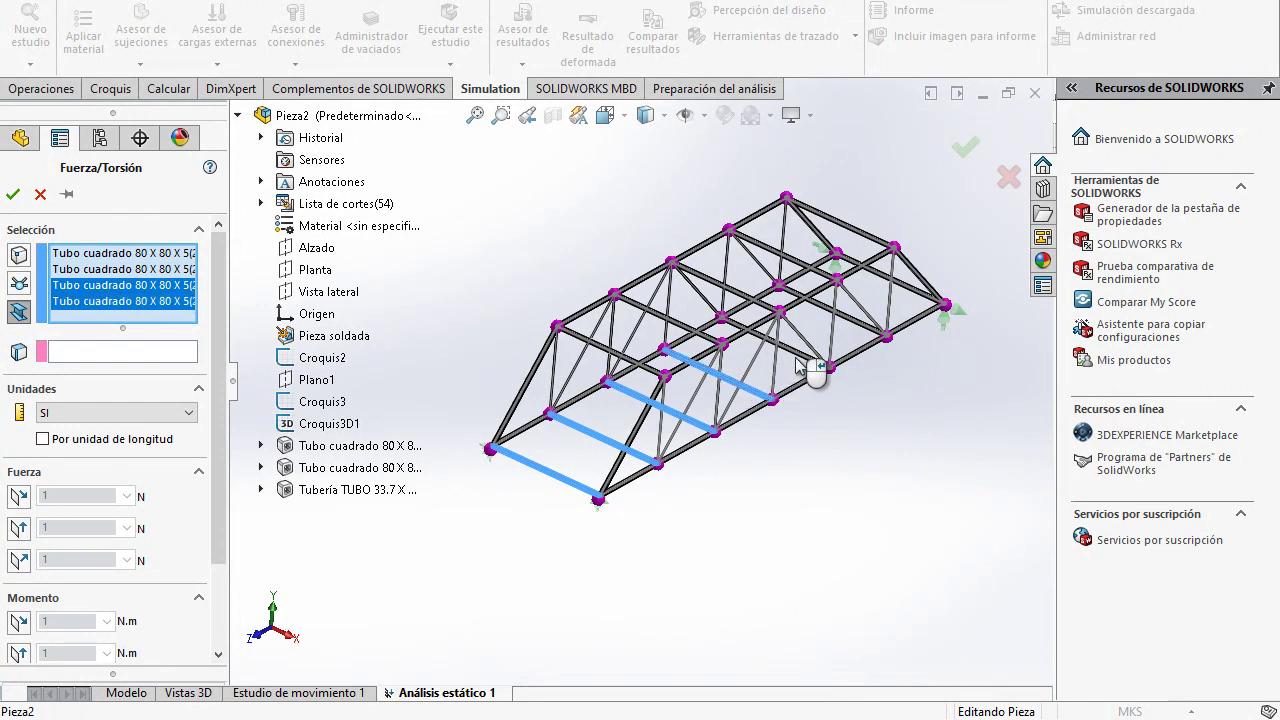
pyautogui.click(803, 358)
pyautogui.click(850, 317)
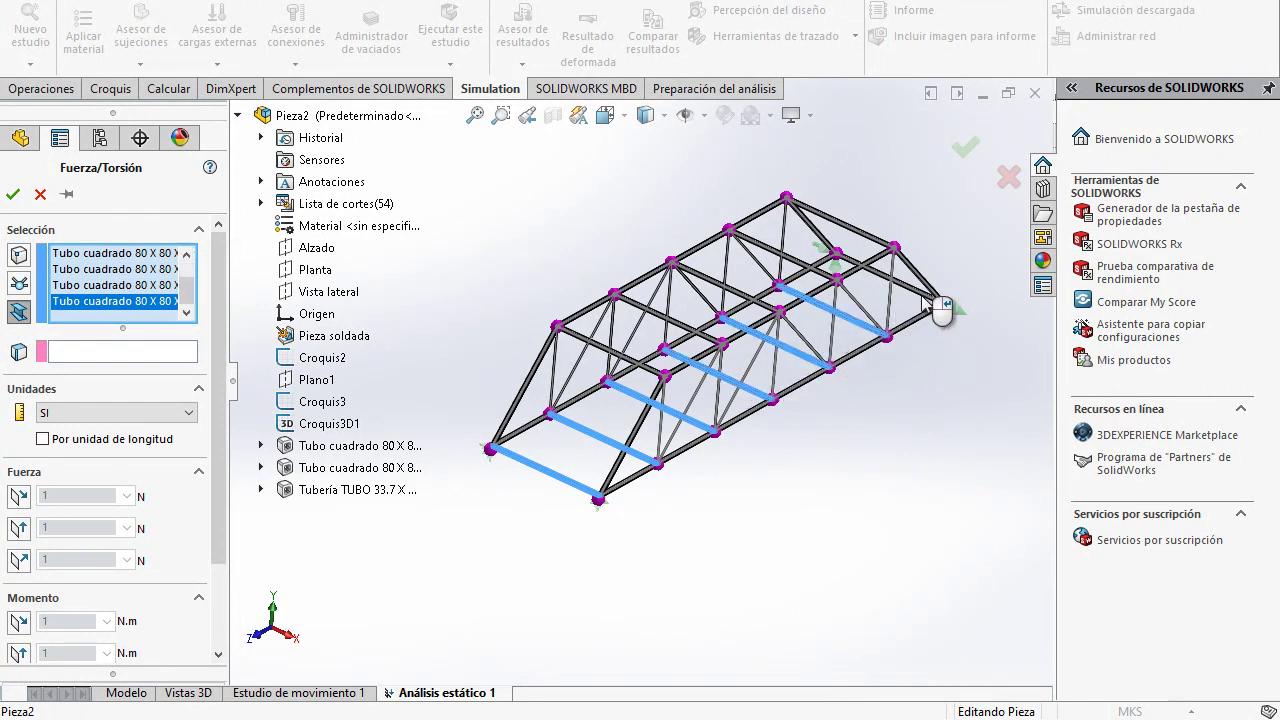
pyautogui.click(925, 294)
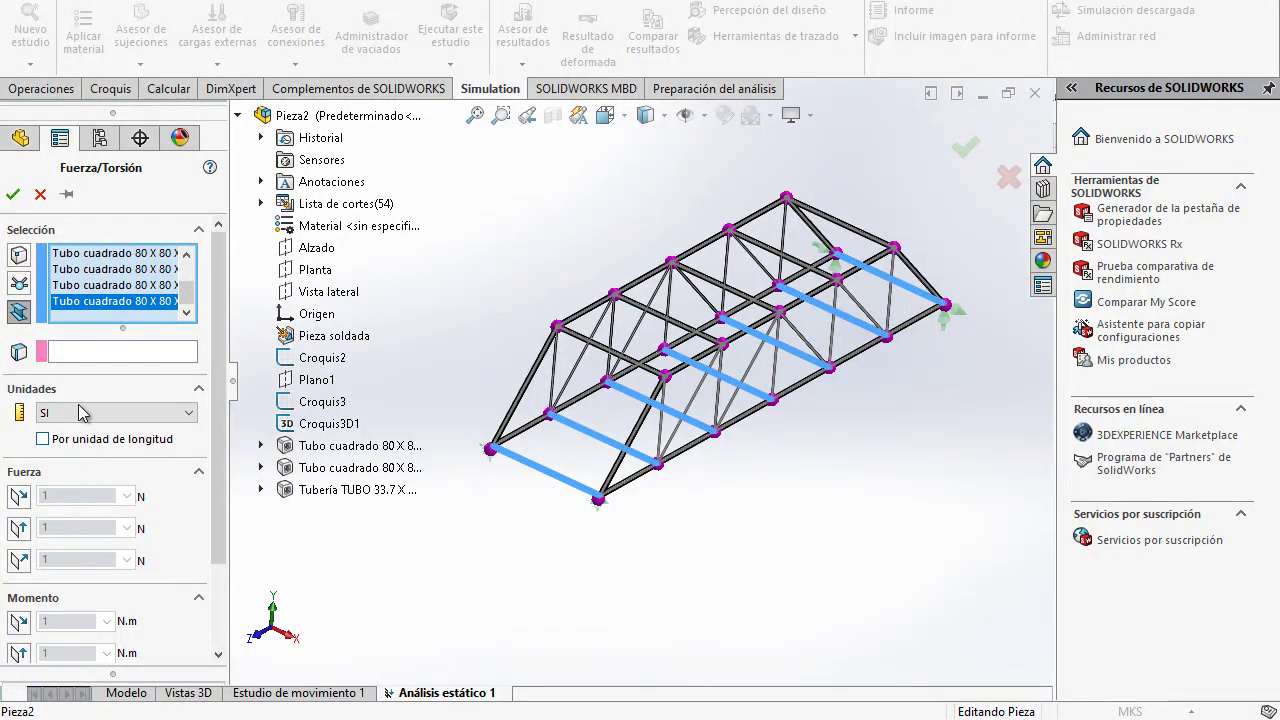
# Step: Apply 3000 N normal to the Planta plane, reversed to point downward, as Fuerza-1
pyautogui.click(82, 352)
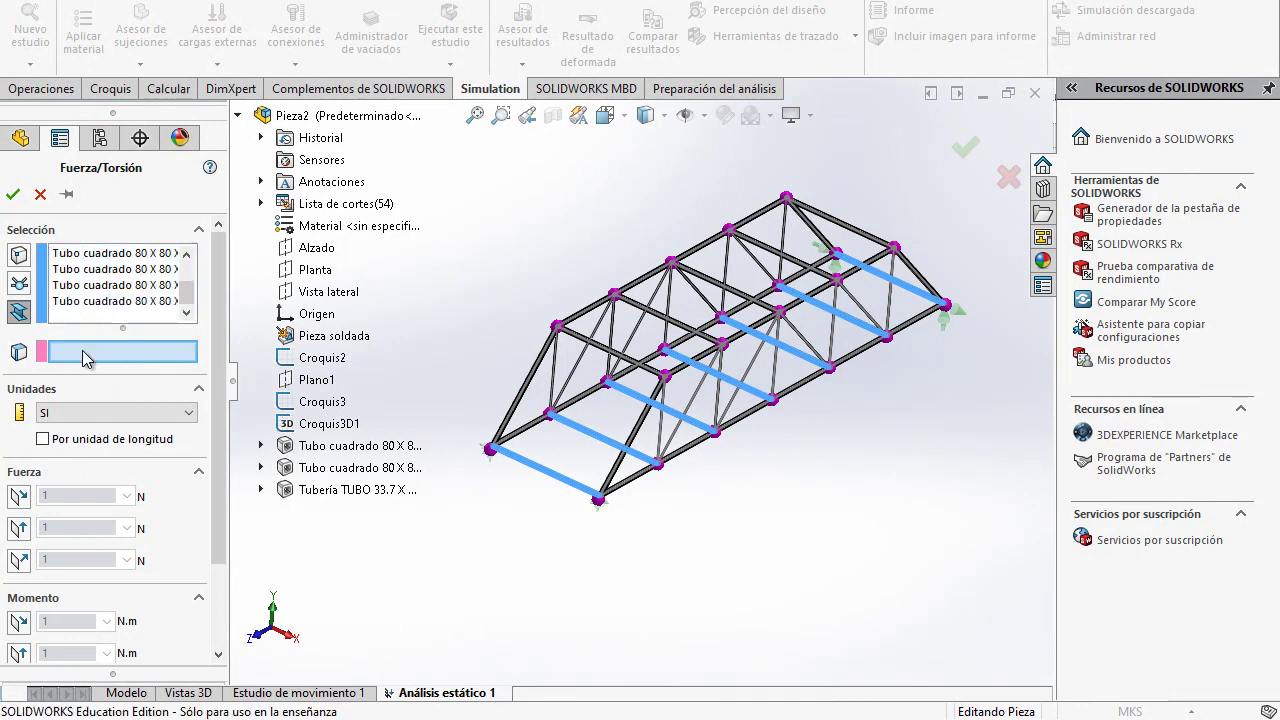
pyautogui.click(332, 274)
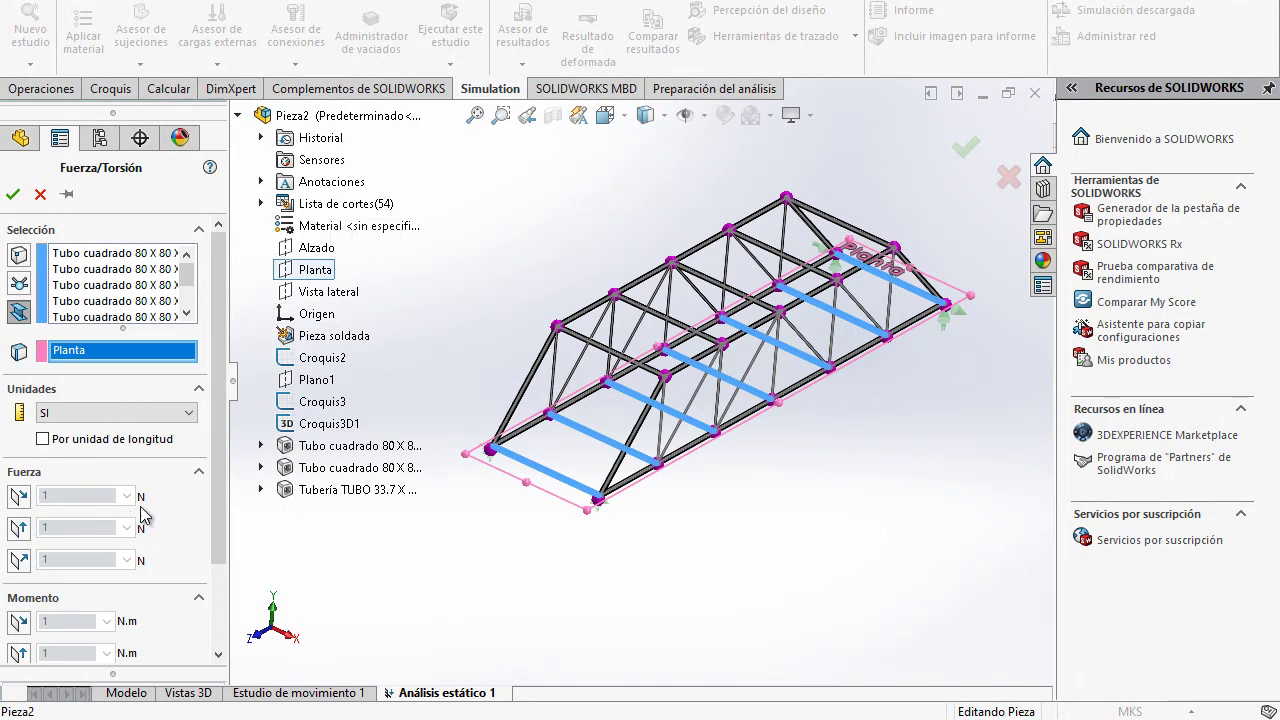
pyautogui.scroll(-3, 224, 432)
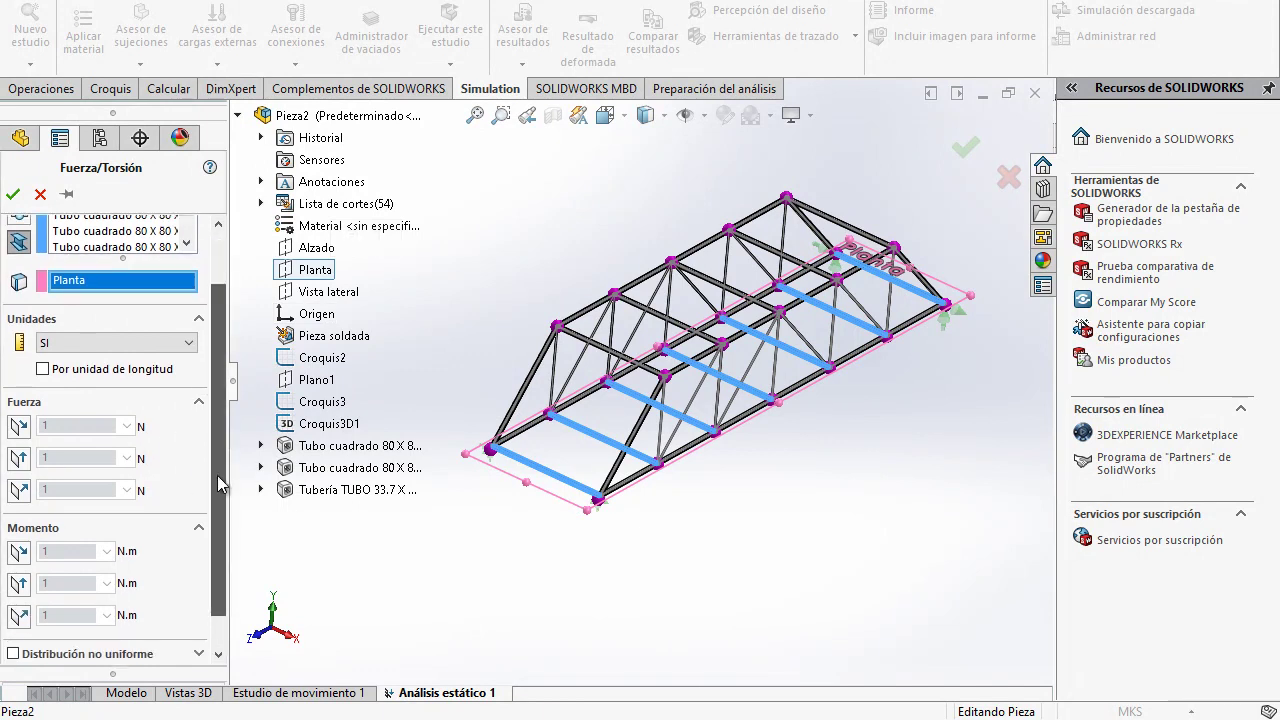
pyautogui.click(19, 490)
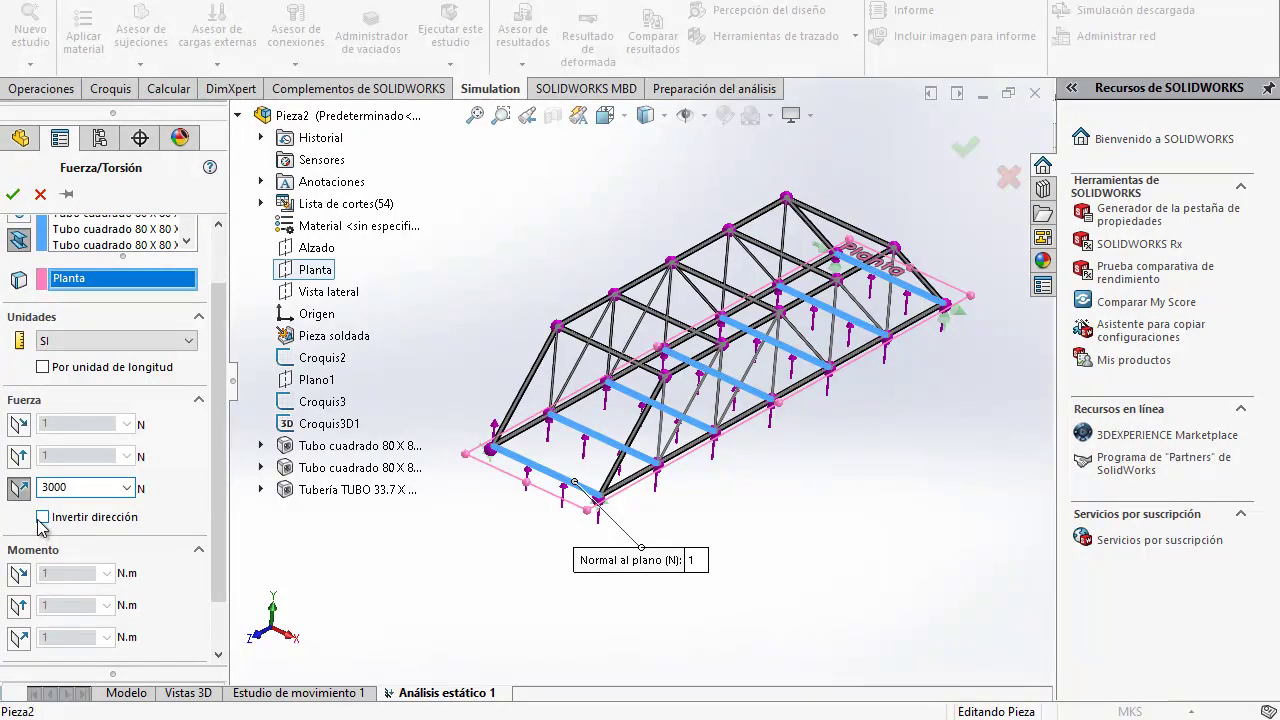
pyautogui.click(42, 517)
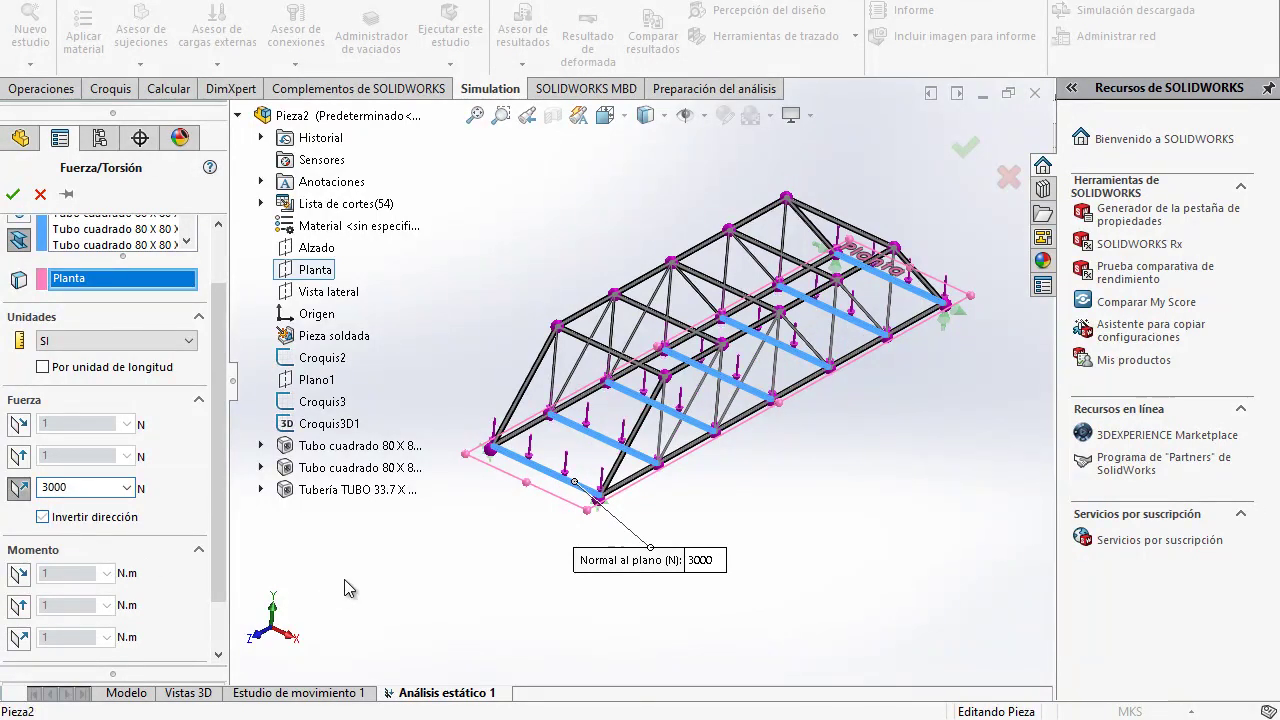
pyautogui.click(17, 195)
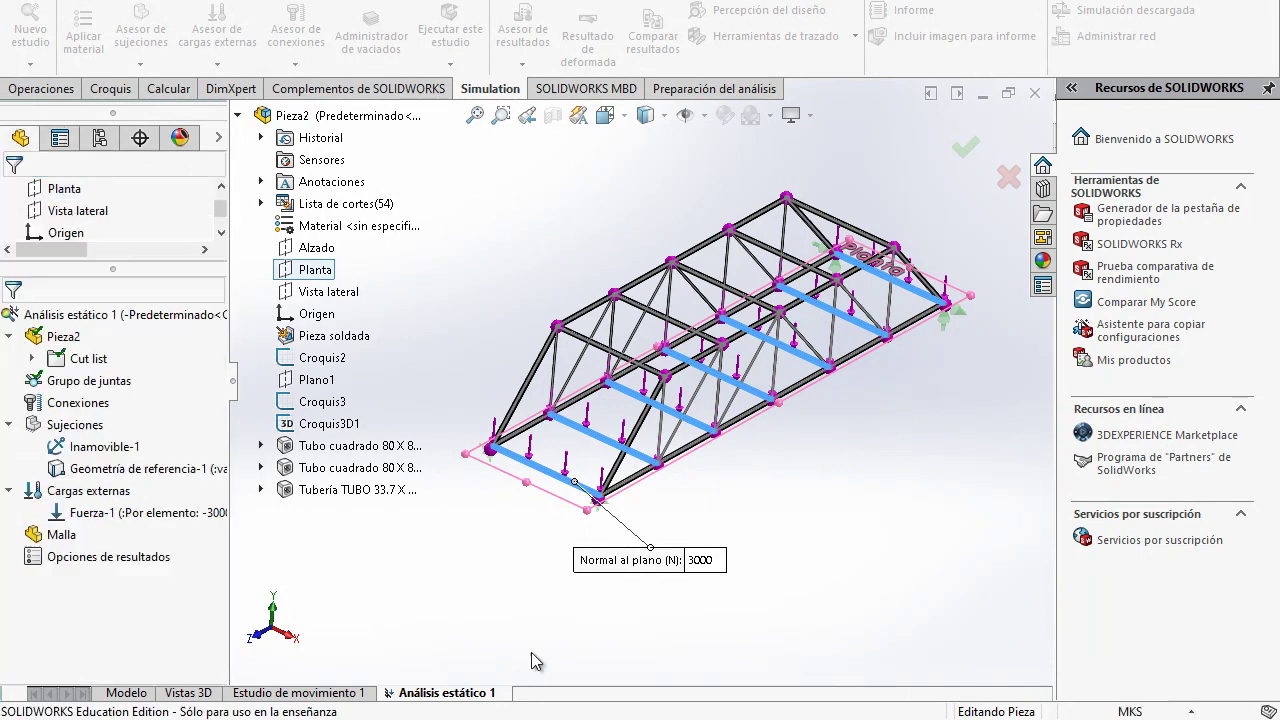
# Step: Add a 9.81 m/s² gravity load, Gravedad-1, normal to the Planta plane with its default direction
pyautogui.rightClick(97, 497)
pyautogui.click(177, 269)
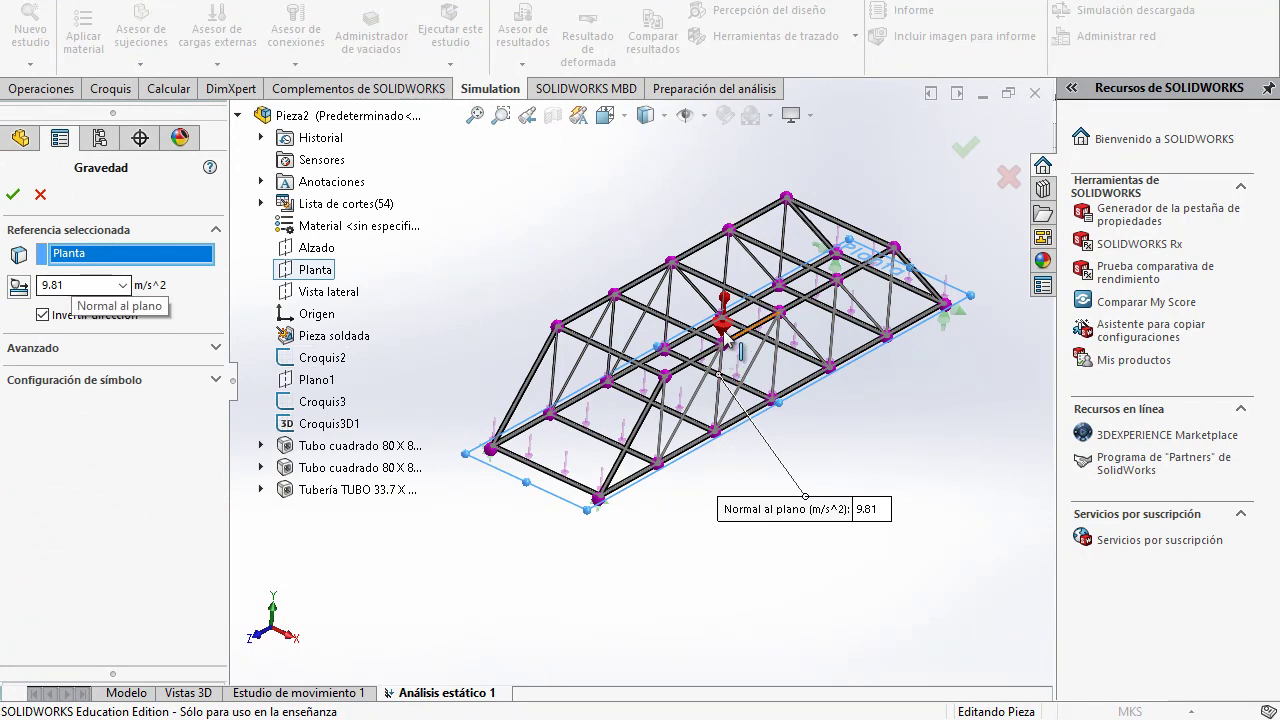
pyautogui.scroll(-3, 716, 450)
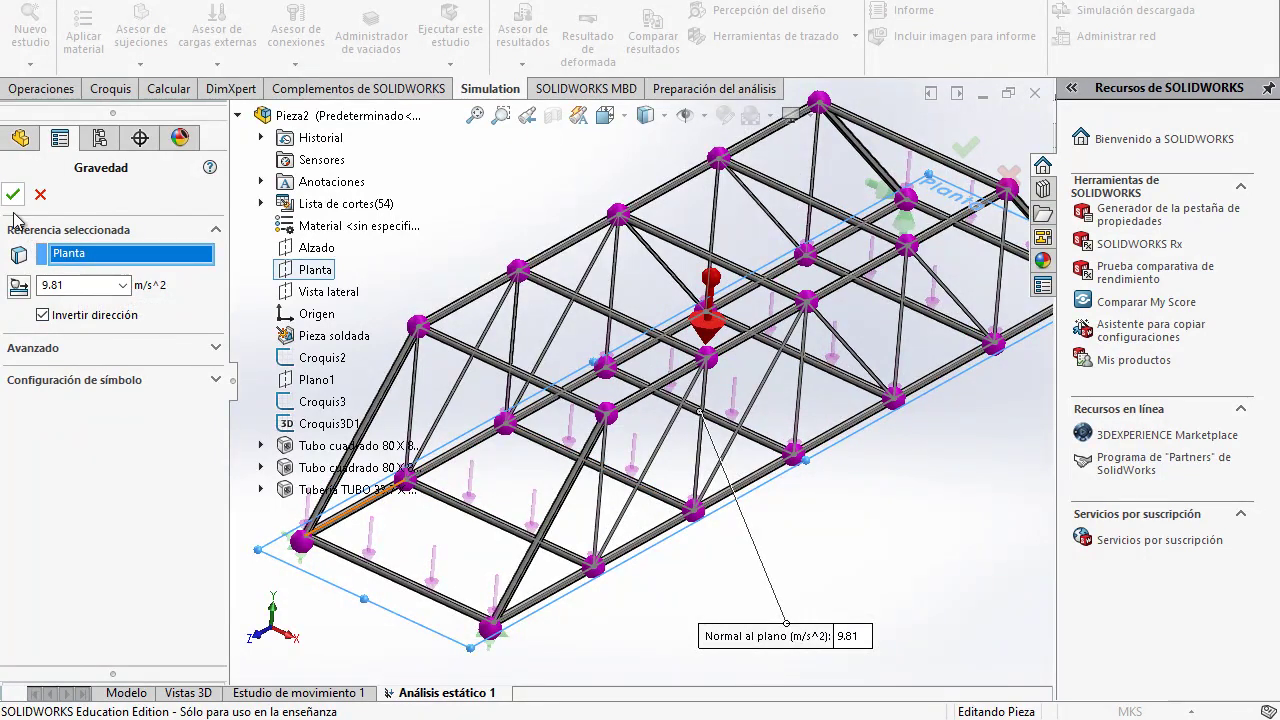
pyautogui.click(44, 315)
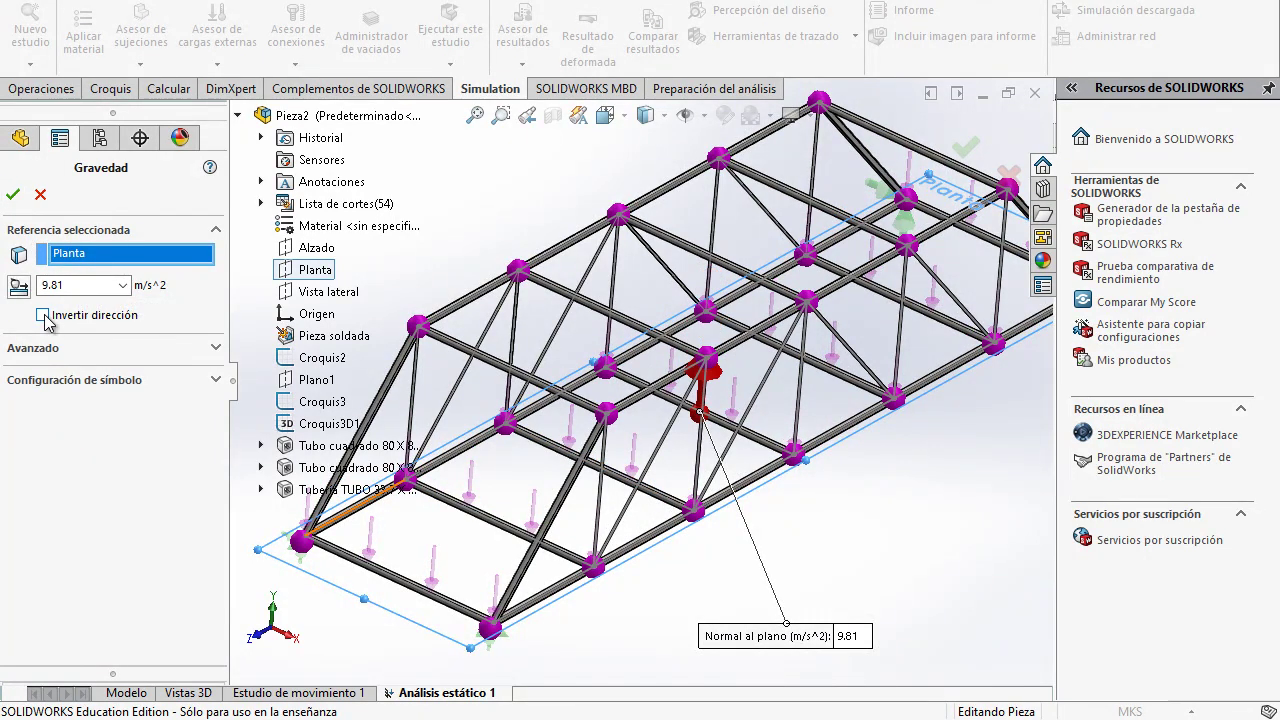
pyautogui.click(44, 315)
pyautogui.click(13, 194)
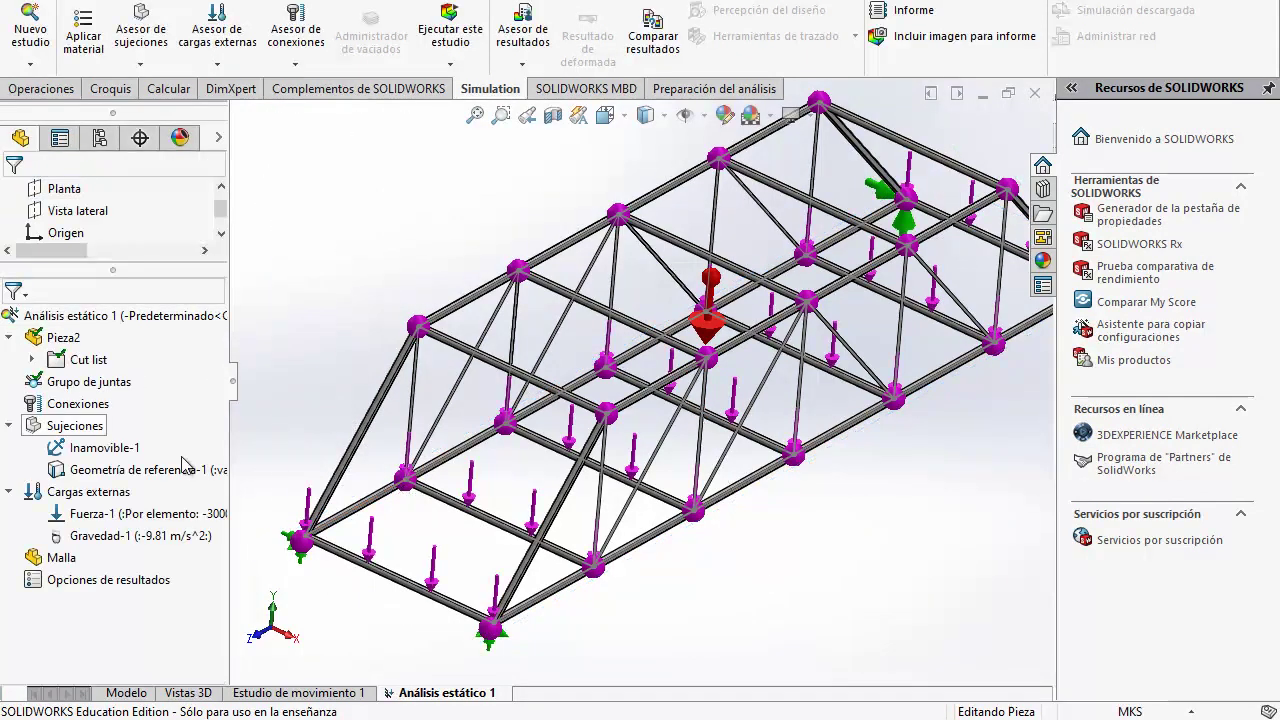
# Step: Mesh the truss, zoom and orbit to inspect the mesh, then run the static study
pyautogui.rightClick(62, 558)
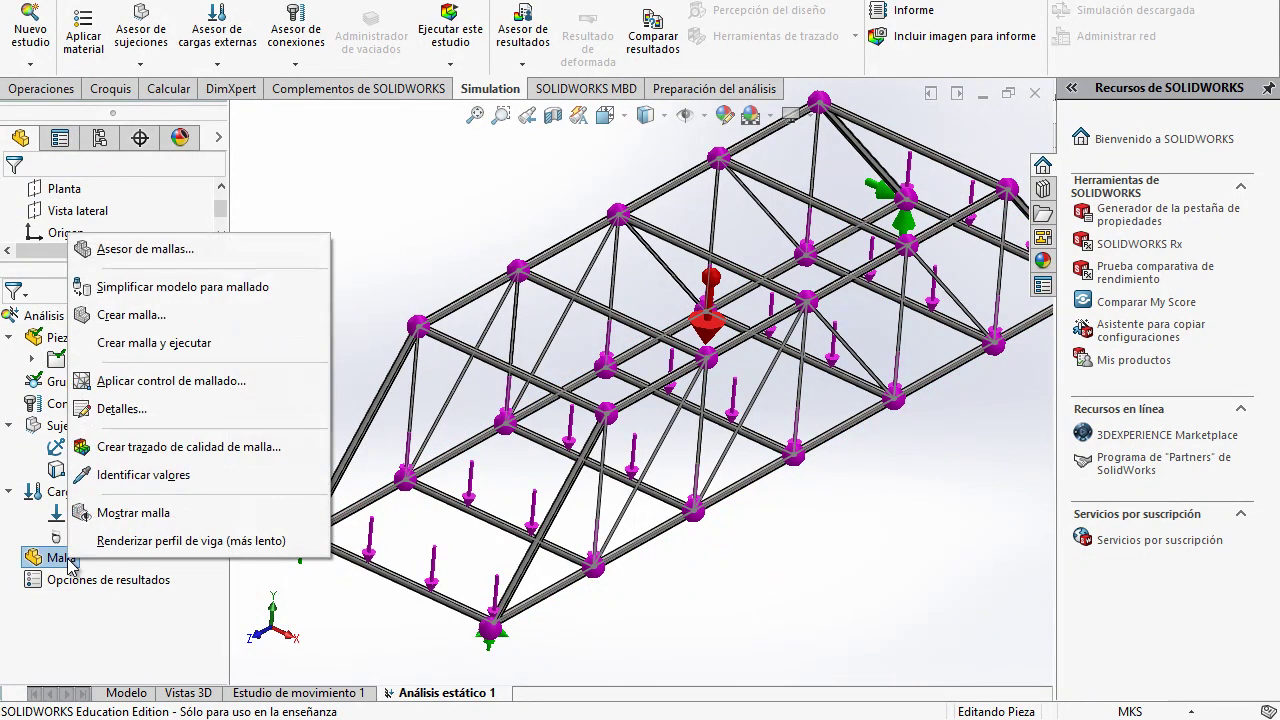
pyautogui.click(155, 316)
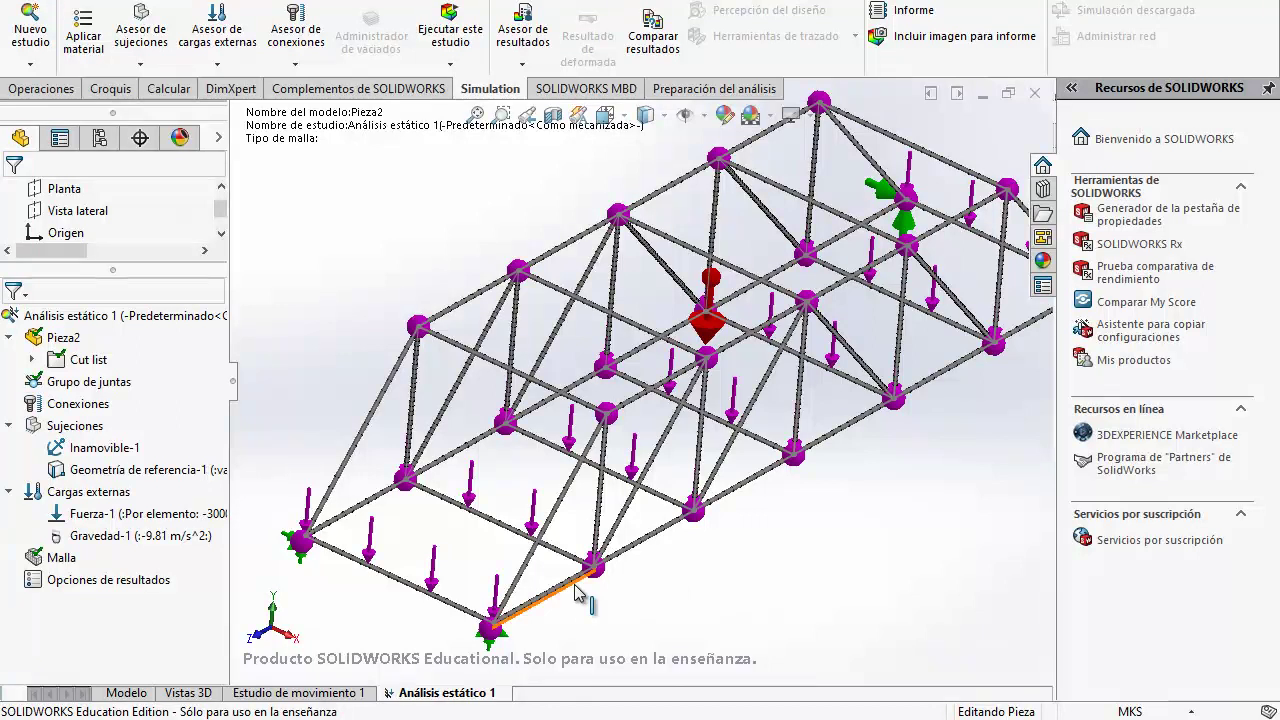
pyautogui.scroll(-5, 566, 598)
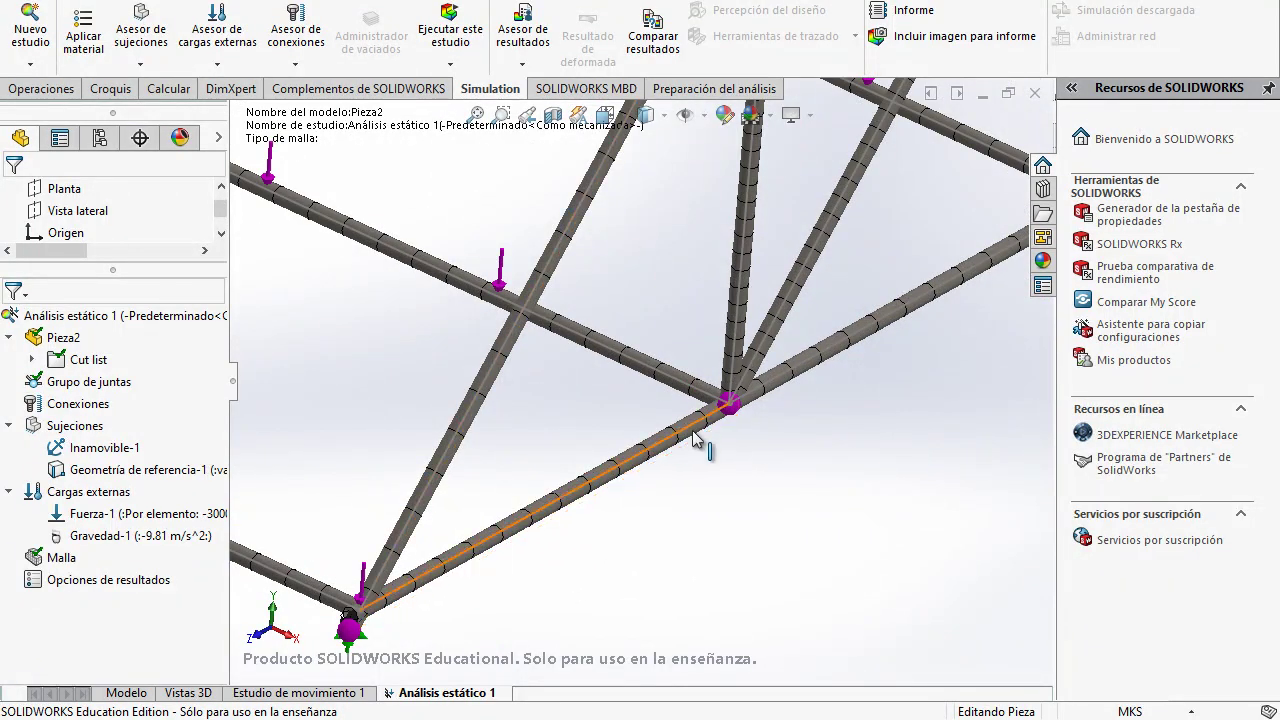
pyautogui.scroll(3, 655, 530)
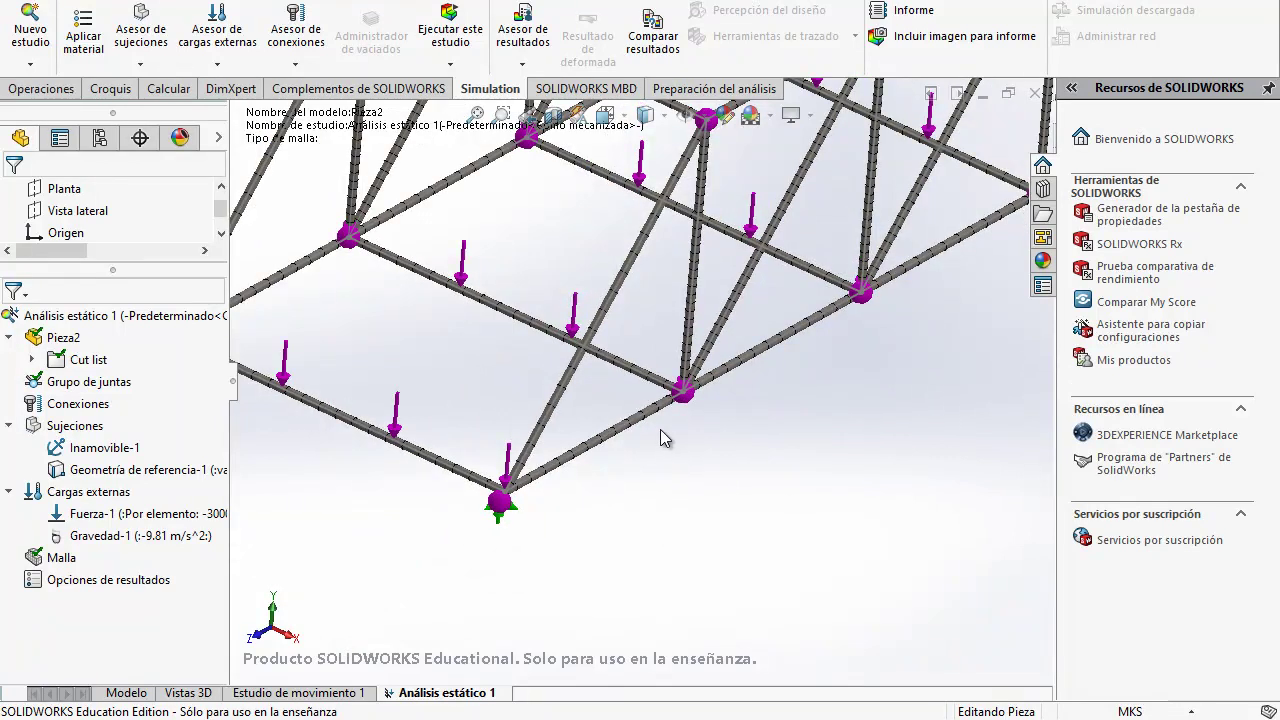
pyautogui.moveTo(666, 474); pyautogui.dragTo(692, 324, button='middle')
pyautogui.scroll(-2, 680, 278)
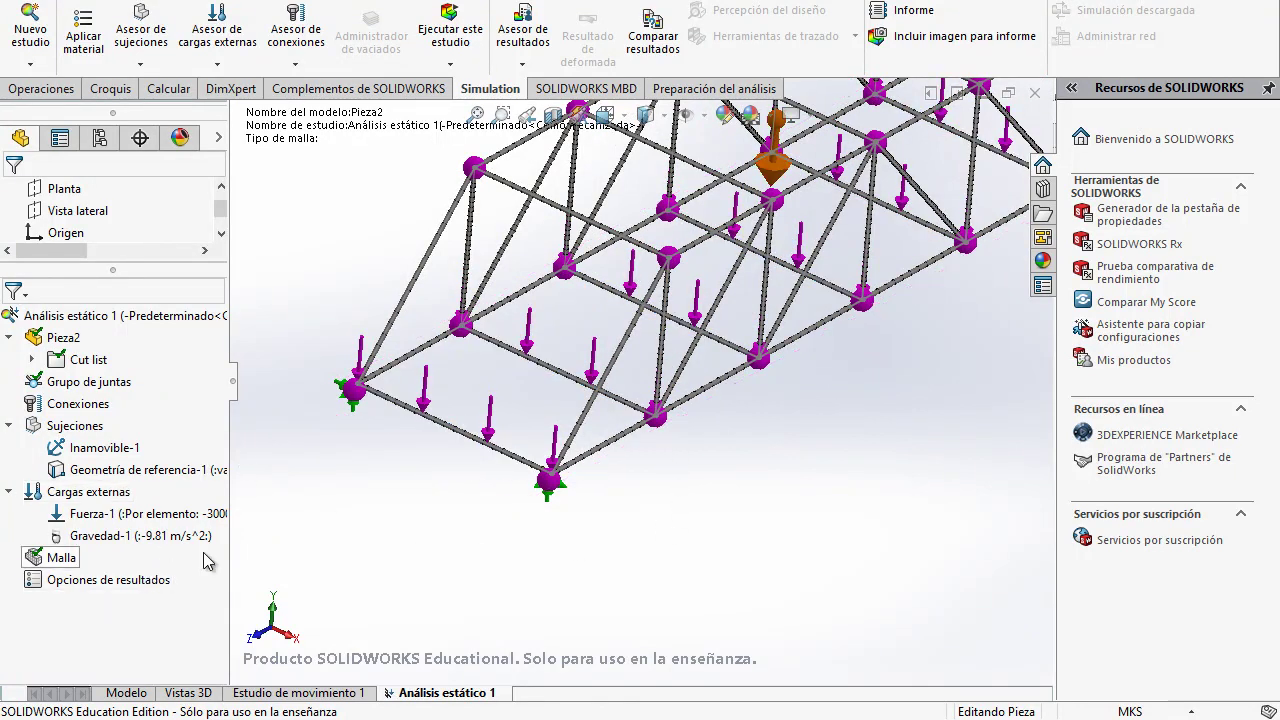
pyautogui.click(449, 32)
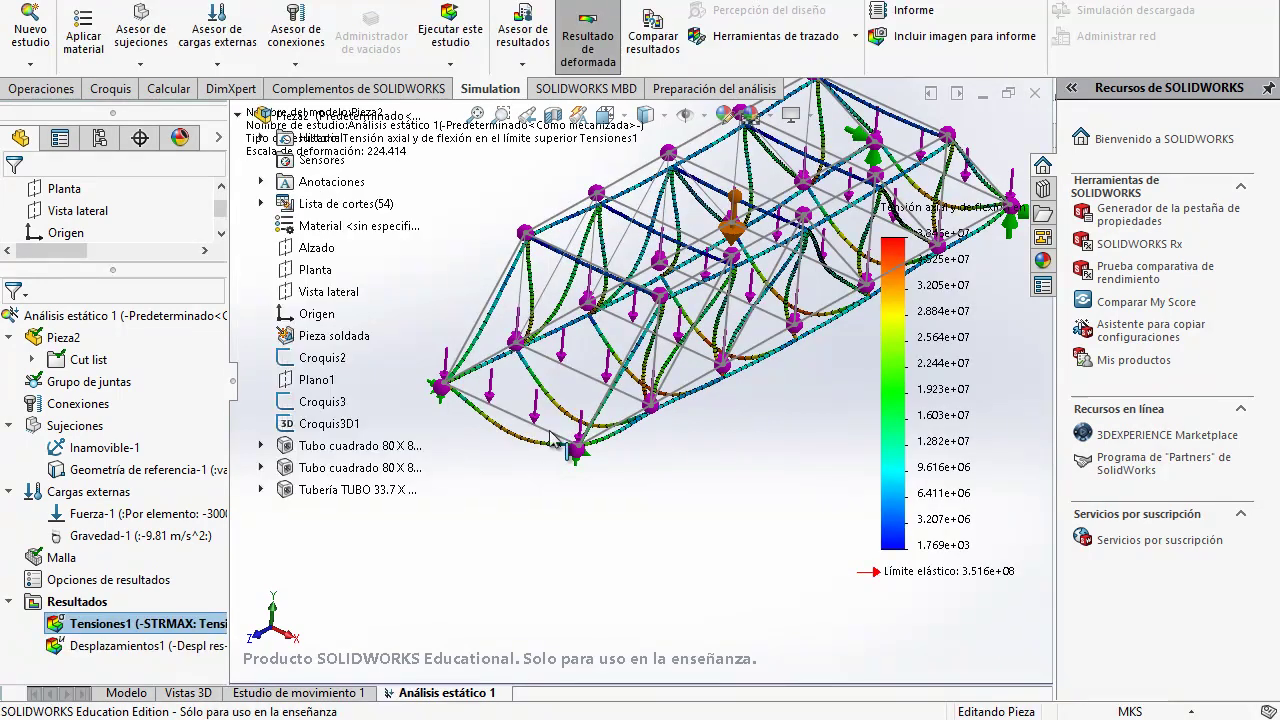
# Step: Apply a mesh control with 0.25 m element size to all truss beams
pyautogui.rightClick(64, 563)
pyautogui.click(178, 385)
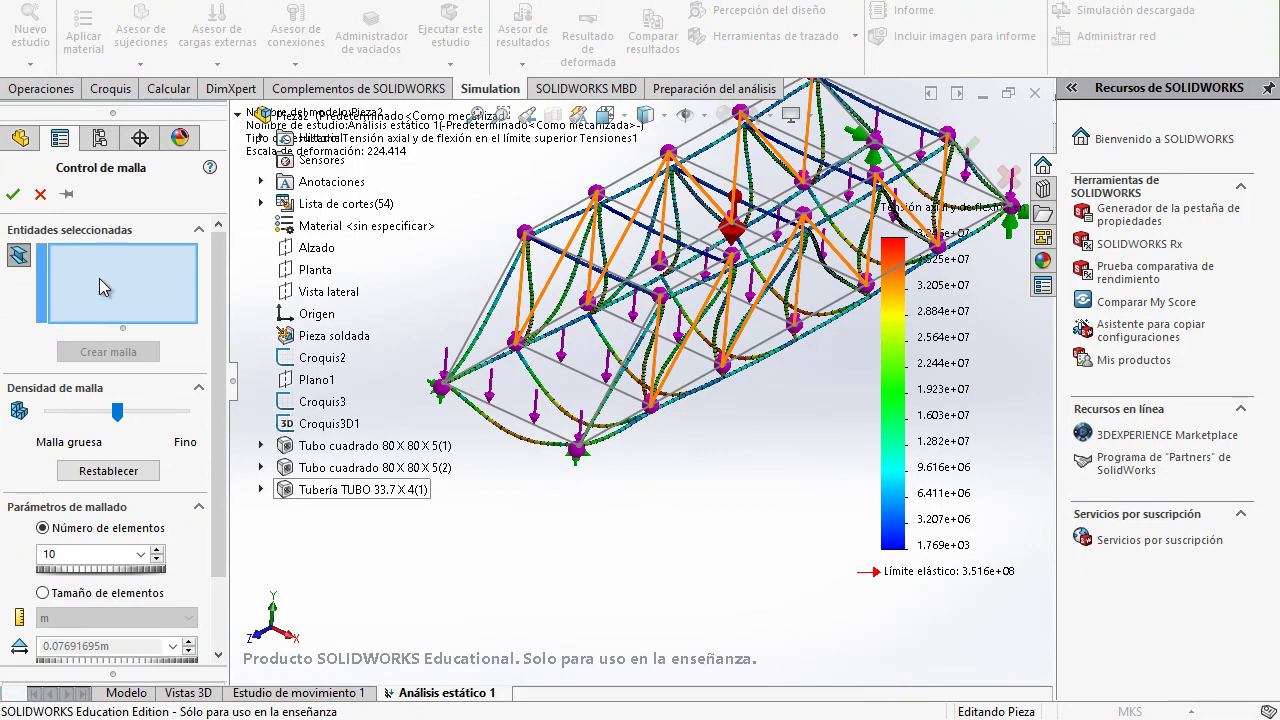
pyautogui.moveTo(857, 397)
pyautogui.mouseDown()
pyautogui.moveTo(842, 213)
pyautogui.moveTo(636, 149)
pyautogui.moveTo(529, 171)
pyautogui.moveTo(467, 348)
pyautogui.moveTo(496, 468)
pyautogui.moveTo(629, 501)
pyautogui.moveTo(772, 463)
pyautogui.moveTo(843, 426)
pyautogui.moveTo(848, 380)
pyautogui.mouseUp()
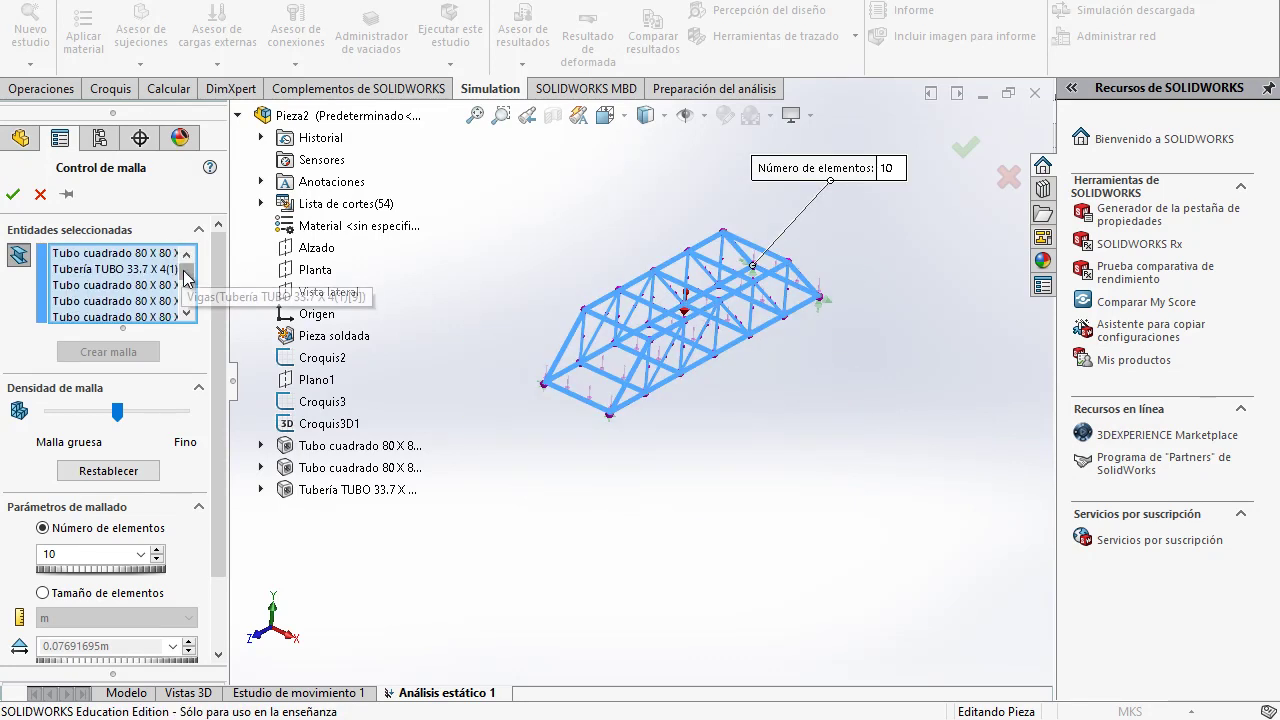
pyautogui.click(186, 313)
pyautogui.scroll(1, 190, 300)
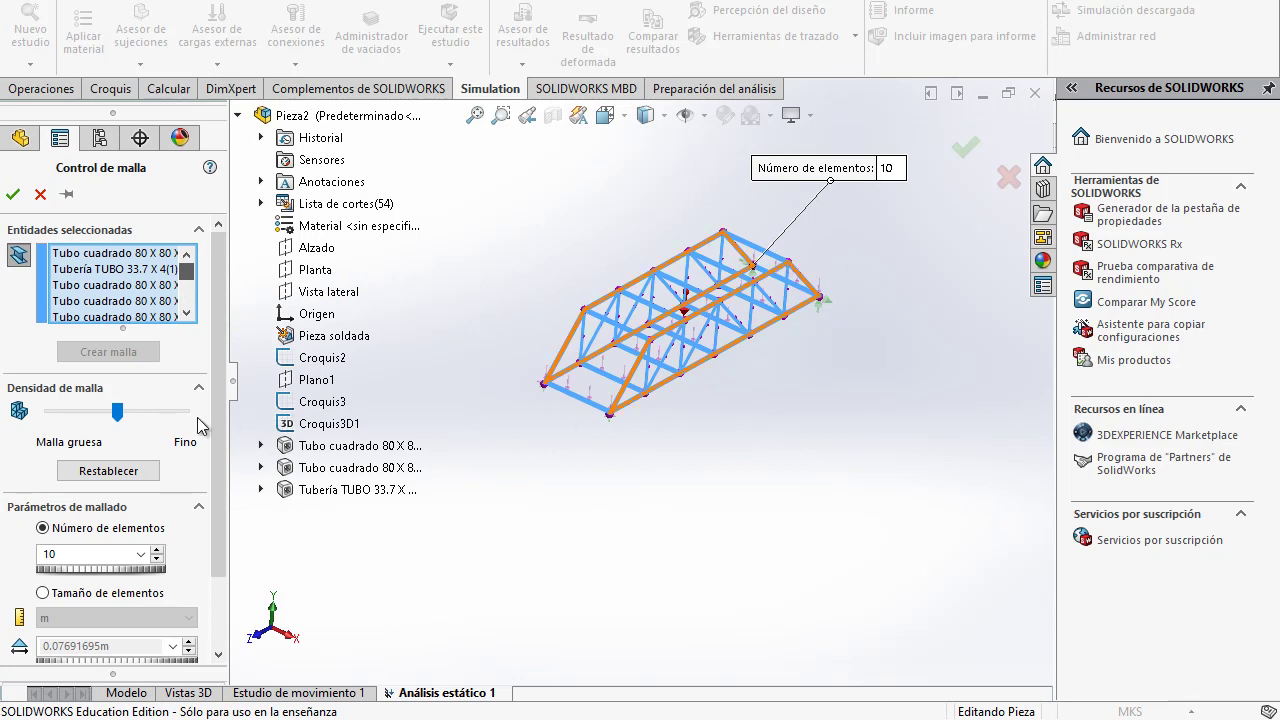
pyautogui.moveTo(211, 462); pyautogui.dragTo(217, 526)
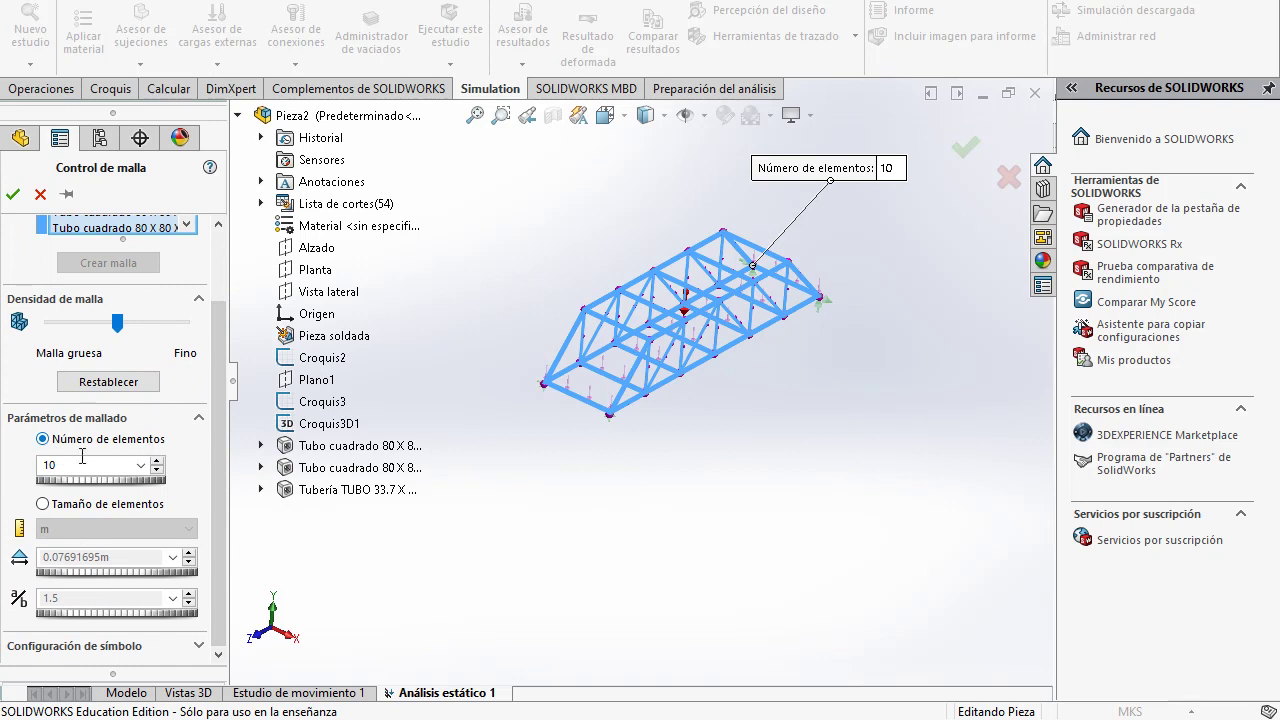
pyautogui.click(42, 504)
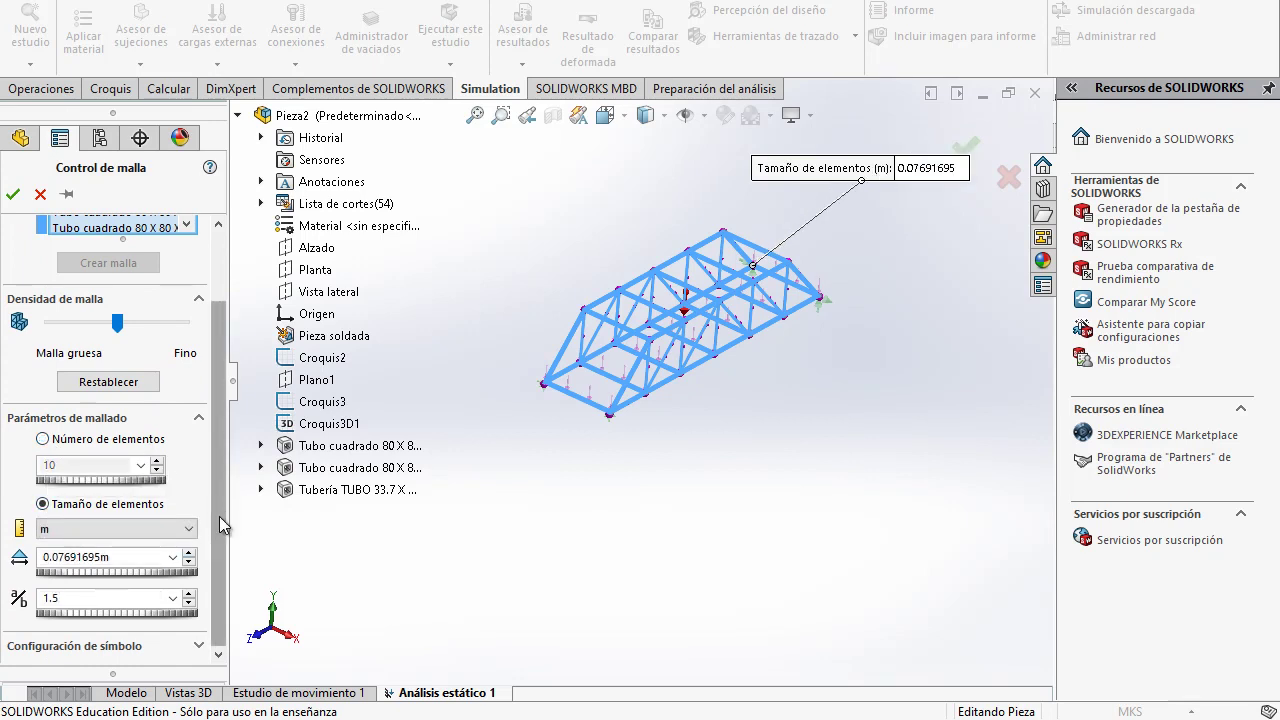
pyautogui.click(44, 560)
pyautogui.write('0.25m')
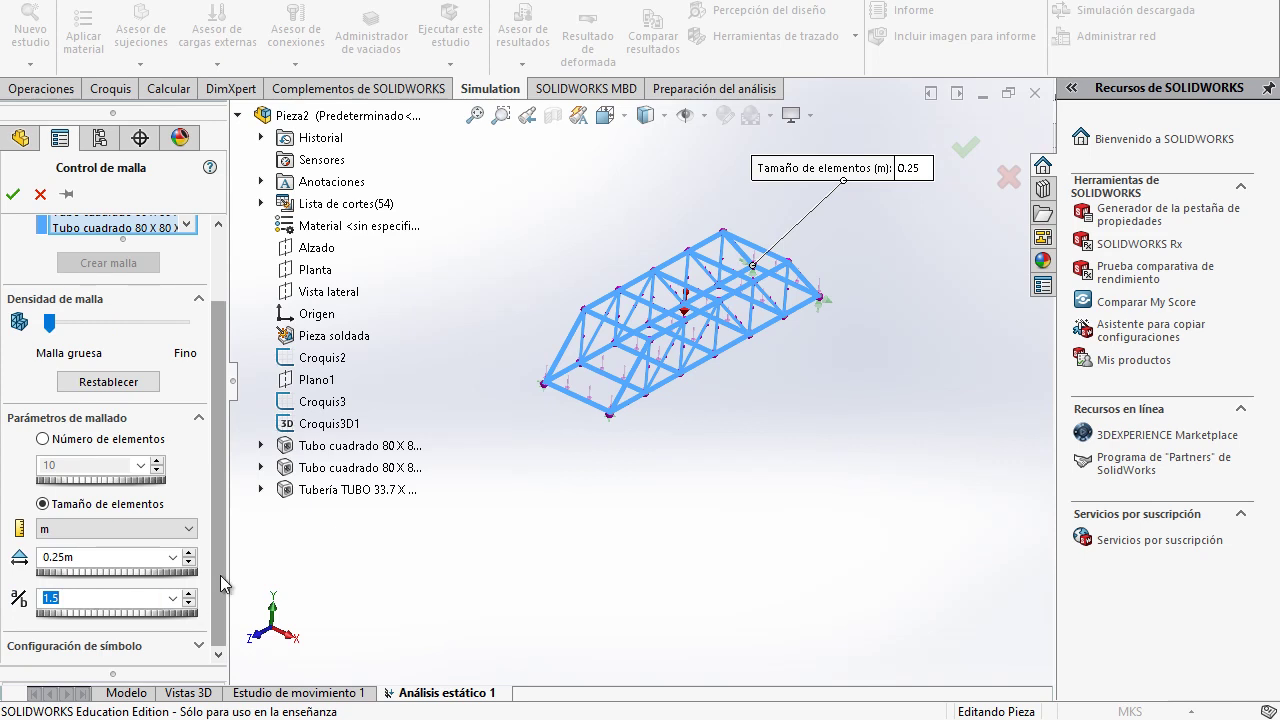
pyautogui.click(123, 562)
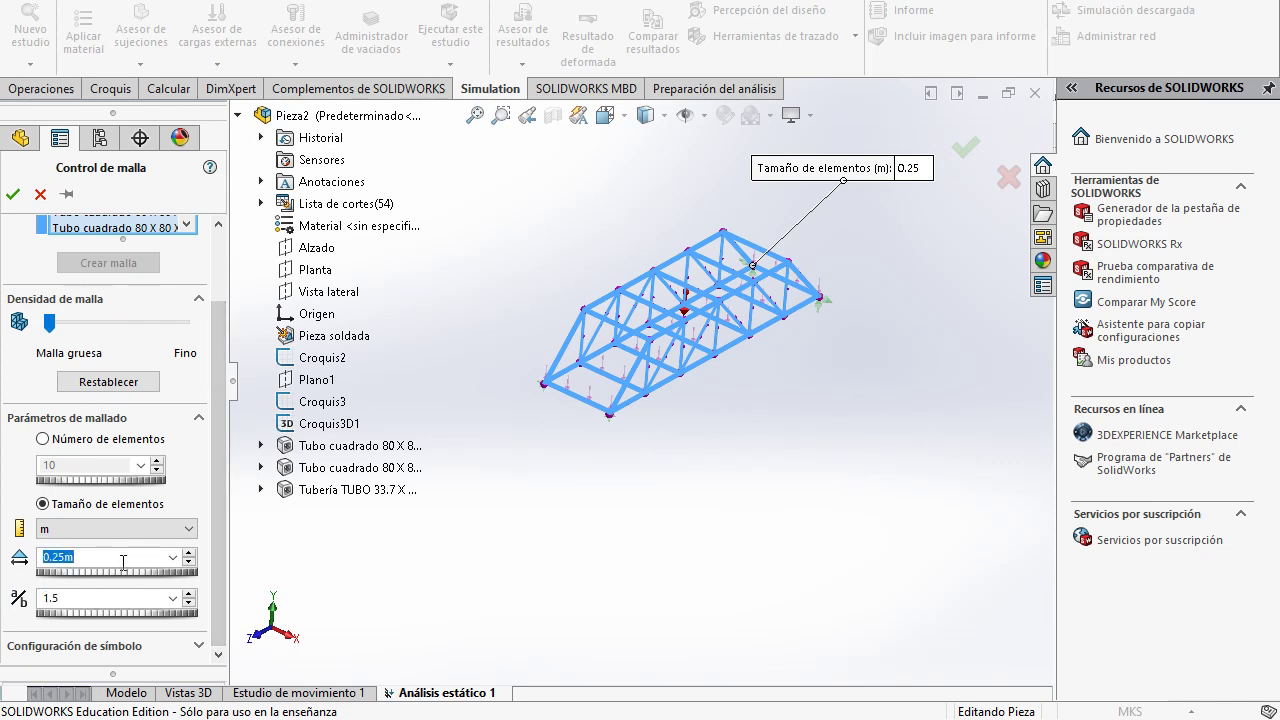
pyautogui.click(15, 196)
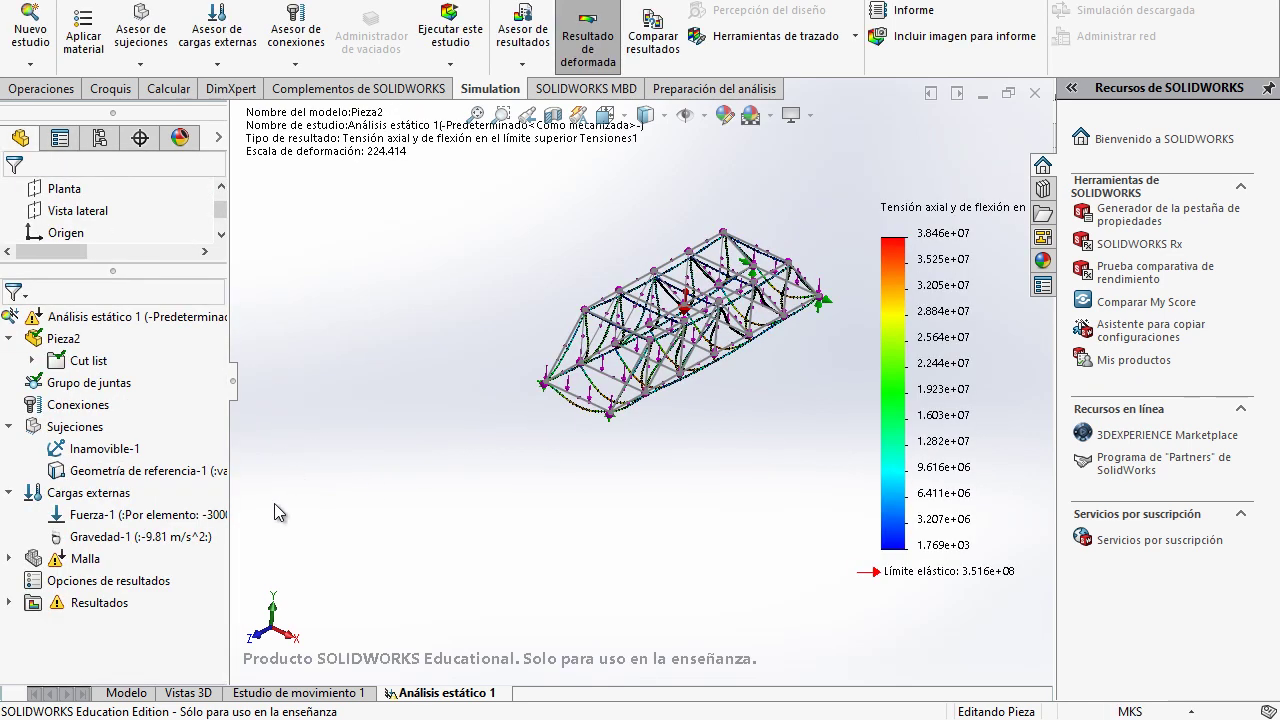
# Step: Re-create the mesh, accepting that the existing study results will be deleted
pyautogui.rightClick(88, 566)
pyautogui.click(150, 317)
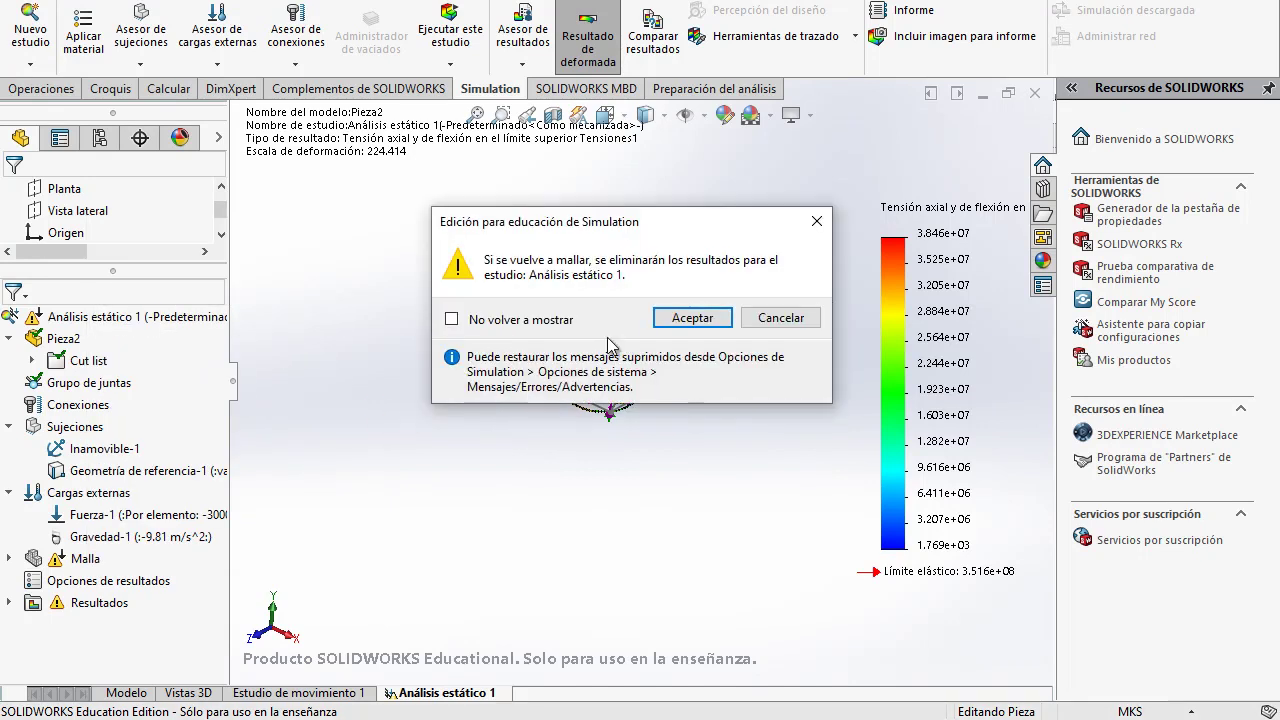
pyautogui.click(692, 318)
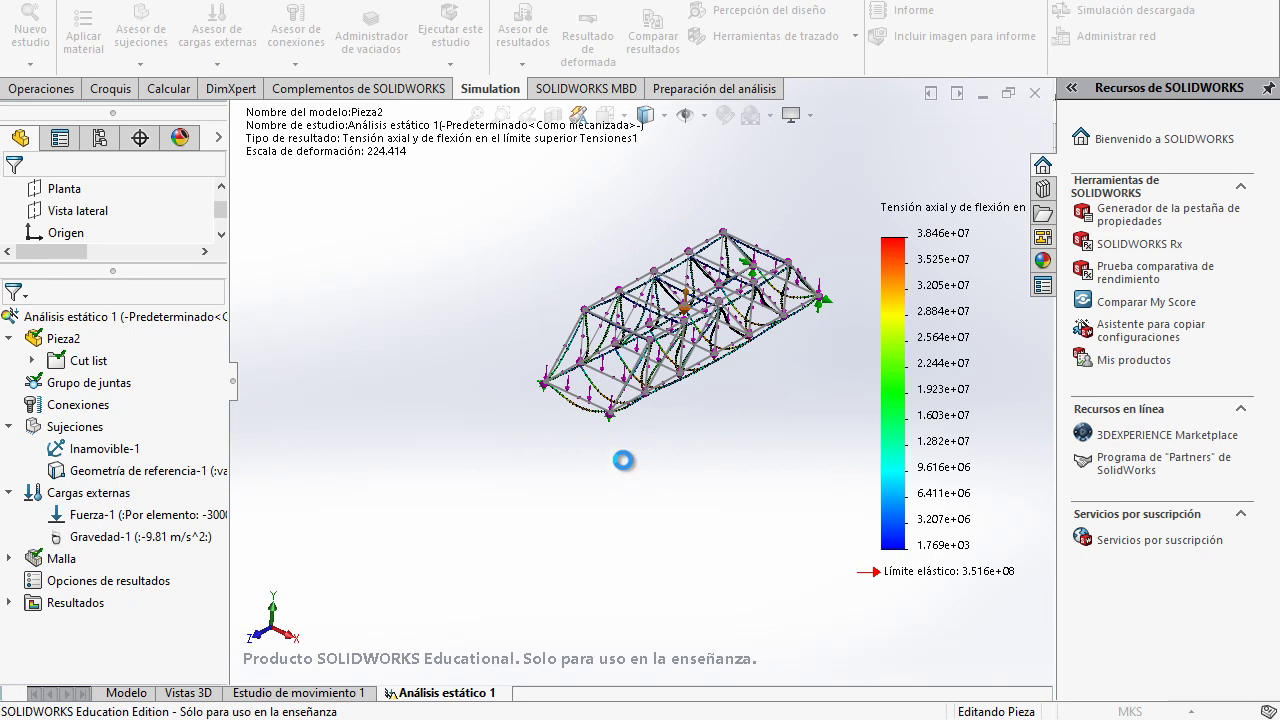
# Step: Zoom in and out on the truss to inspect the refined mesh
pyautogui.scroll(-5, 640, 448)
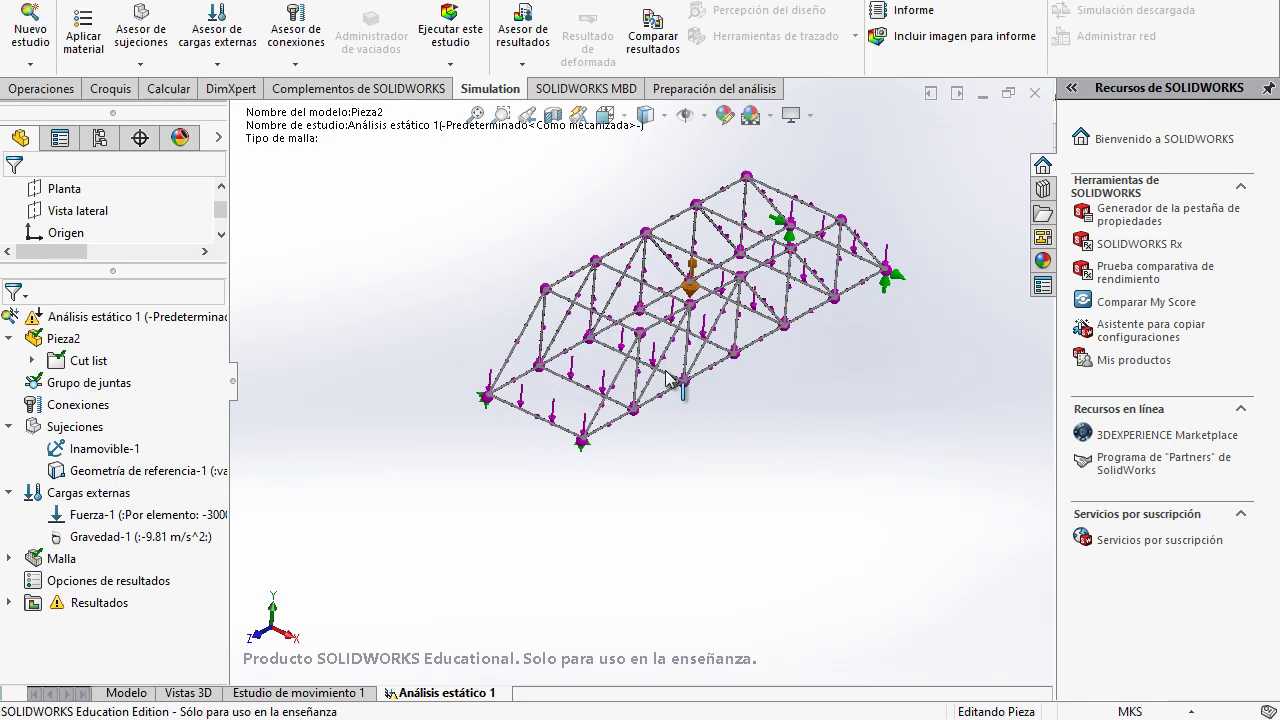
pyautogui.scroll(-6, 655, 440)
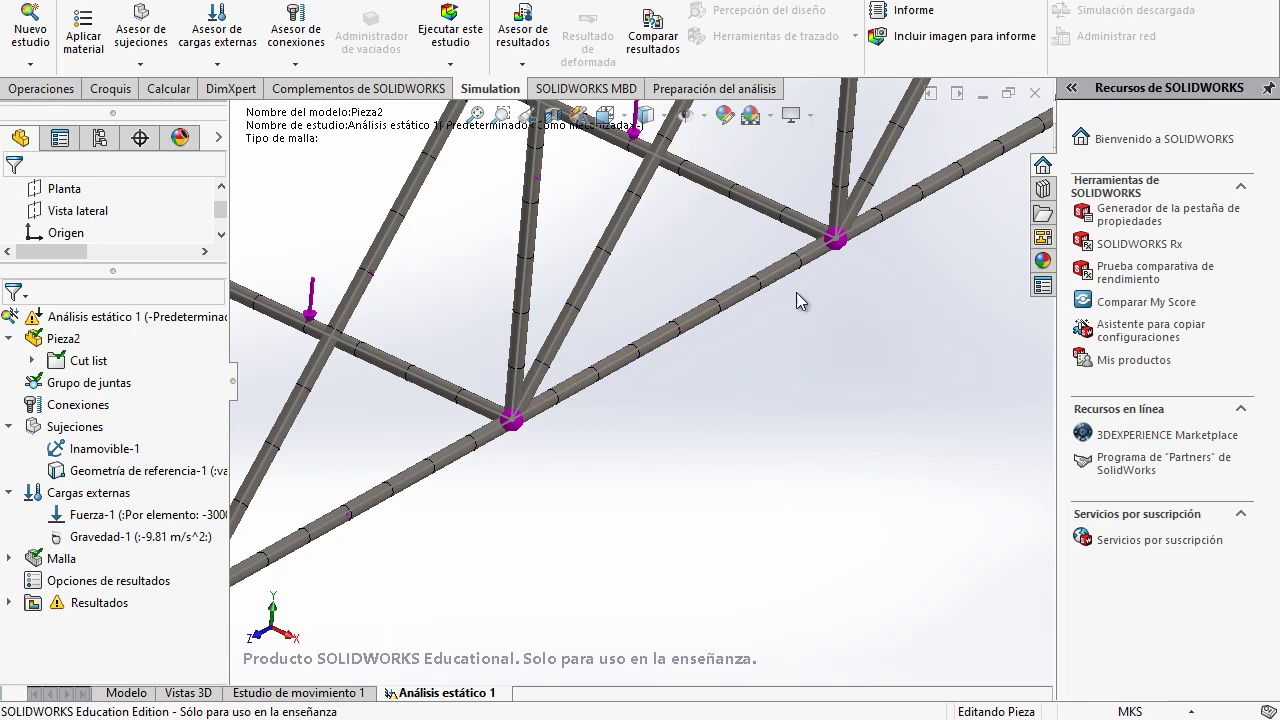
pyautogui.scroll(8, 685, 480)
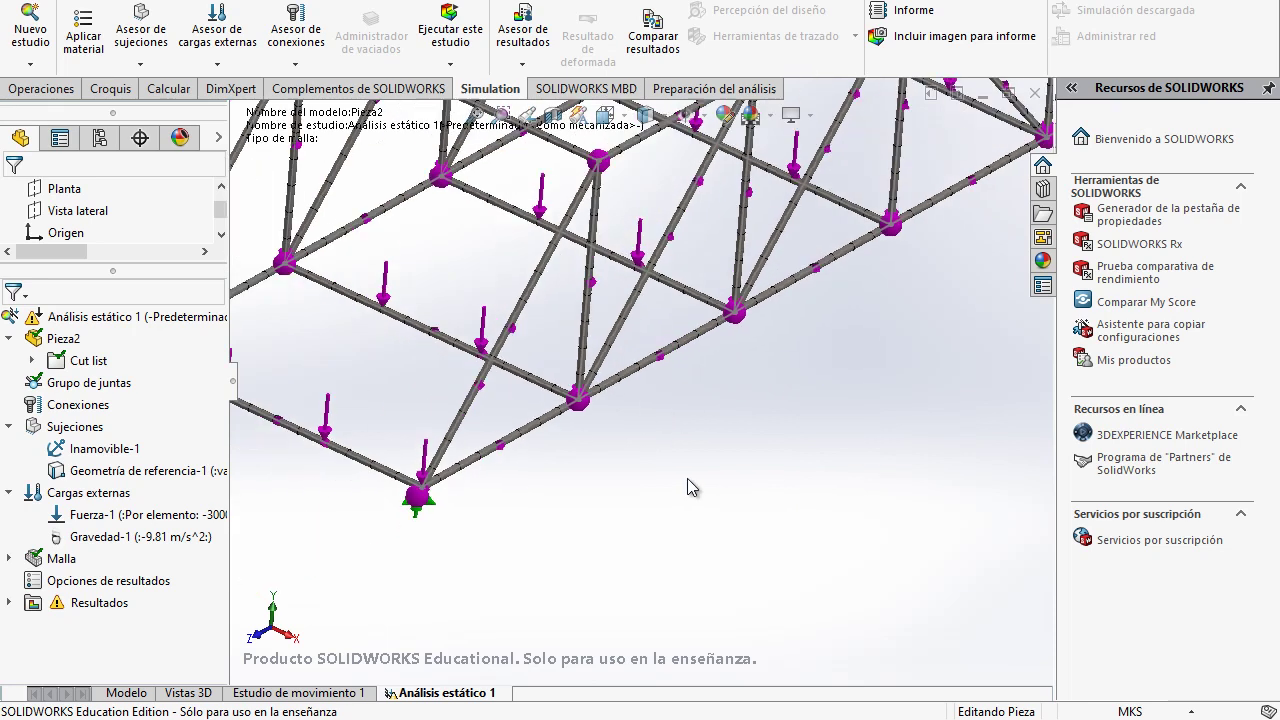
pyautogui.scroll(-4, 735, 240)
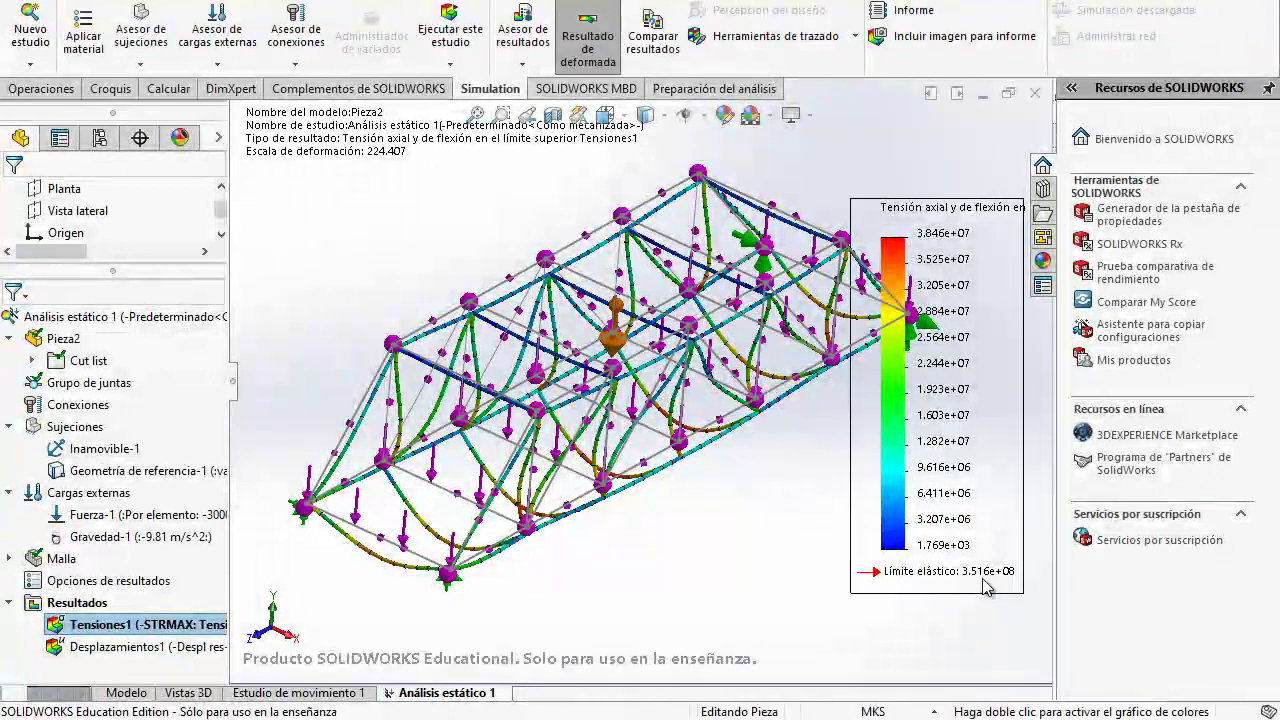
# Step: Display the Desplazamientos1 resultant displacement plot
pyautogui.press('z')
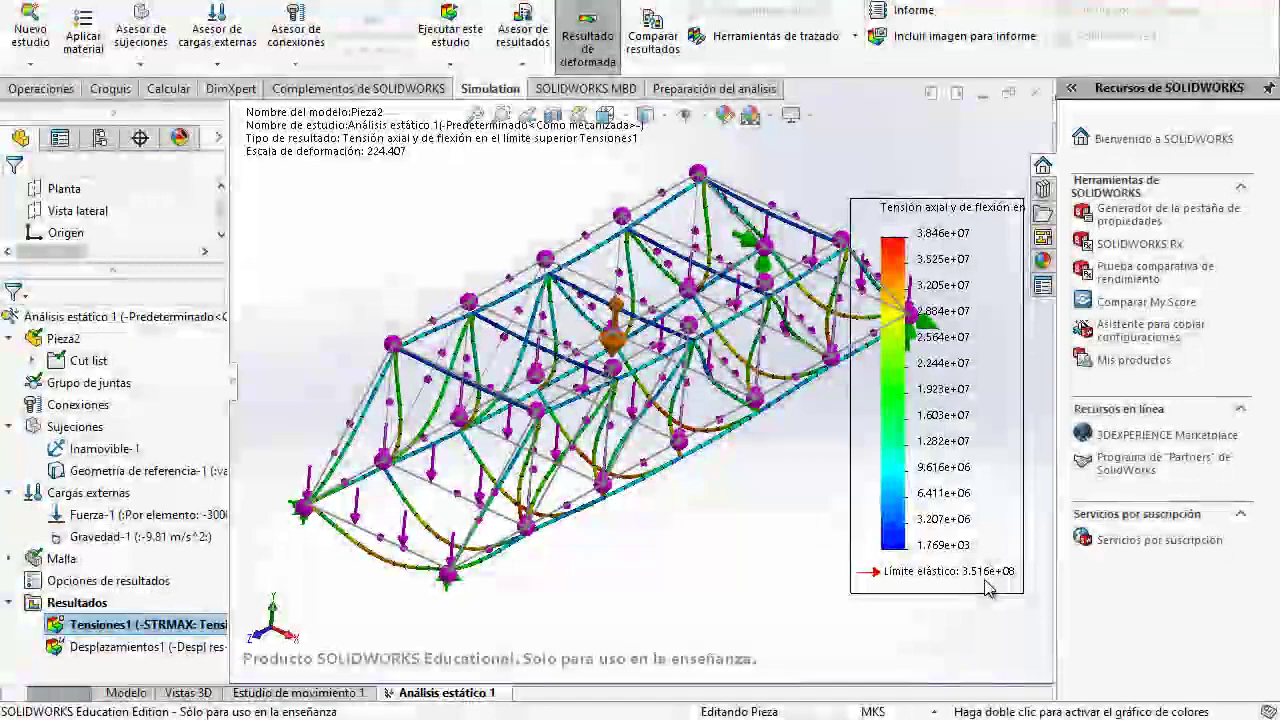
pyautogui.hotkey('ctrl', 'Left')
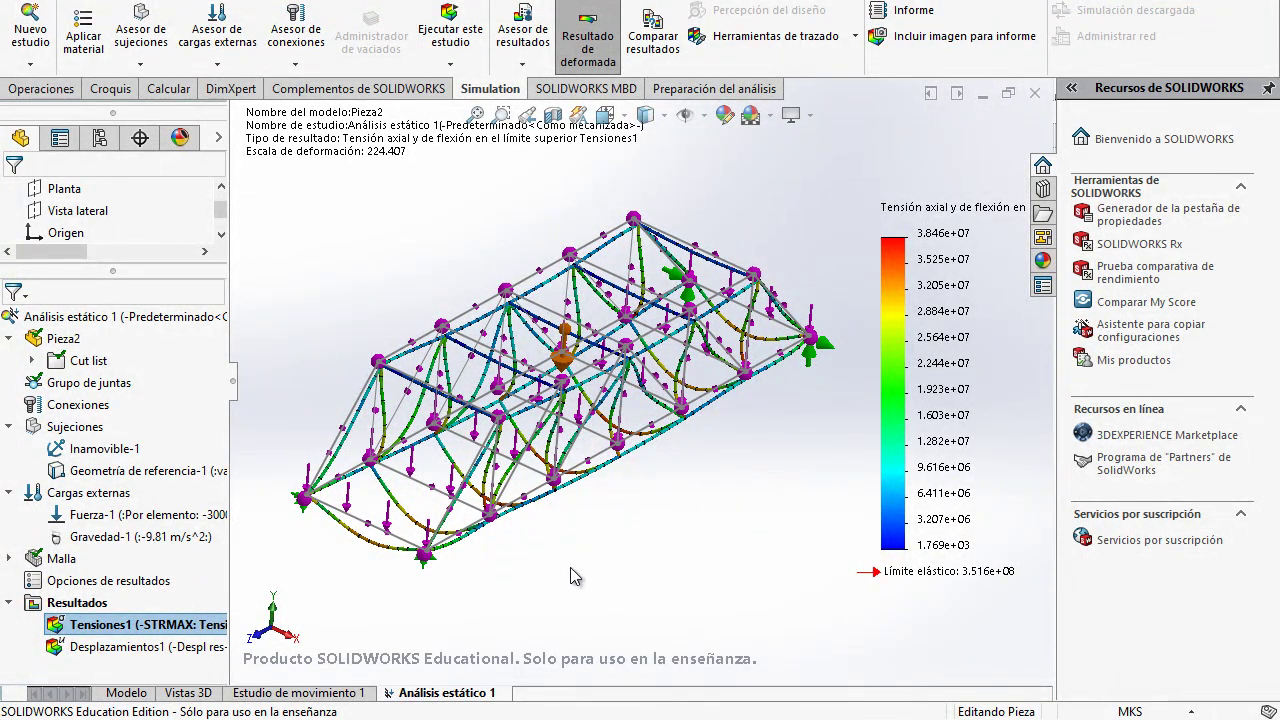
pyautogui.hotkey('ctrl', 'Right')
pyautogui.hotkey('ctrl', 'Up')
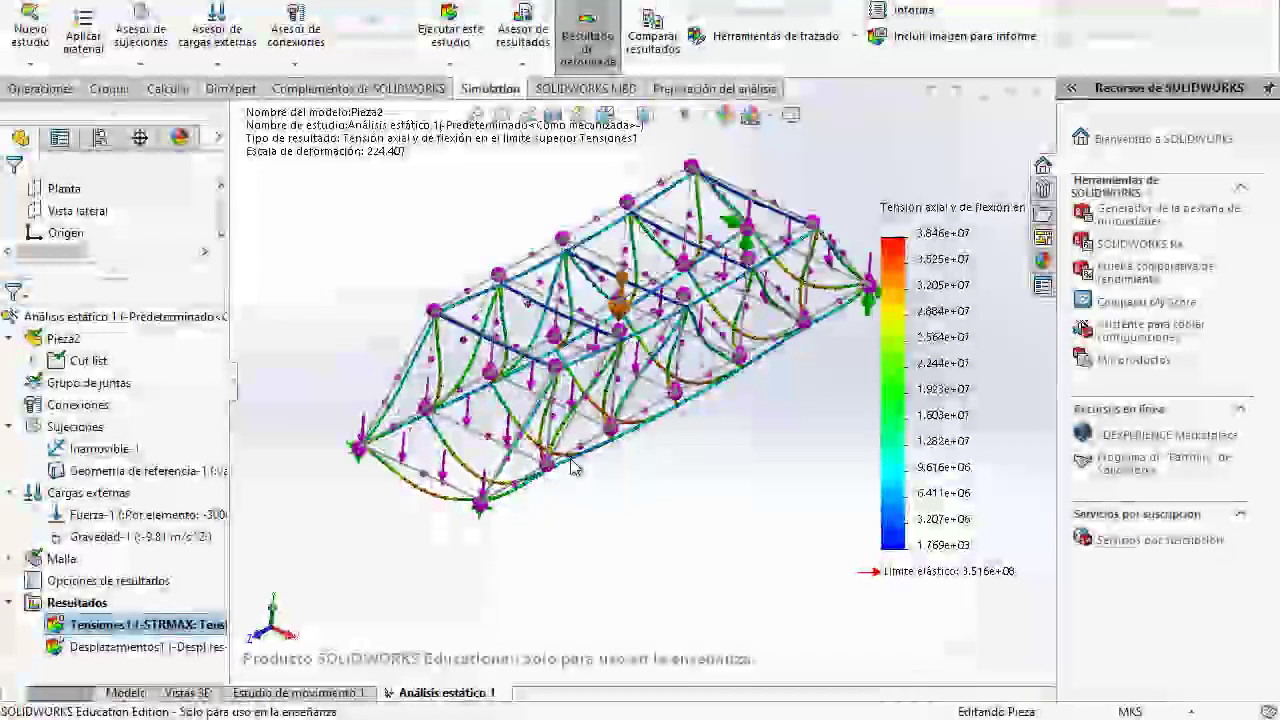
pyautogui.doubleClick(200, 624)
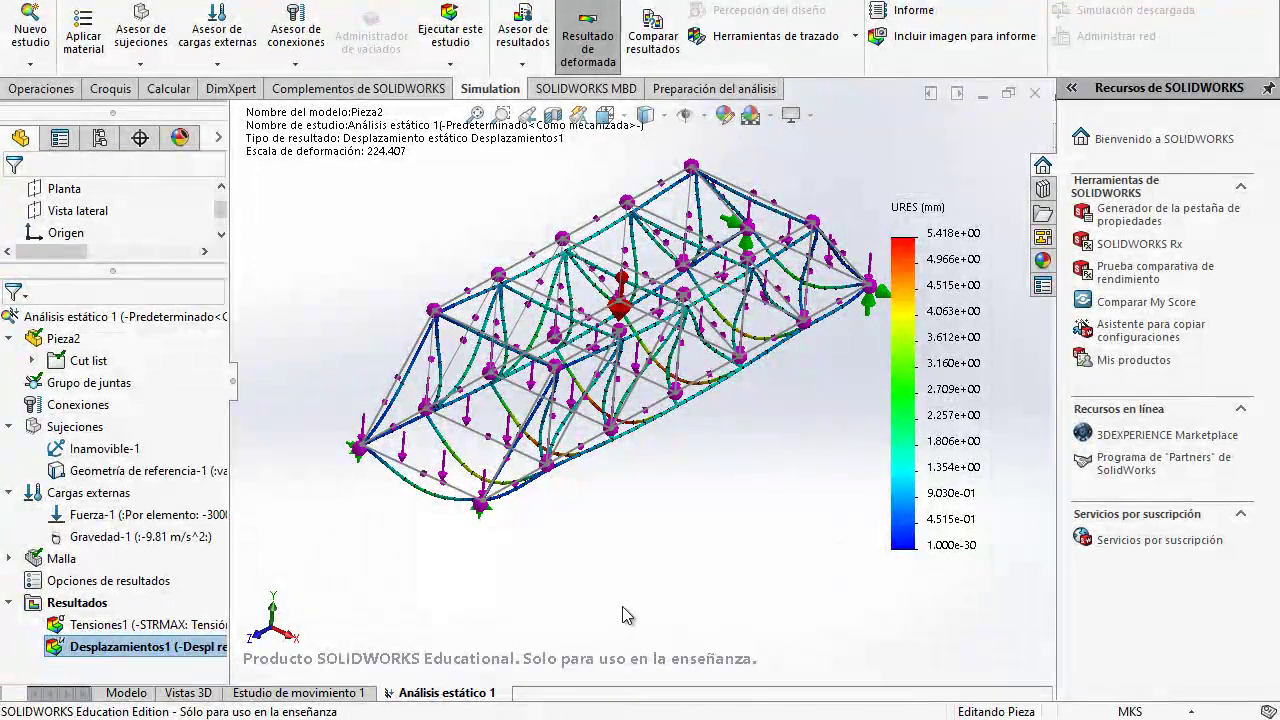
pyautogui.scroll(3, 675, 405)
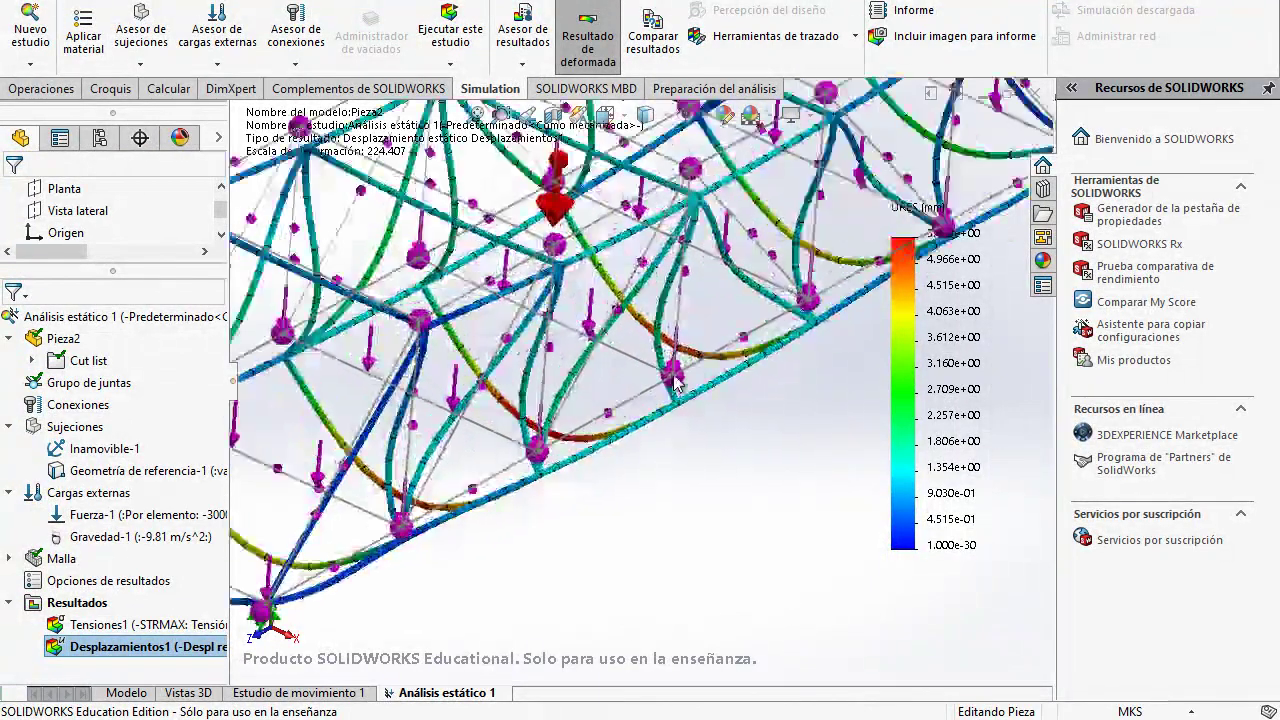
pyautogui.scroll(-2, 700, 400)
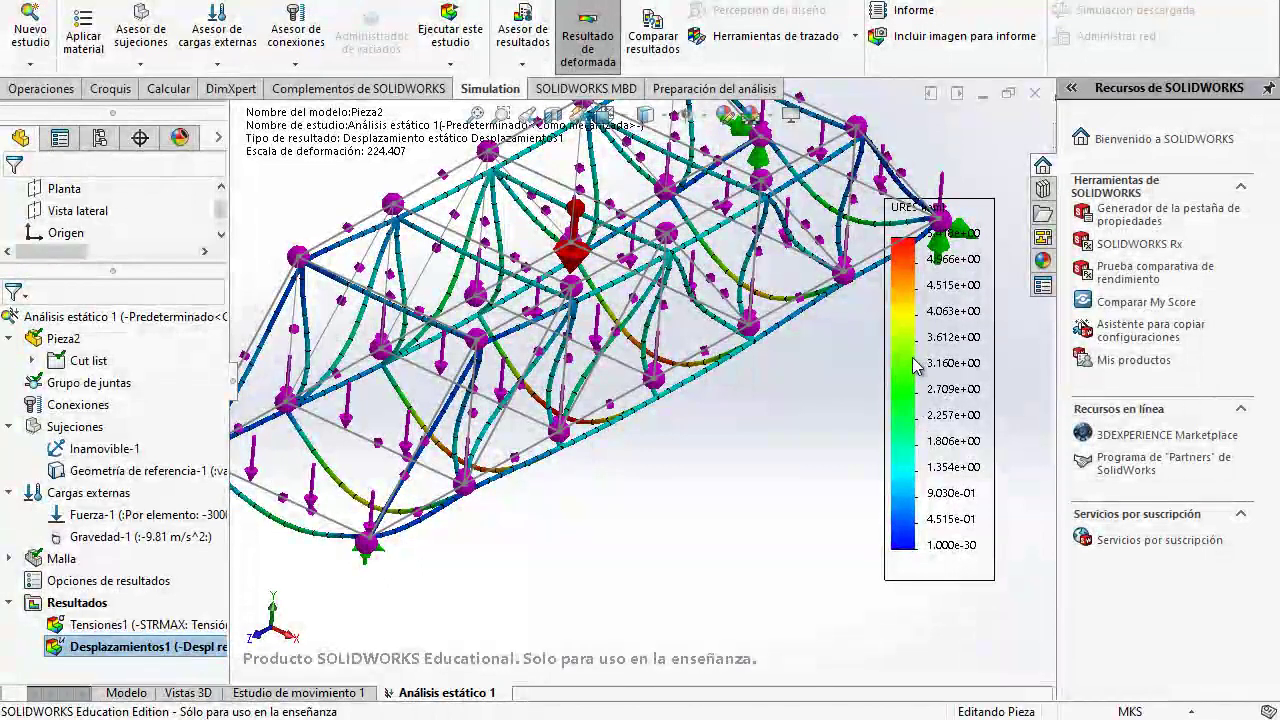
# Step: Show maximum and minimum annotations on the displacement plot, then fit and rotate the truss
pyautogui.doubleClick(910, 360)
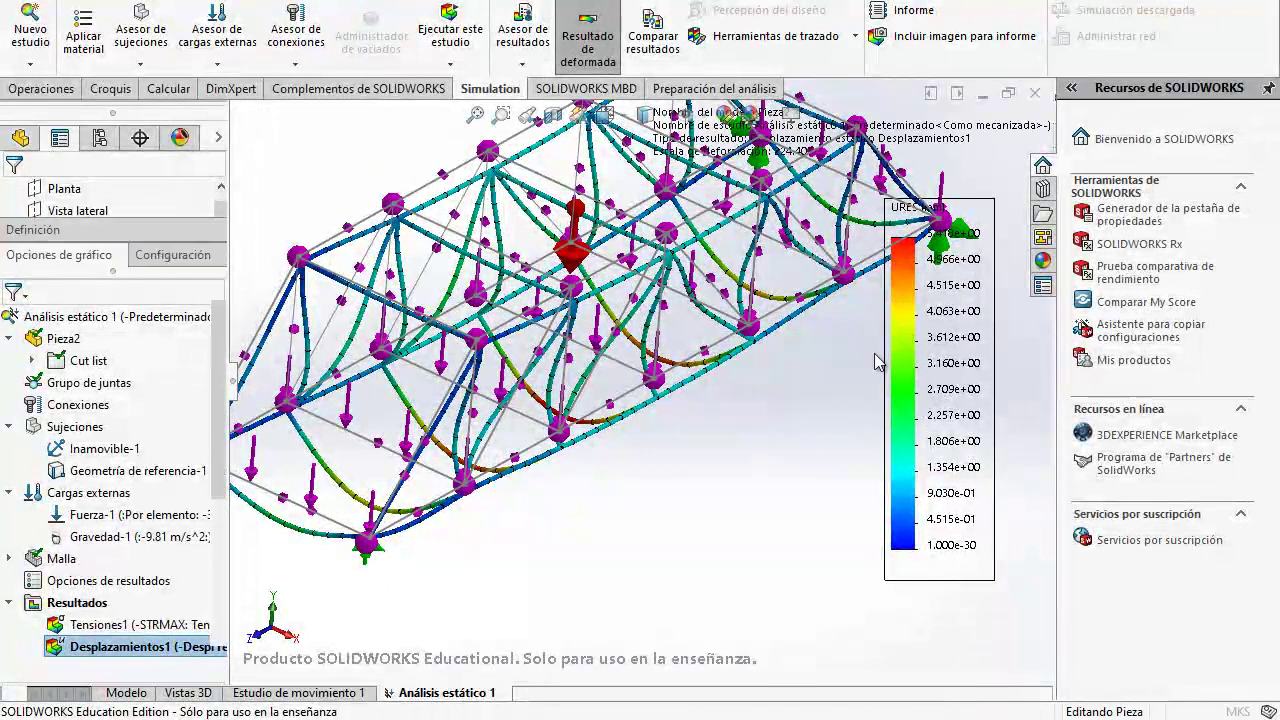
pyautogui.click(44, 363)
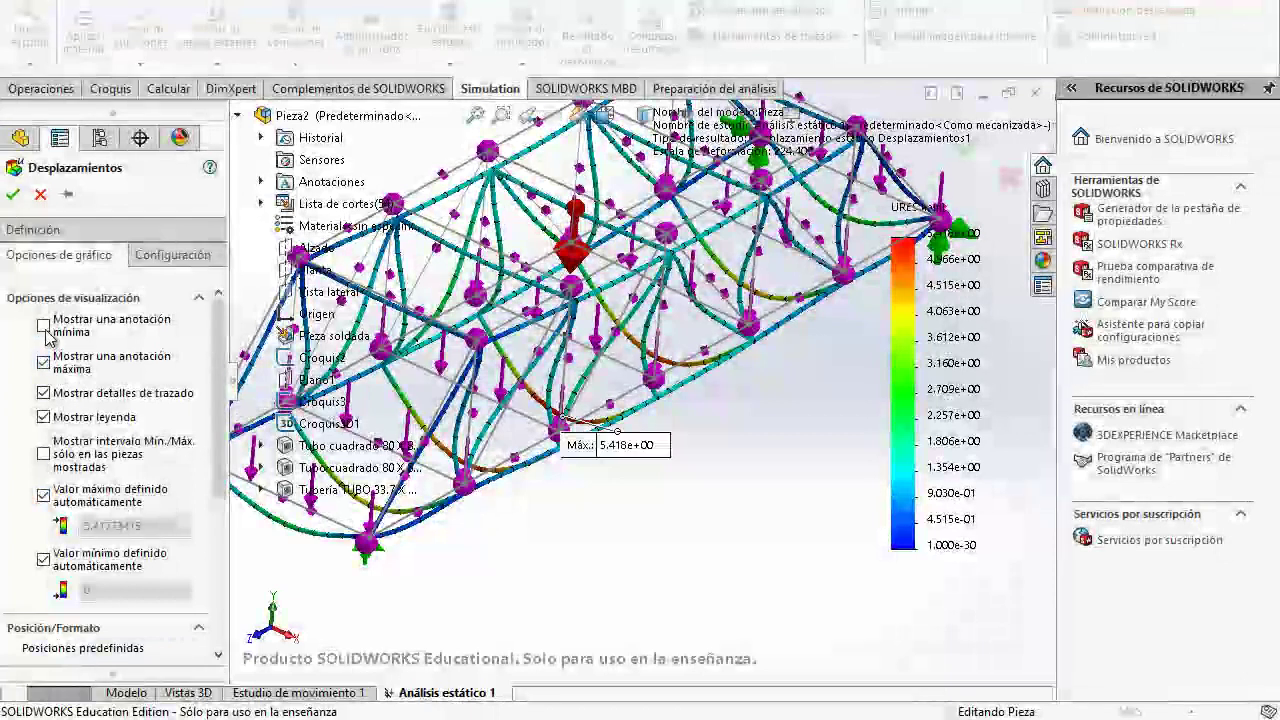
pyautogui.click(44, 327)
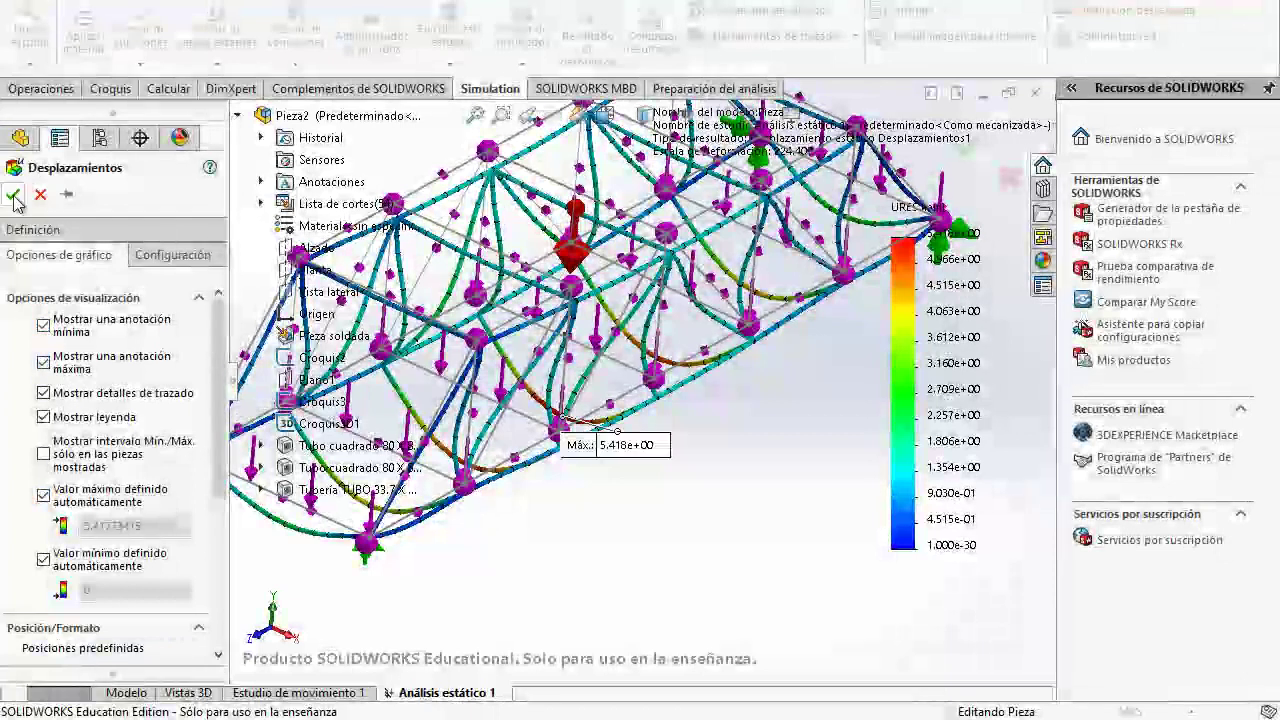
pyautogui.press('Return')
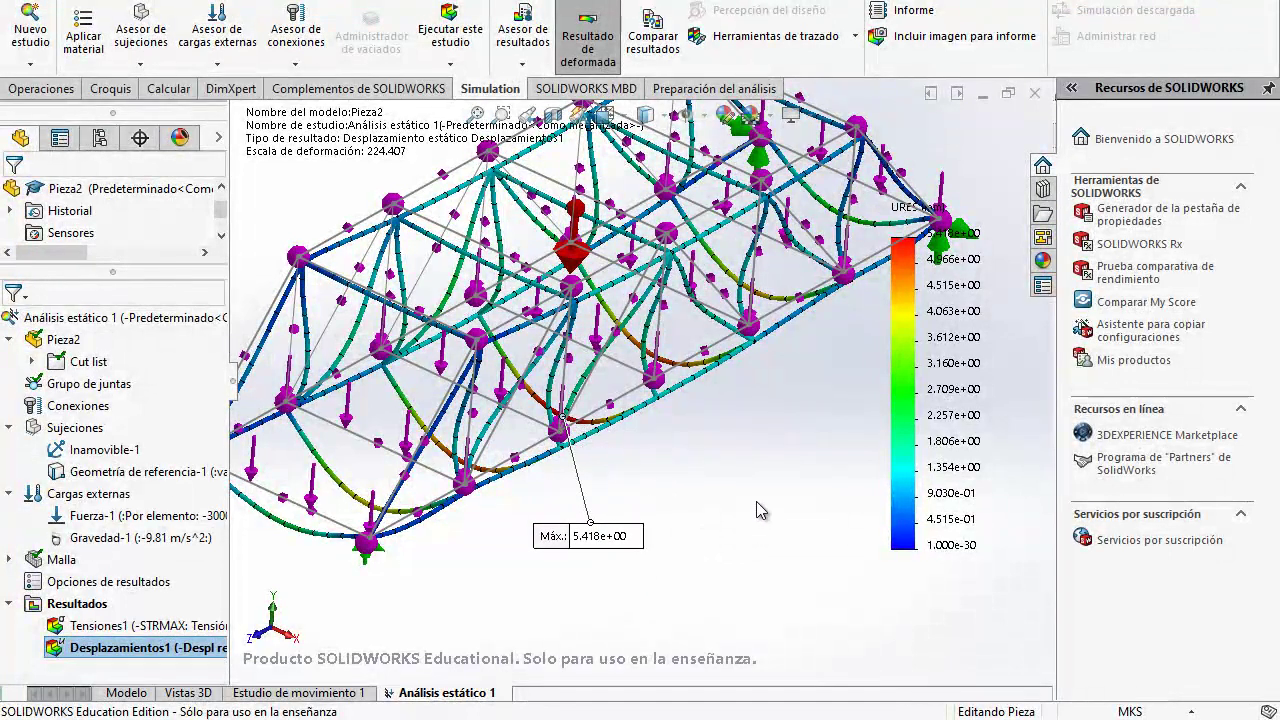
pyautogui.press('f')
pyautogui.moveTo(803, 316); pyautogui.dragTo(780, 365, button='middle')
pyautogui.moveTo(460, 448); pyautogui.dragTo(365, 485)
pyautogui.scroll(-5, 580, 495)
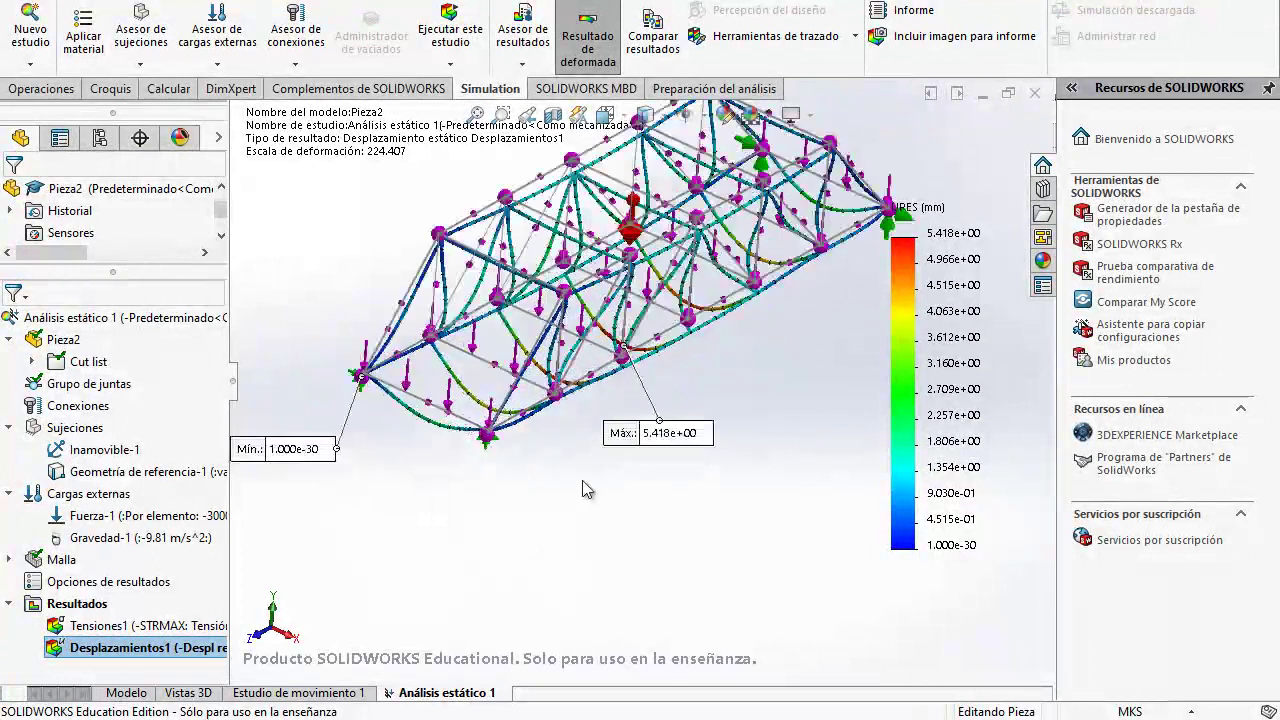
# Step: Create a factor-of-safety plot using the automatic failure criterion, showing a minimum FOS of 9.1
pyautogui.rightClick(98, 610)
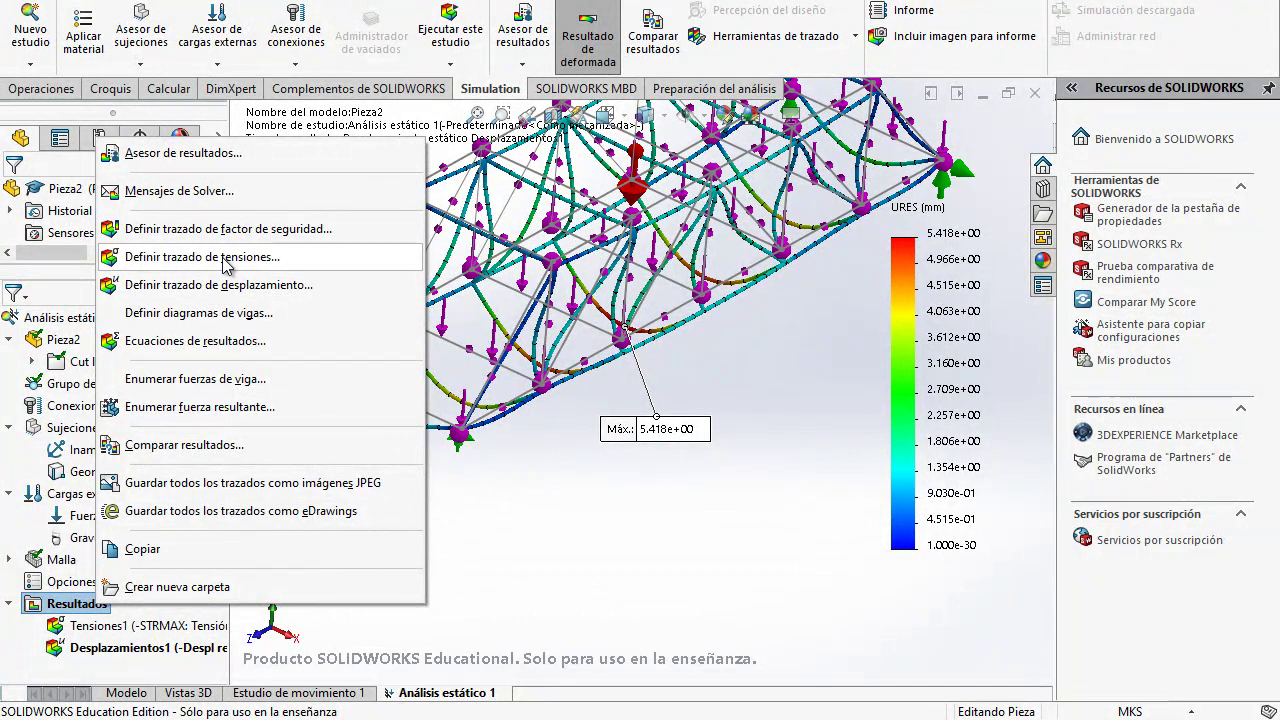
pyautogui.click(428, 518)
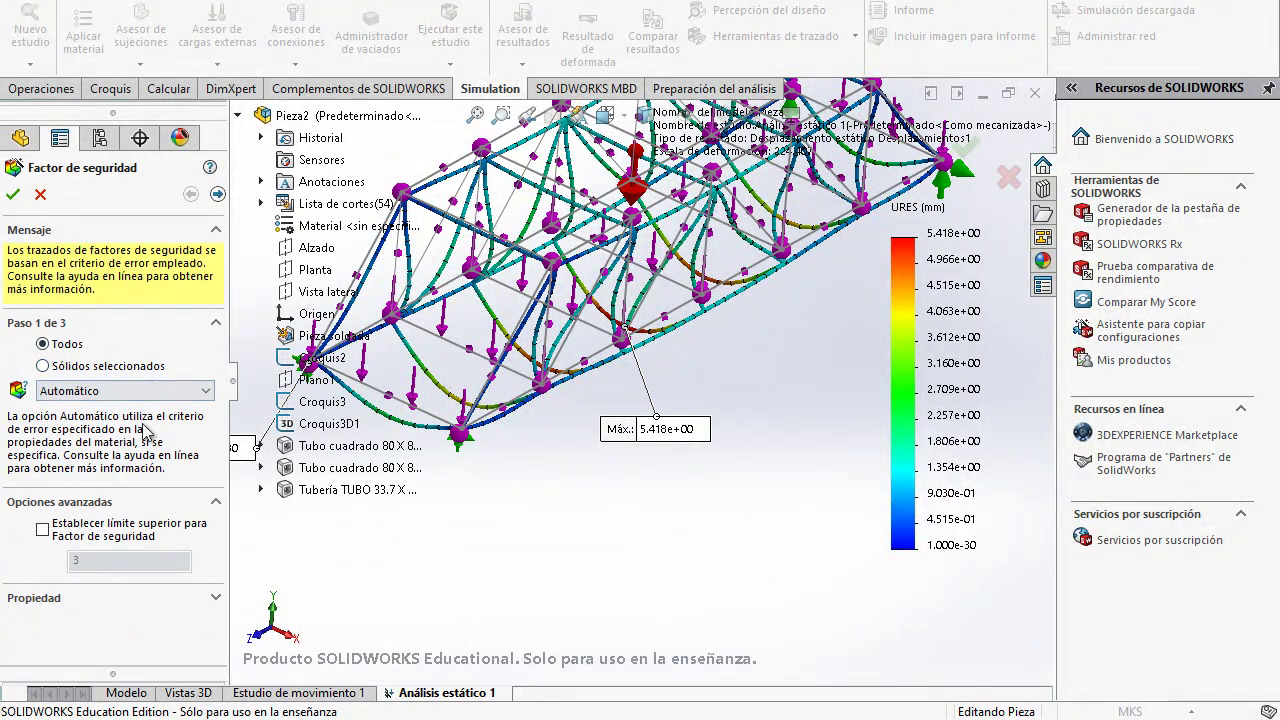
pyautogui.click(195, 400)
pyautogui.click(190, 409)
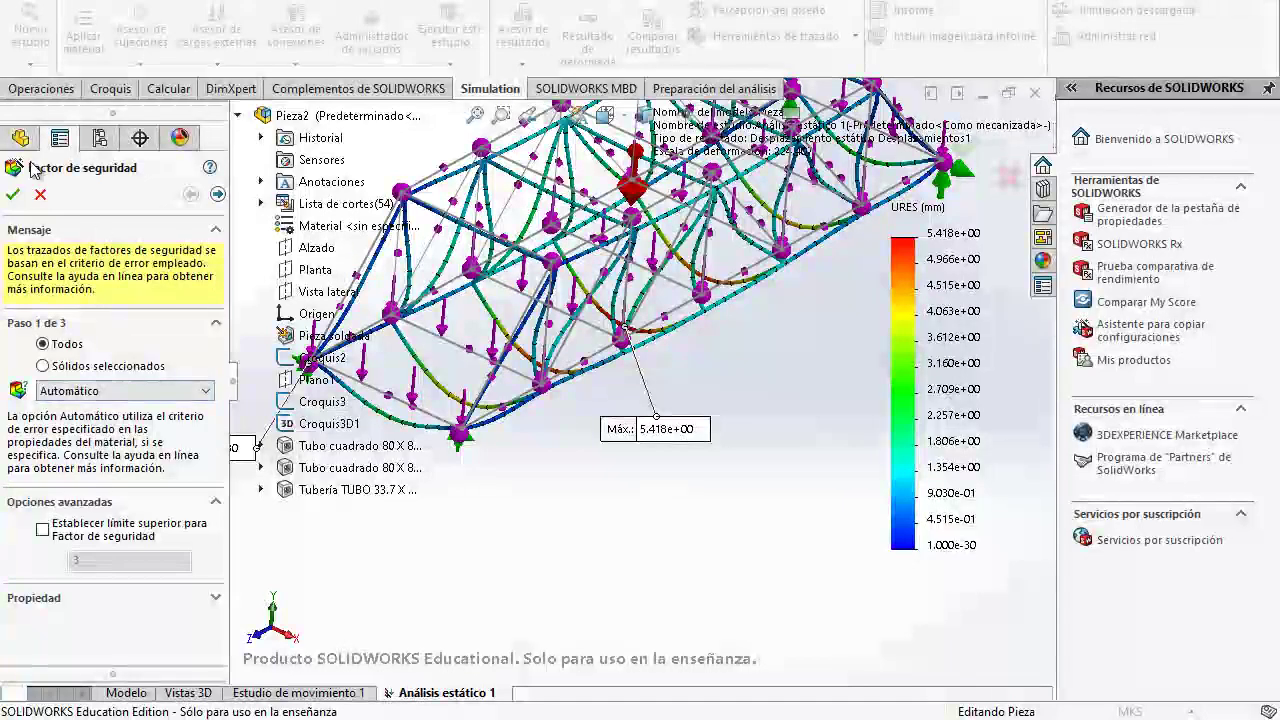
pyautogui.click(217, 194)
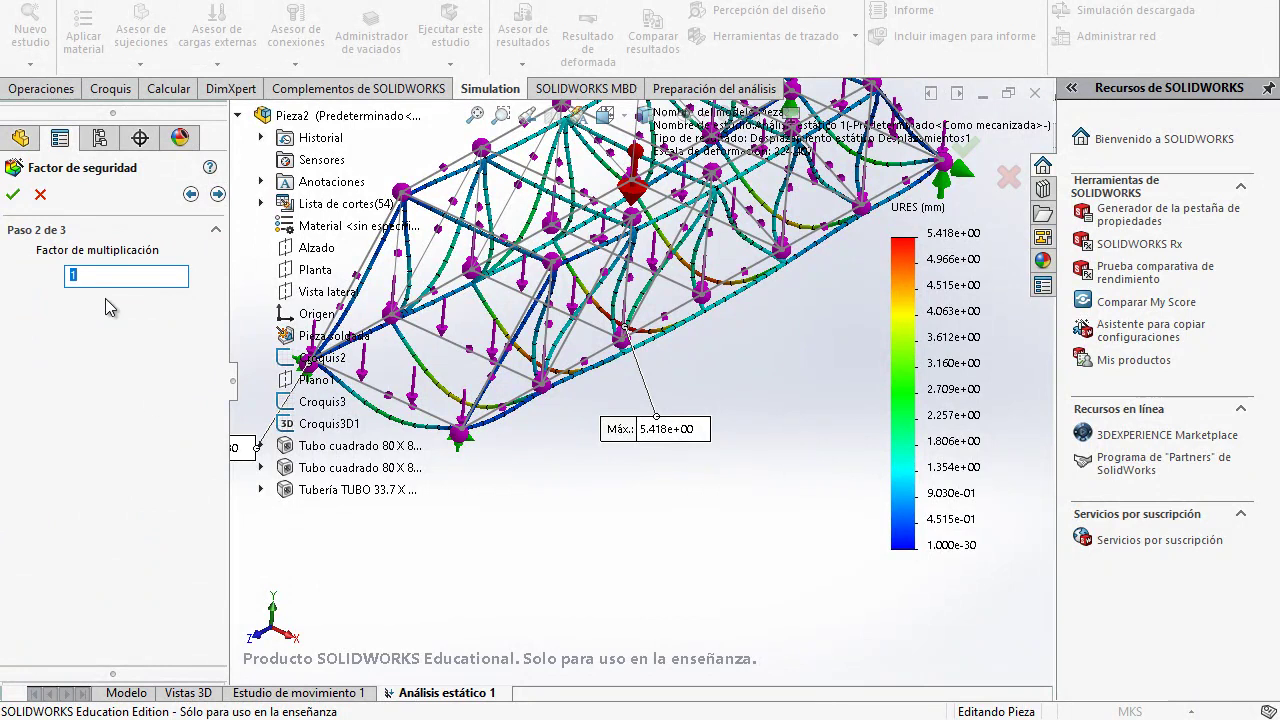
pyautogui.click(217, 194)
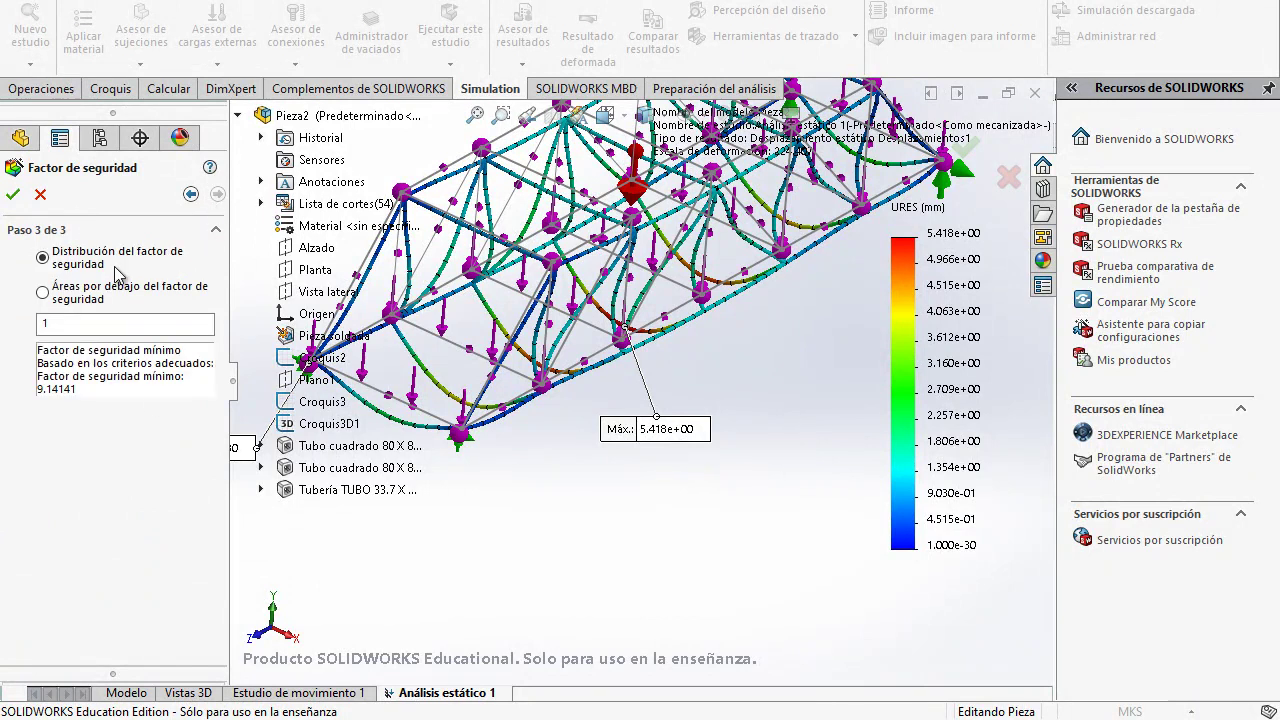
pyautogui.click(14, 195)
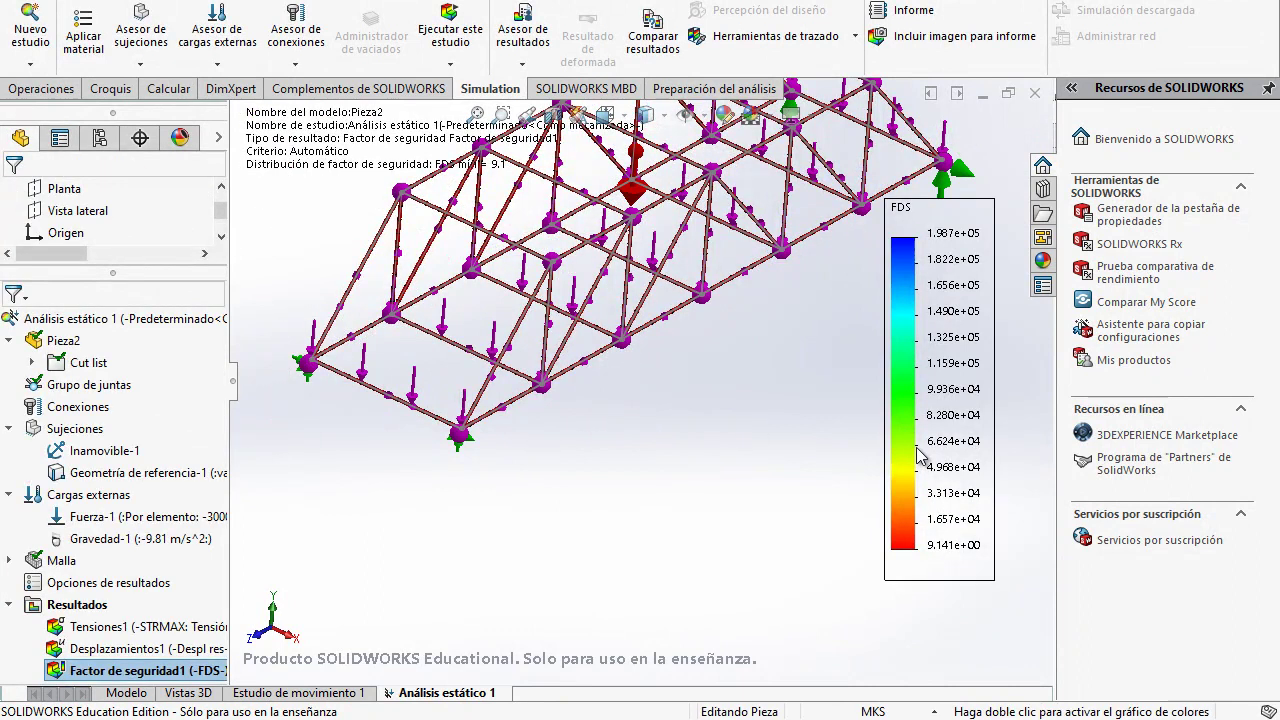
pyautogui.press('f')
pyautogui.scroll(-2, 545, 188)
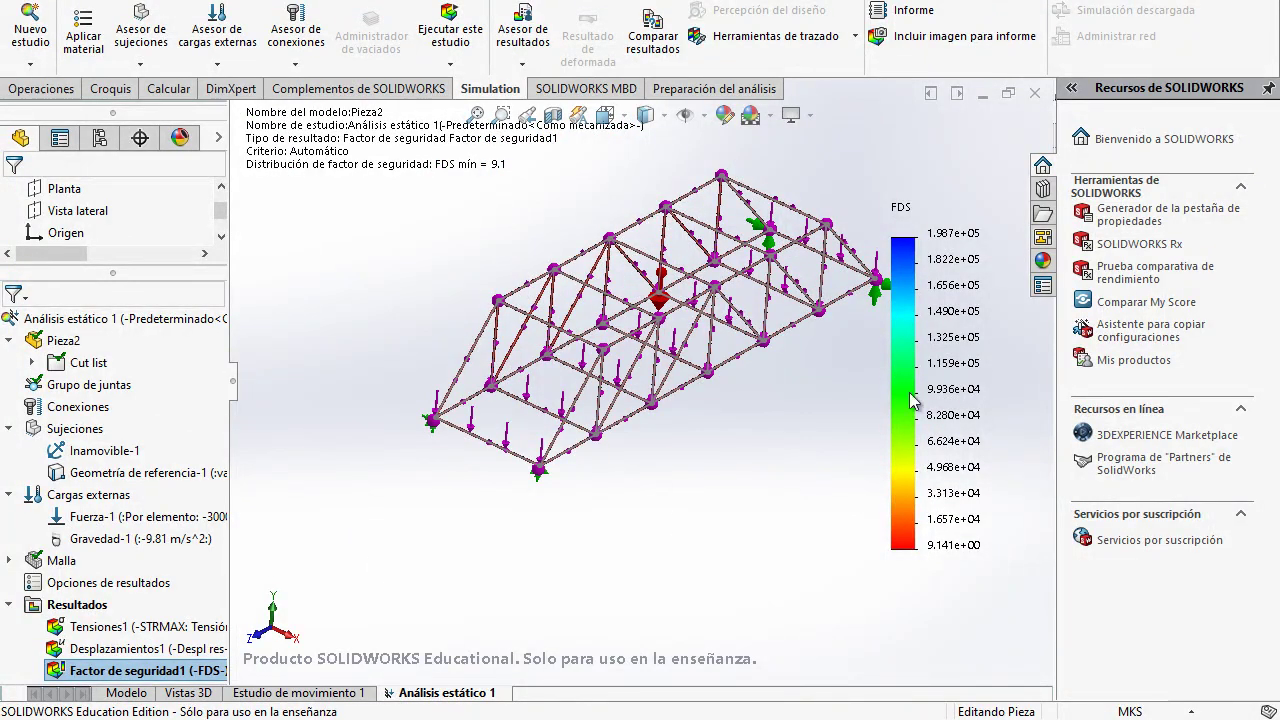
# Step: Add Mín and Máx annotations to the safety-factor plot and place them clear of the truss
pyautogui.doubleClick(960, 378)
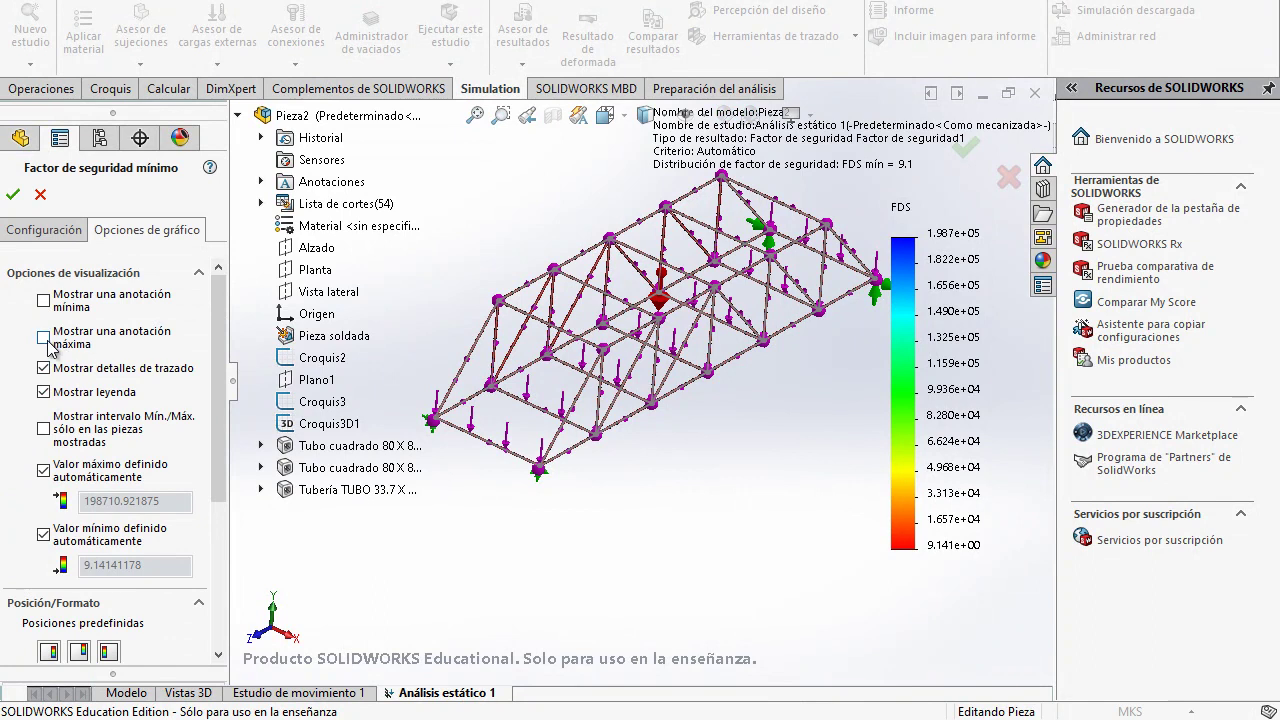
pyautogui.click(43, 338)
pyautogui.click(43, 300)
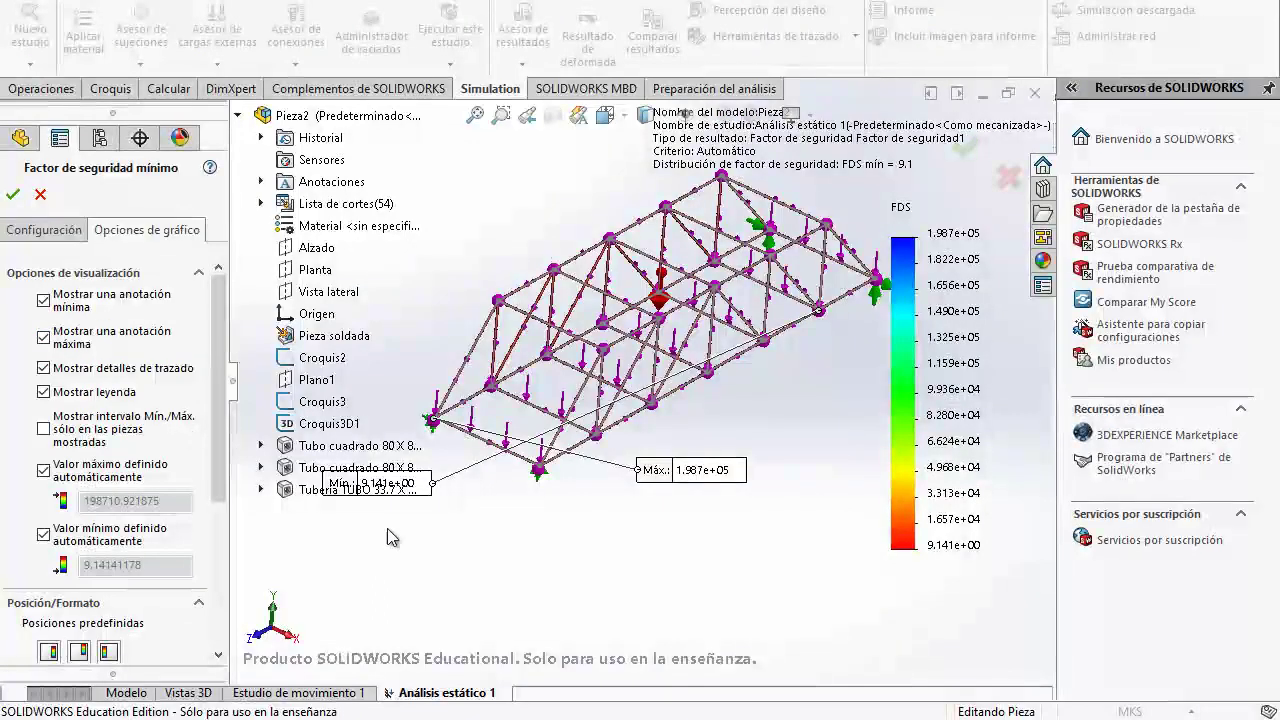
pyautogui.moveTo(737, 487)
pyautogui.mouseDown()
pyautogui.moveTo(650, 548)
pyautogui.moveTo(545, 655)
pyautogui.mouseUp()
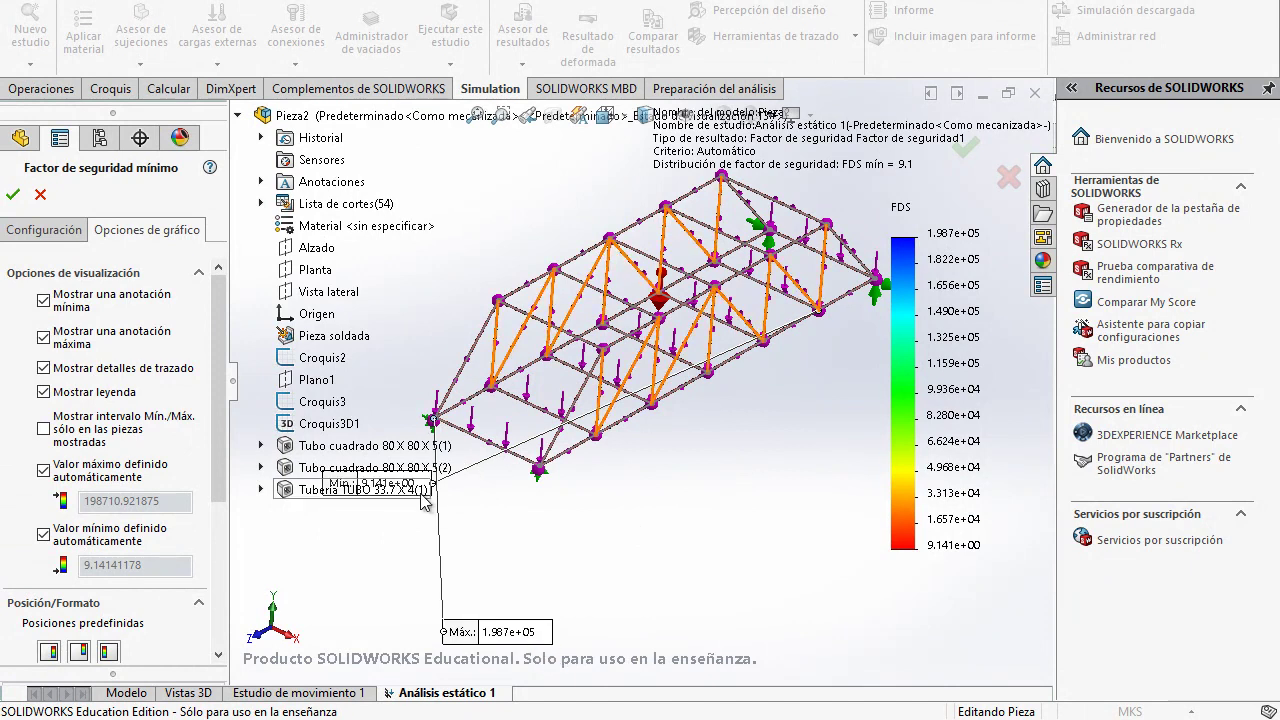
pyautogui.press('z')
pyautogui.moveTo(463, 465)
pyautogui.mouseDown()
pyautogui.moveTo(574, 443)
pyautogui.moveTo(606, 466)
pyautogui.moveTo(709, 440)
pyautogui.mouseUp()
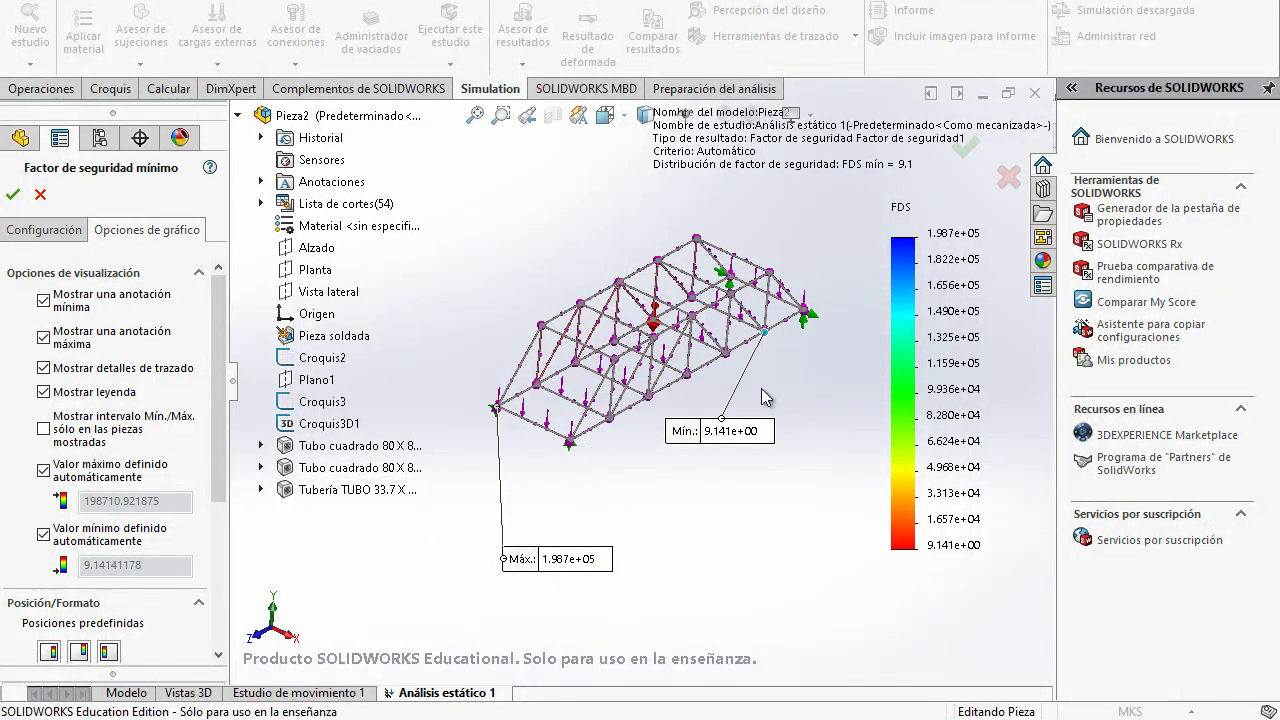
pyautogui.scroll(-6, 761, 388)
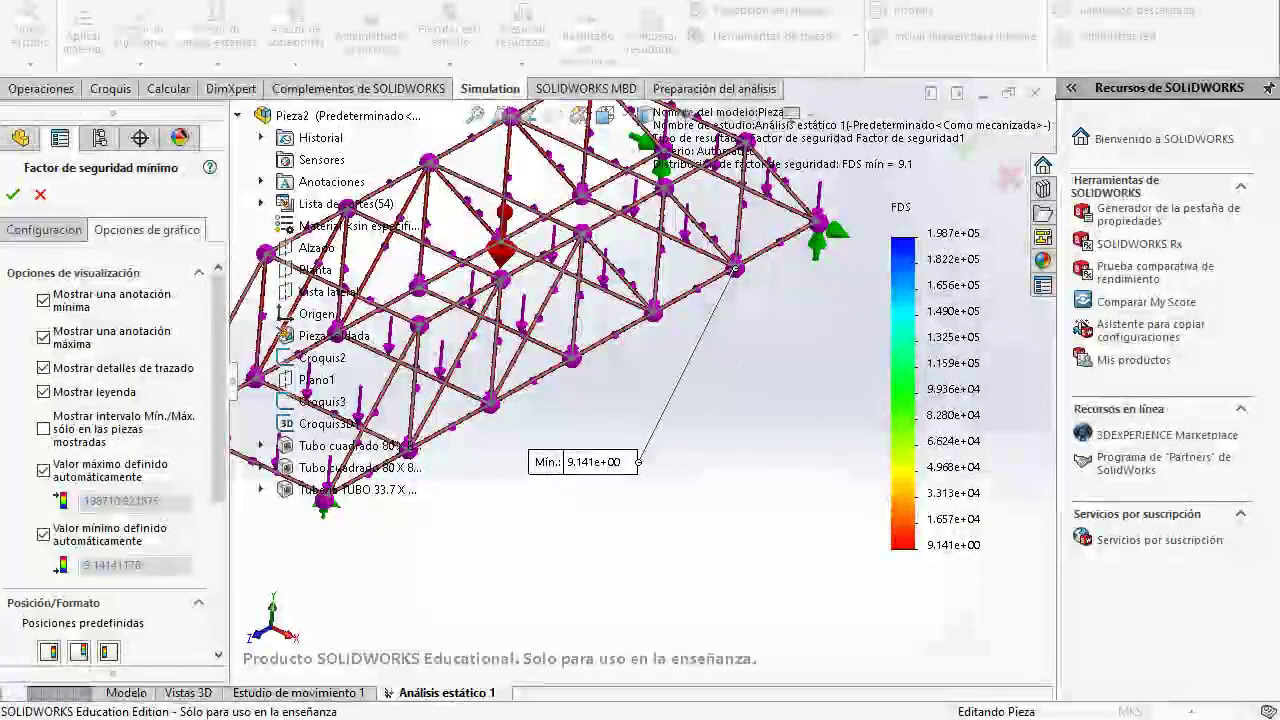
pyautogui.scroll(-2, 220, 493)
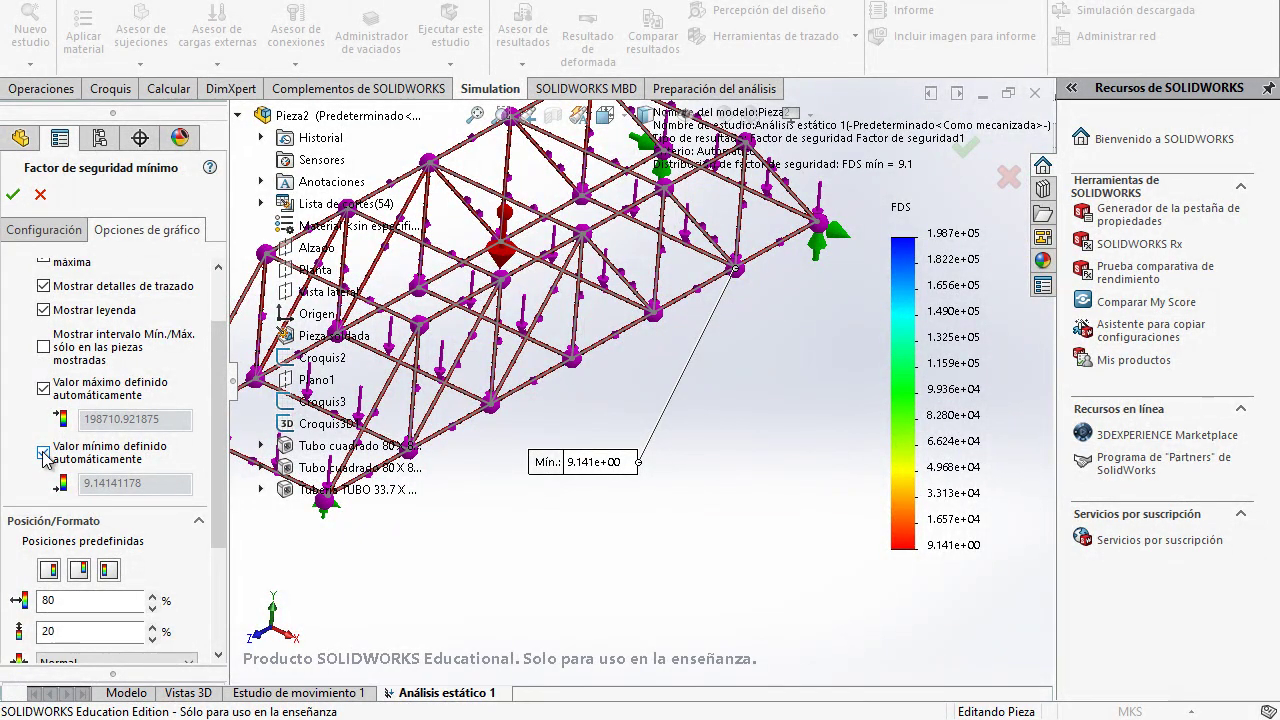
# Step: Fix the safety-factor legend range manually from 8 to 12
pyautogui.click(43, 388)
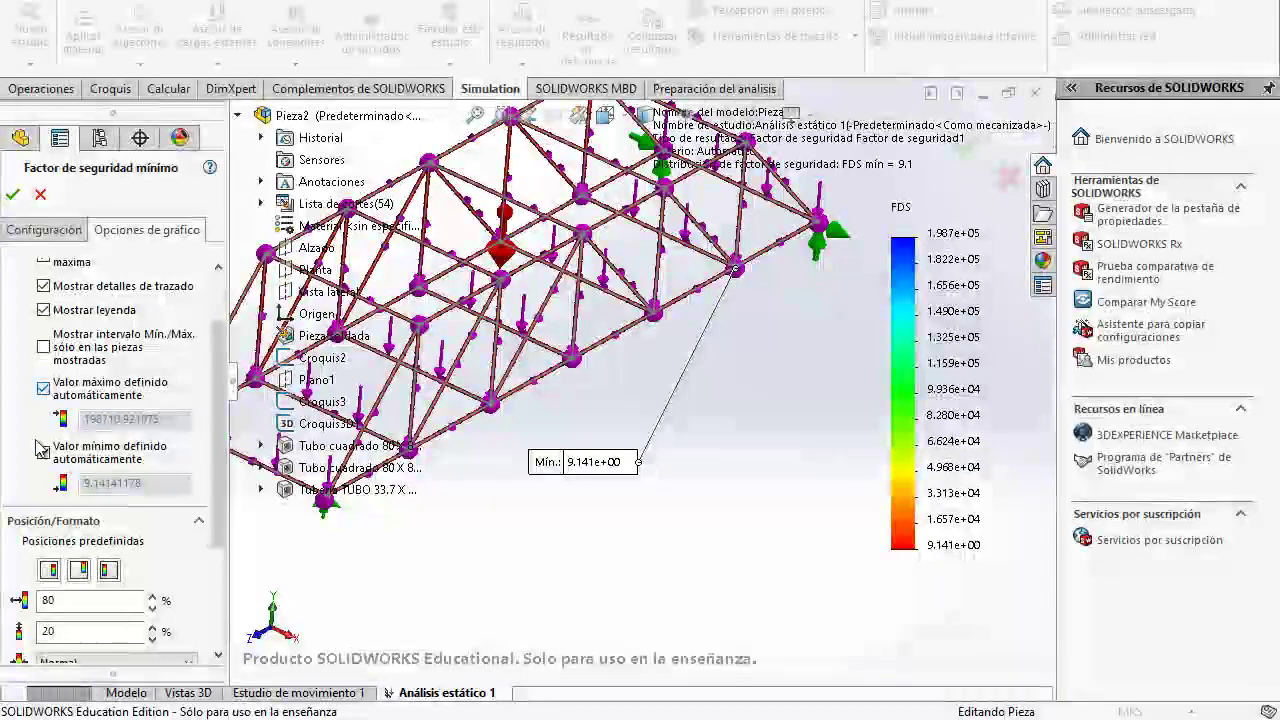
pyautogui.scroll(-3, 112, 474)
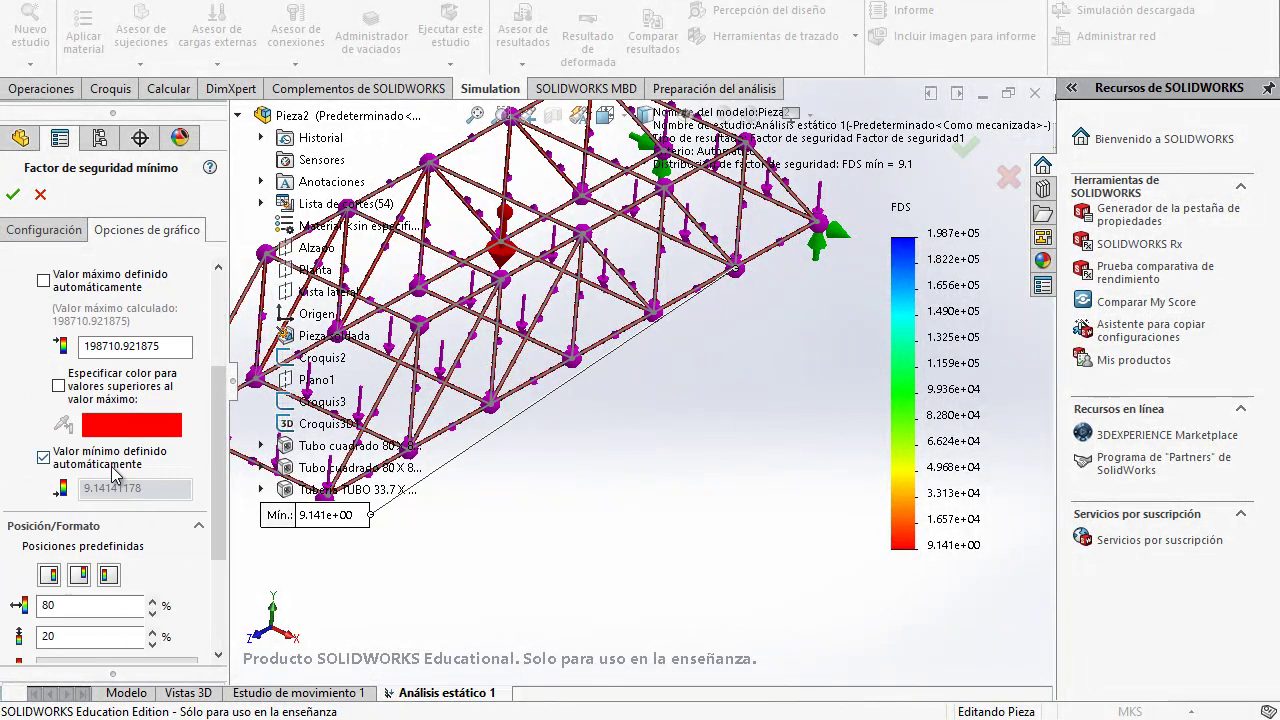
pyautogui.click(43, 458)
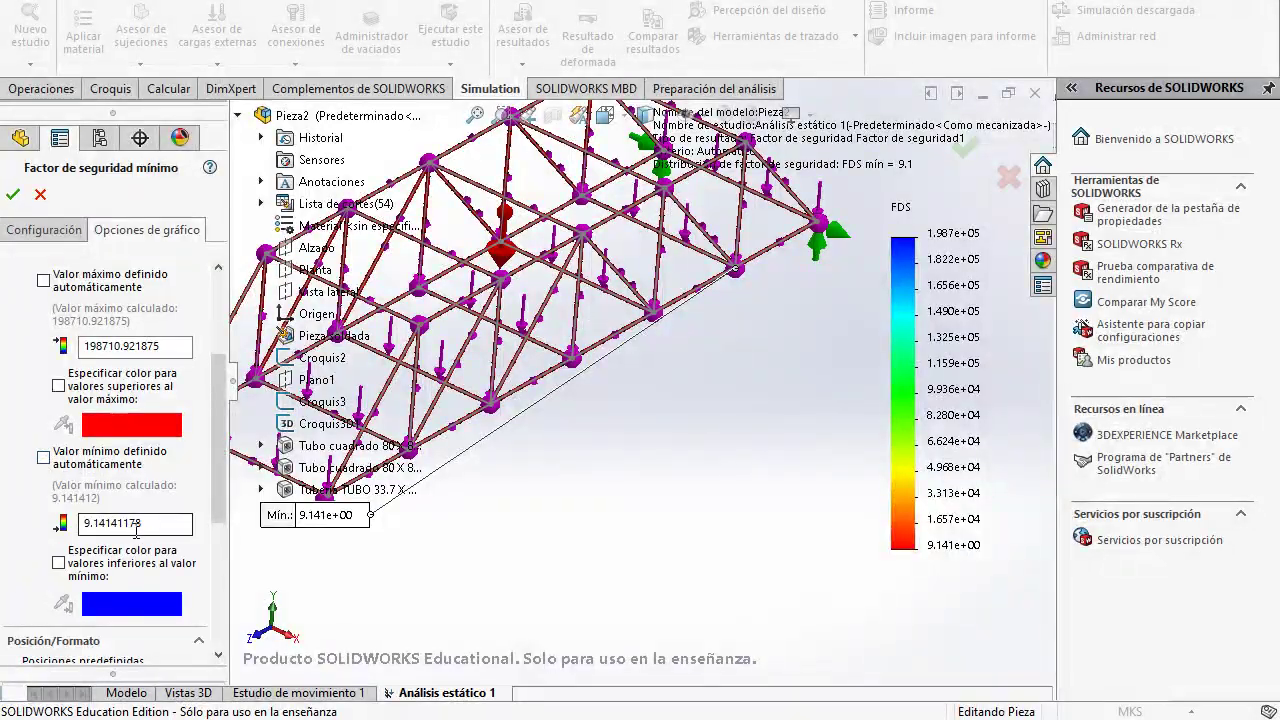
pyautogui.moveTo(159, 523); pyautogui.dragTo(115, 523)
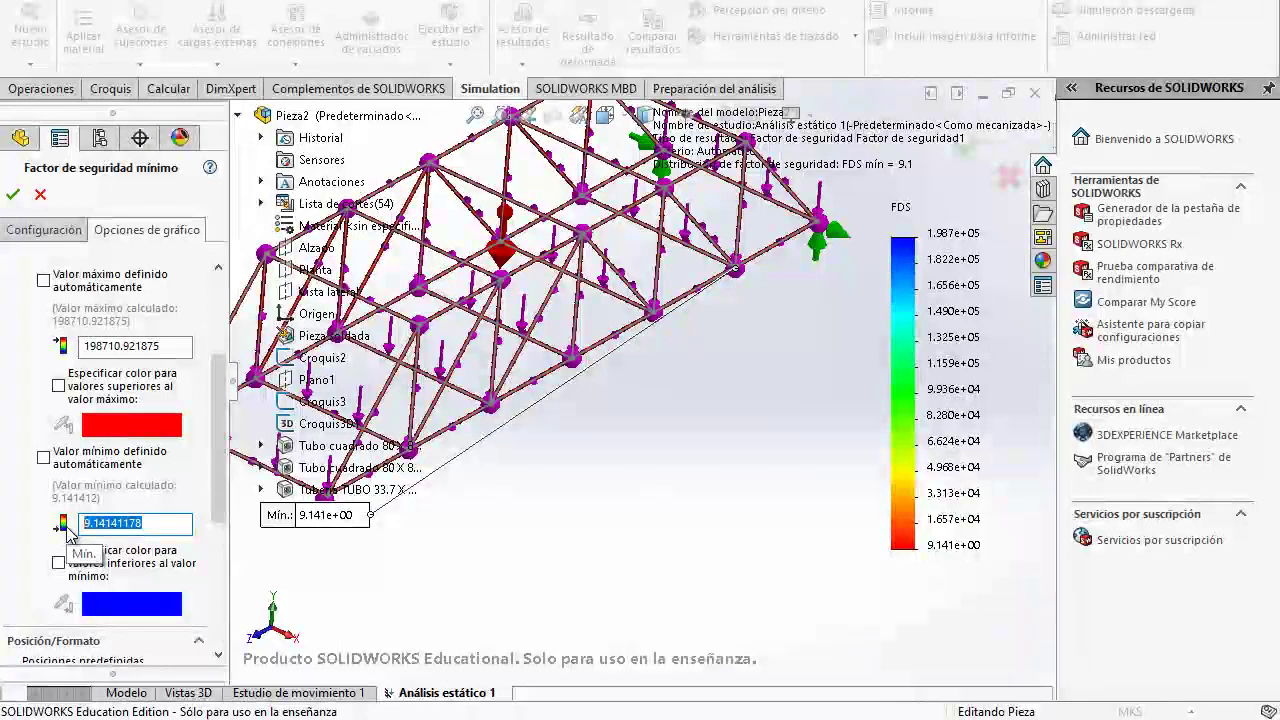
pyautogui.click(174, 345)
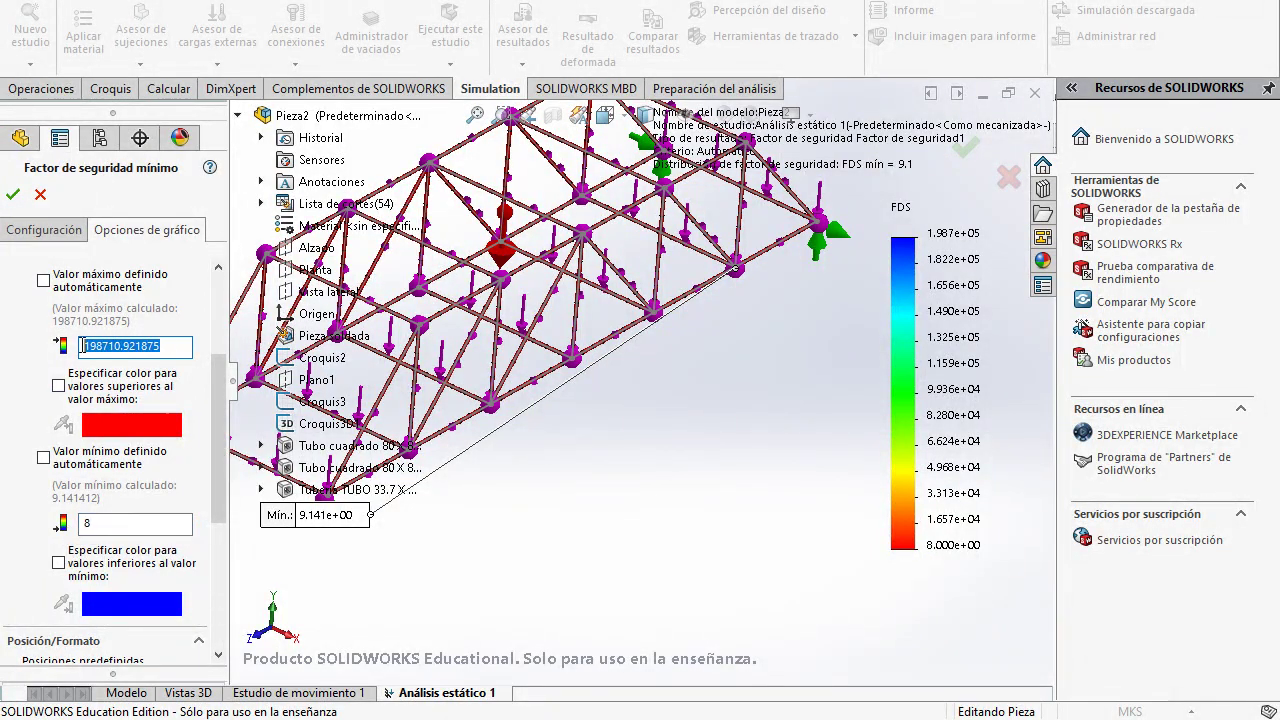
pyautogui.write('12')
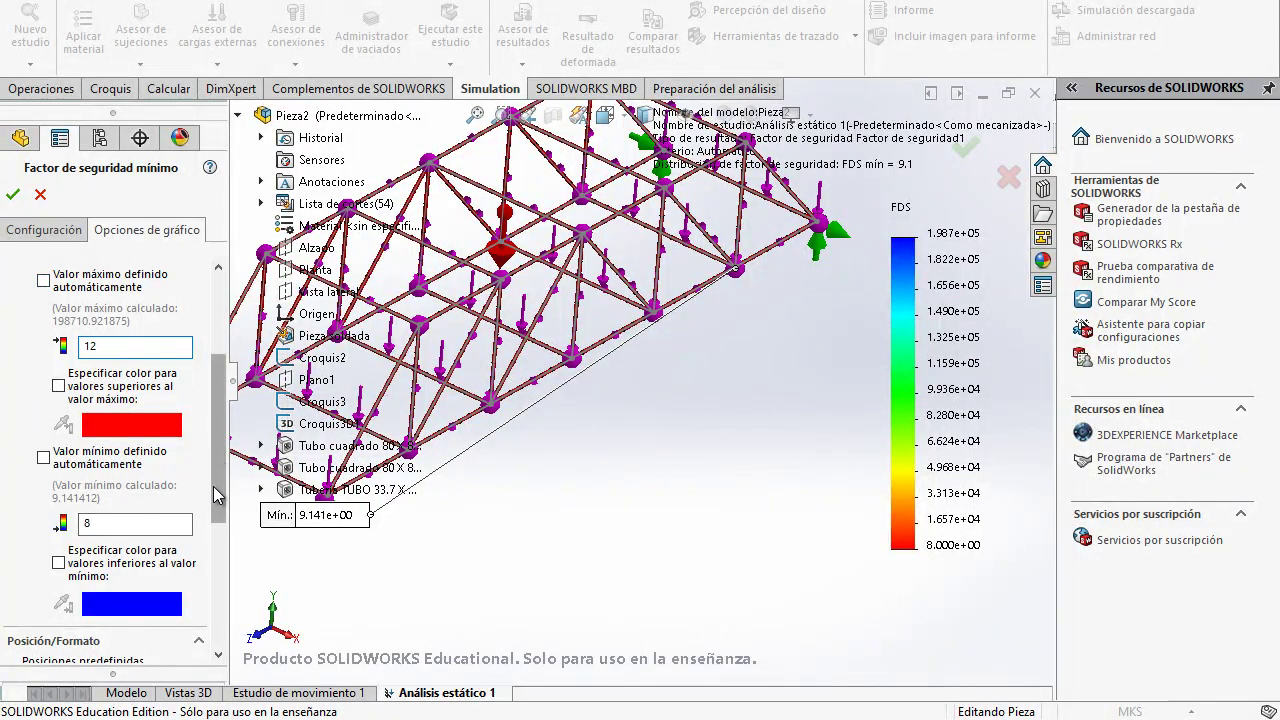
pyautogui.scroll(-3, 217, 505)
pyautogui.moveTo(217, 520); pyautogui.dragTo(222, 596)
# Step: Show the legend values in floating format with 3 decimals and confirm
pyautogui.click(186, 517)
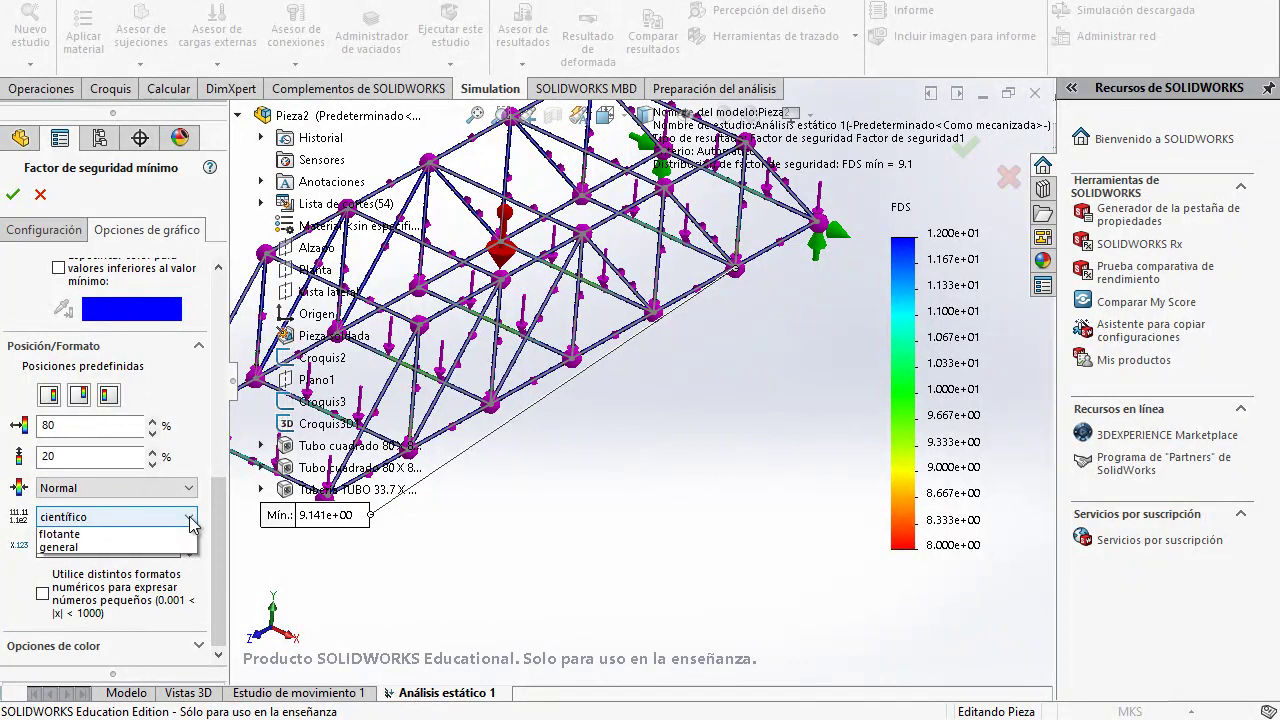
pyautogui.click(60, 548)
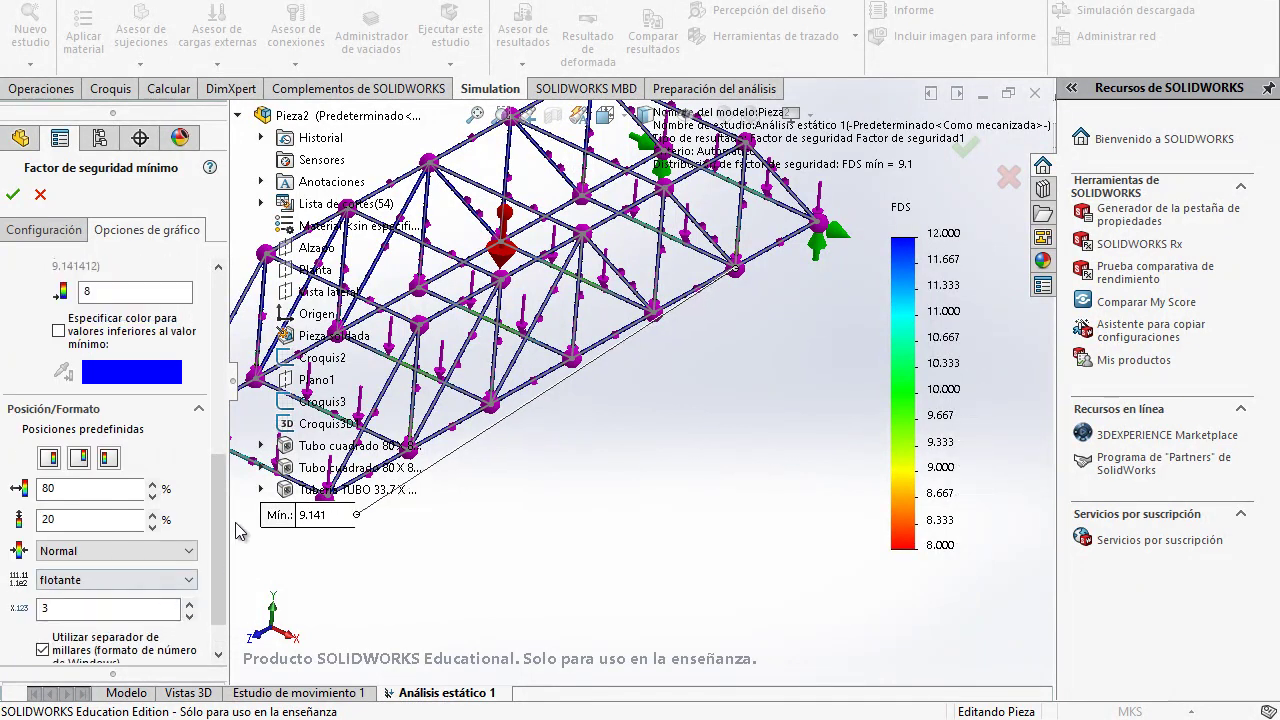
pyautogui.scroll(-1, 211, 590)
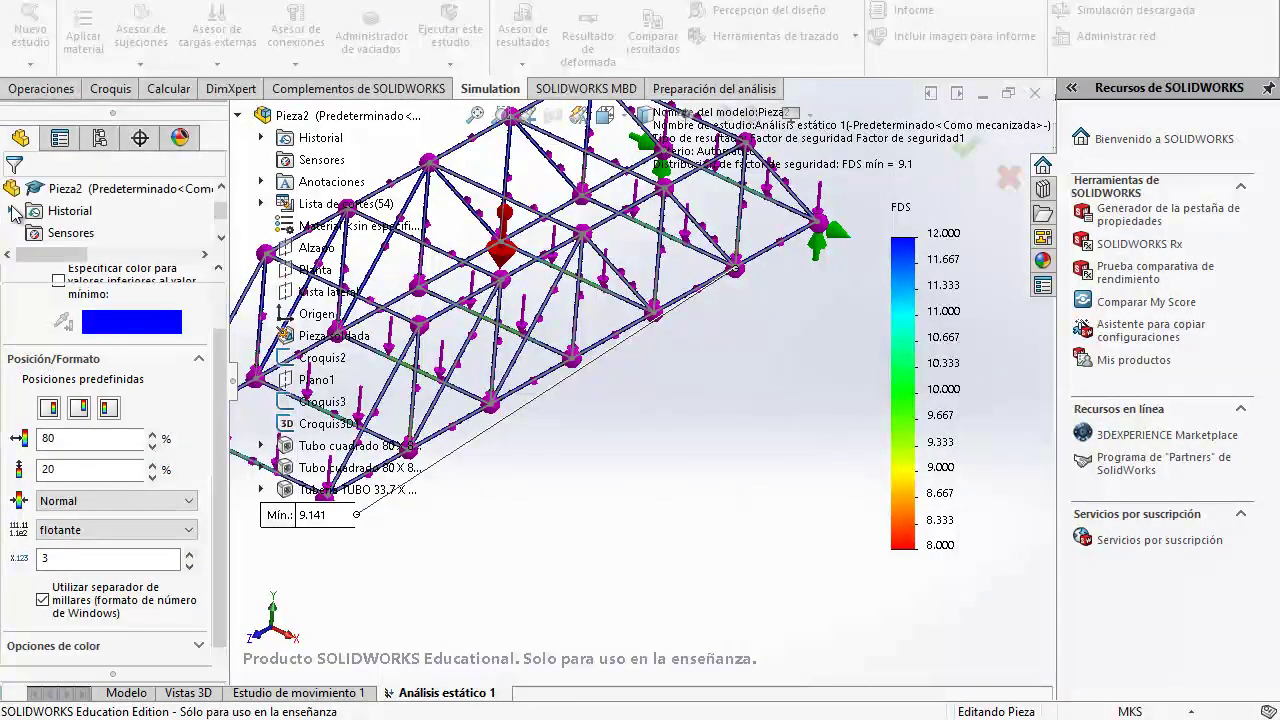
pyautogui.press('Return')
pyautogui.scroll(-2, 148, 258)
# Step: Zoom around the annotated safety-factor plot and slide the Mín label further along its leader
pyautogui.scroll(-1, 925, 410)
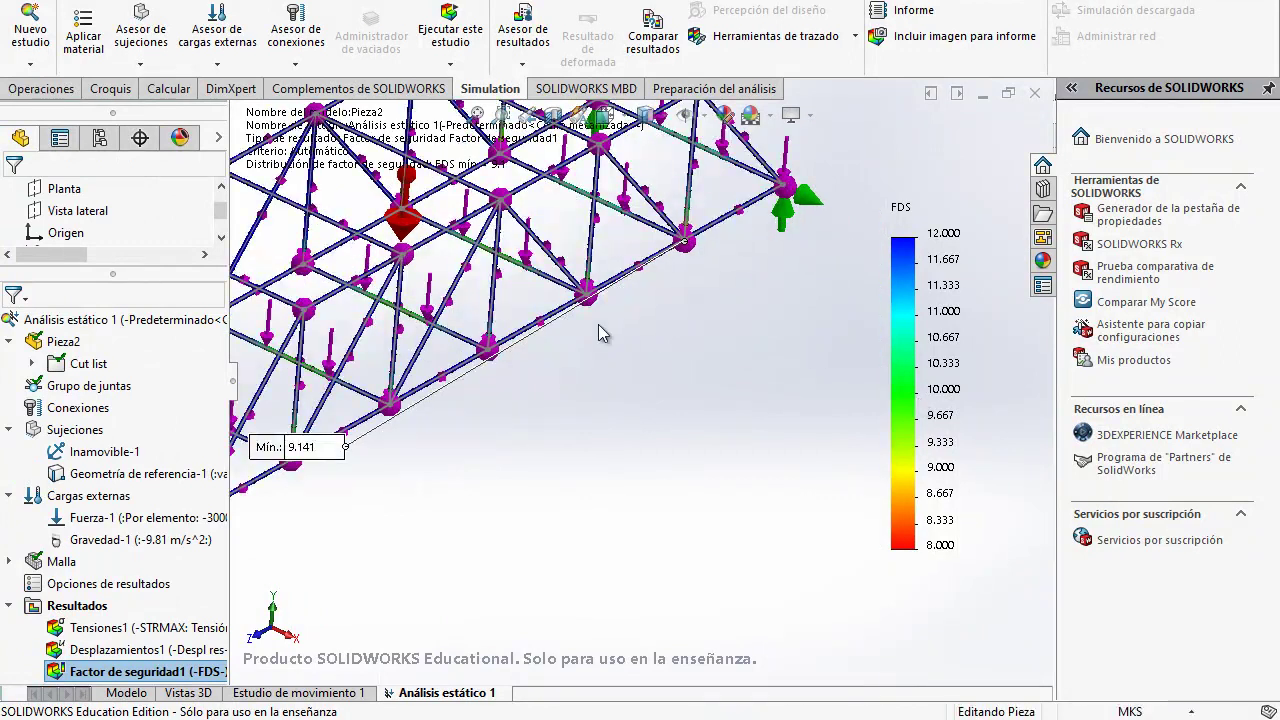
pyautogui.scroll(-4, 605, 334)
pyautogui.scroll(3, 640, 380)
pyautogui.scroll(1, 795, 405)
pyautogui.scroll(3, 800, 400)
pyautogui.moveTo(540, 492); pyautogui.dragTo(735, 518)
pyautogui.scroll(-3, 780, 355)
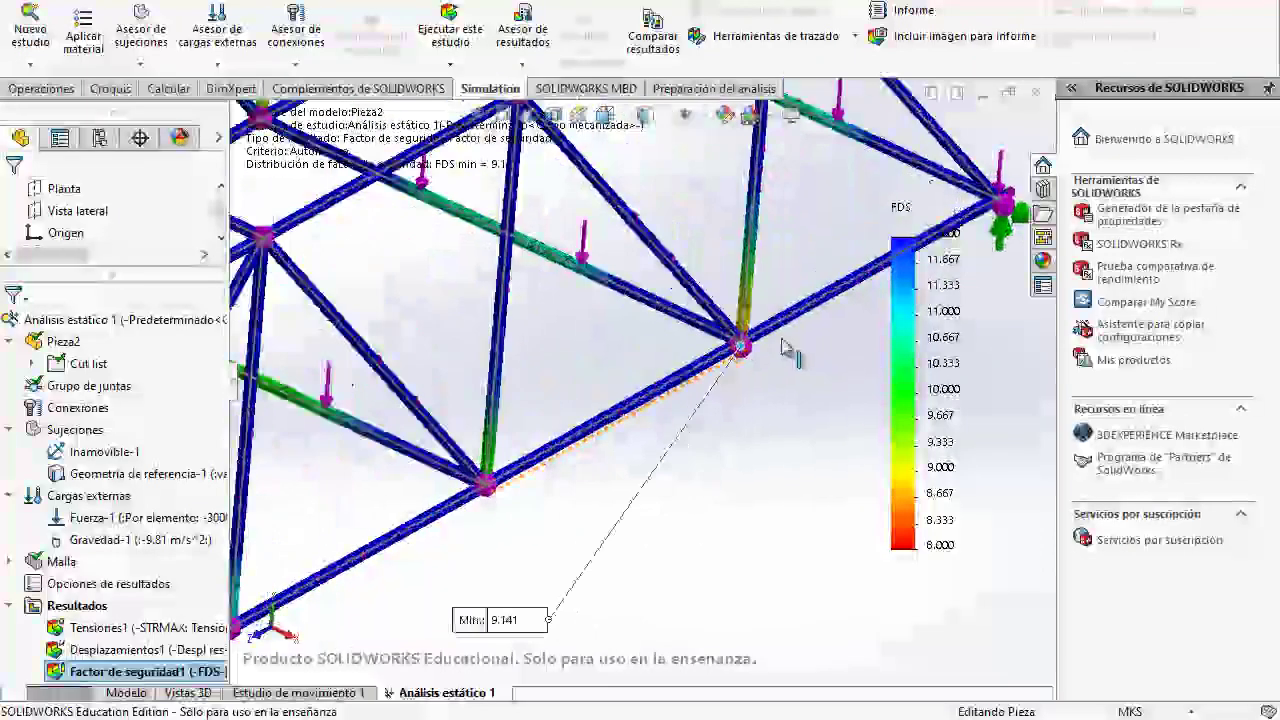
pyautogui.scroll(-4, 780, 352)
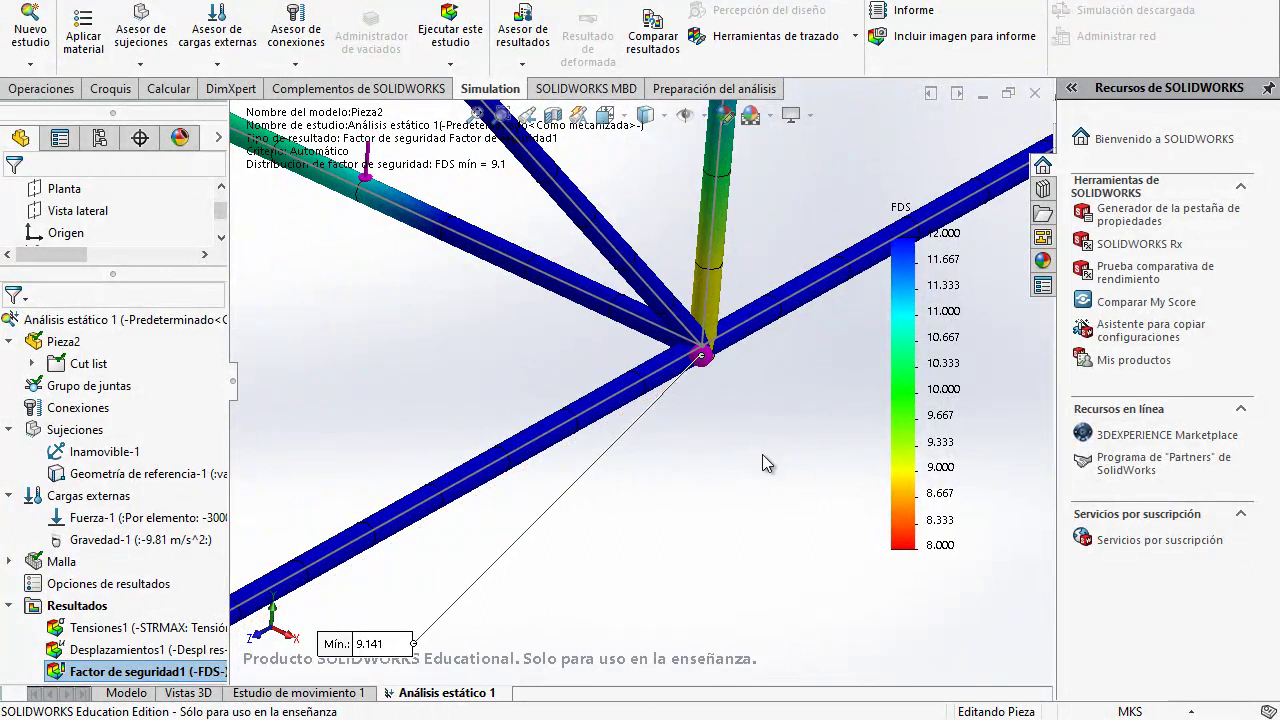
pyautogui.scroll(5, 763, 464)
pyautogui.scroll(-2, 680, 516)
pyautogui.scroll(5, 680, 516)
pyautogui.scroll(-3, 507, 443)
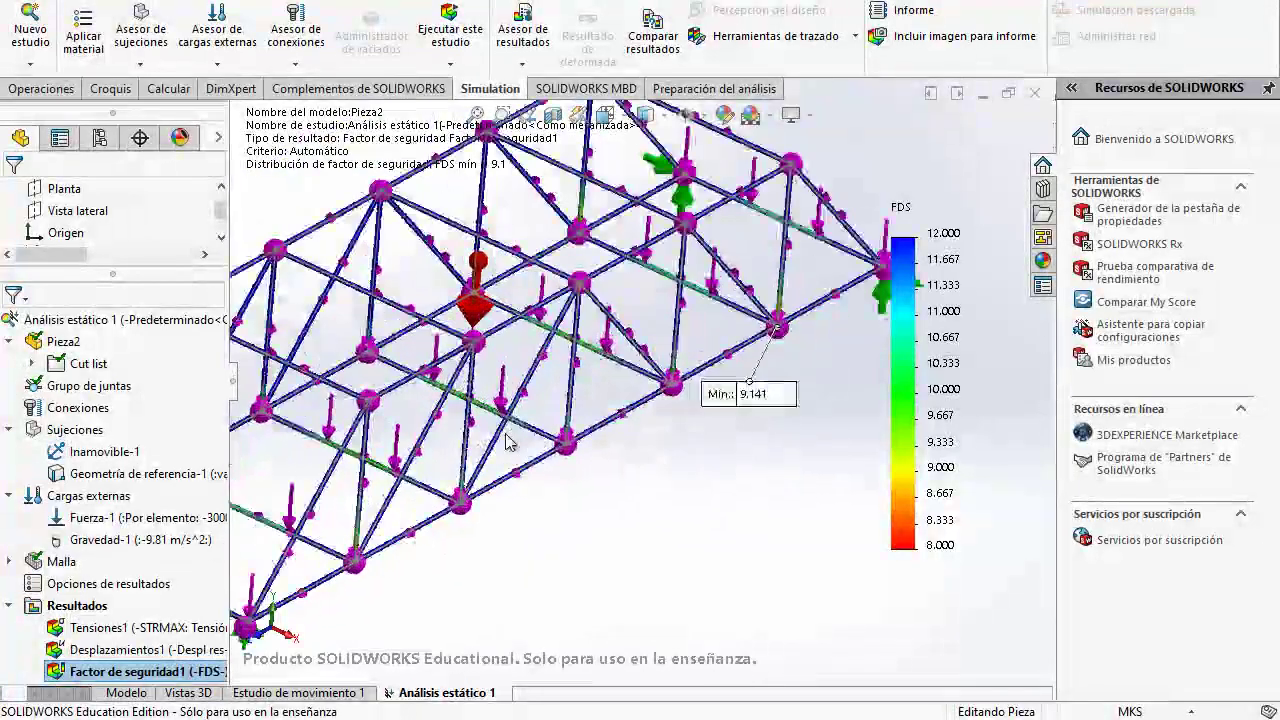
pyautogui.scroll(5, 591, 529)
pyautogui.scroll(-3, 577, 383)
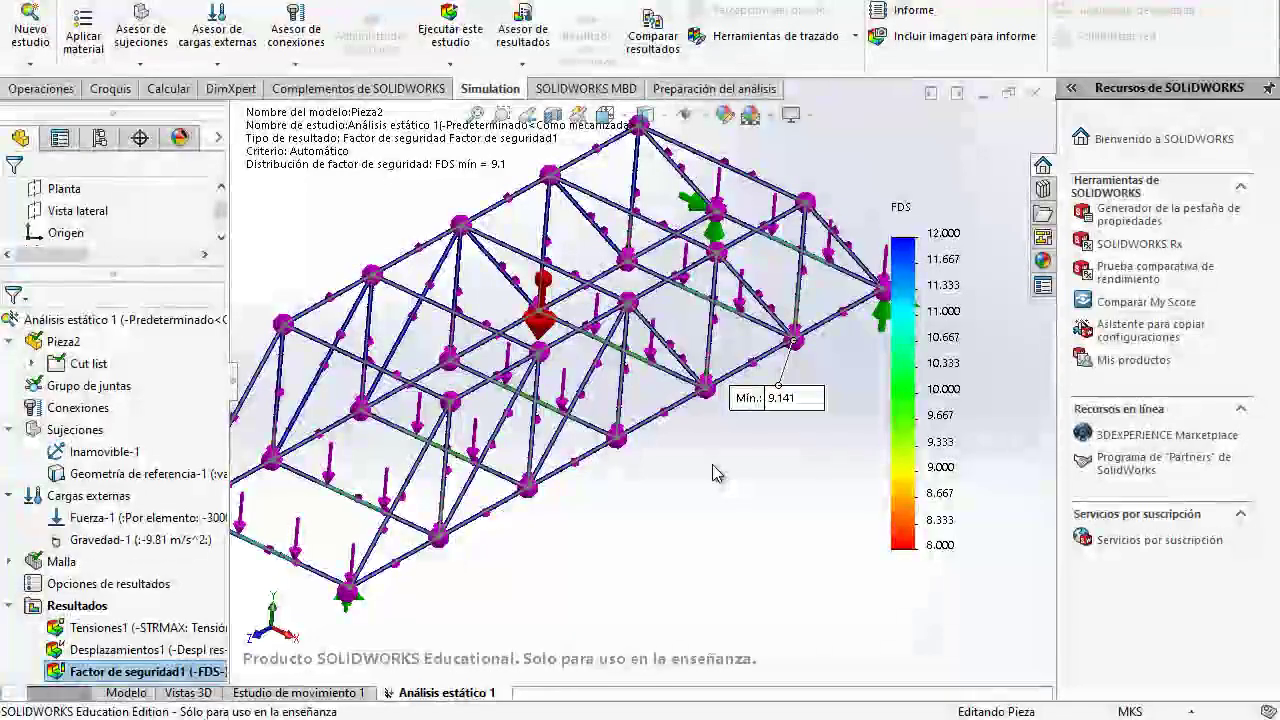
pyautogui.scroll(2, 690, 456)
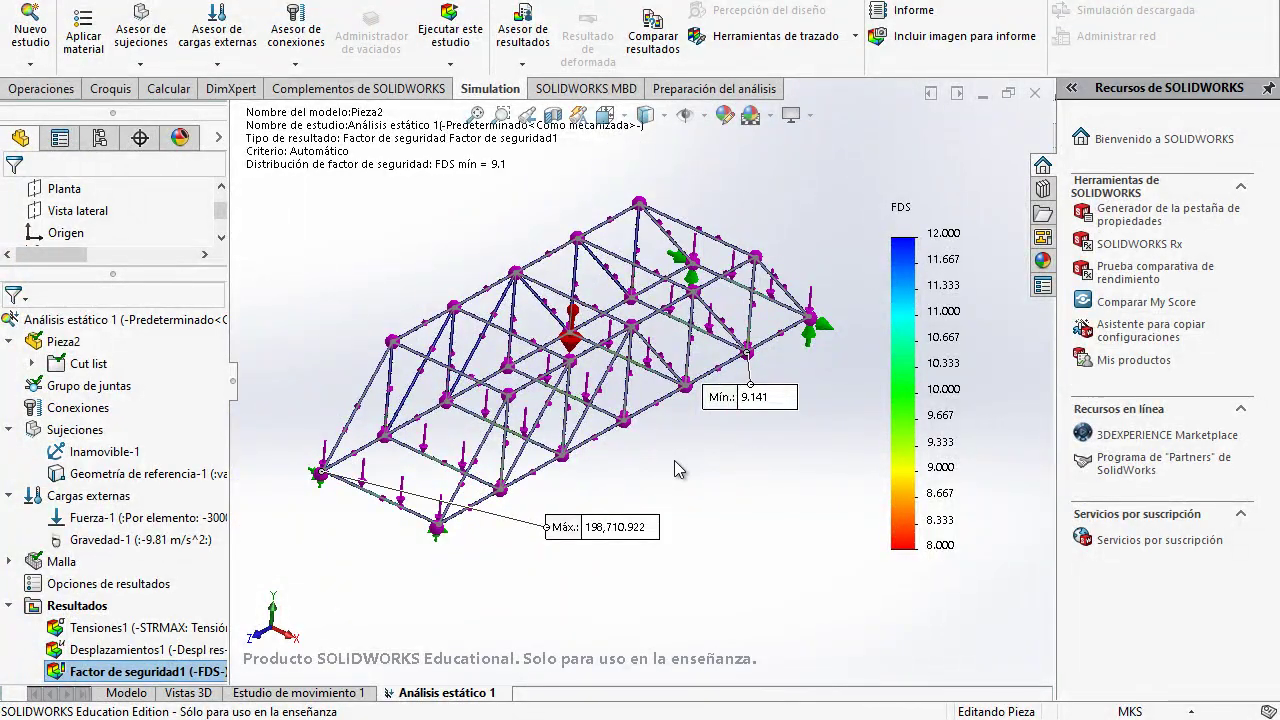
pyautogui.scroll(-2, 667, 422)
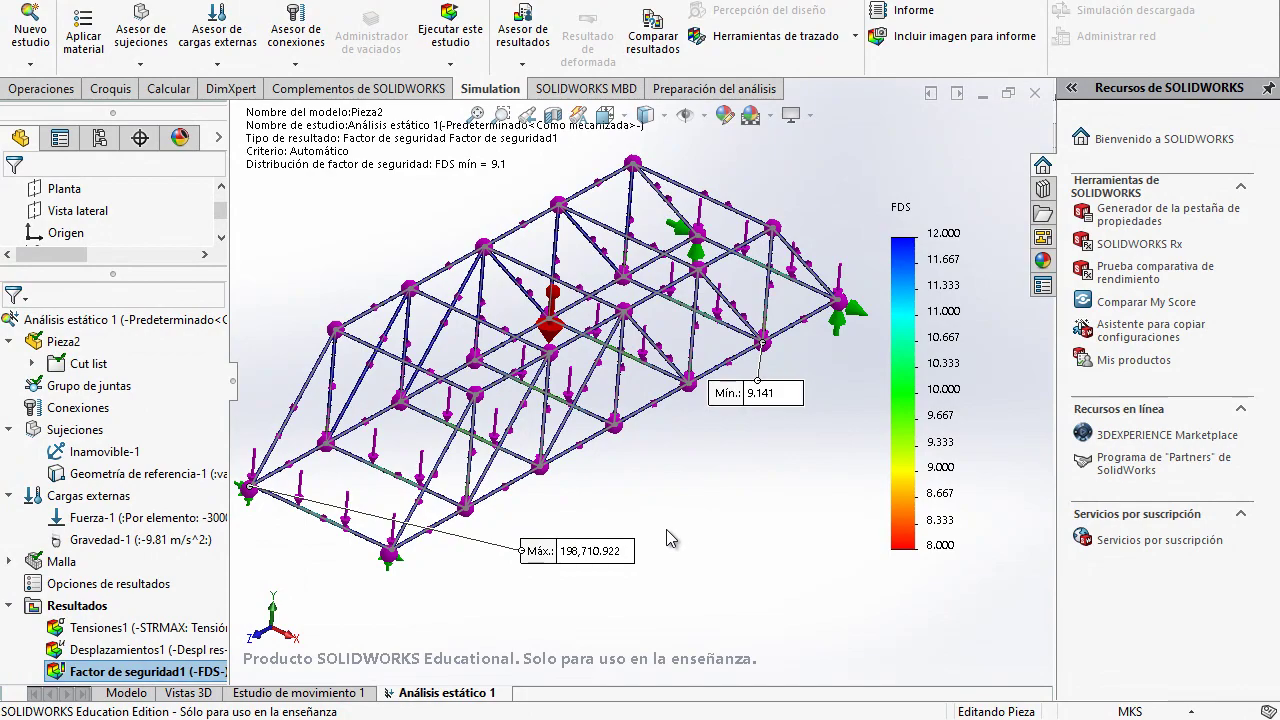
# Step: Briefly highlight the fixtures, then switch to other result plots in the Resultados folder
pyautogui.click(74, 429)
pyautogui.click(570, 515)
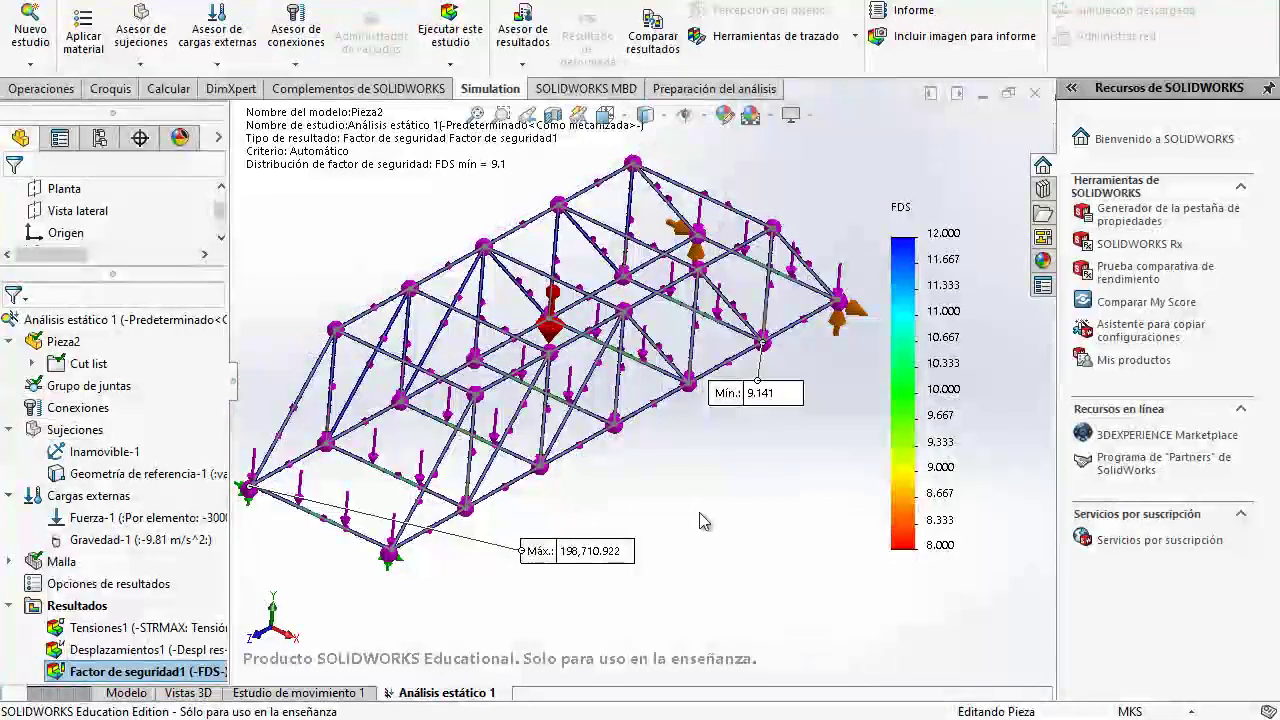
pyautogui.scroll(-3, 707, 535)
pyautogui.scroll(2, 695, 465)
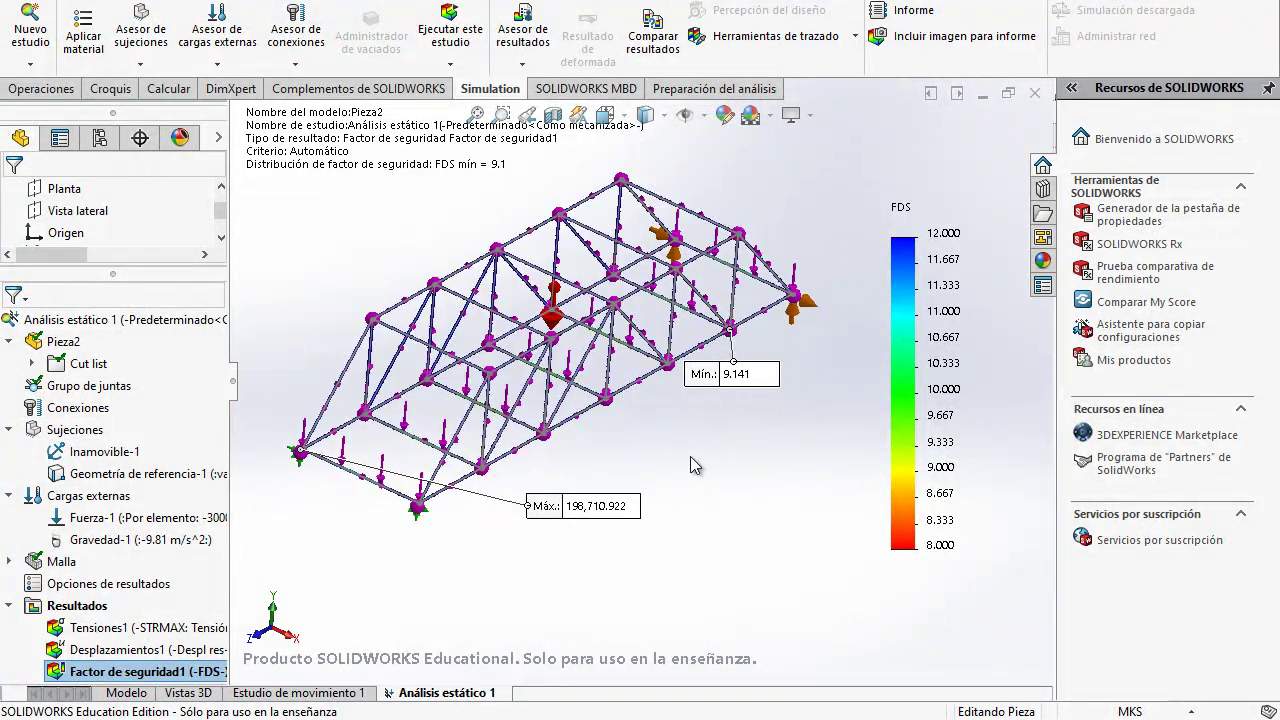
pyautogui.doubleClick(190, 652)
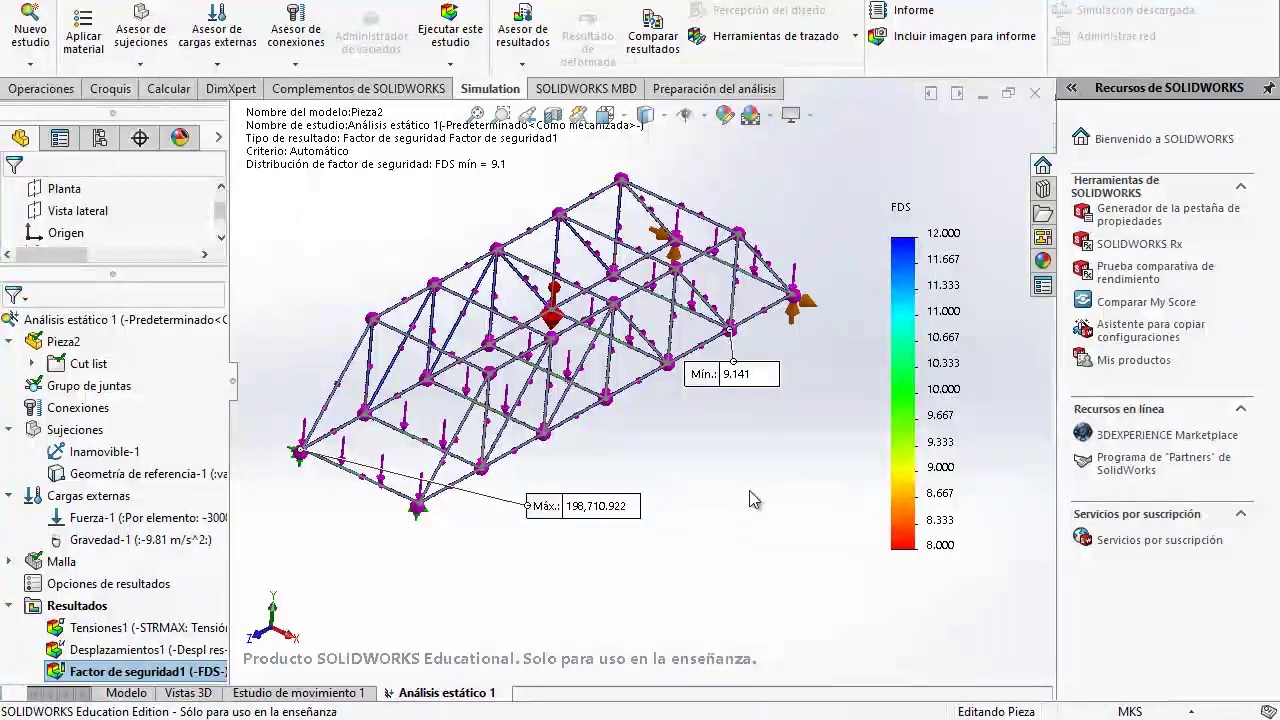
pyautogui.doubleClick(100, 650)
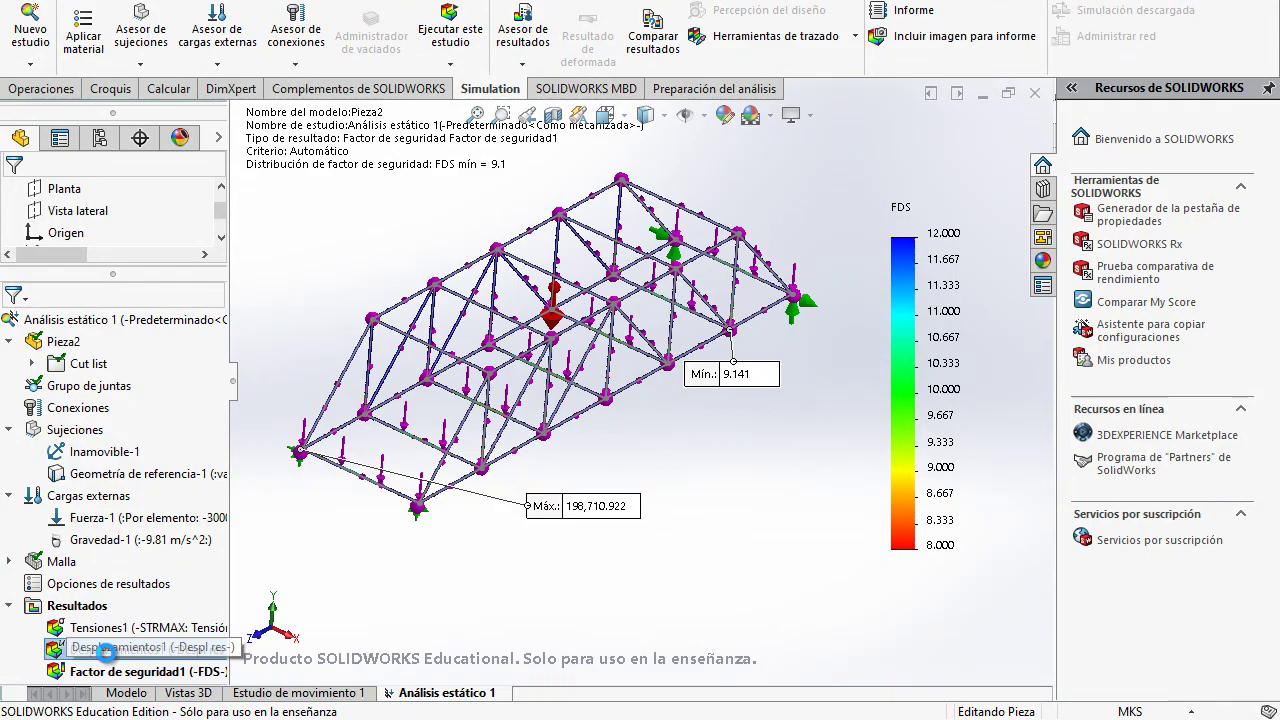